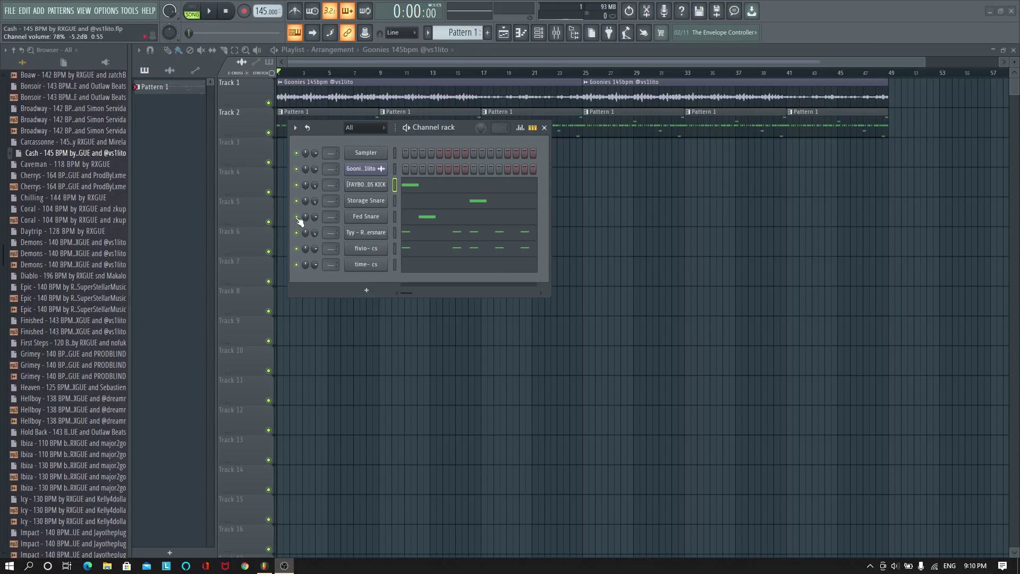
# Audition the Brooklyn 2.0 808 from the Rxckson New Era kit's 808s folder against the playing arrangement
pyautogui.scroll(15, 74, 239)
pyautogui.scroll(-3, 83, 250)
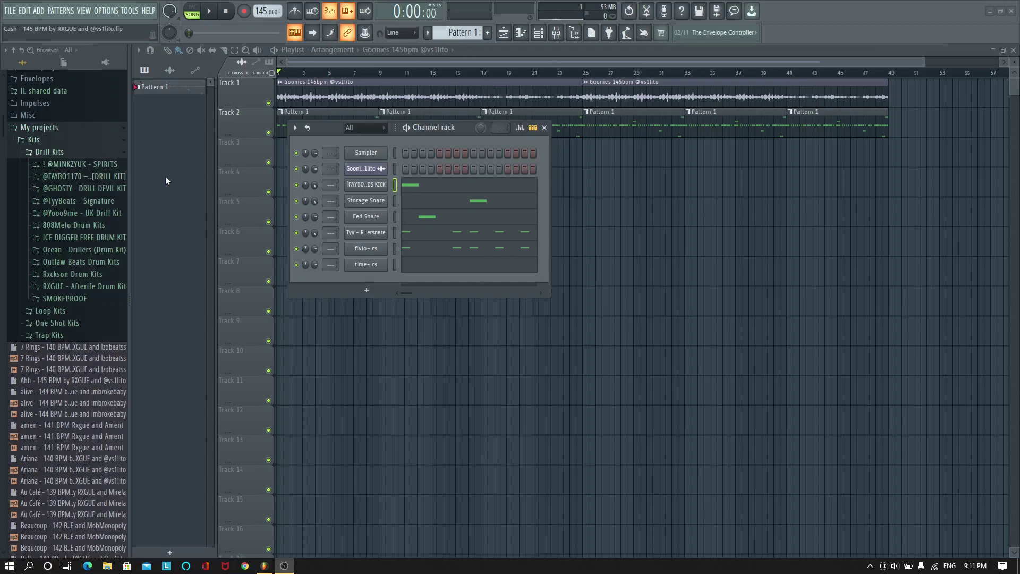
pyautogui.moveTo(462, 129); pyautogui.dragTo(466, 129)
pyautogui.press('space')
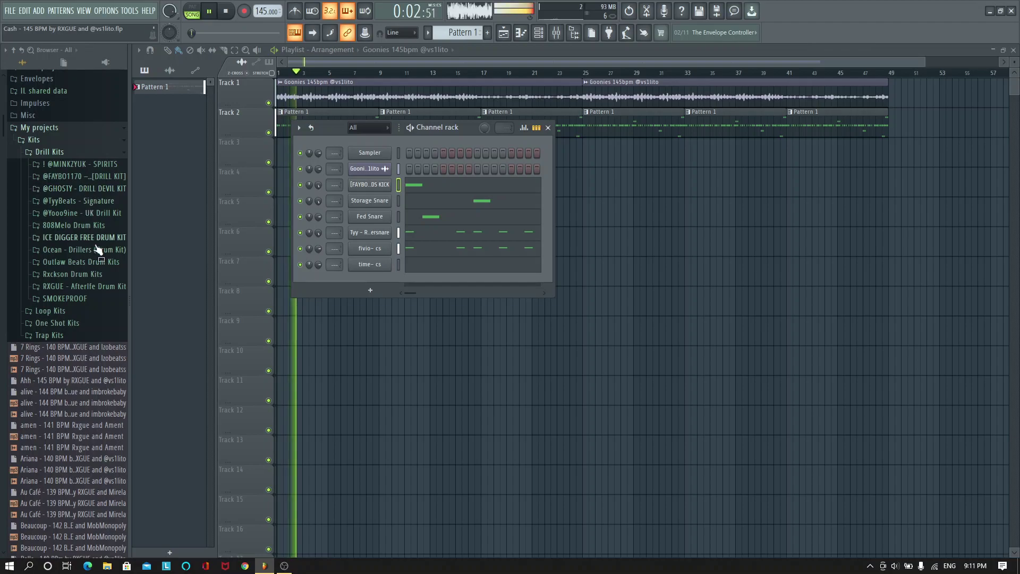
pyautogui.click(96, 274)
pyautogui.click(95, 298)
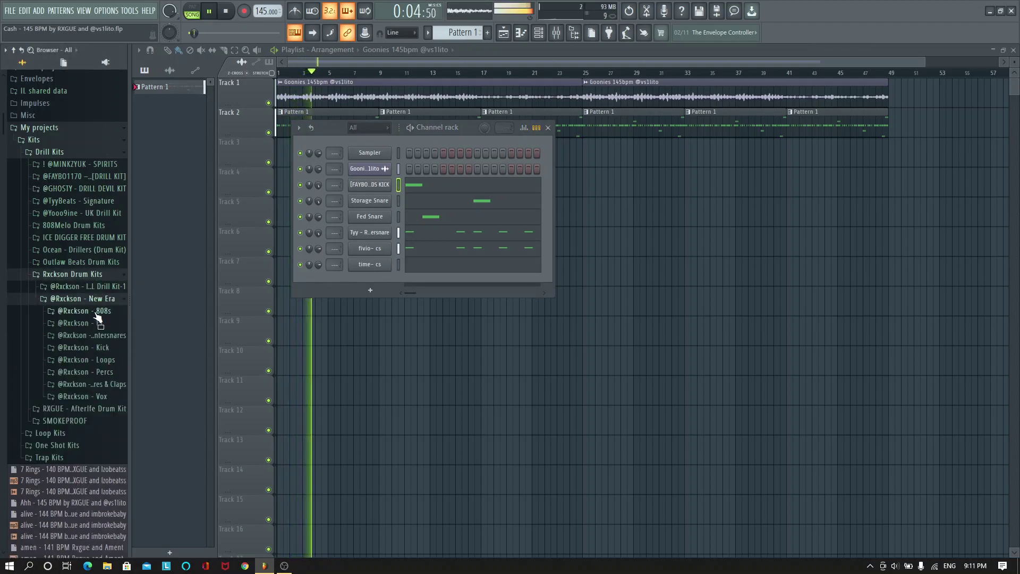
pyautogui.click(96, 310)
pyautogui.click(98, 323)
pyautogui.press('space')
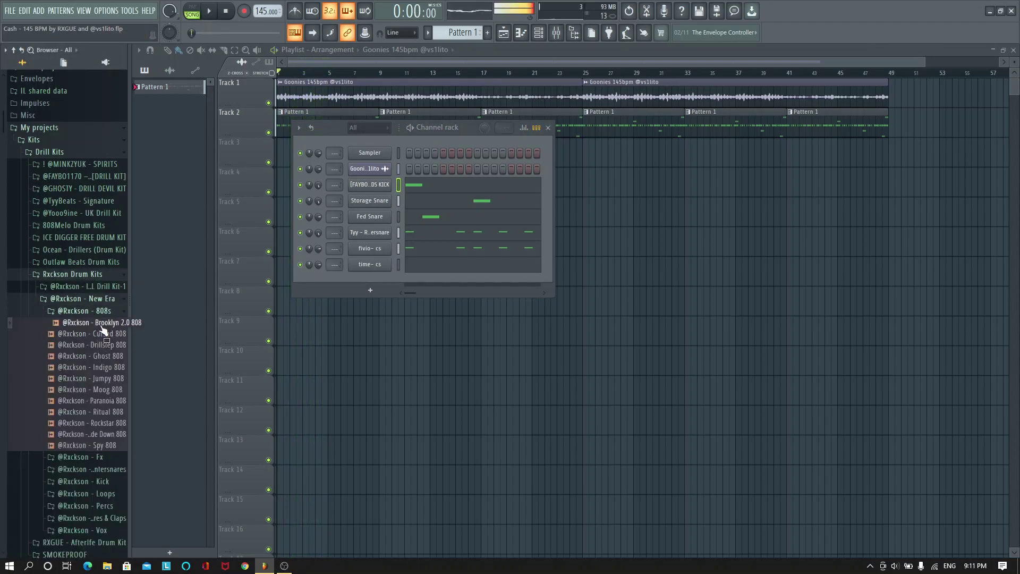
# Add the Brooklyn 2.0 808 as a new channel above the kick and collapse the Rxckson kit folders
pyautogui.moveTo(218, 267); pyautogui.dragTo(388, 186)
pyautogui.click(69, 310)
pyautogui.click(74, 298)
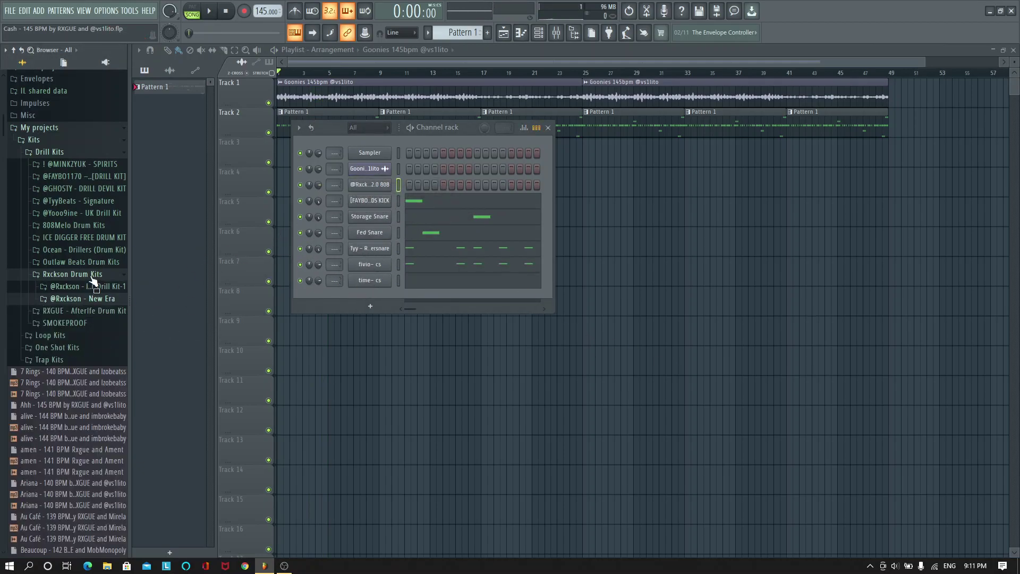
pyautogui.click(64, 274)
# Normalize the Brooklyn 2.0 808 sample and enable its volume envelope with a 0% release
pyautogui.press('space')
pyautogui.click(389, 186)
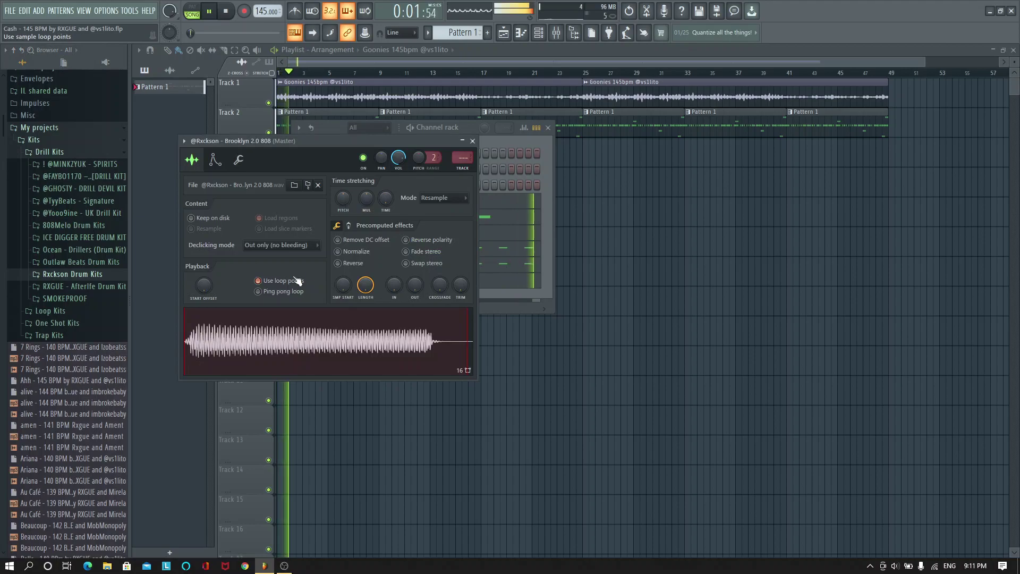
pyautogui.click(215, 159)
pyautogui.moveTo(217, 259); pyautogui.dragTo(221, 267)
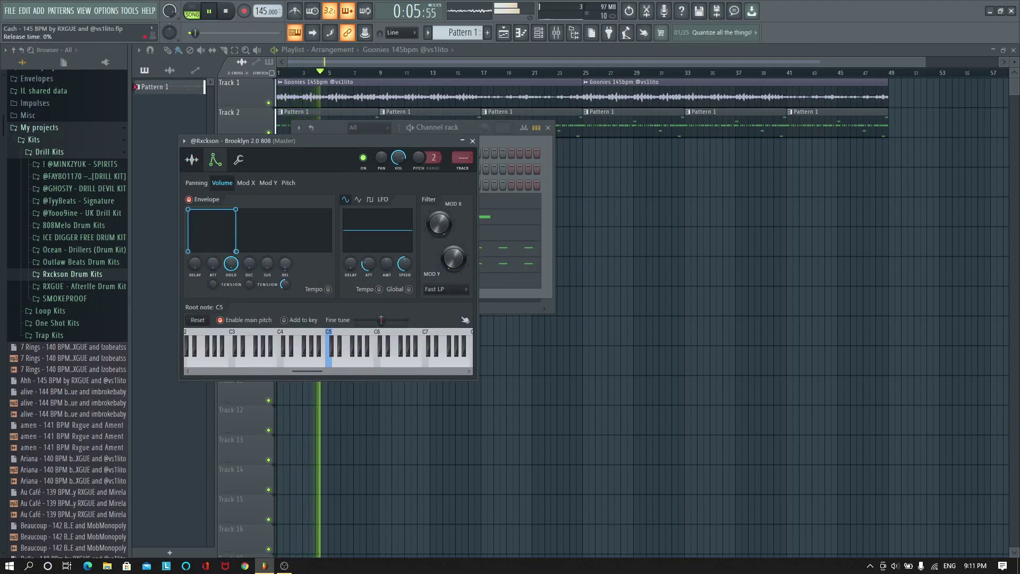
# Make the 808 channel cut itself by setting both its Cut and By groups to 1
pyautogui.click(238, 160)
pyautogui.click(215, 160)
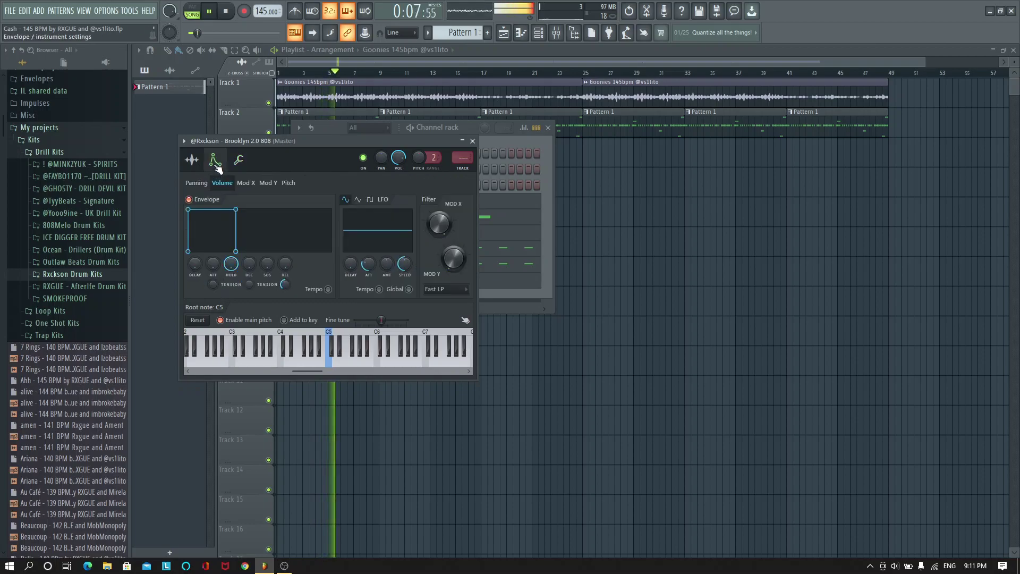
pyautogui.click(239, 160)
pyautogui.press('space')
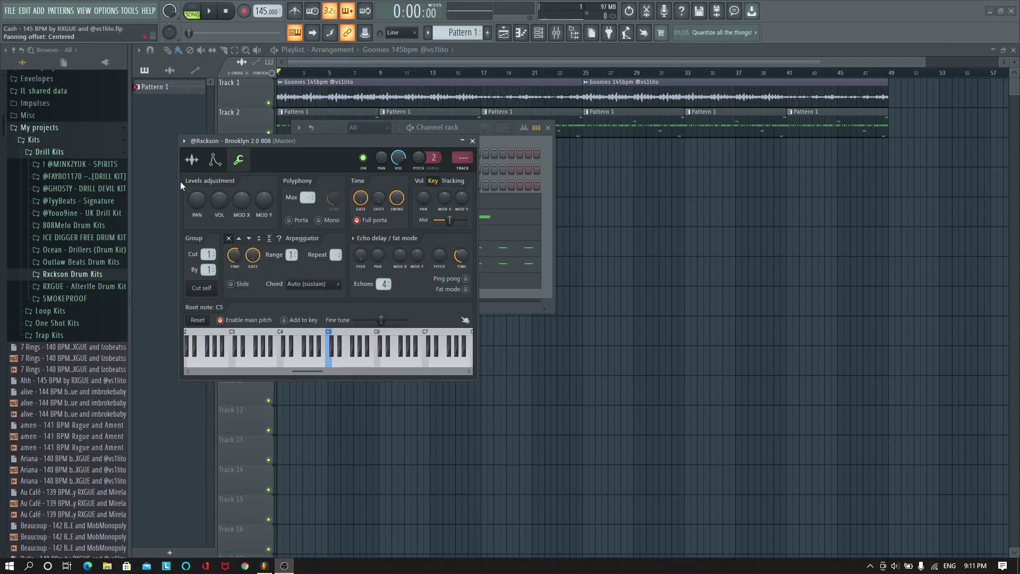
# Set the hold time of the 808's volume envelope to 87%
pyautogui.click(215, 160)
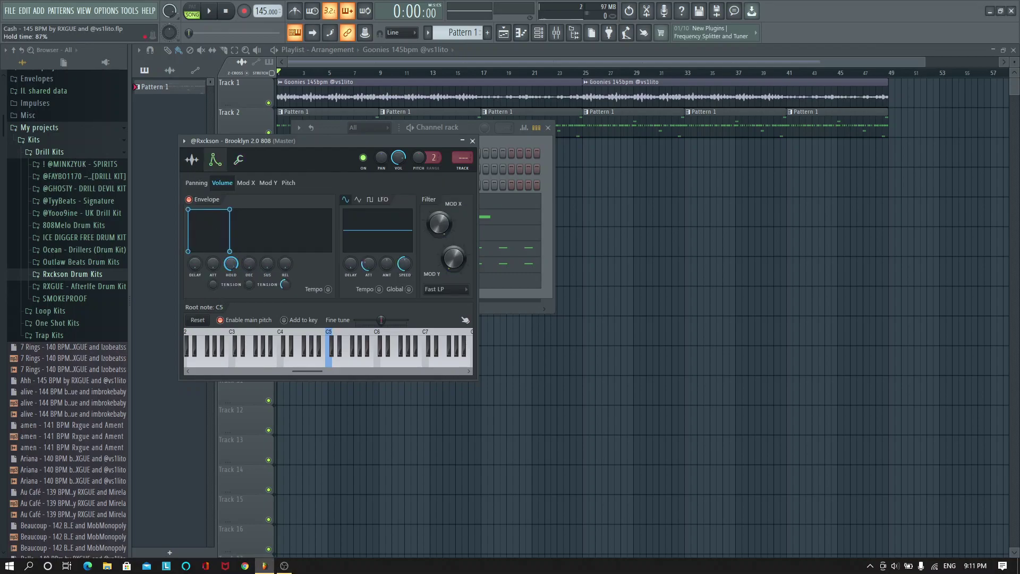
pyautogui.click(239, 161)
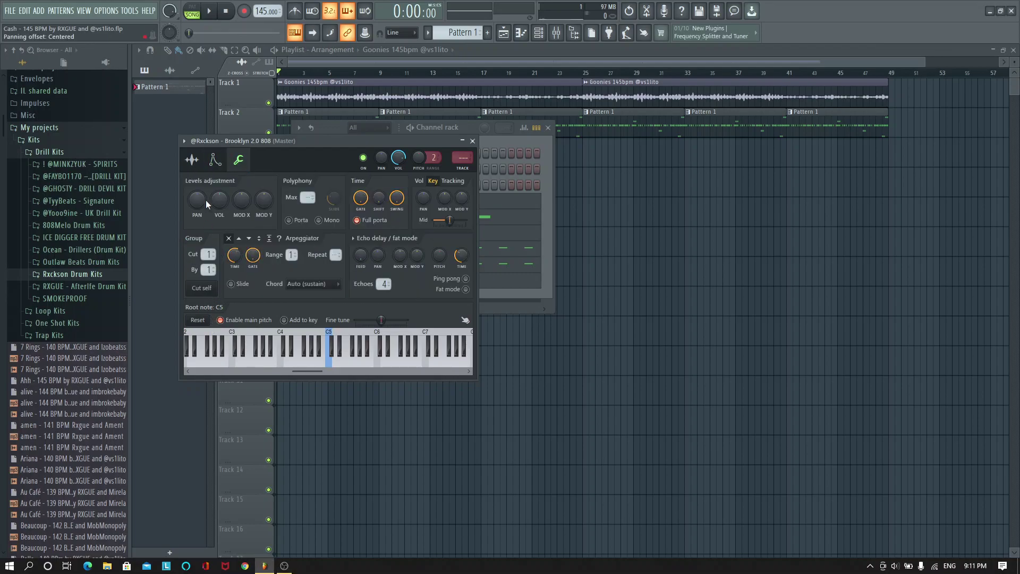
pyautogui.click(215, 160)
# Detect the pitch regions of the Brooklyn 2.0 808 sample in Edison to find its root note
pyautogui.click(191, 159)
pyautogui.rightClick(334, 350)
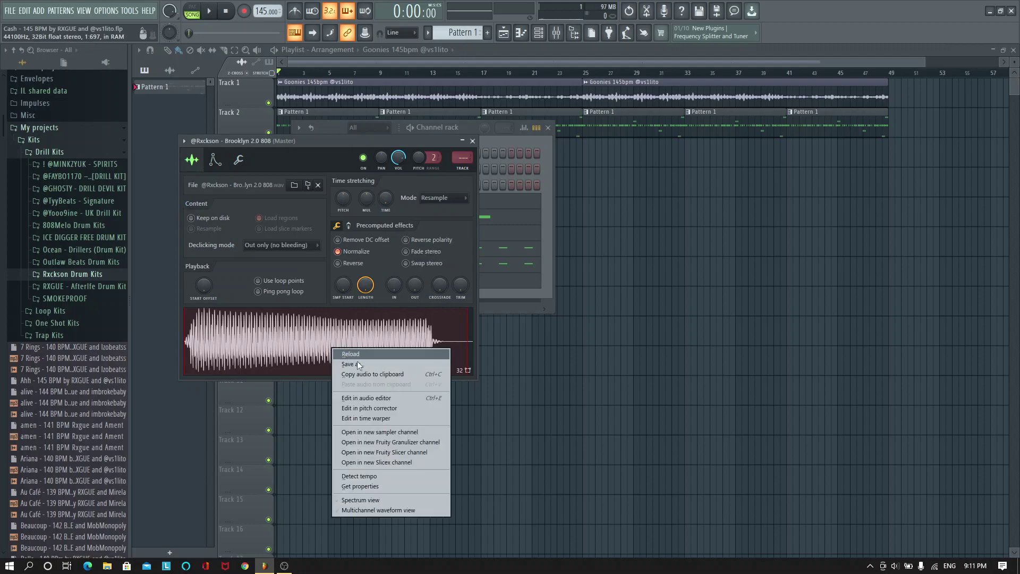
pyautogui.click(371, 398)
pyautogui.rightClick(429, 299)
pyautogui.moveTo(443, 350)
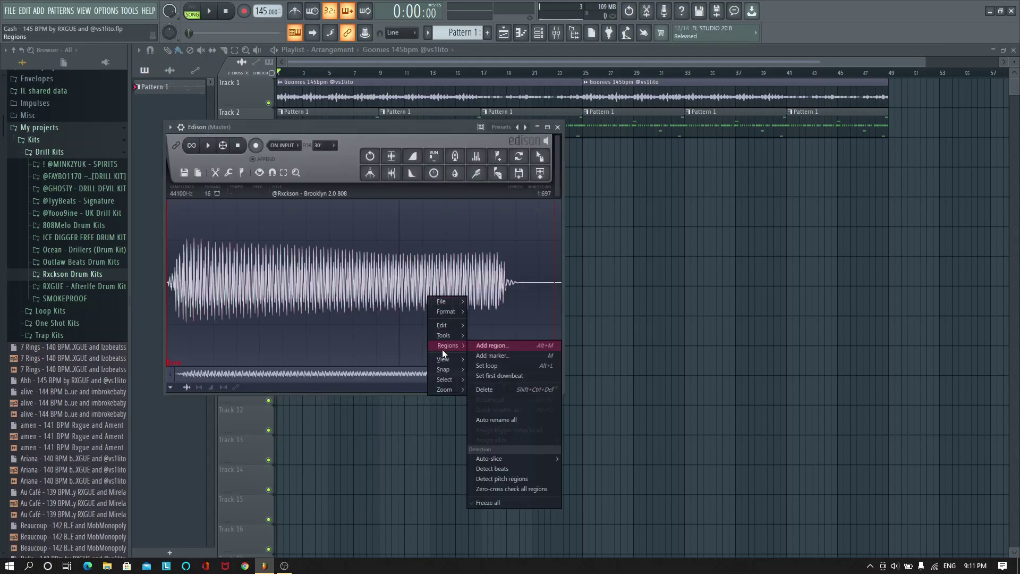
pyautogui.click(523, 480)
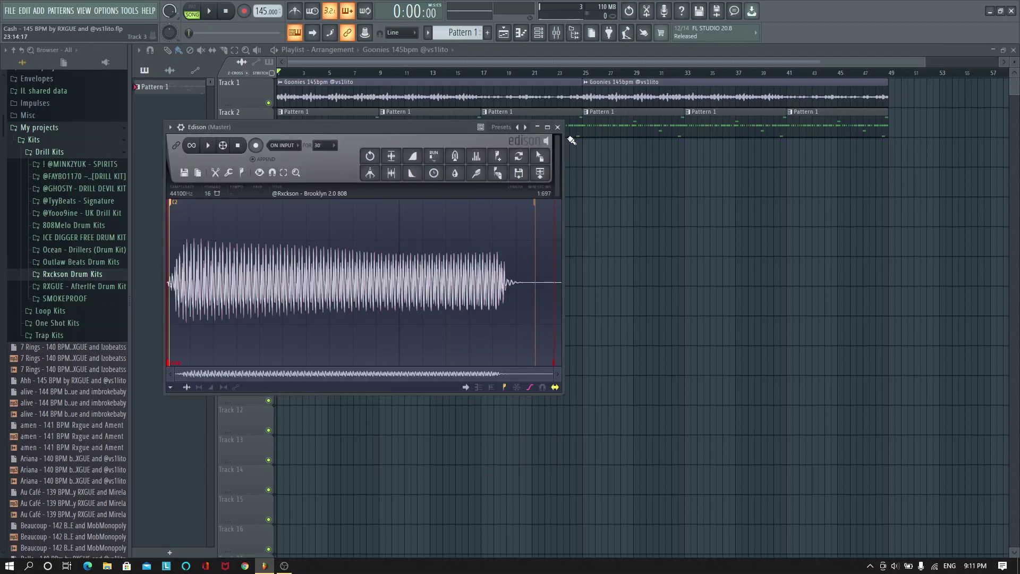
pyautogui.click(557, 127)
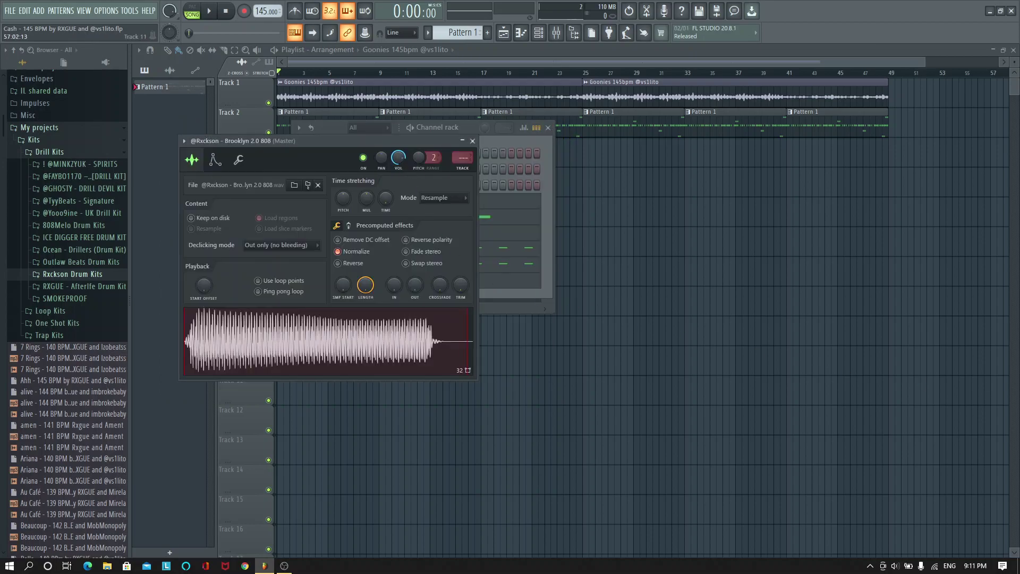
pyautogui.click(472, 141)
# Load the Goonies 145bpm melody sample into Edison and detect its pitch regions
pyautogui.press('space')
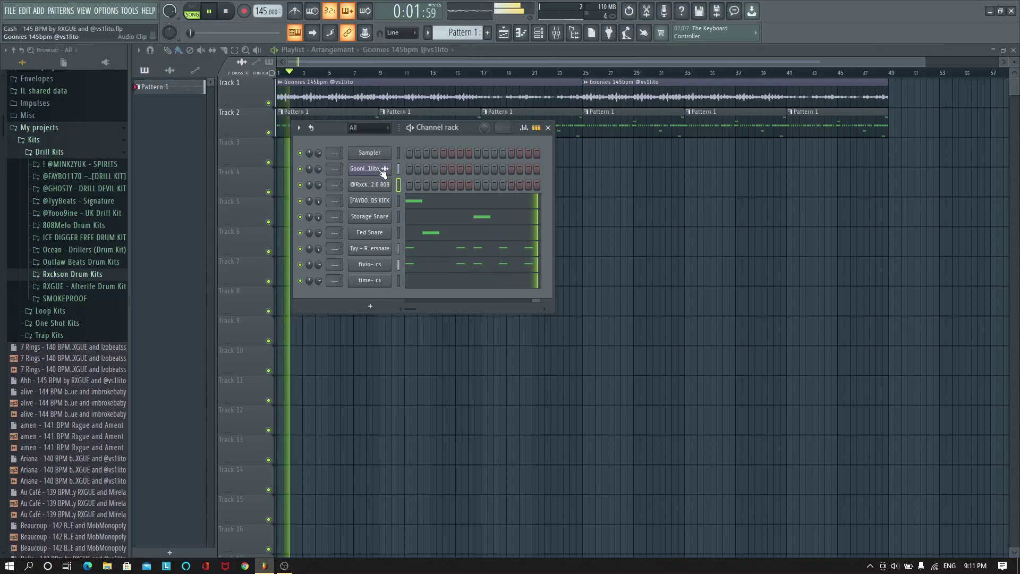
pyautogui.click(382, 169)
pyautogui.rightClick(310, 304)
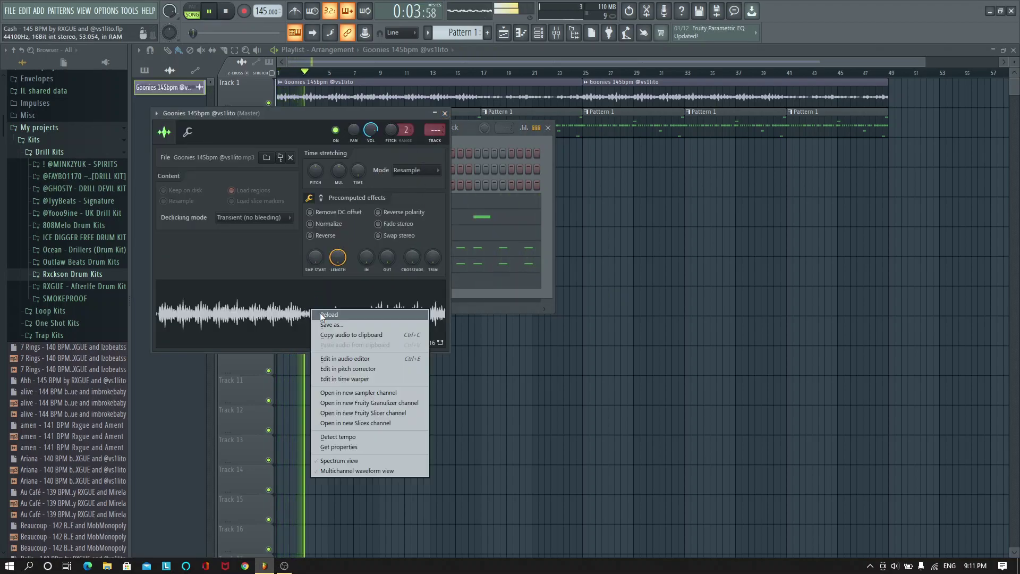
pyautogui.click(345, 357)
pyautogui.rightClick(425, 273)
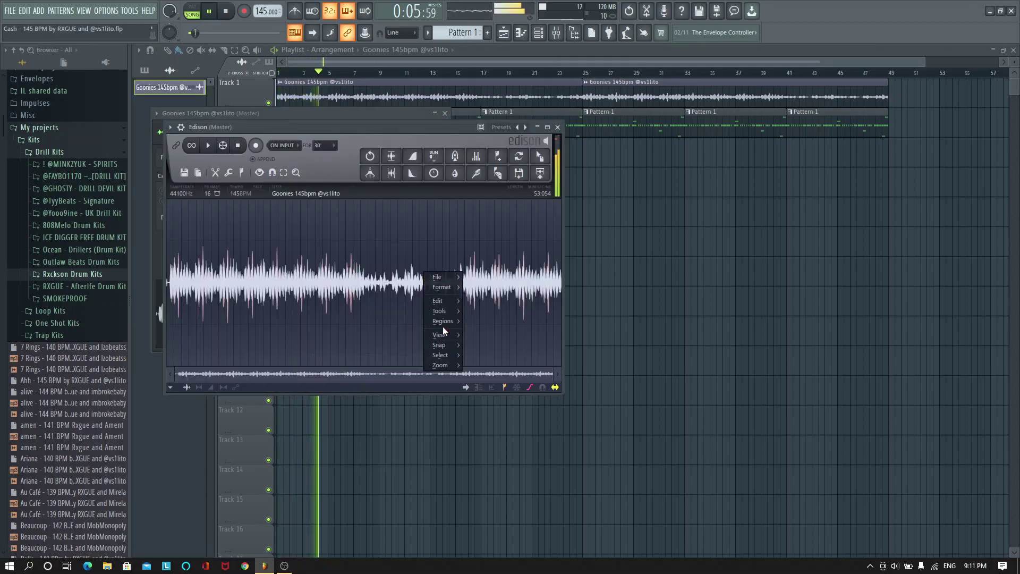
pyautogui.moveTo(443, 321)
pyautogui.click(502, 460)
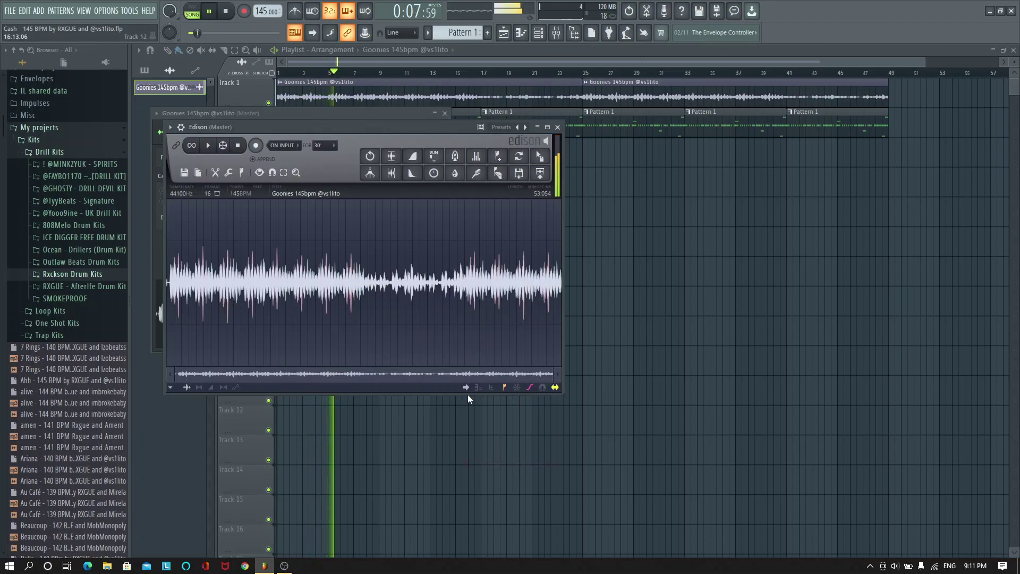
pyautogui.rightClick(379, 268)
pyautogui.moveTo(411, 319)
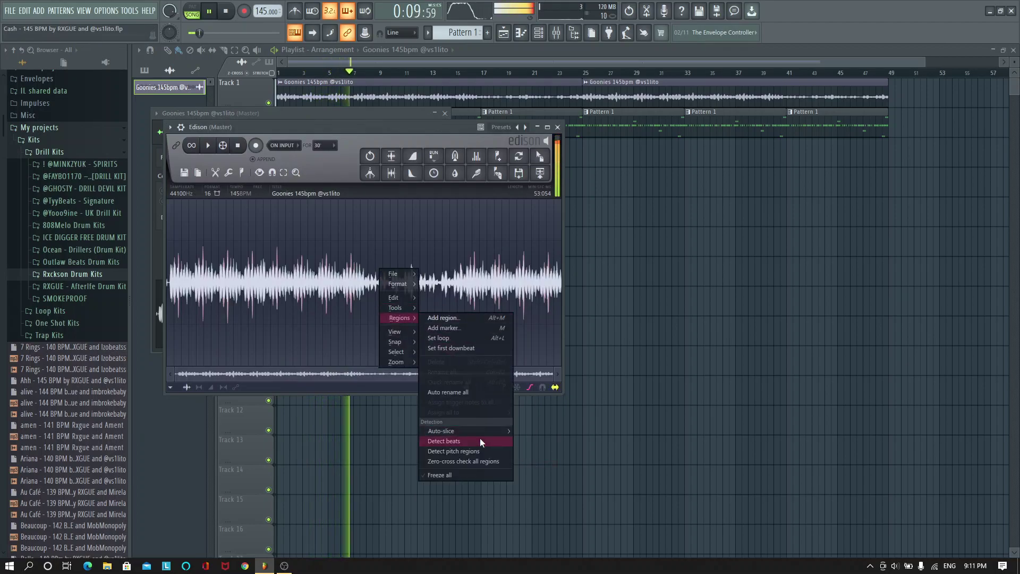
pyautogui.click(441, 451)
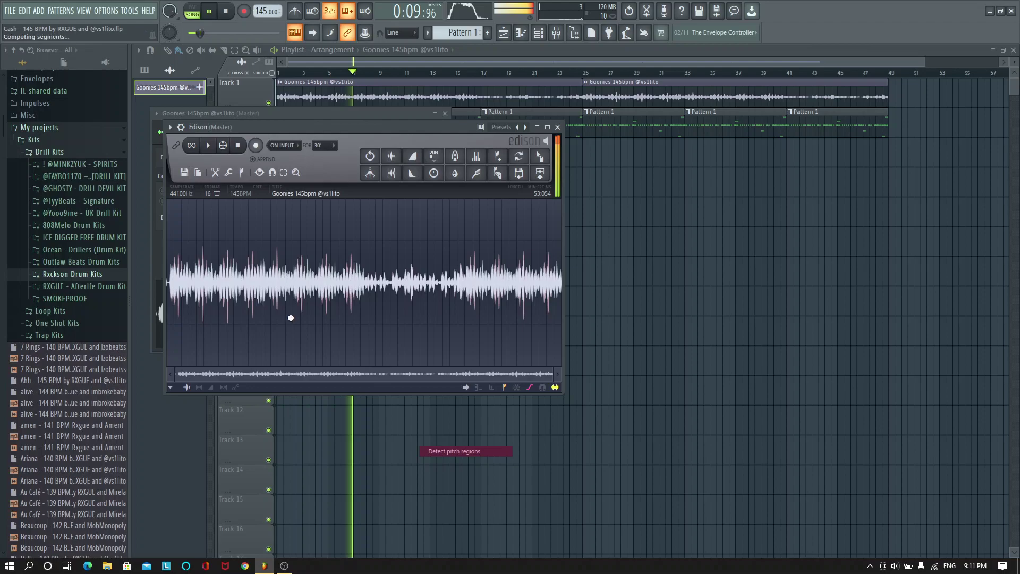
# Examine the note labels detected at the start of the Goonies melody, then close the editor and sample settings
pyautogui.scroll(5, 285, 345)
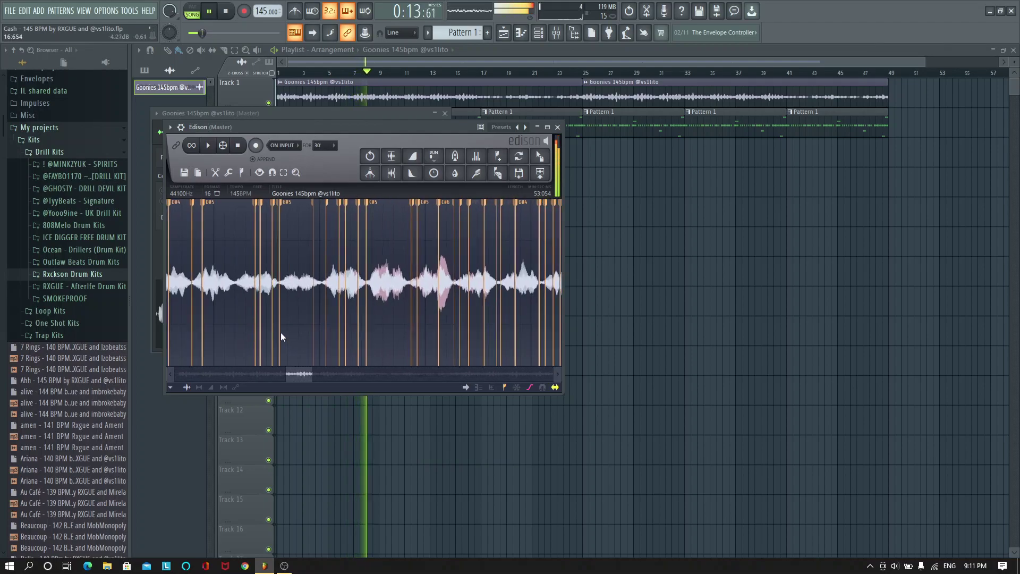
pyautogui.scroll(-3, 284, 338)
pyautogui.moveTo(288, 375); pyautogui.dragTo(166, 339)
pyautogui.scroll(4, 177, 319)
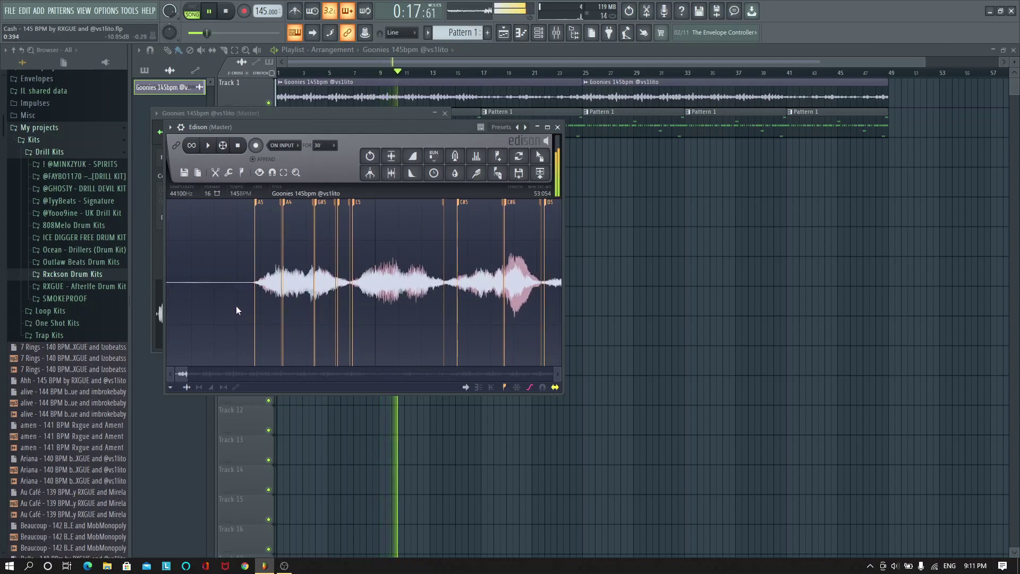
pyautogui.scroll(2, 236, 305)
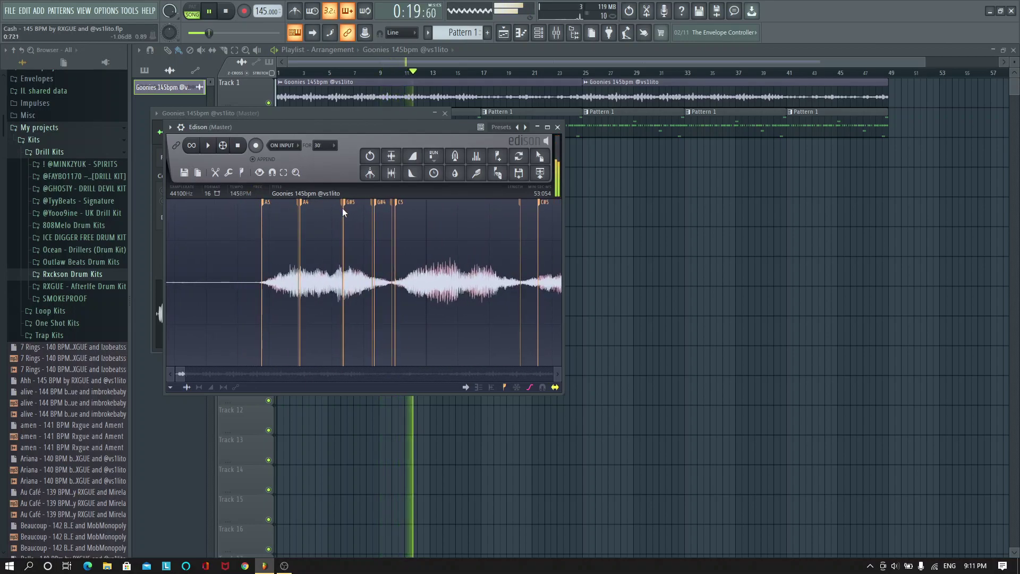
pyautogui.scroll(2, 374, 209)
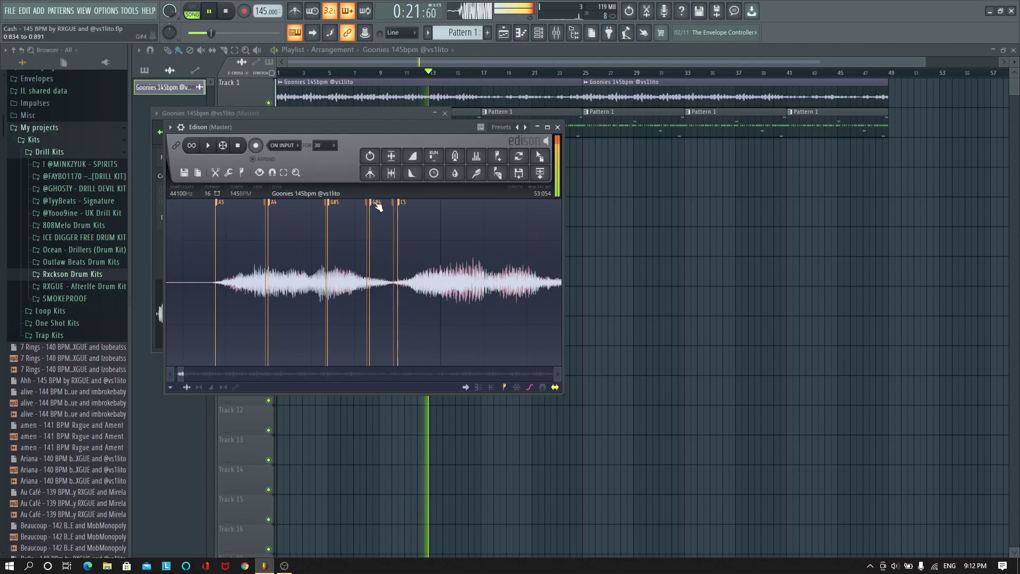
pyautogui.scroll(2, 294, 209)
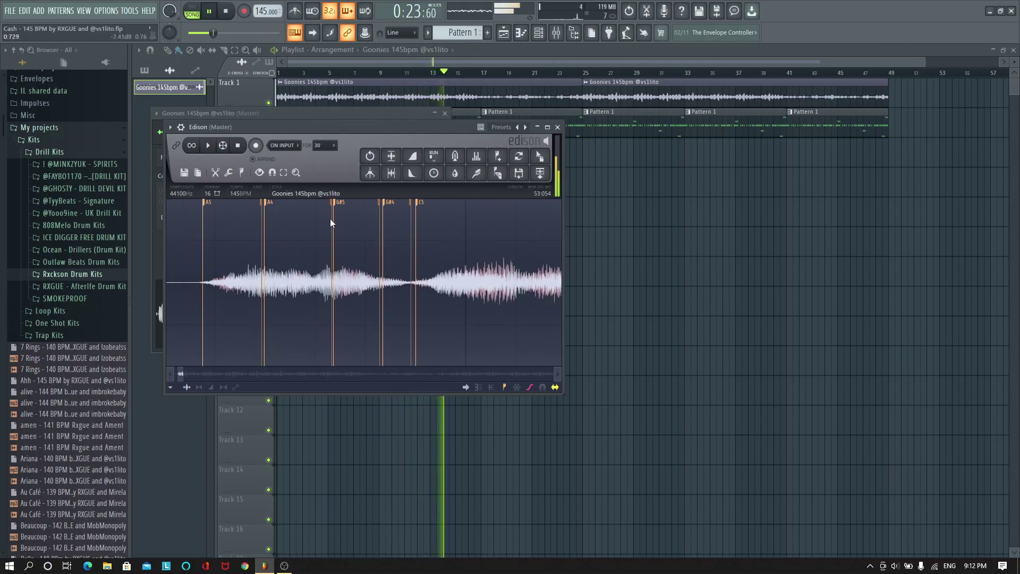
pyautogui.scroll(-3, 348, 208)
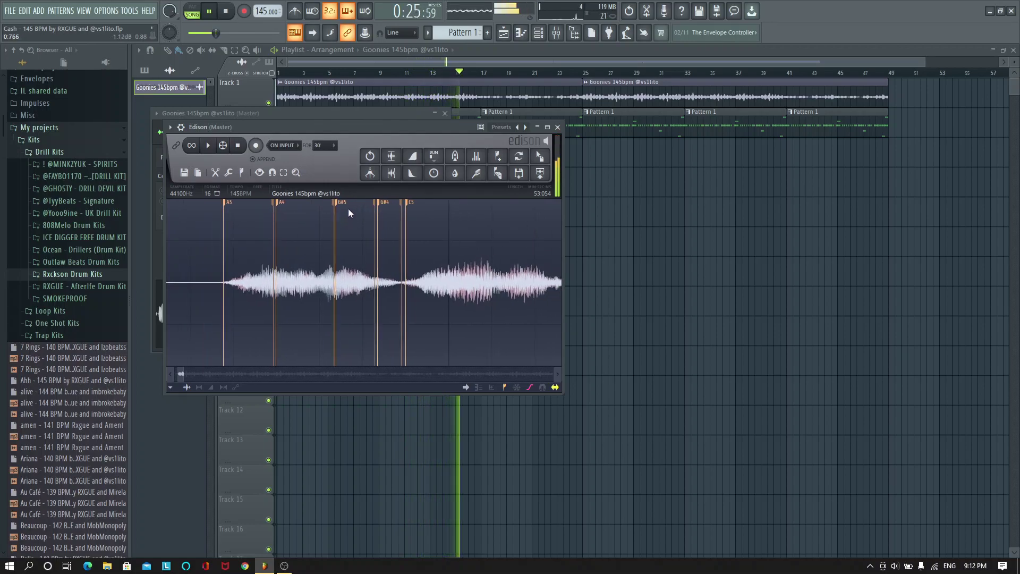
pyautogui.scroll(-2, 399, 226)
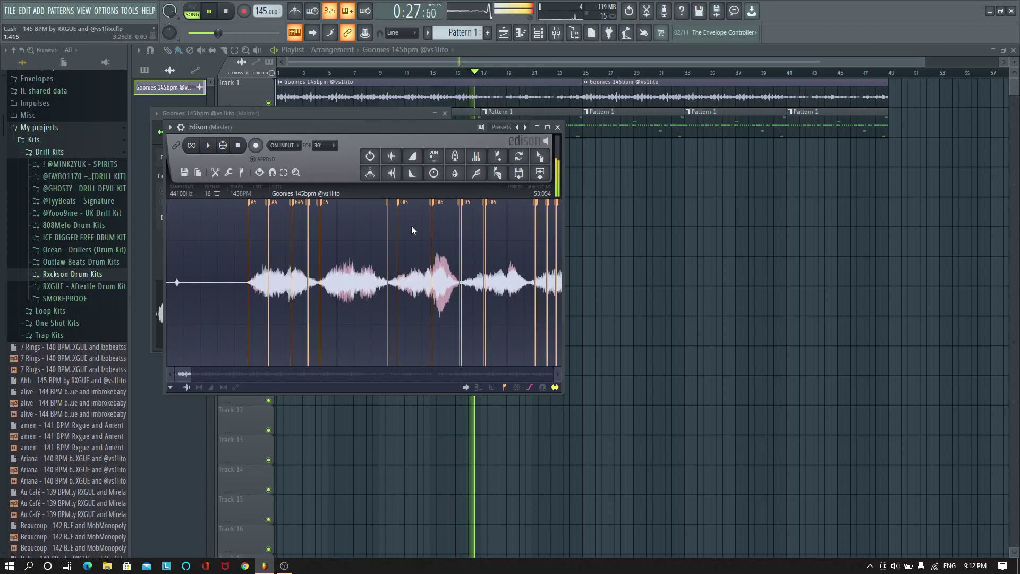
pyautogui.click(557, 127)
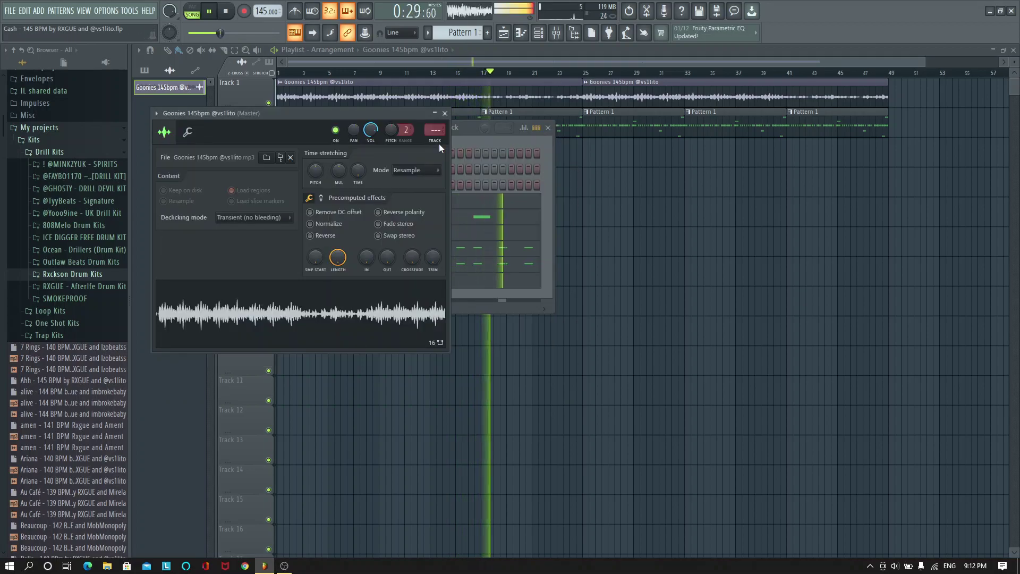
pyautogui.click(445, 113)
# In the Brooklyn 2.0 808's piano roll, draw half-bar A5 notes at the start of bars 1 and 3
pyautogui.press('space')
pyautogui.rightClick(385, 186)
pyautogui.click(409, 184)
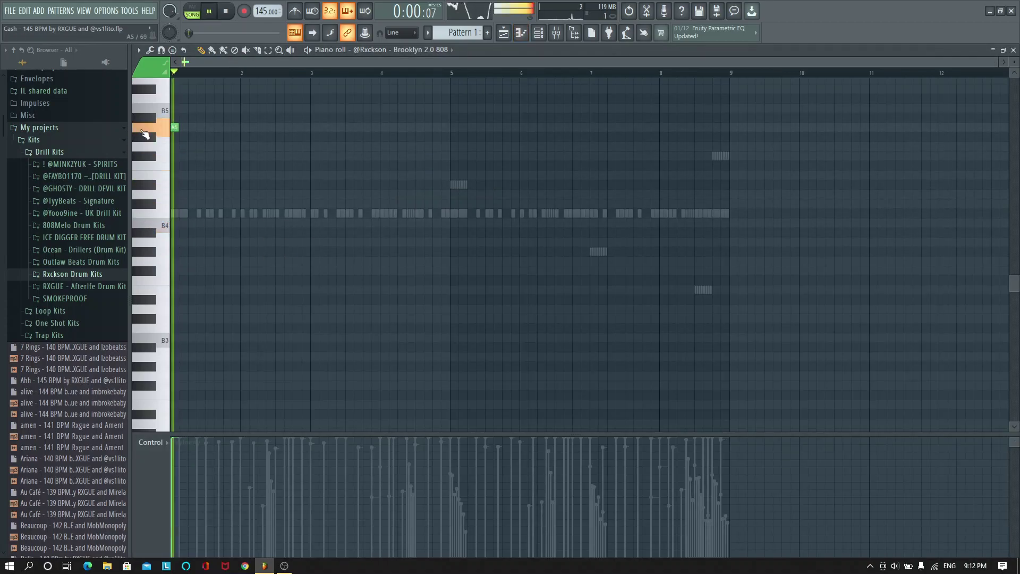
pyautogui.moveTo(177, 127); pyautogui.dragTo(206, 128)
pyautogui.press('space')
pyautogui.press('space')
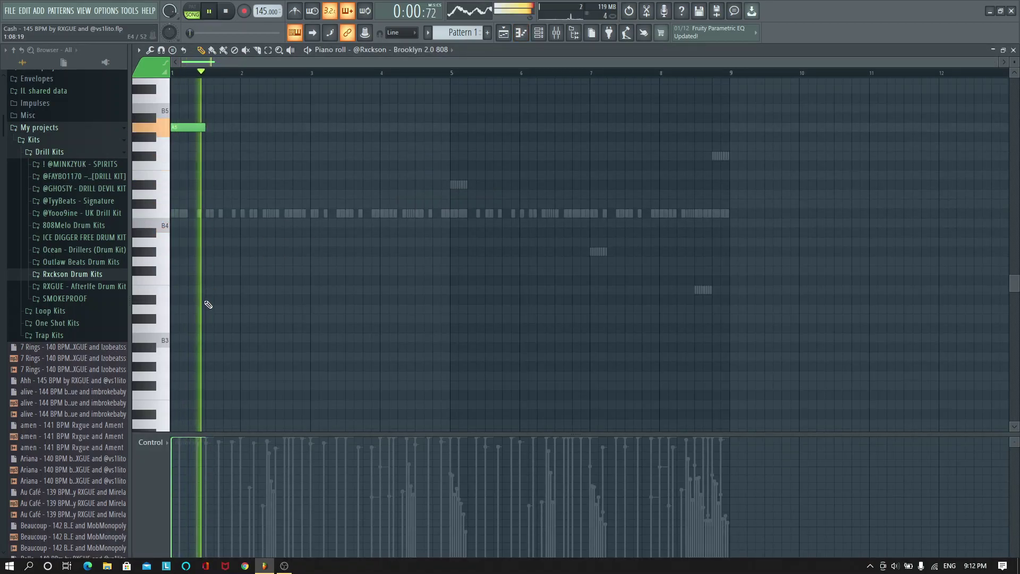
pyautogui.scroll(3, 298, 225)
pyautogui.click(312, 186)
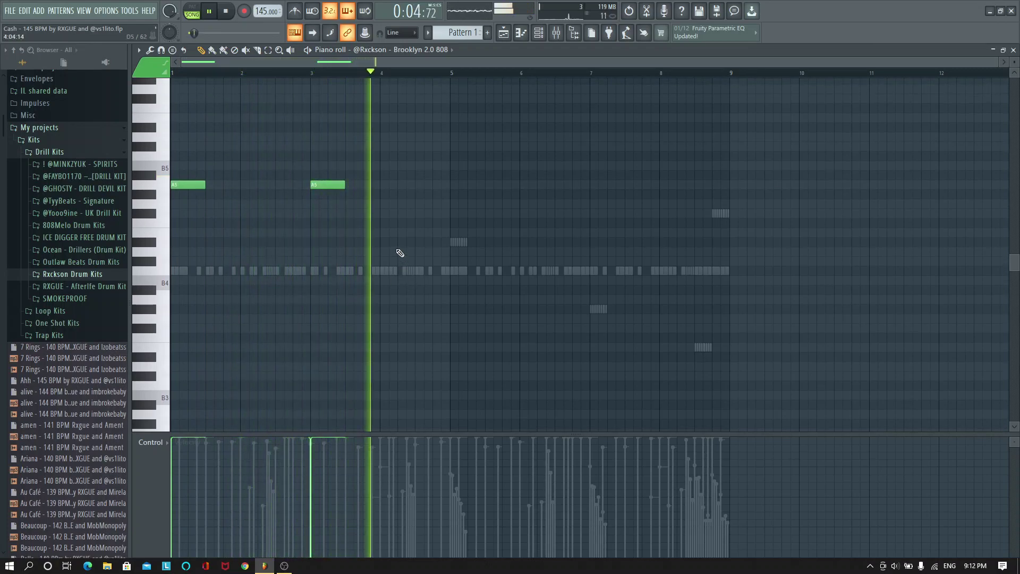
# Add a half-bar C#6 note in the second half of bar 4 and transpose all 808 notes down one octave
pyautogui.click(418, 157)
pyautogui.moveTo(418, 158); pyautogui.dragTo(419, 148)
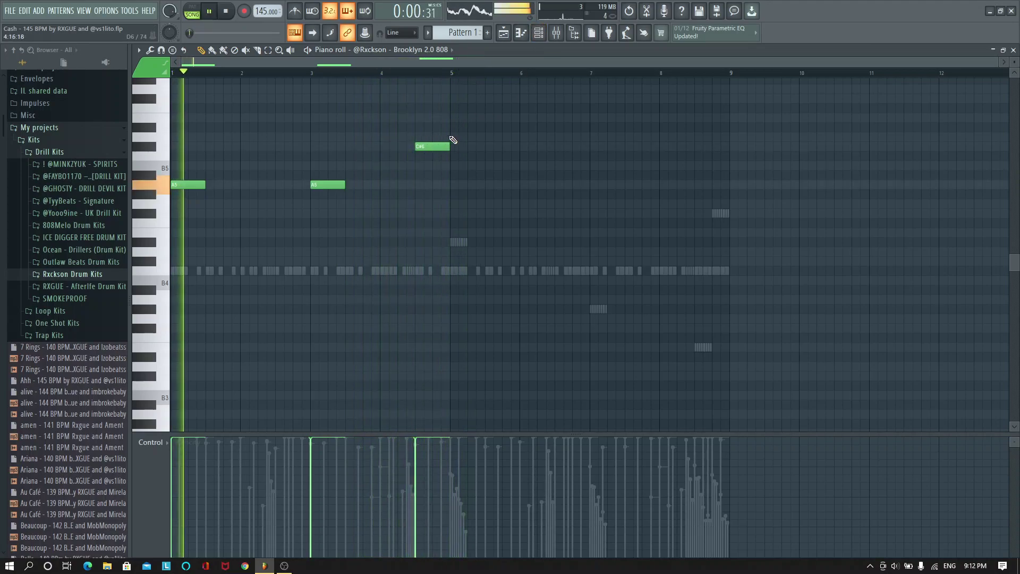
pyautogui.hotkey('ctrl', 'Down')
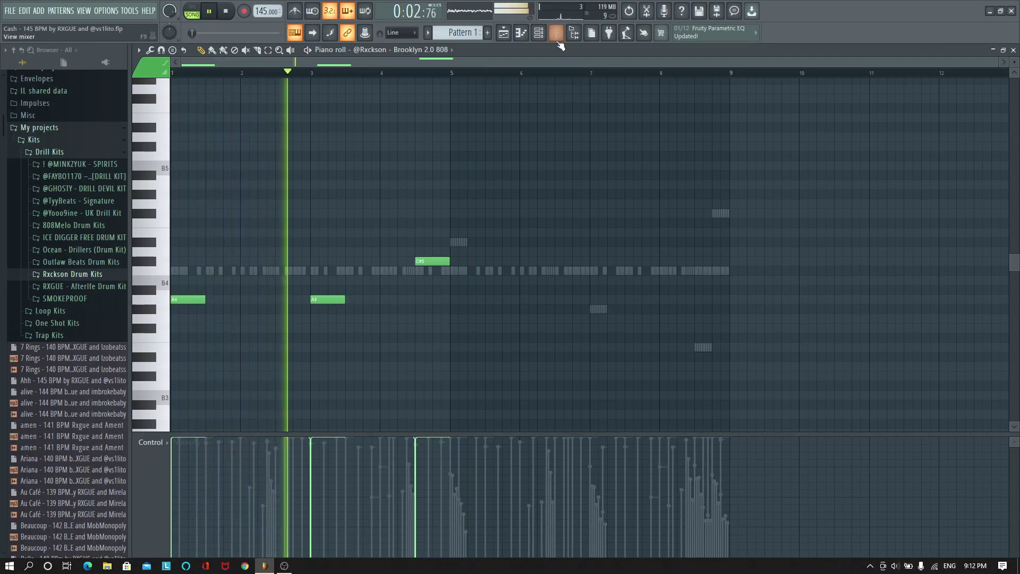
pyautogui.press('space')
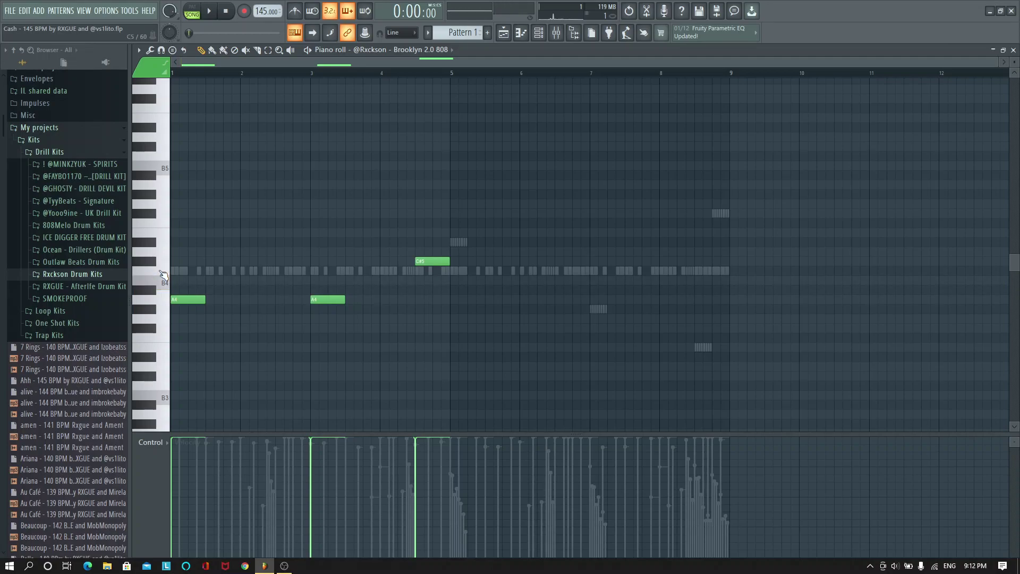
# Check the Goonies sample's pitch shift, transpose all 808 notes up three semitones to match it and play them back
pyautogui.click(542, 30)
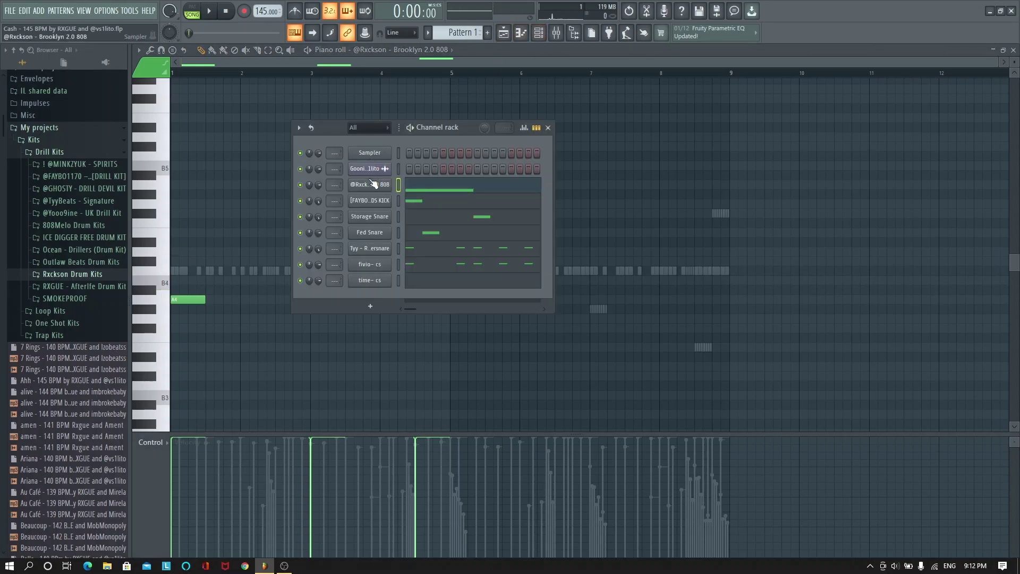
pyautogui.click(342, 214)
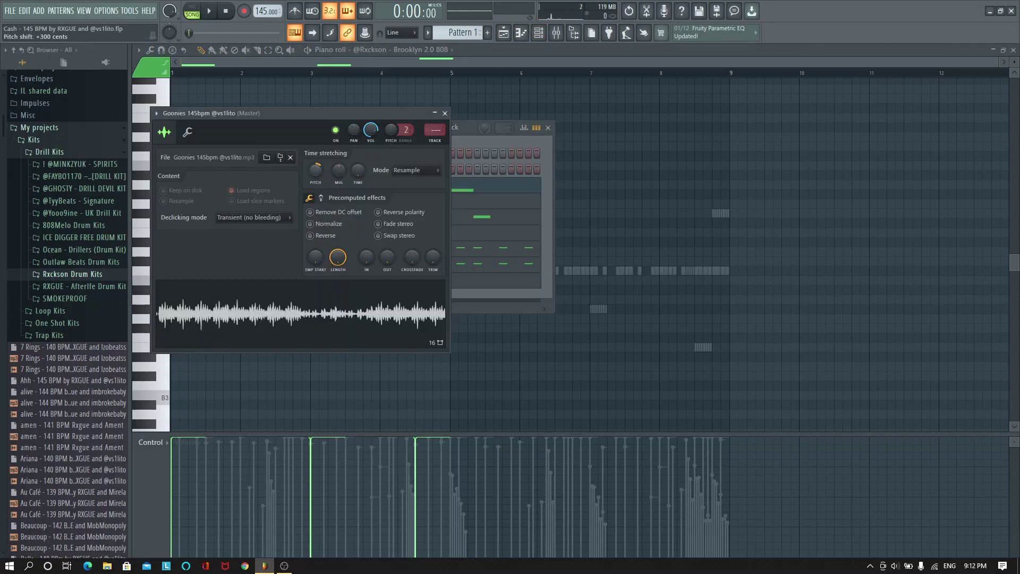
pyautogui.click(448, 113)
pyautogui.click(547, 128)
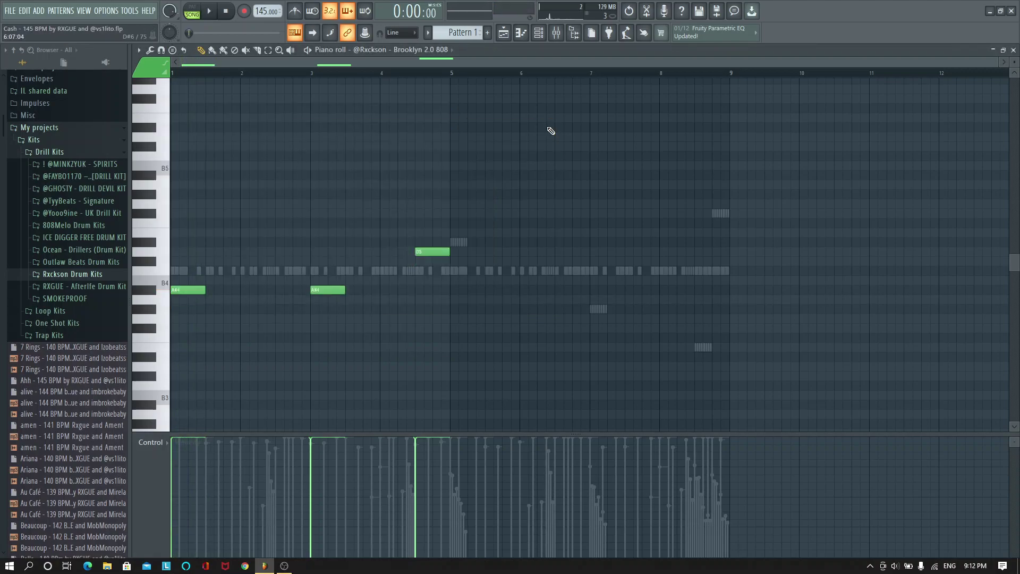
pyautogui.press('space')
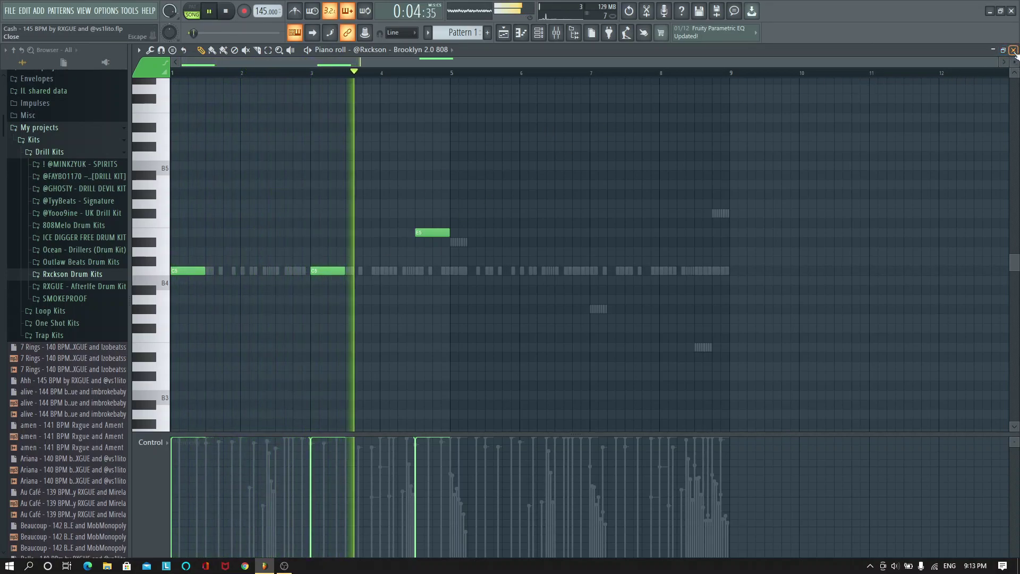
pyautogui.press('space')
# Add a half-bar C5 note at the start of bar 5 and a two-step C5 note at 4:07, before the E5
pyautogui.click(459, 271)
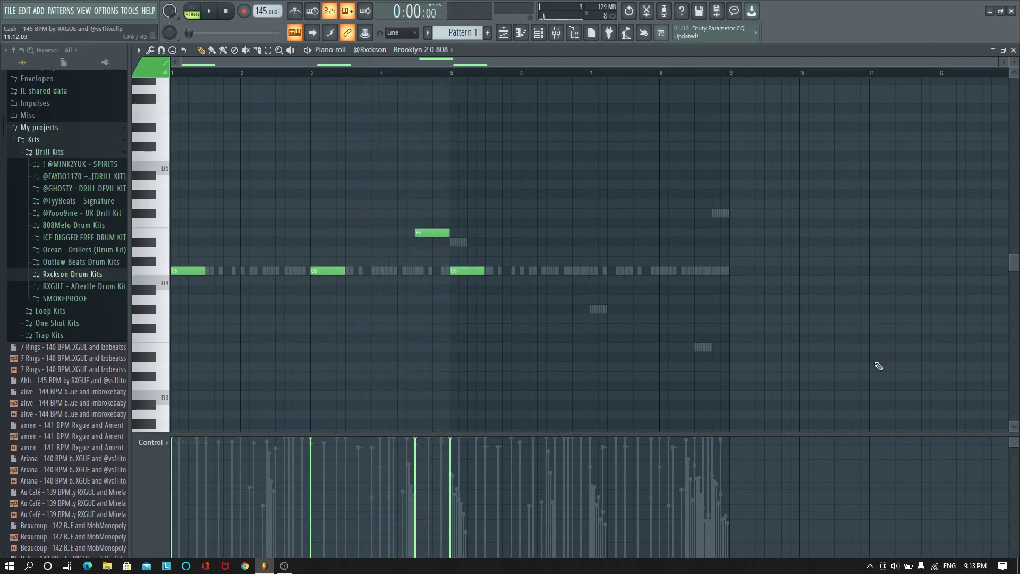
pyautogui.press('space')
pyautogui.press('space')
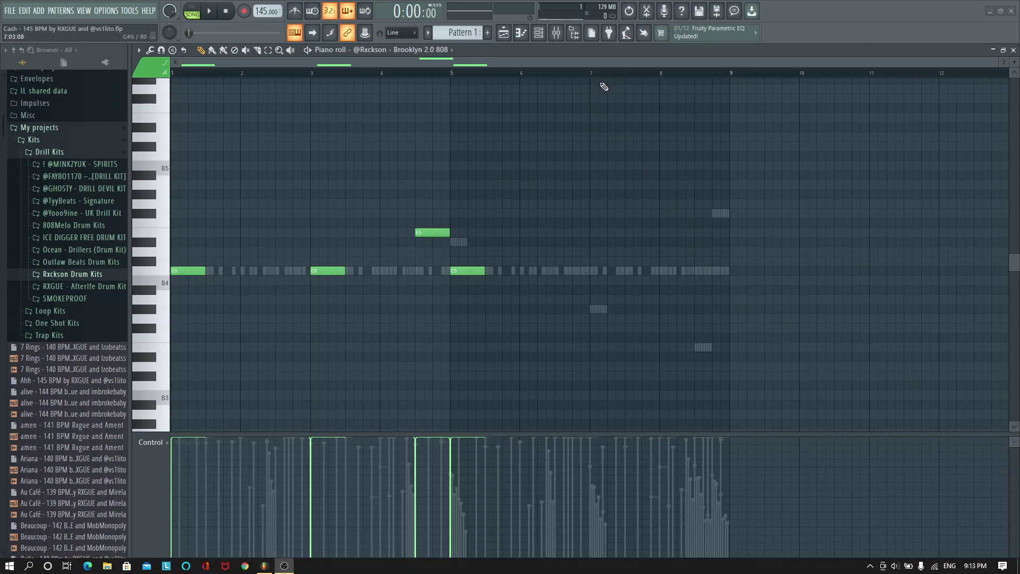
pyautogui.press('space')
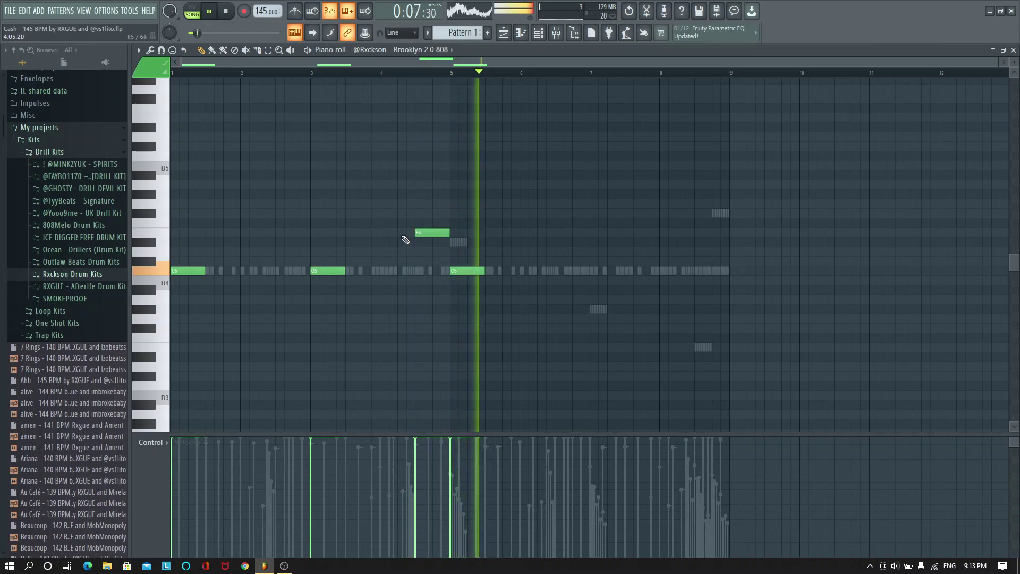
pyautogui.click(407, 271)
pyautogui.moveTo(439, 270); pyautogui.dragTo(414, 270)
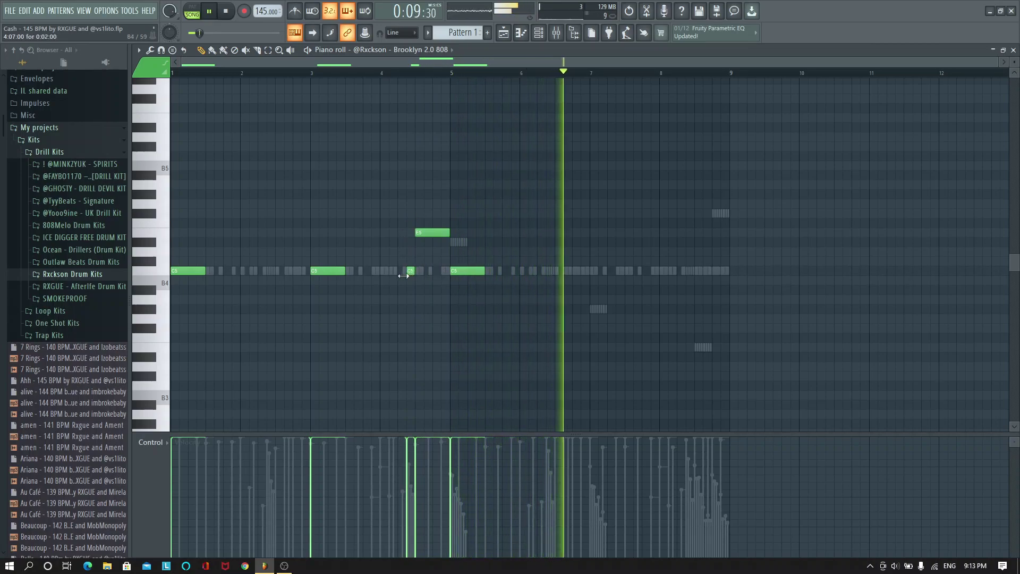
# Add two quarter-bar C5 notes in the second half of bar 6 and a half-bar C5 note at the start of bar 7
pyautogui.click(572, 271)
pyautogui.moveTo(574, 272); pyautogui.dragTo(572, 272)
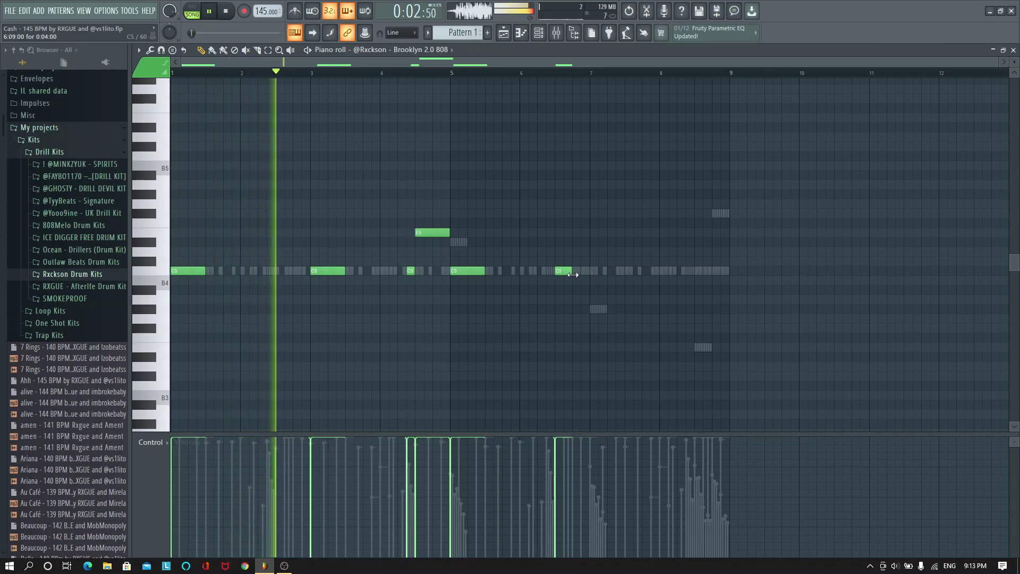
pyautogui.click(579, 271)
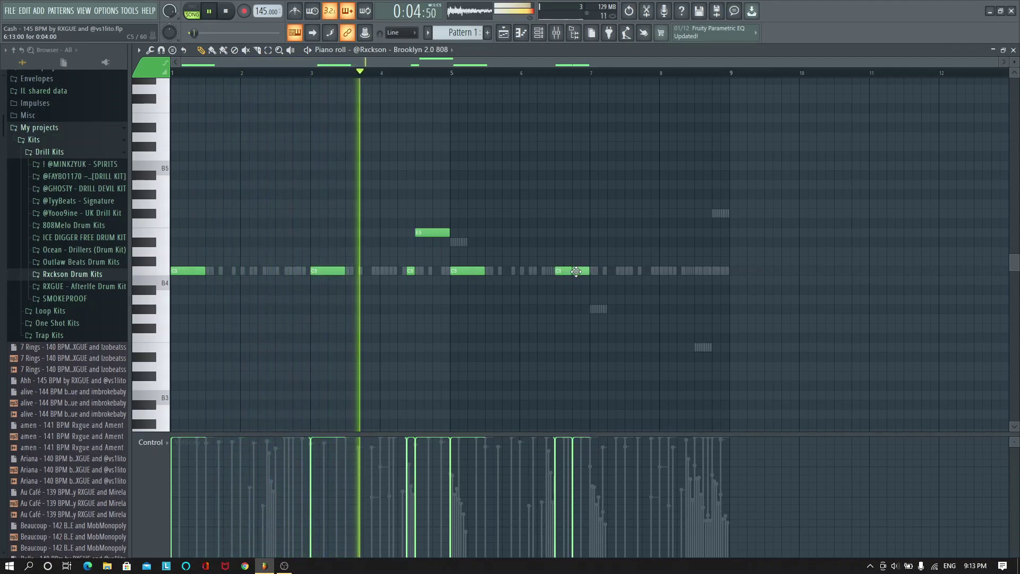
pyautogui.click(596, 271)
pyautogui.moveTo(606, 273); pyautogui.dragTo(624, 272)
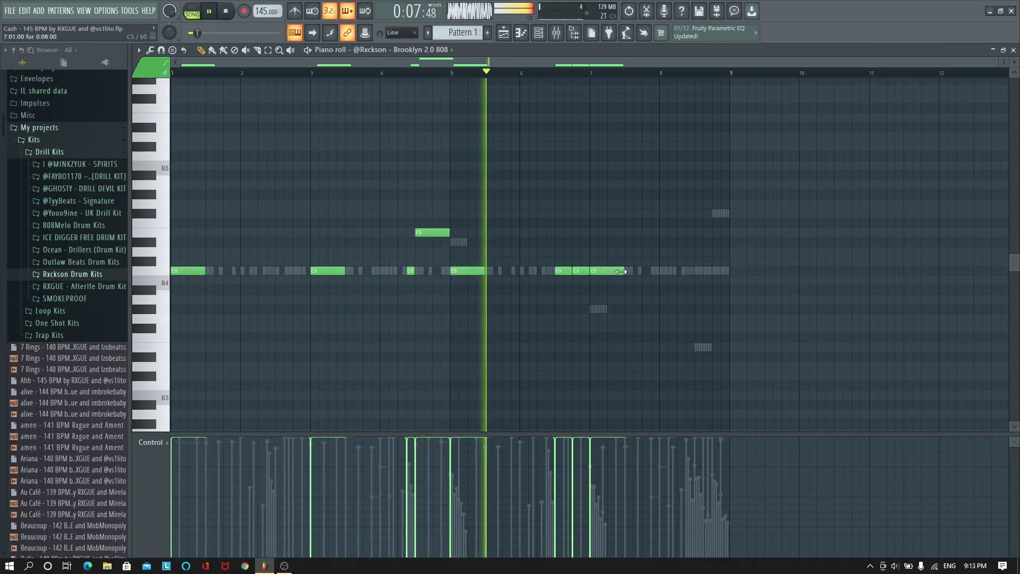
# Fill bar 8 with a half-bar C5 note followed by quarter-bar E5 and B5 notes, and play the bassline back
pyautogui.click(663, 272)
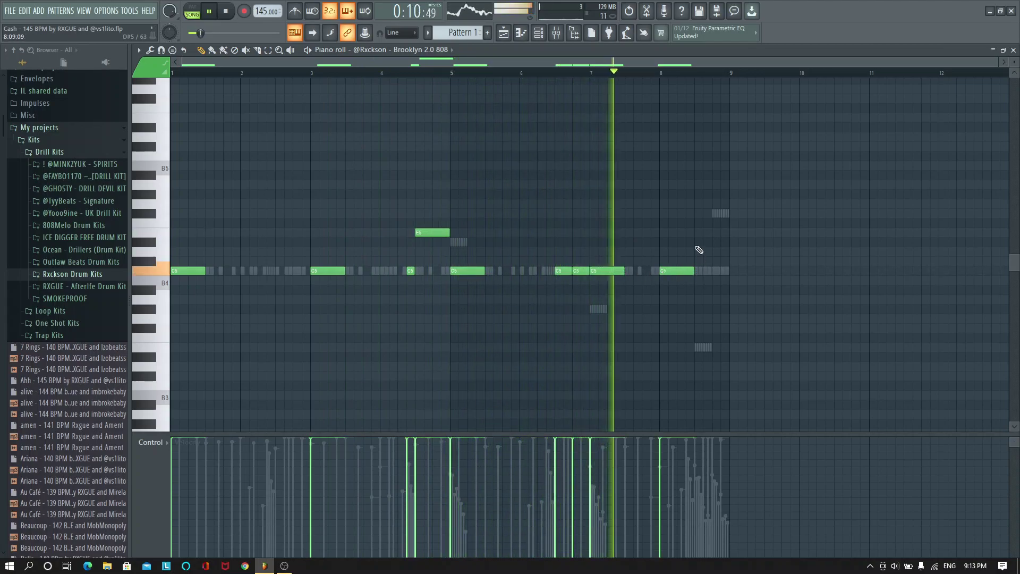
pyautogui.click(700, 233)
pyautogui.moveTo(728, 233); pyautogui.dragTo(710, 235)
pyautogui.click(717, 205)
pyautogui.press('space')
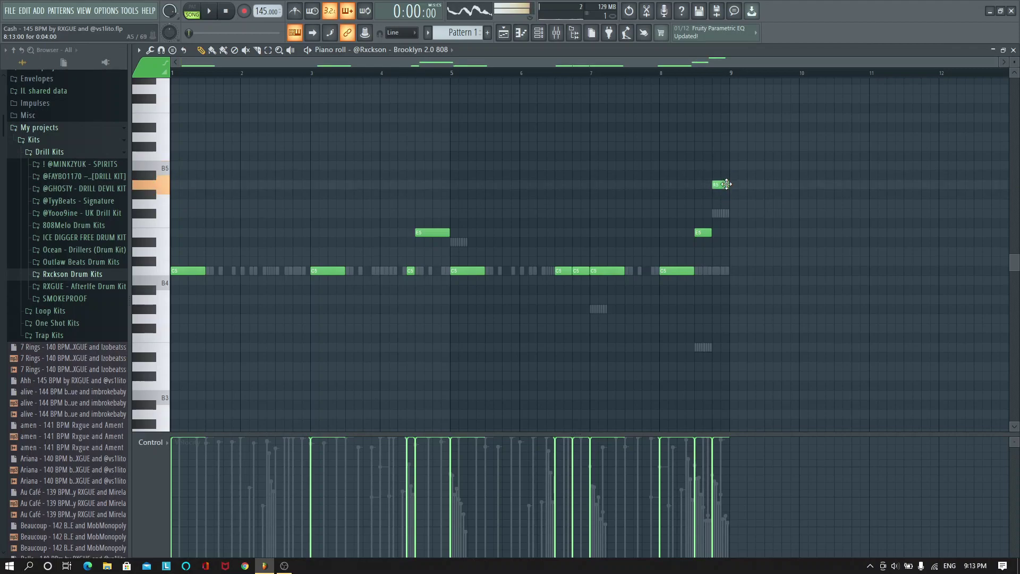
pyautogui.press('space')
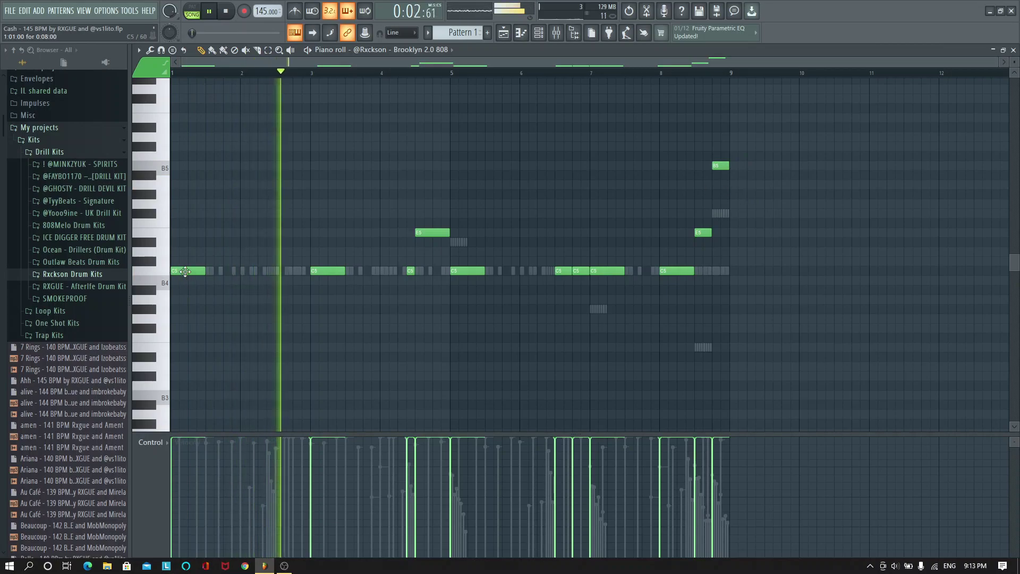
pyautogui.click(7, 11)
pyautogui.press('Escape')
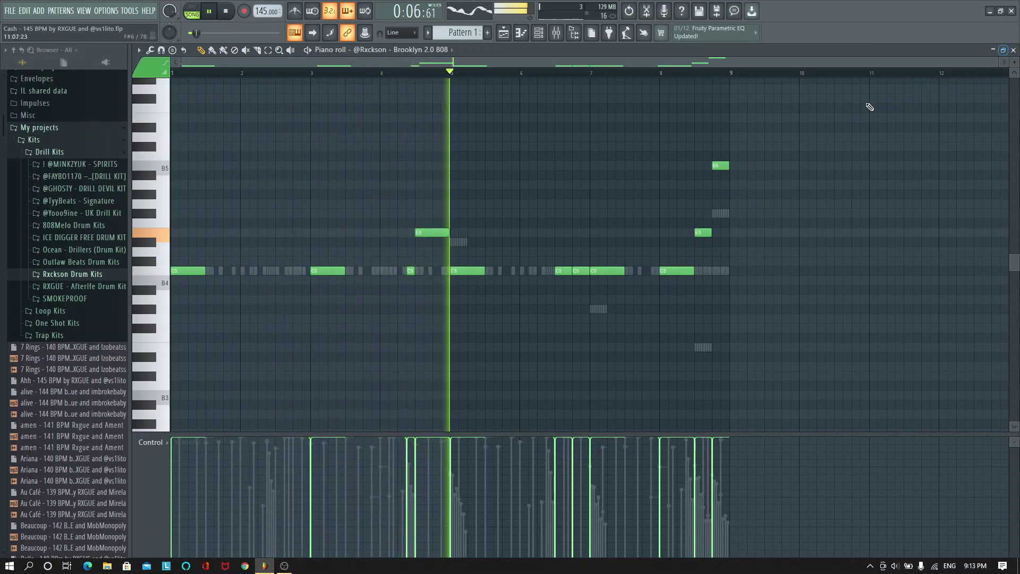
# Draw a C6 note above the short C5 note at 4:07 and turn it into a slide note
pyautogui.scroll(3, 380, 148)
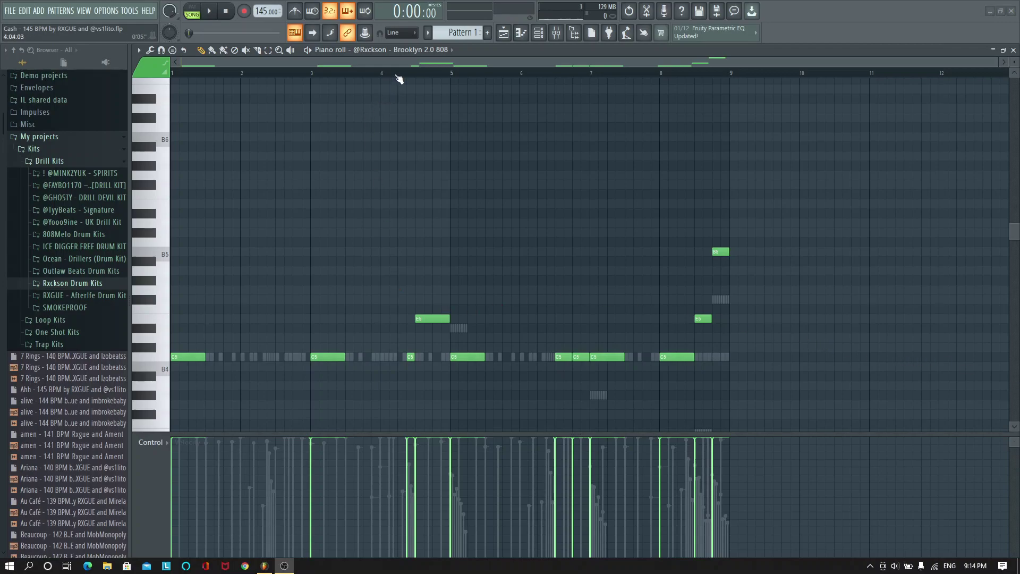
pyautogui.scroll(3, 398, 65)
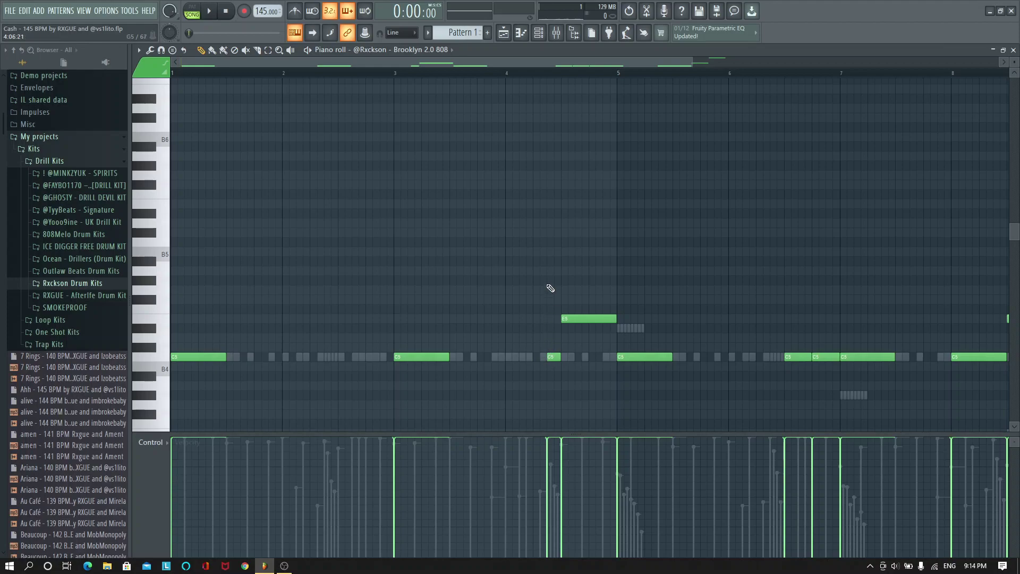
pyautogui.moveTo(553, 237)
pyautogui.mouseDown()
pyautogui.moveTo(575, 263)
pyautogui.moveTo(576, 242)
pyautogui.mouseUp()
pyautogui.doubleClick(575, 242)
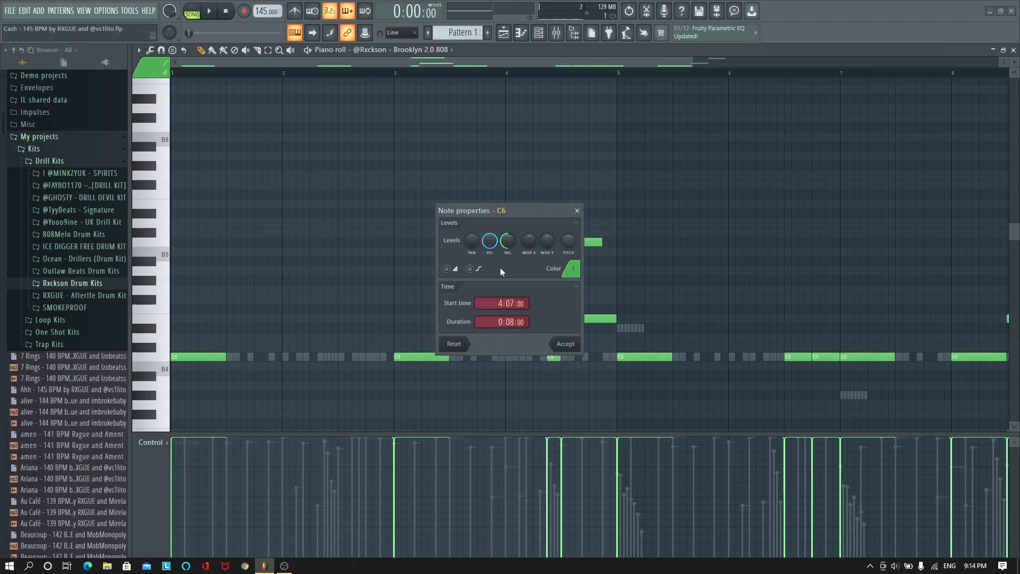
pyautogui.click(566, 344)
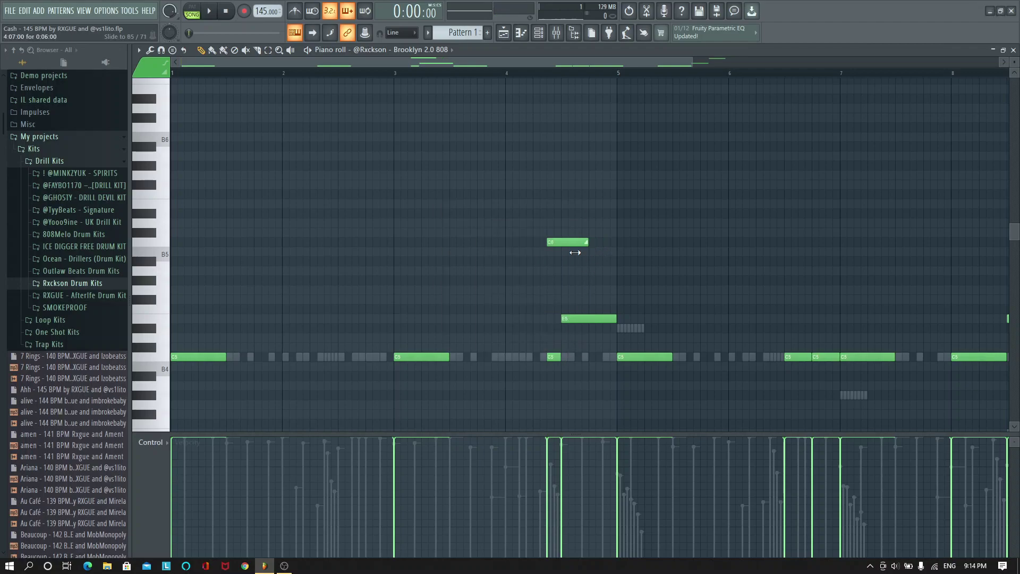
# Shorten the C6 slide note to a tiny sliver and place it just after the start of the short C5 note
pyautogui.moveTo(588, 249); pyautogui.dragTo(550, 248)
pyautogui.scroll(5, 561, 78)
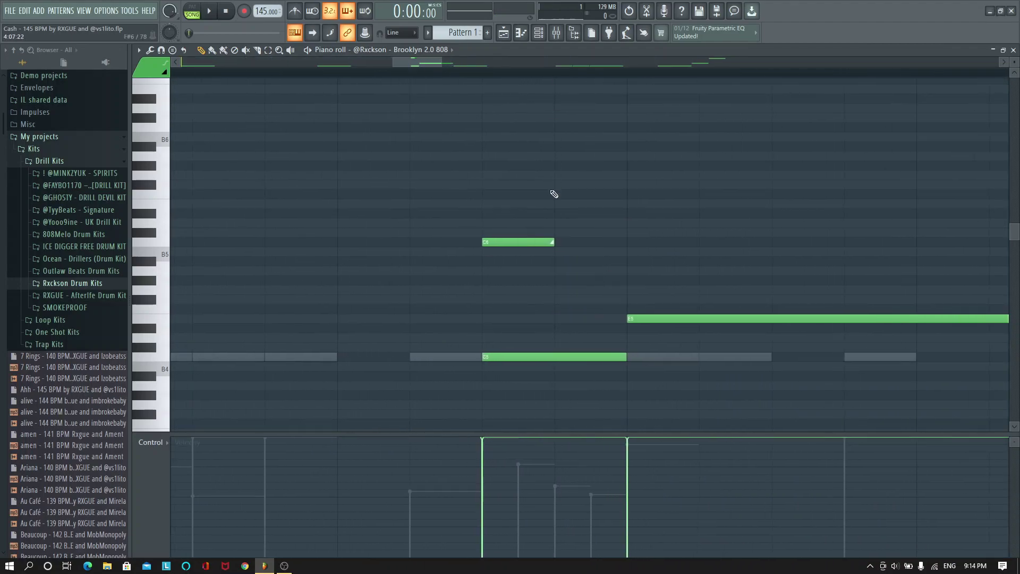
pyautogui.moveTo(489, 242); pyautogui.dragTo(493, 243)
pyautogui.scroll(1, 490, 80)
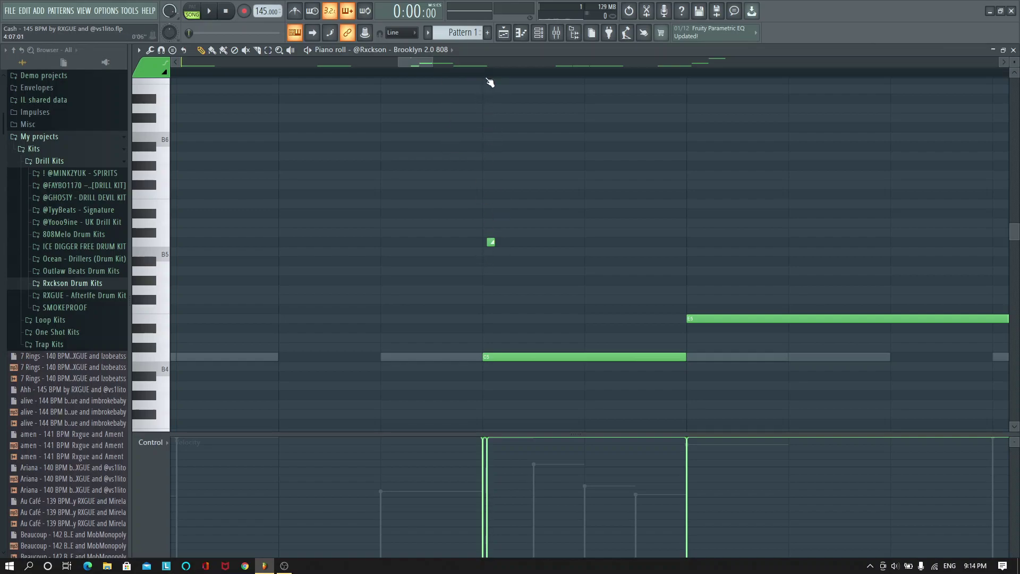
pyautogui.scroll(1, 489, 82)
pyautogui.scroll(3, 486, 81)
pyautogui.scroll(-2, 484, 80)
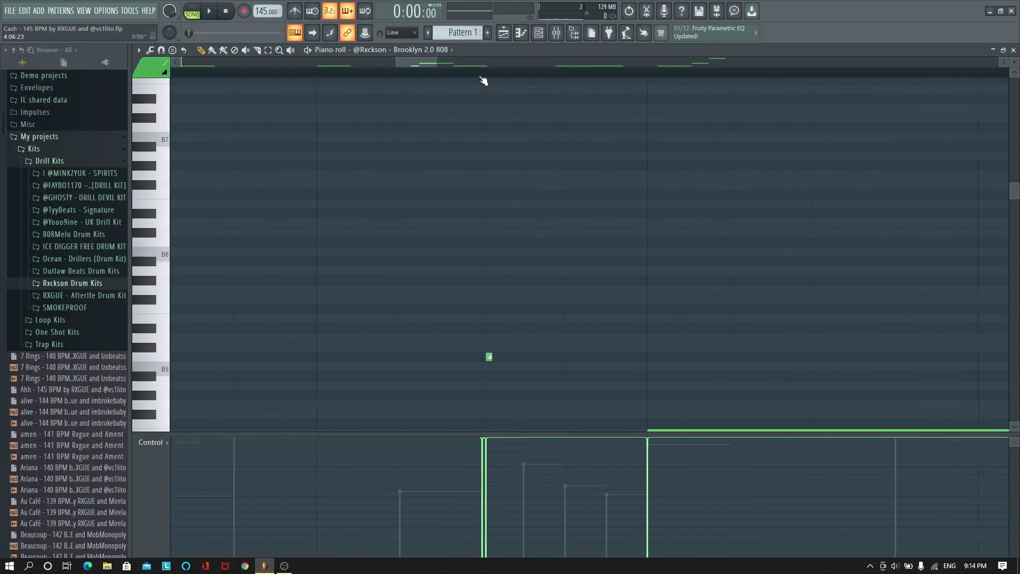
pyautogui.scroll(-2, 480, 266)
pyautogui.scroll(1, 481, 271)
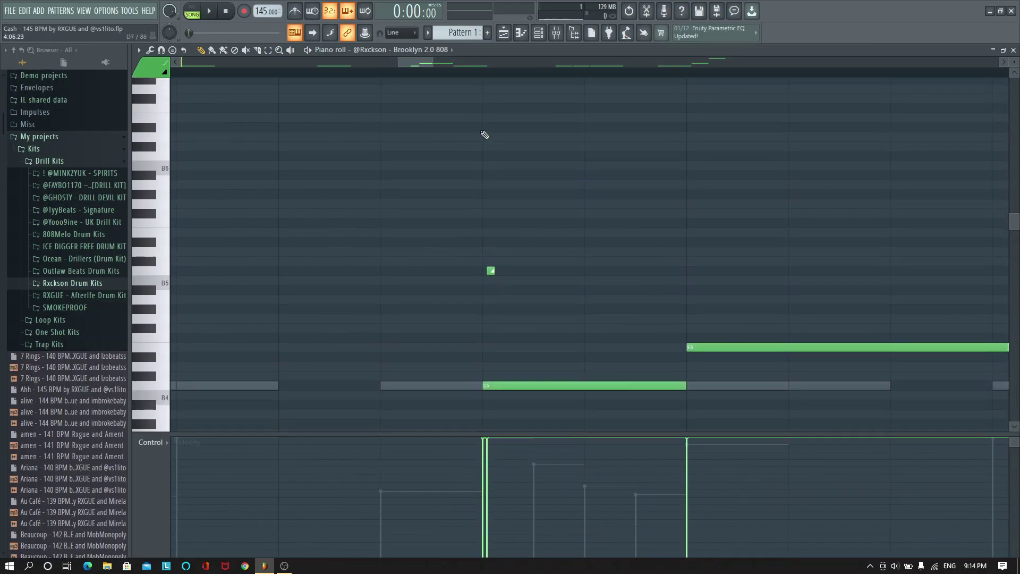
pyautogui.scroll(-8, 499, 75)
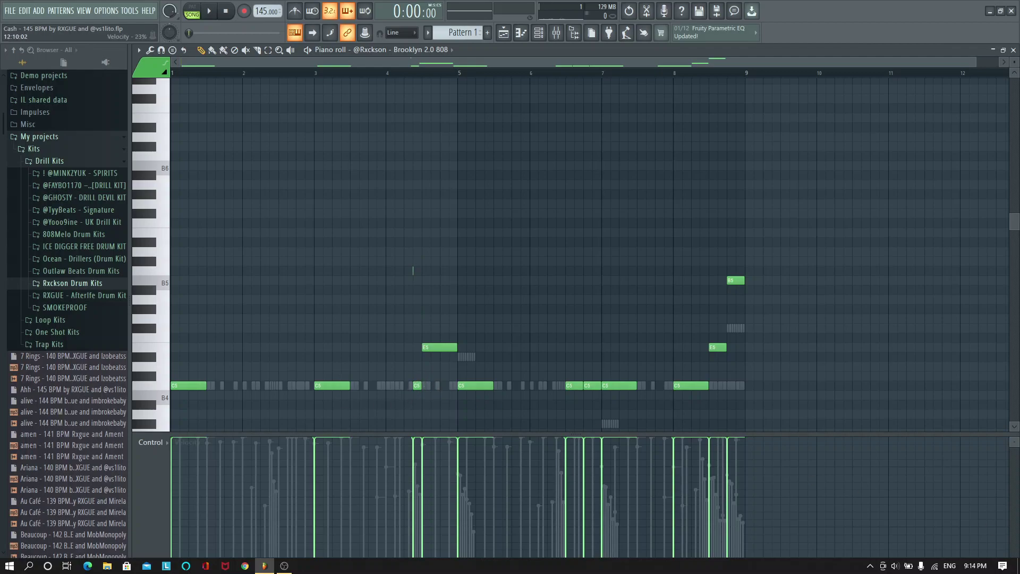
# Play back the slide, shorten bar 4's E5 note to a quarter bar and add a two-step E5 note at 4:13
pyautogui.press('space')
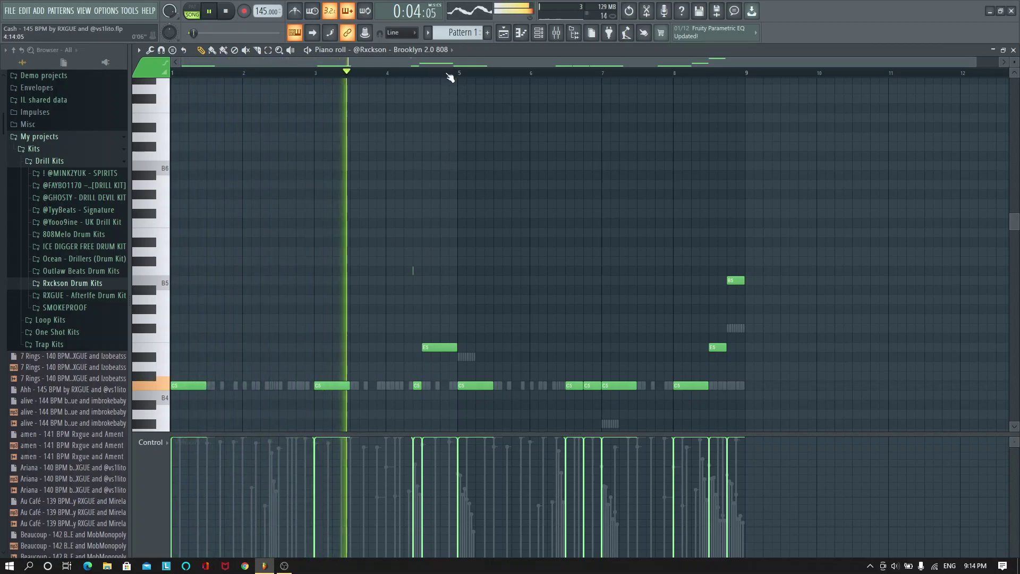
pyautogui.scroll(2, 449, 75)
pyautogui.scroll(-2, 449, 75)
pyautogui.scroll(2, 449, 75)
pyautogui.scroll(-2, 449, 75)
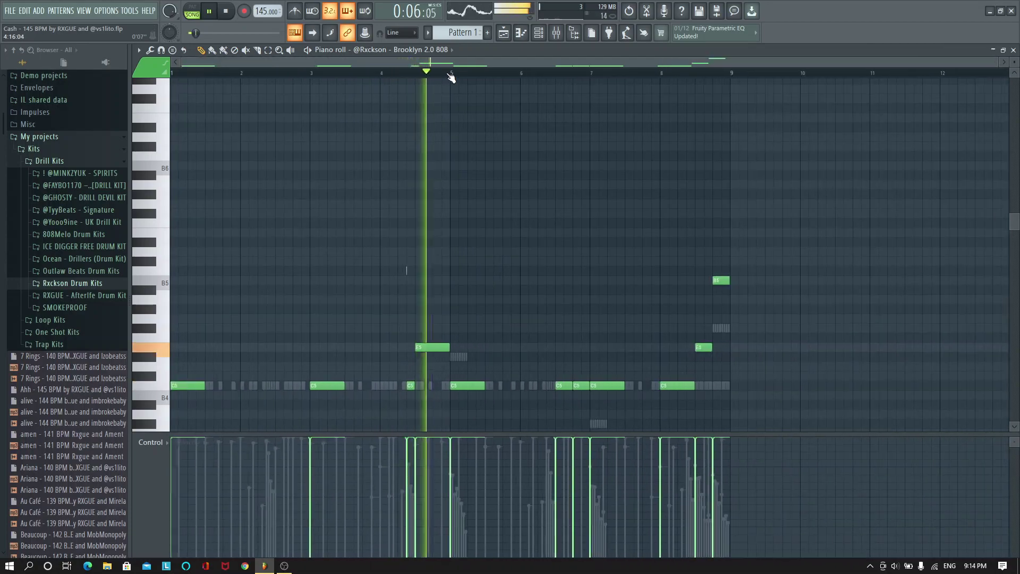
pyautogui.press('space')
pyautogui.click(444, 348)
pyautogui.scroll(3, 416, 86)
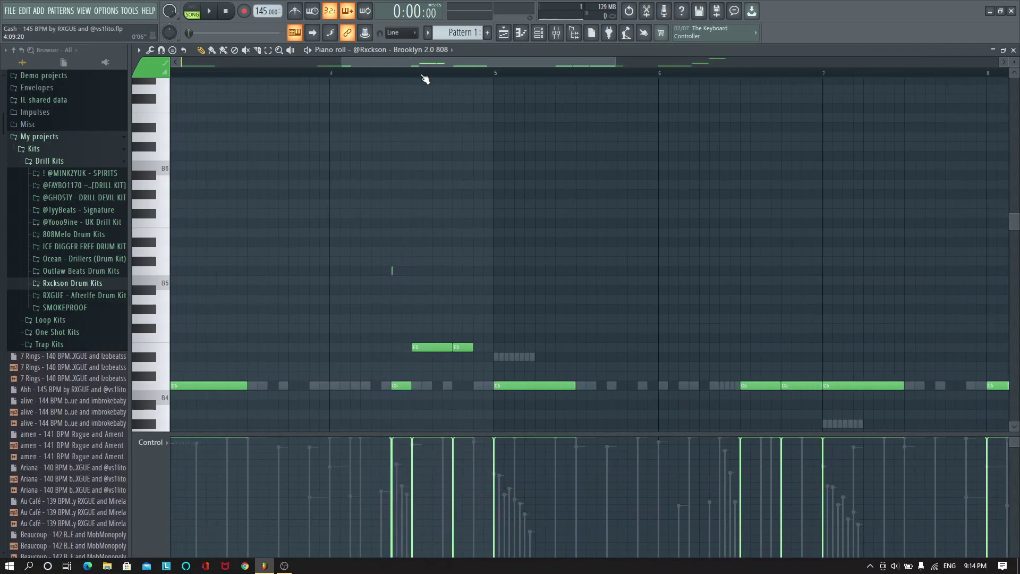
# Copy the slide note to E6 at 4:13 and 4:15, and add a two-step E5 note at 4:15
pyautogui.moveTo(384, 273)
pyautogui.mouseDown()
pyautogui.moveTo(423, 272)
pyautogui.moveTo(388, 268)
pyautogui.mouseUp()
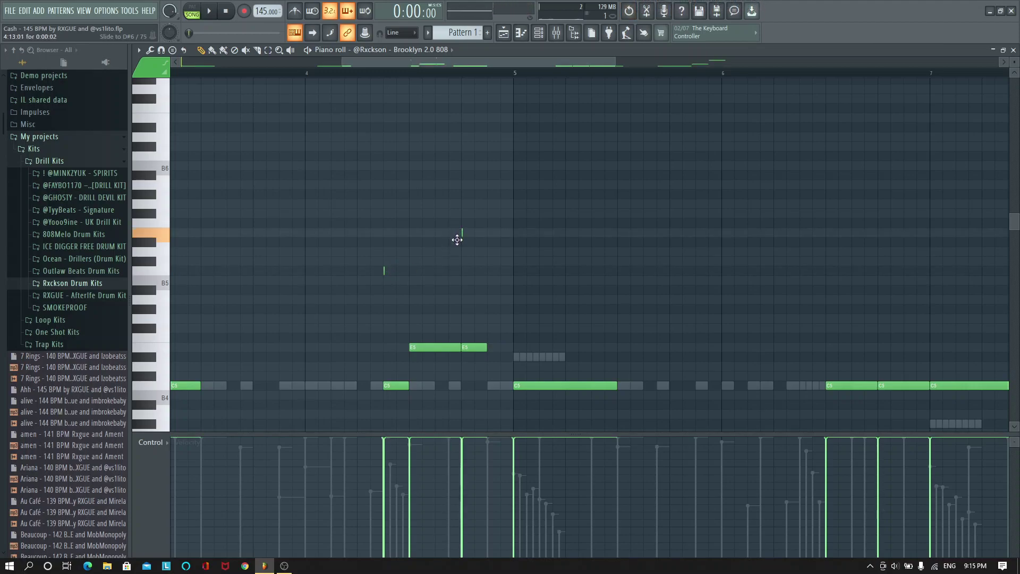
pyautogui.moveTo(461, 234); pyautogui.dragTo(487, 237)
pyautogui.press('space')
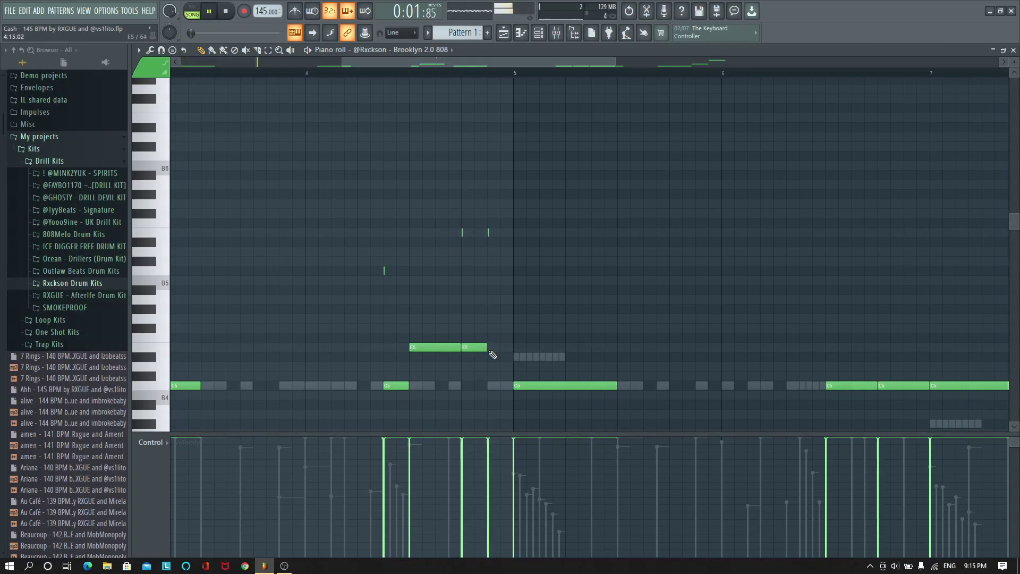
pyautogui.click(490, 348)
# Set the playback start in the middle of bar 4 and lower the slide note at 4:15 to C6, auditioning it
pyautogui.moveTo(412, 74); pyautogui.dragTo(462, 232)
pyautogui.press('space')
pyautogui.press('space')
pyautogui.scroll(2, 456, 87)
pyautogui.press('space')
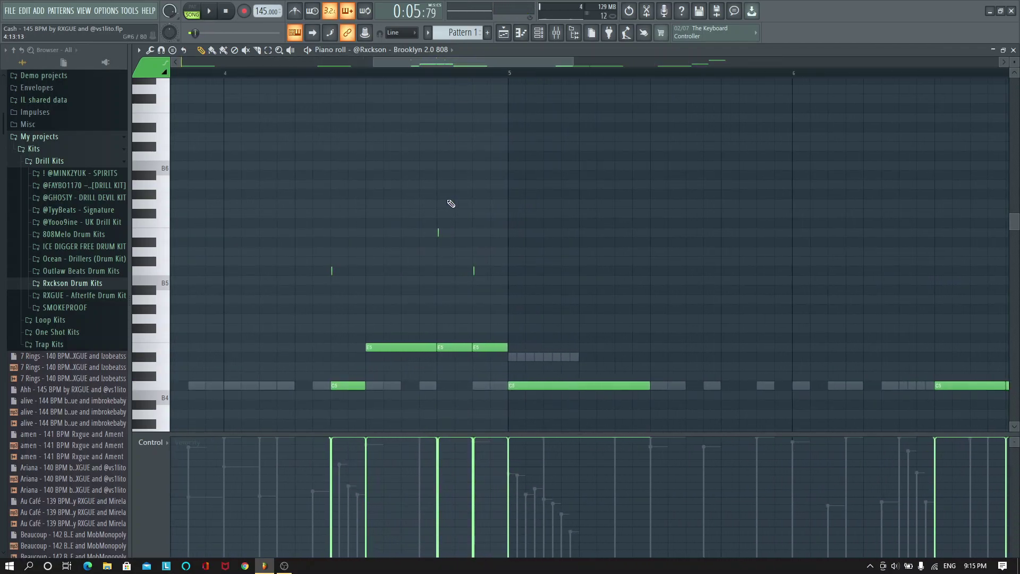
# Retune the slide note at 4:13 to B5 and the one at 4:15 to E6, checking them with playback
pyautogui.scroll(-4, 443, 81)
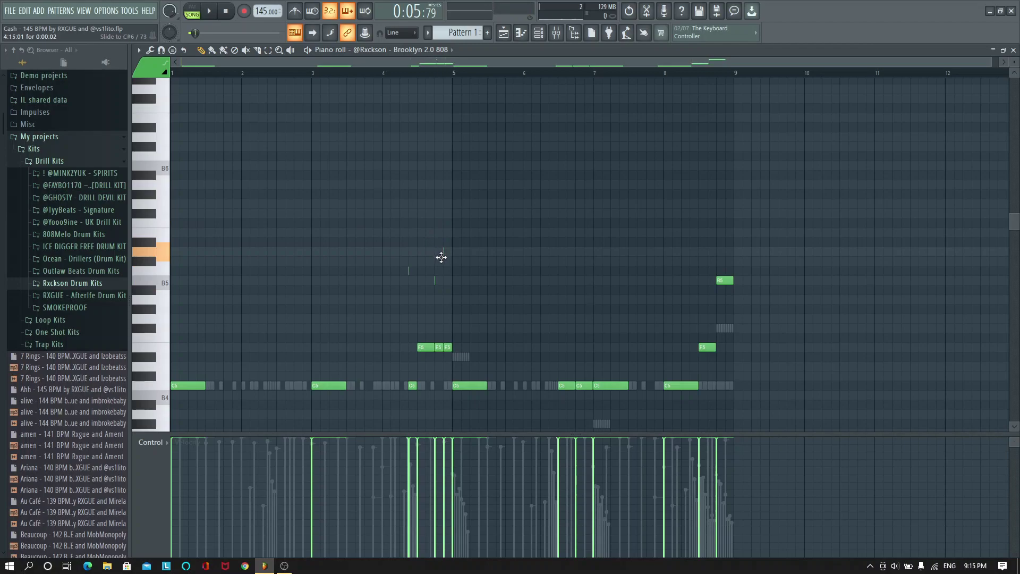
pyautogui.press('space')
pyautogui.press('space')
pyautogui.press('space')
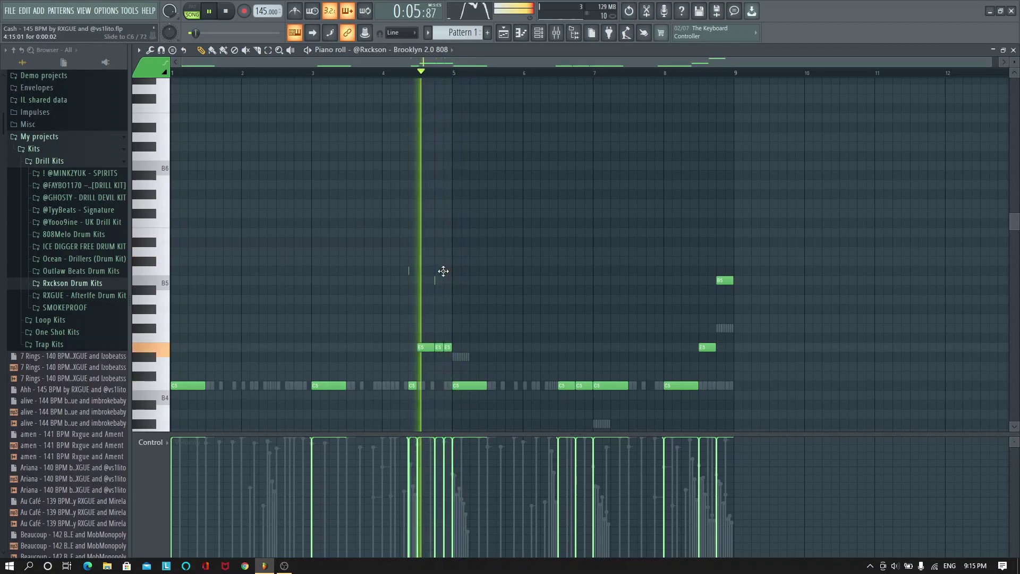
pyautogui.press('space')
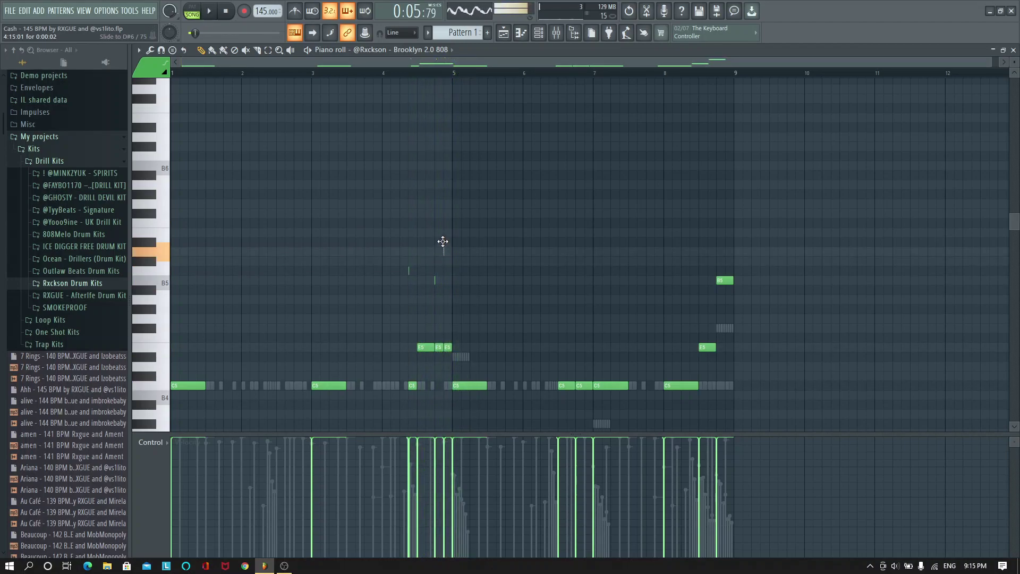
pyautogui.press('space')
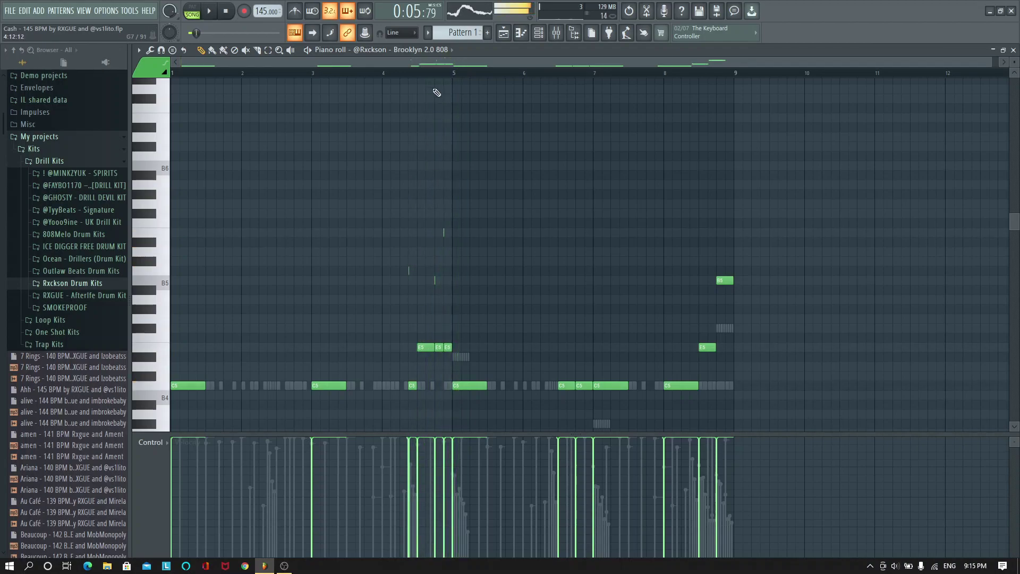
pyautogui.scroll(8, 440, 72)
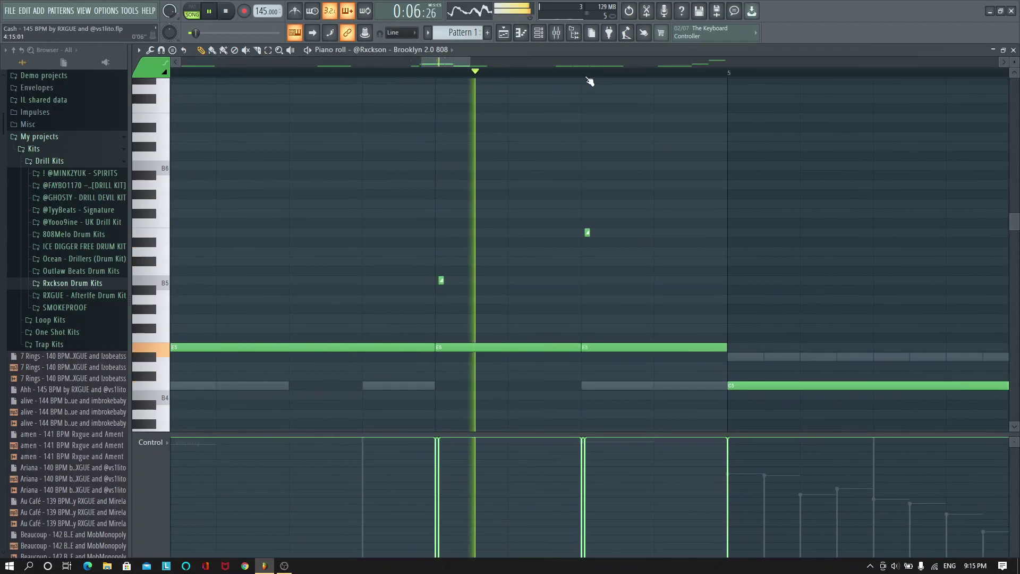
# Retune the slide note at 4:15 to C6 and check bar 4's slides in playback
pyautogui.press('space')
pyautogui.click(166, 235)
pyautogui.press('space')
pyautogui.scroll(-3, 474, 72)
pyautogui.press('space')
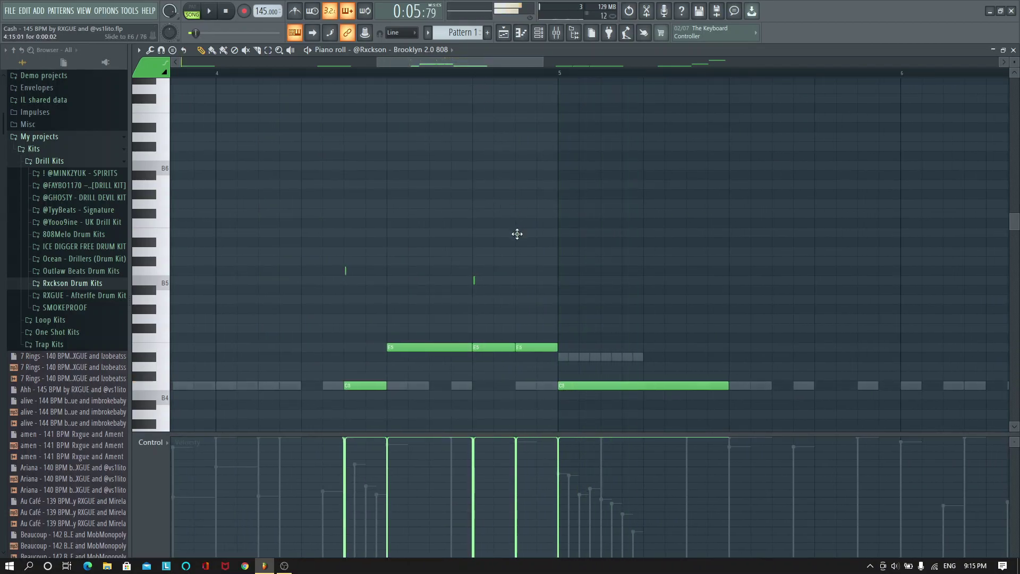
pyautogui.press('space')
pyautogui.scroll(-3, 526, 77)
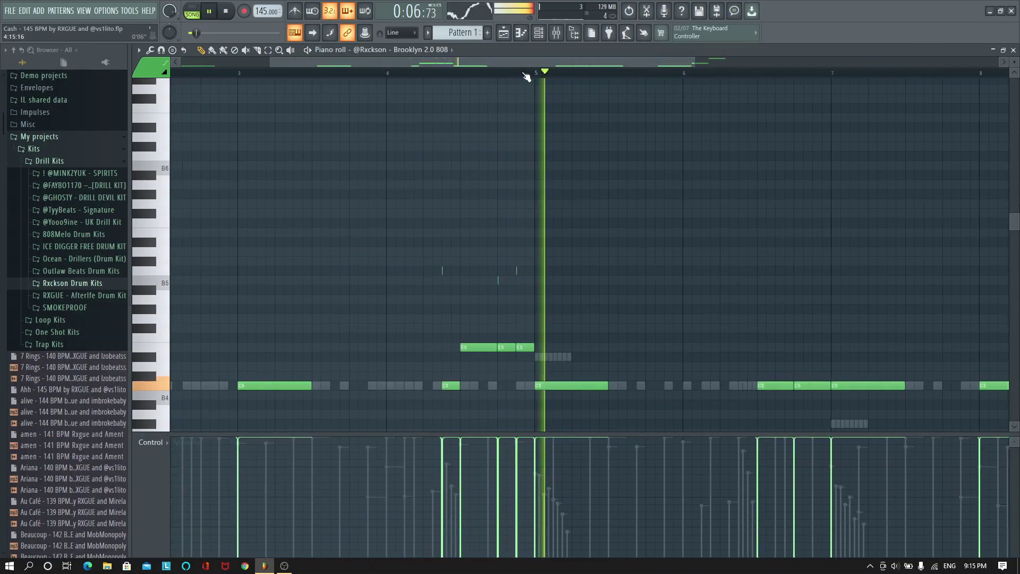
pyautogui.scroll(-4, 528, 76)
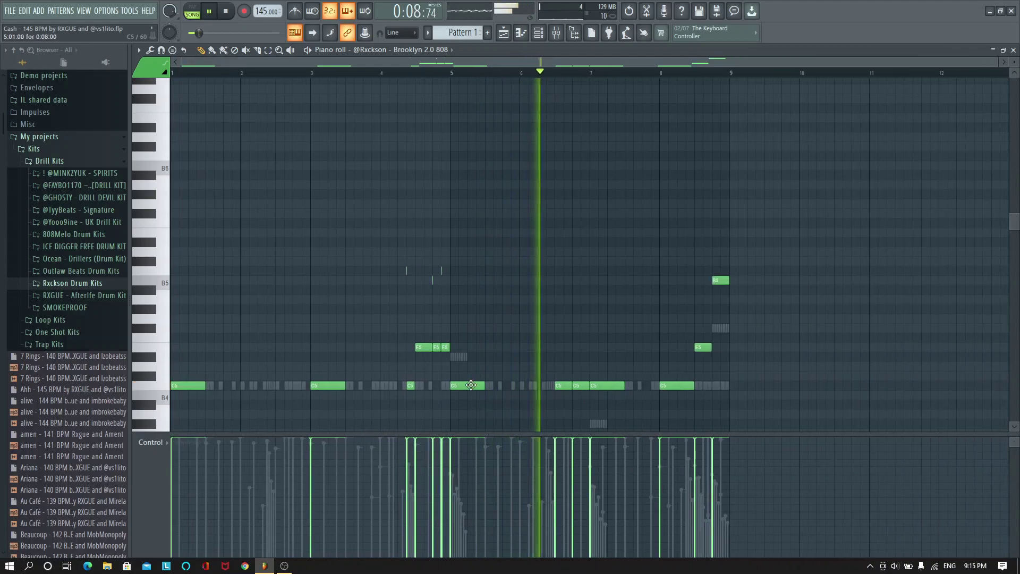
pyautogui.press('space')
# Add slide notes in bar 6 at C6 on 6:11, B5 on 6:13 and F5 on 6:15, auditioning the passage
pyautogui.click(432, 281)
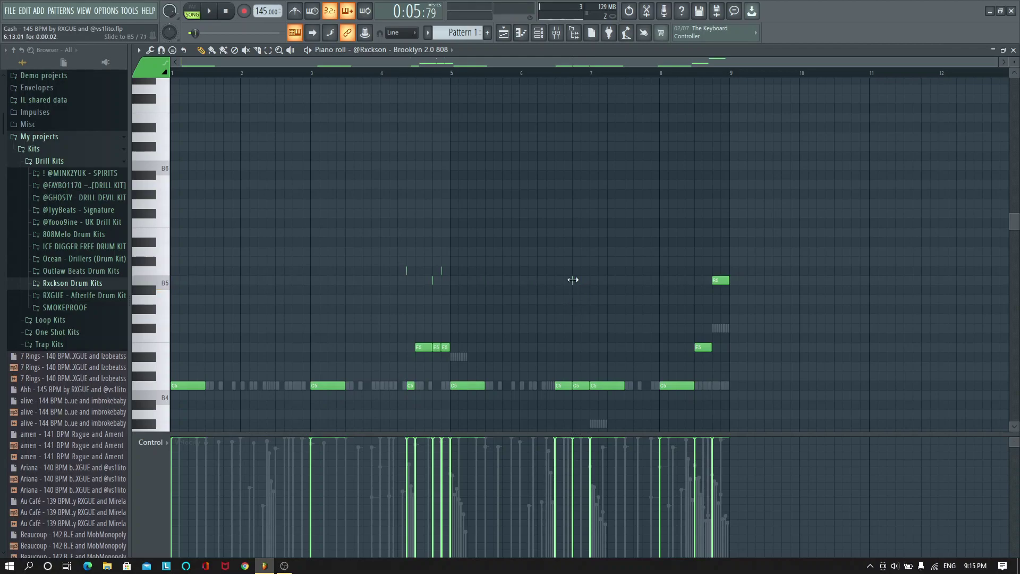
pyautogui.click(572, 280)
pyautogui.click(554, 271)
pyautogui.press('space')
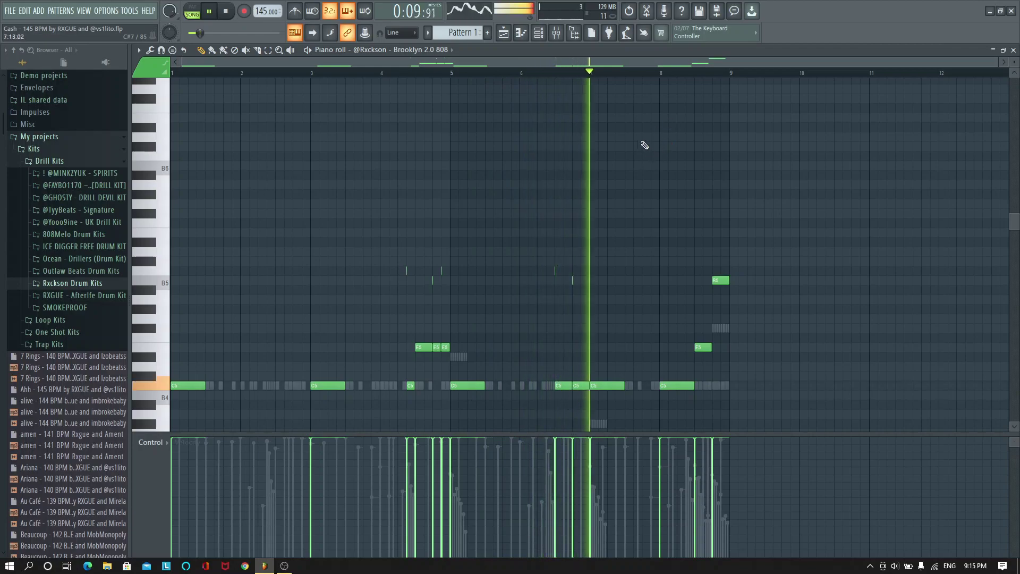
pyautogui.press('space')
pyautogui.scroll(3, 585, 78)
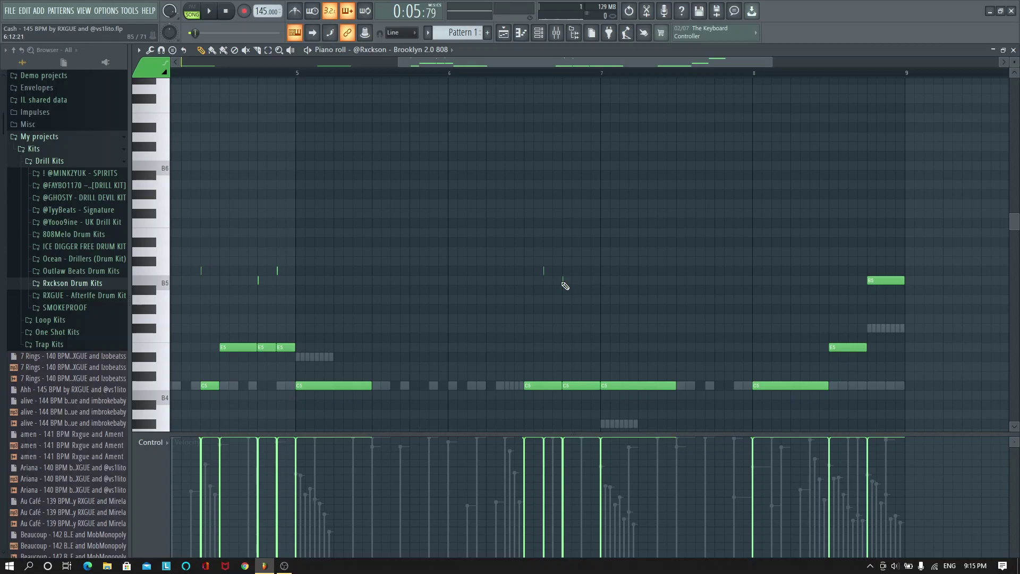
pyautogui.moveTo(563, 282); pyautogui.dragTo(579, 346)
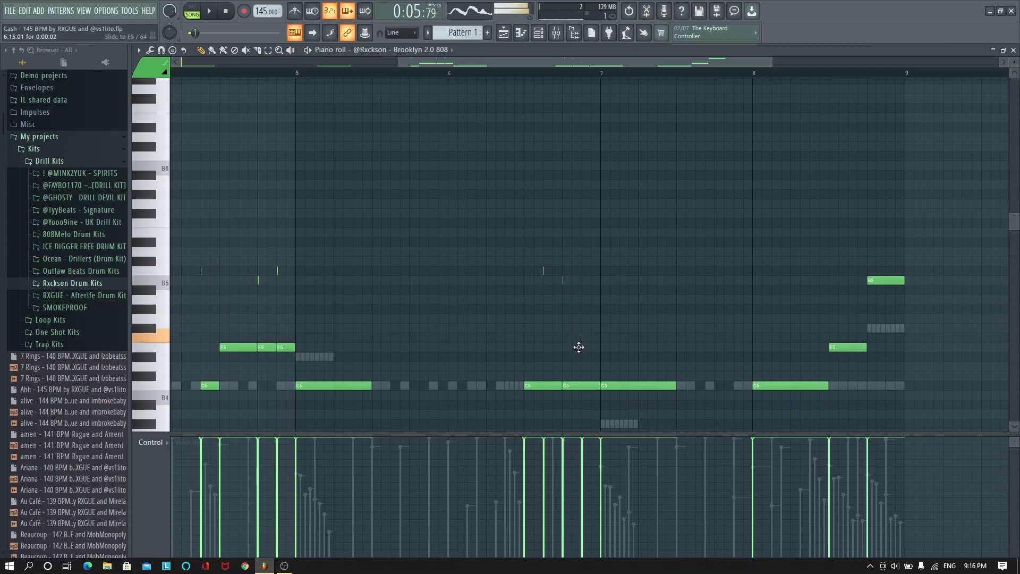
# Shorten the C5 note at 6:13 to two steps and add a two-step C5 note at 6:15 during playback
pyautogui.press('space')
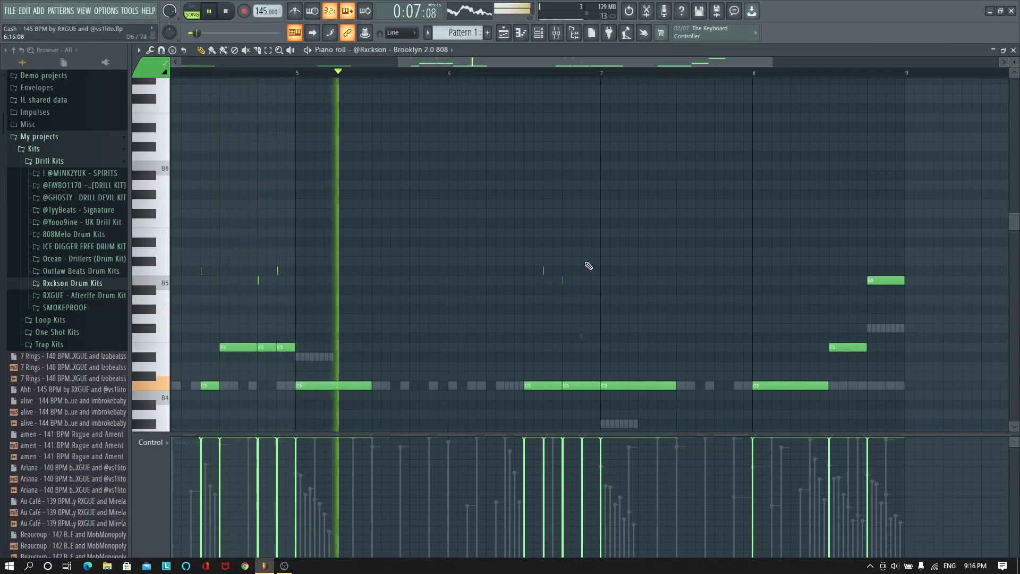
pyautogui.moveTo(598, 386); pyautogui.dragTo(579, 389)
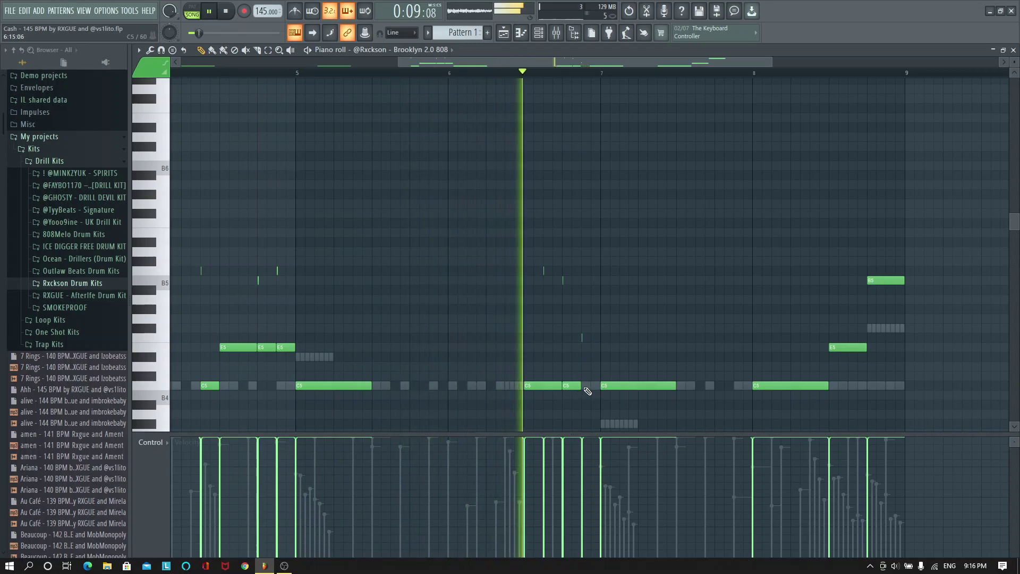
pyautogui.click(587, 387)
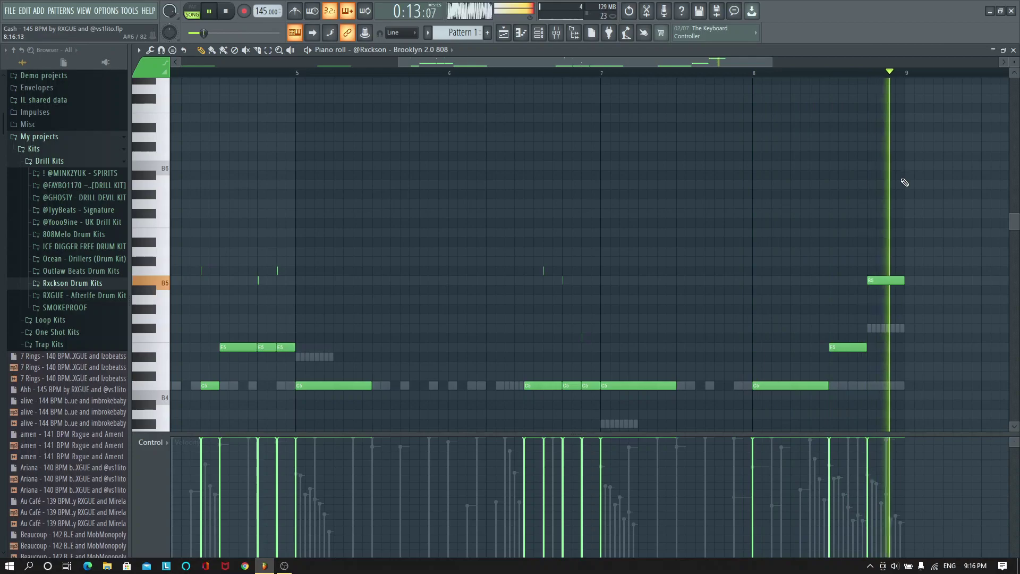
pyautogui.press('space')
# Add slide notes in bar 8 at E6 on 8:09 and B6 on 8:13, and play them back
pyautogui.scroll(-5, 914, 80)
pyautogui.scroll(4, 918, 78)
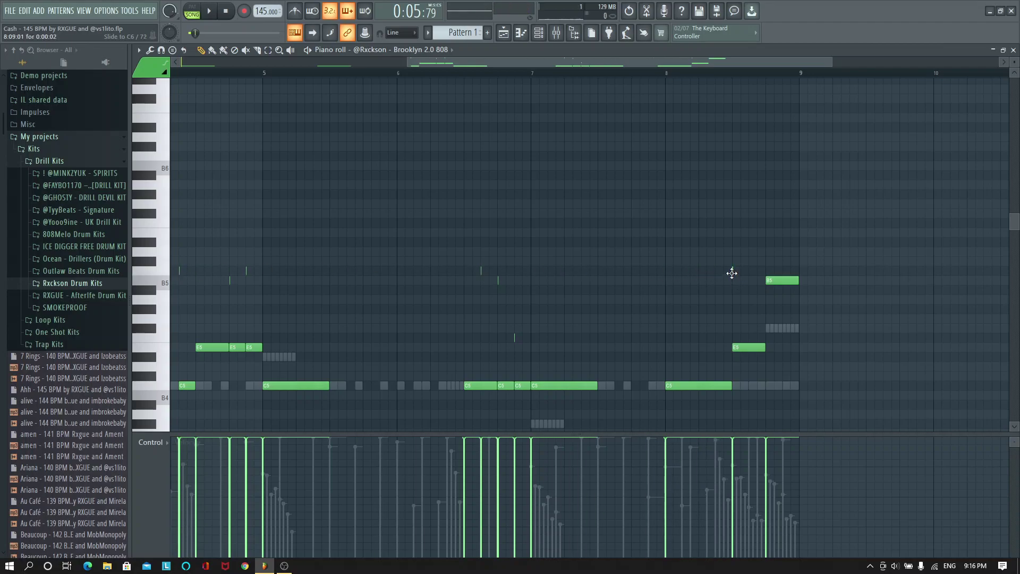
pyautogui.click(733, 234)
pyautogui.click(769, 234)
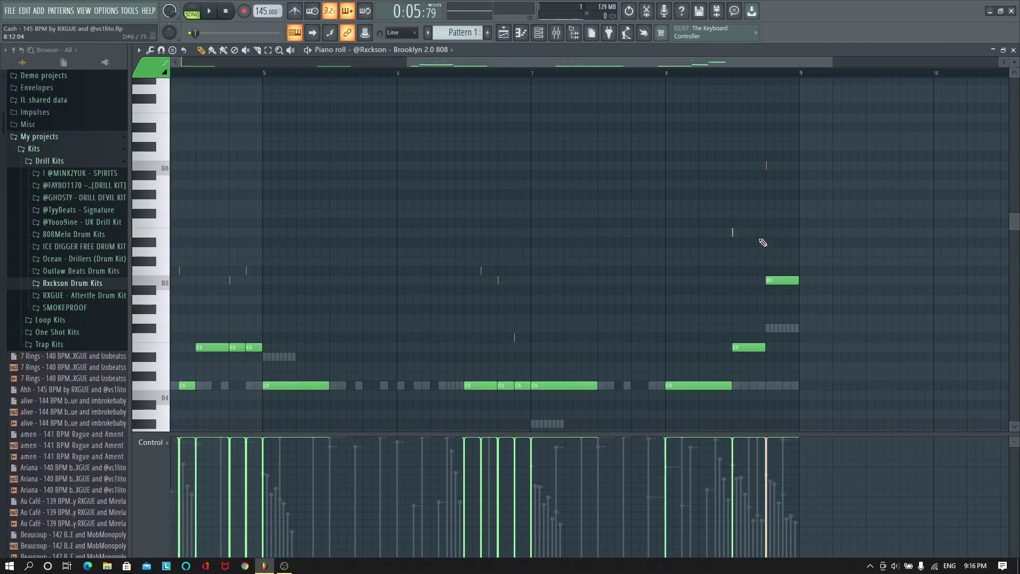
pyautogui.press('space')
pyautogui.scroll(-4, 659, 75)
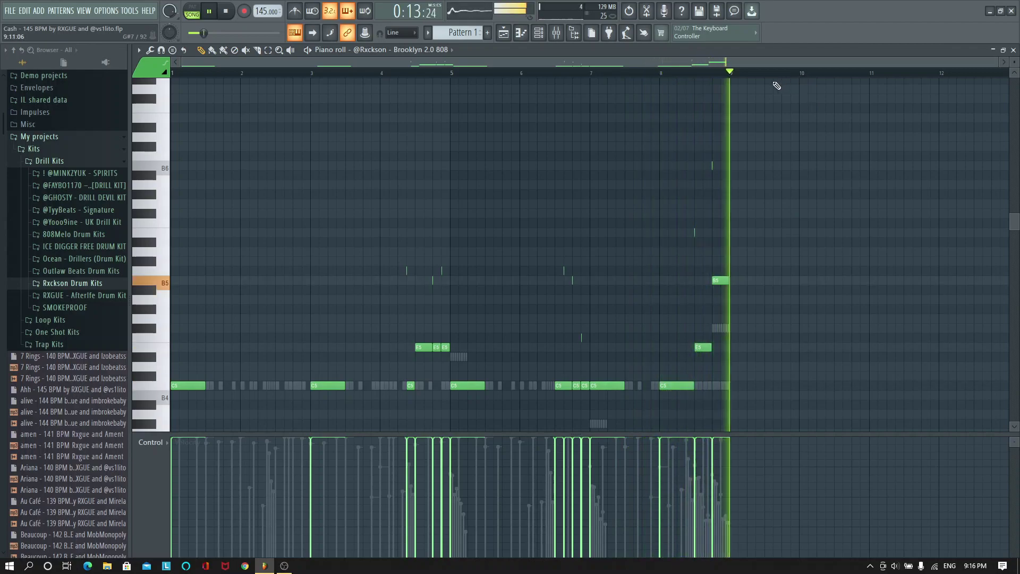
pyautogui.press('space')
# Solo the Brooklyn 2.0 808 channel in the channel rack
pyautogui.scroll(3, 744, 83)
pyautogui.scroll(2, 740, 82)
pyautogui.scroll(3, 740, 82)
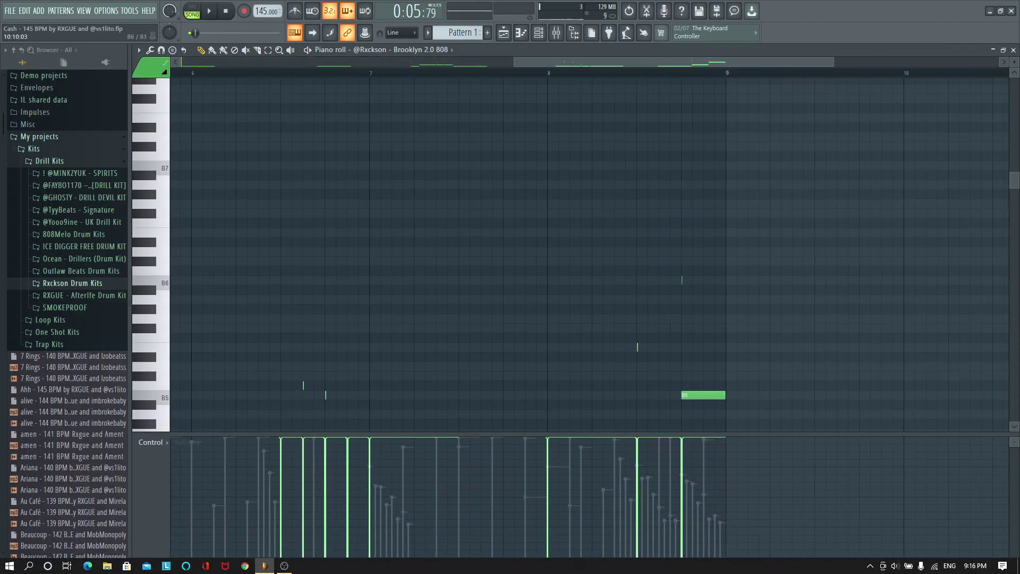
pyautogui.scroll(-3, 715, 245)
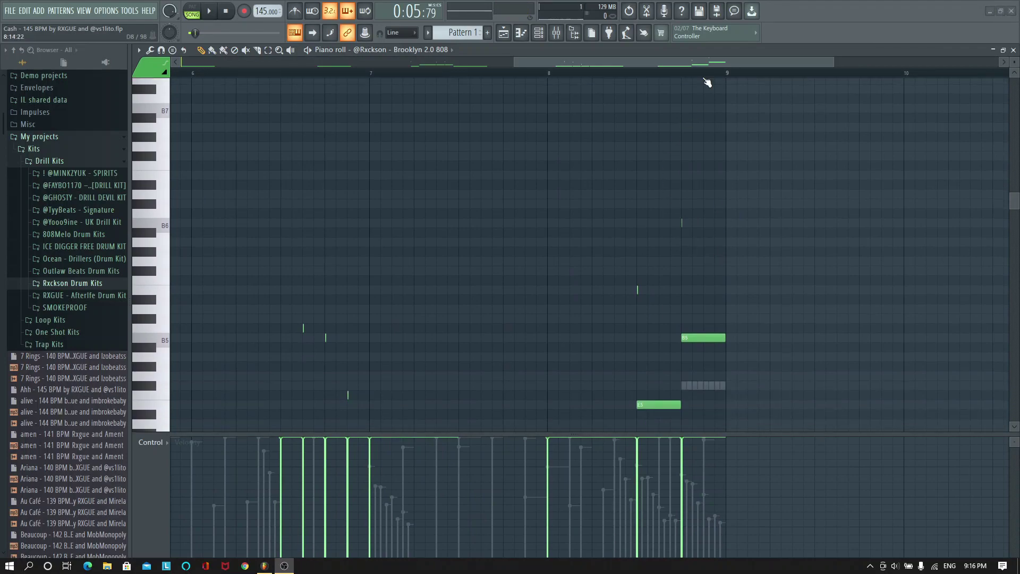
pyautogui.scroll(2, 706, 82)
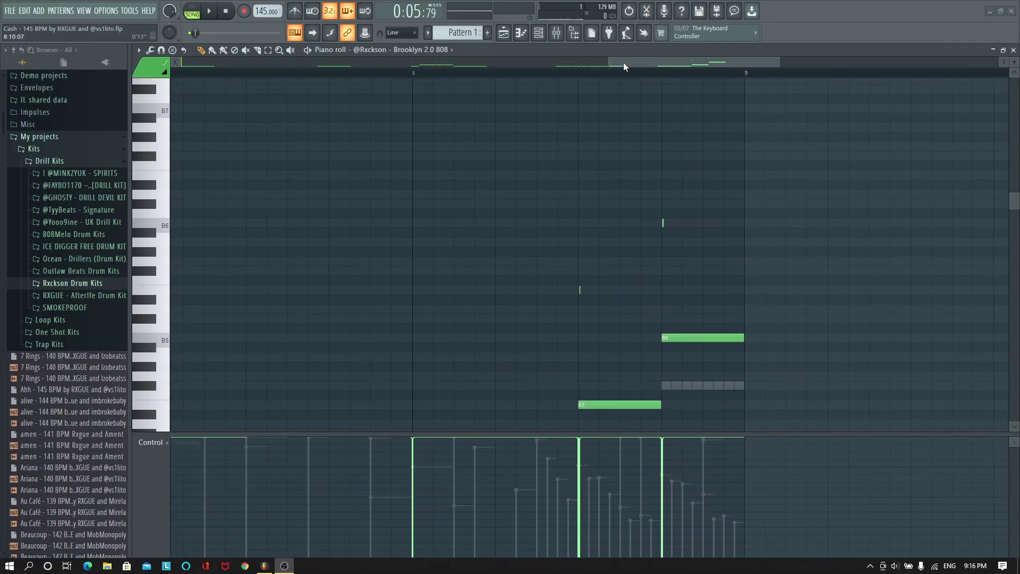
pyautogui.click(544, 36)
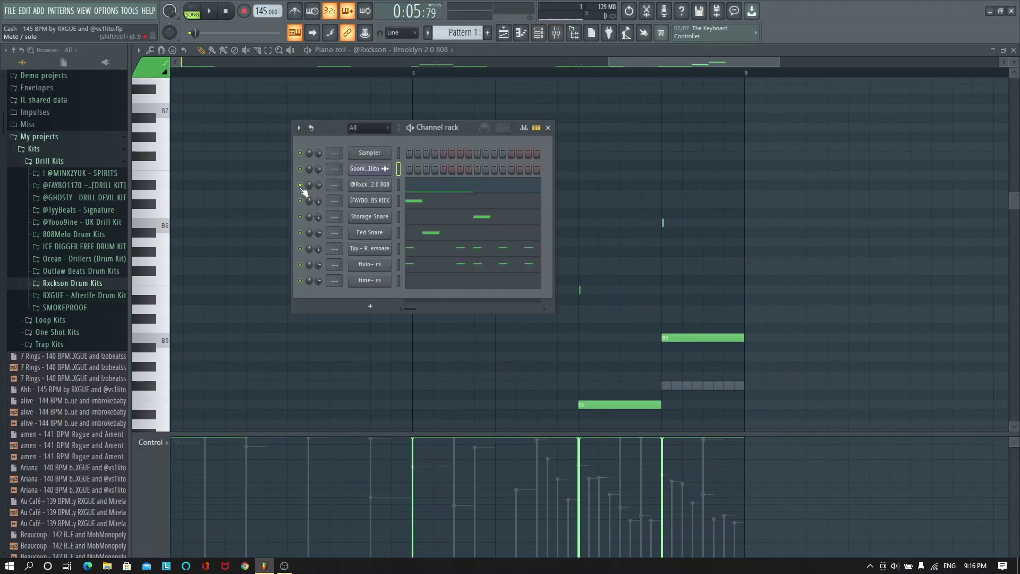
pyautogui.click(548, 128)
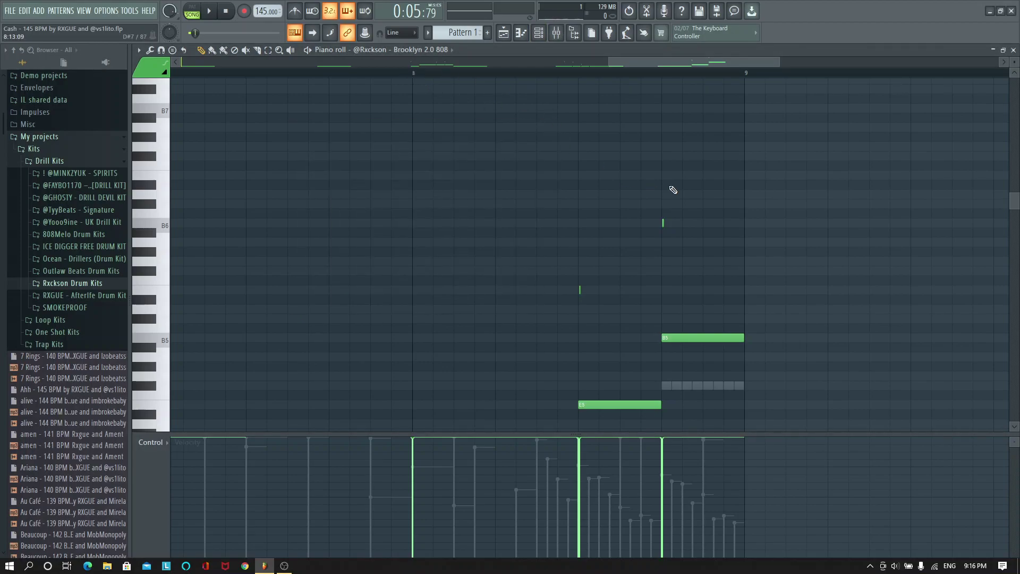
# Play back from bar 8 and divide the B5 note at 8:13 into two-step B5 notes at 8:13 and 8:15
pyautogui.scroll(2, 717, 106)
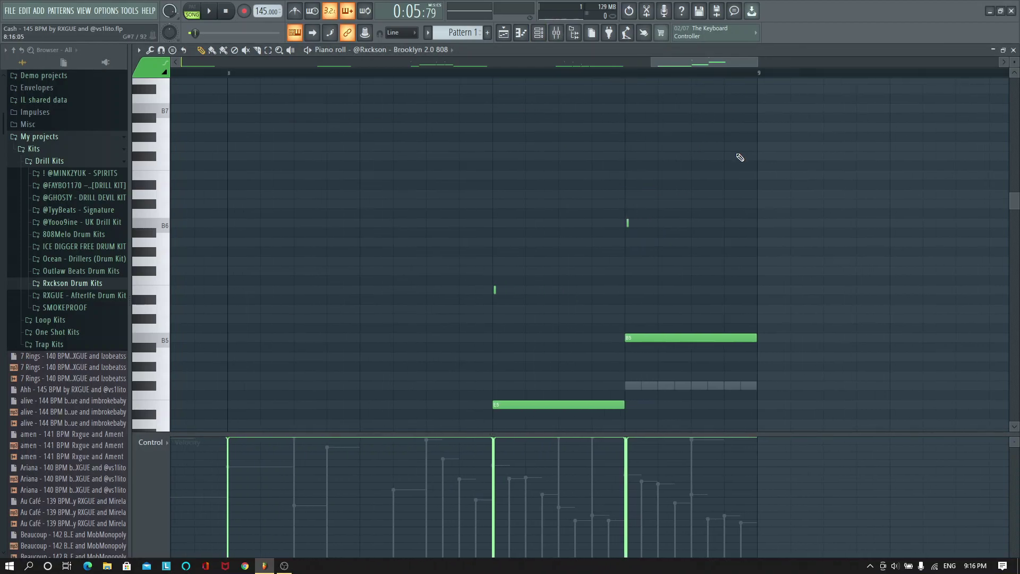
pyautogui.scroll(-4, 776, 81)
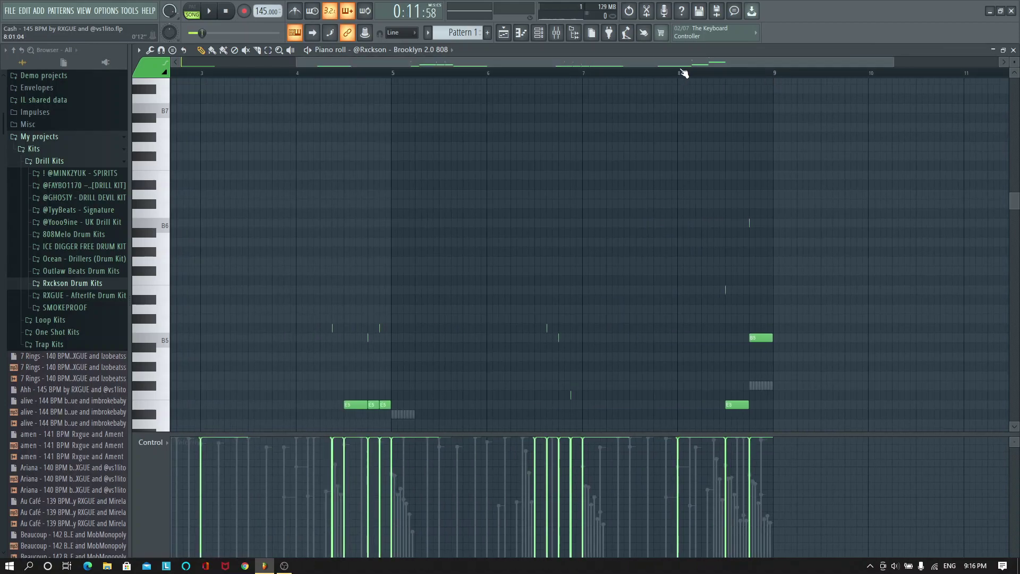
pyautogui.press('space')
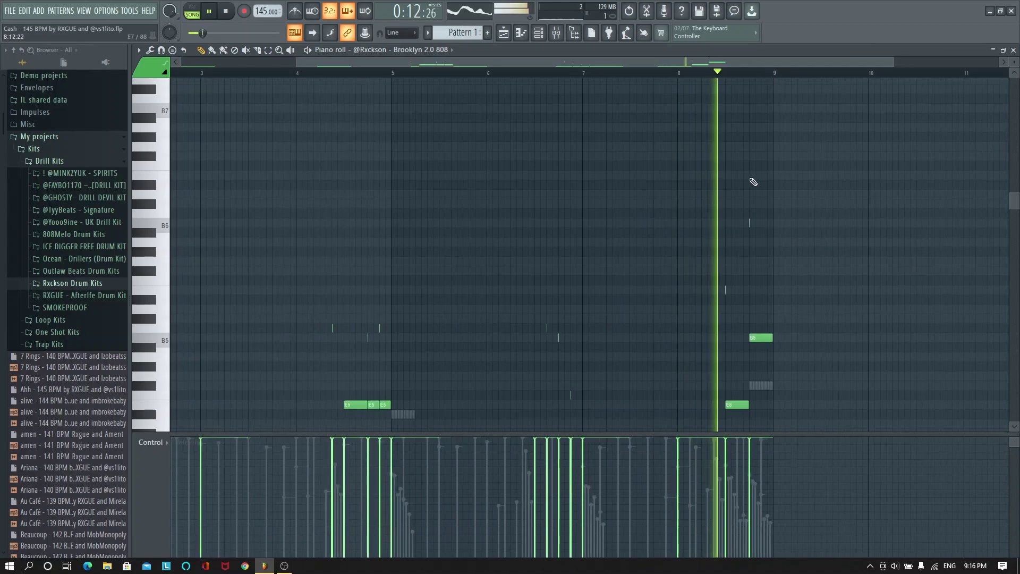
pyautogui.scroll(4, 762, 79)
pyautogui.press('space')
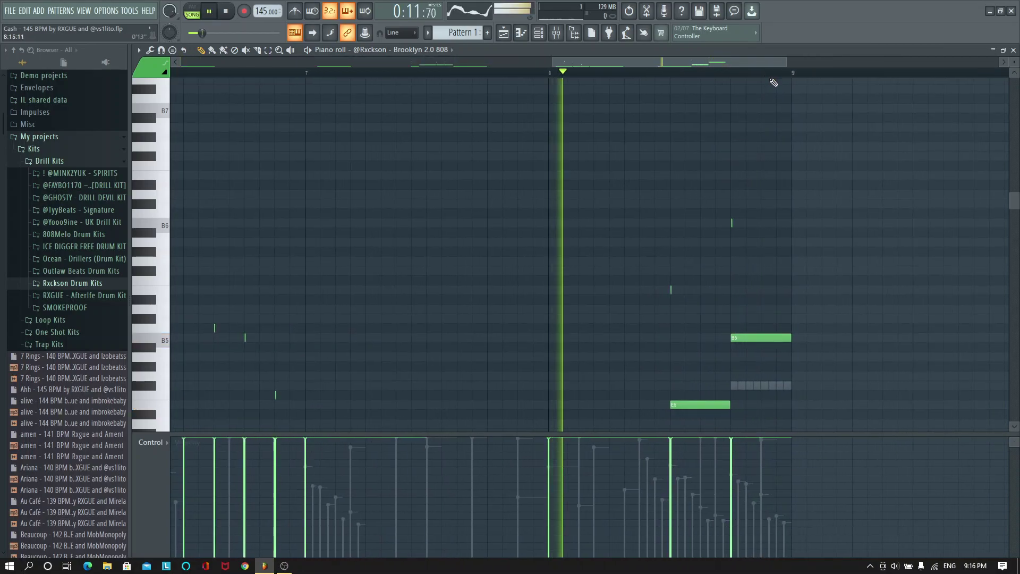
pyautogui.press('space')
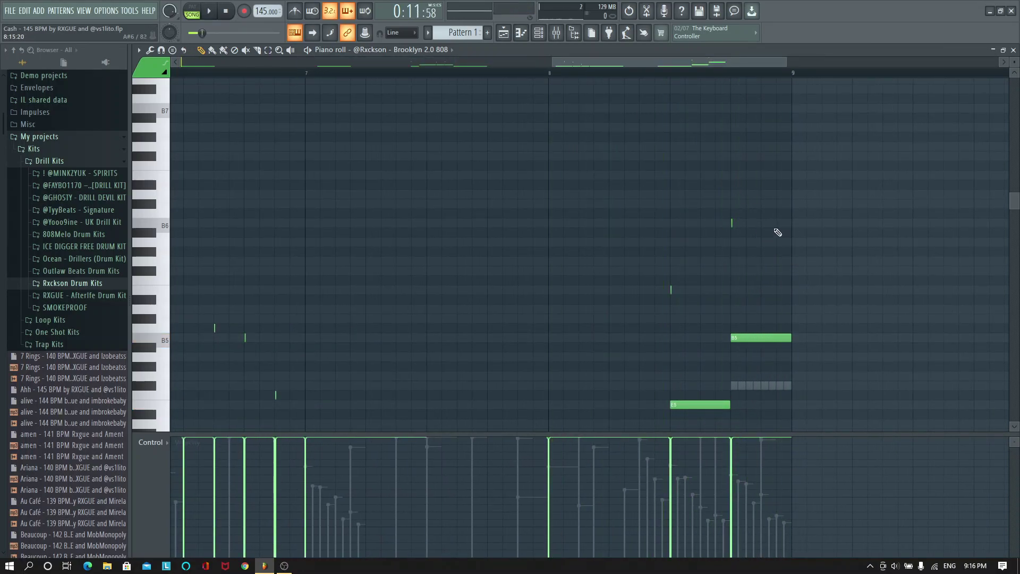
pyautogui.scroll(3, 795, 77)
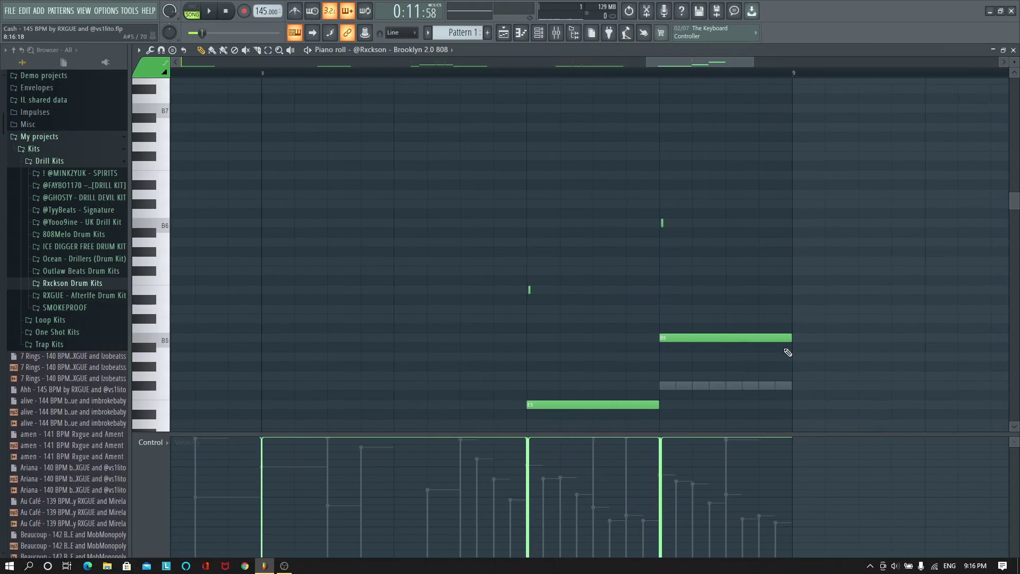
pyautogui.click(741, 338)
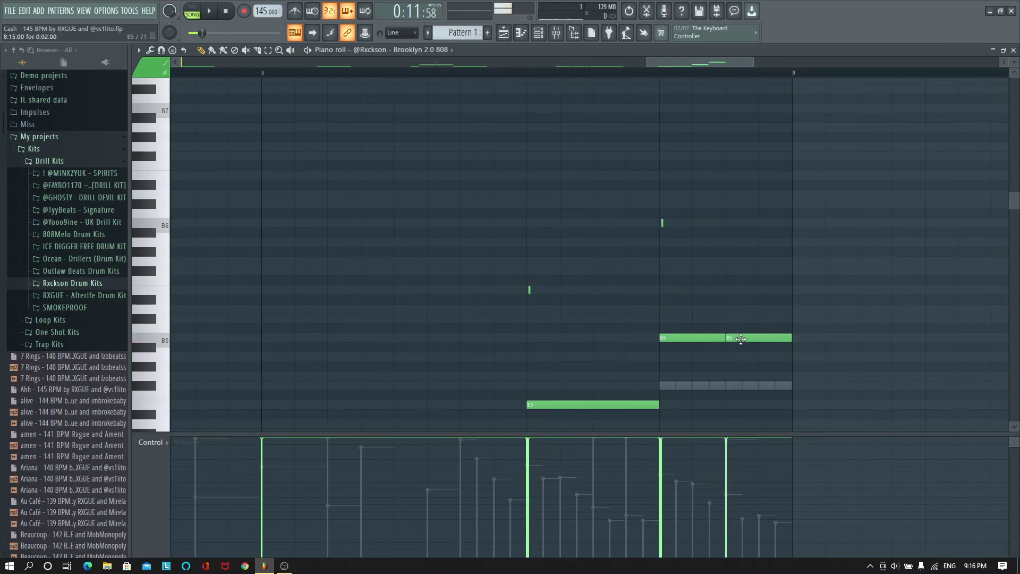
# Copy the B6 slide note to 8:15, set it to C7 and check the ending in playback
pyautogui.click(662, 223)
pyautogui.click(728, 260)
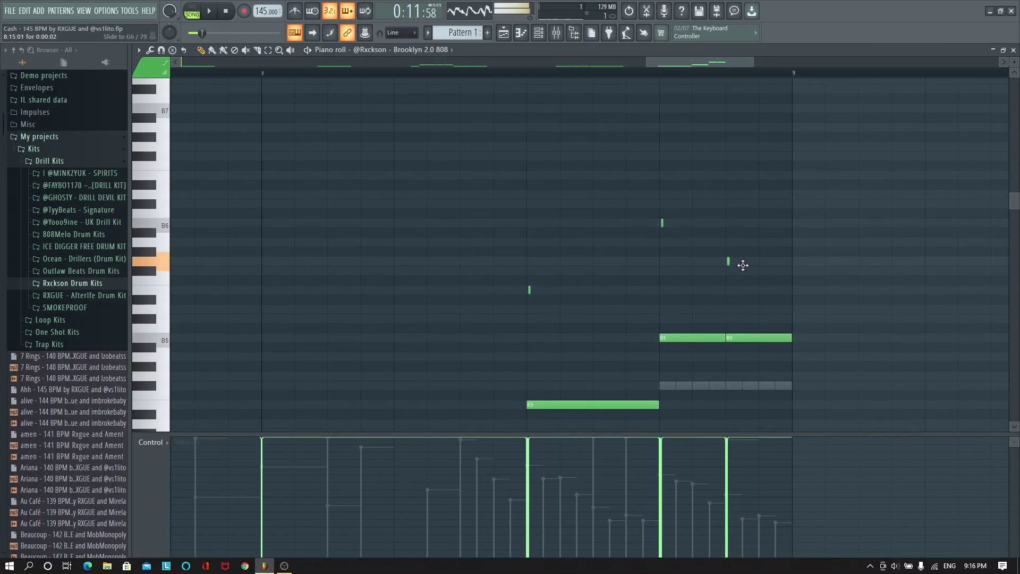
pyautogui.moveTo(736, 268); pyautogui.dragTo(719, 212)
pyautogui.press('space')
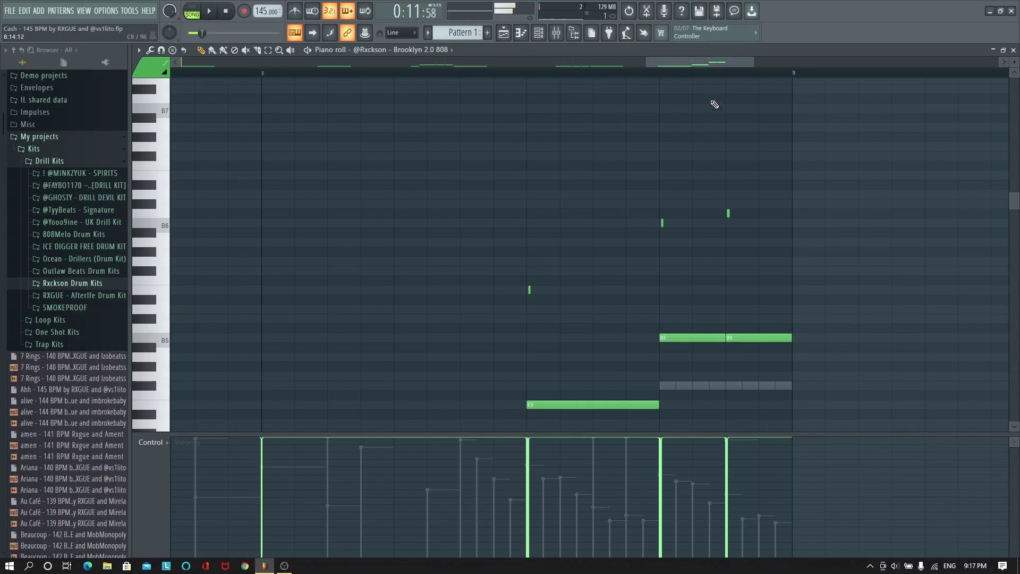
pyautogui.press('space')
pyautogui.scroll(-5, 713, 109)
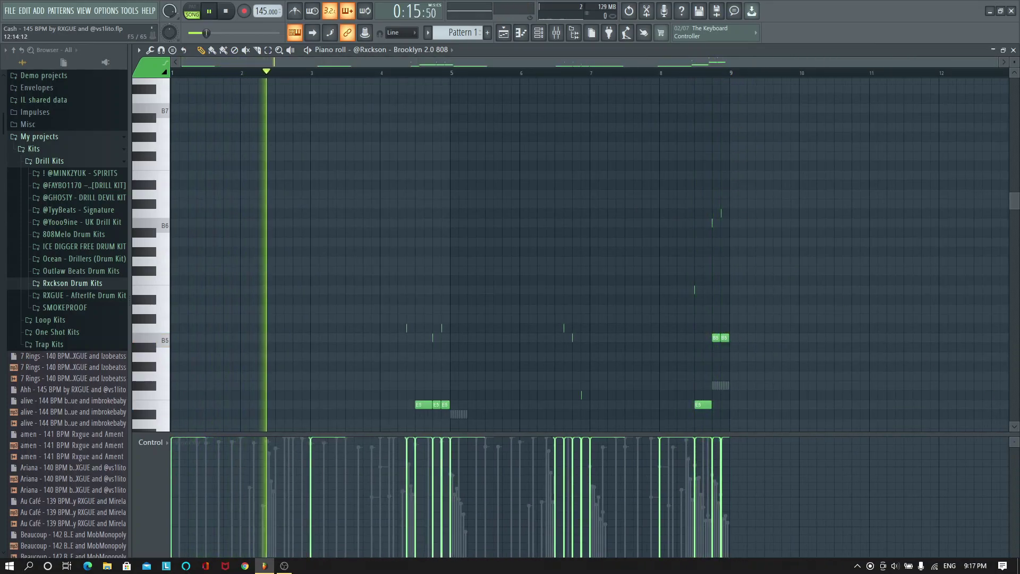
pyautogui.press('space')
# Play the whole soloed 808 bassline through to the last bar and close the piano roll
pyautogui.scroll(-4, 643, 146)
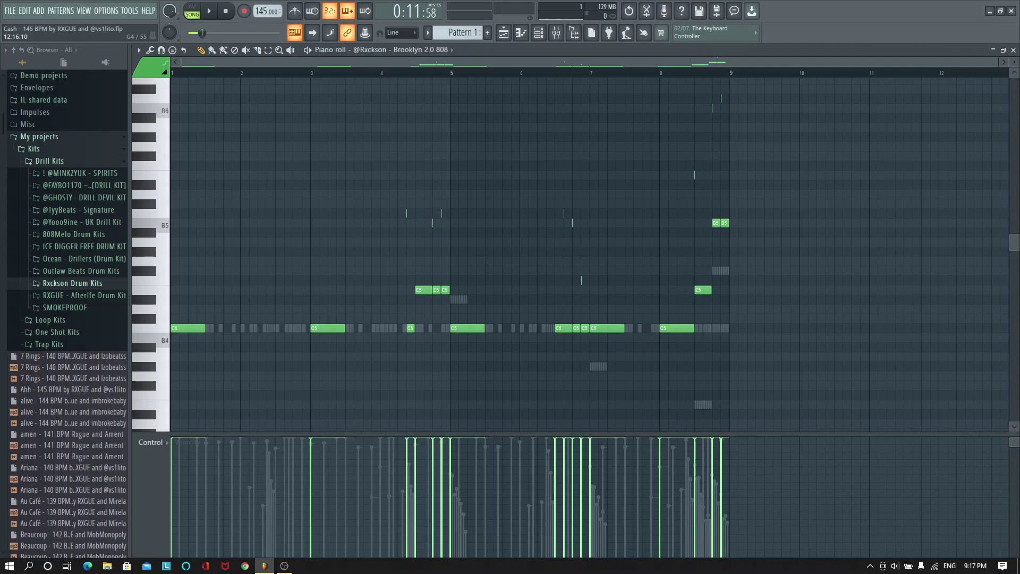
pyautogui.press('space')
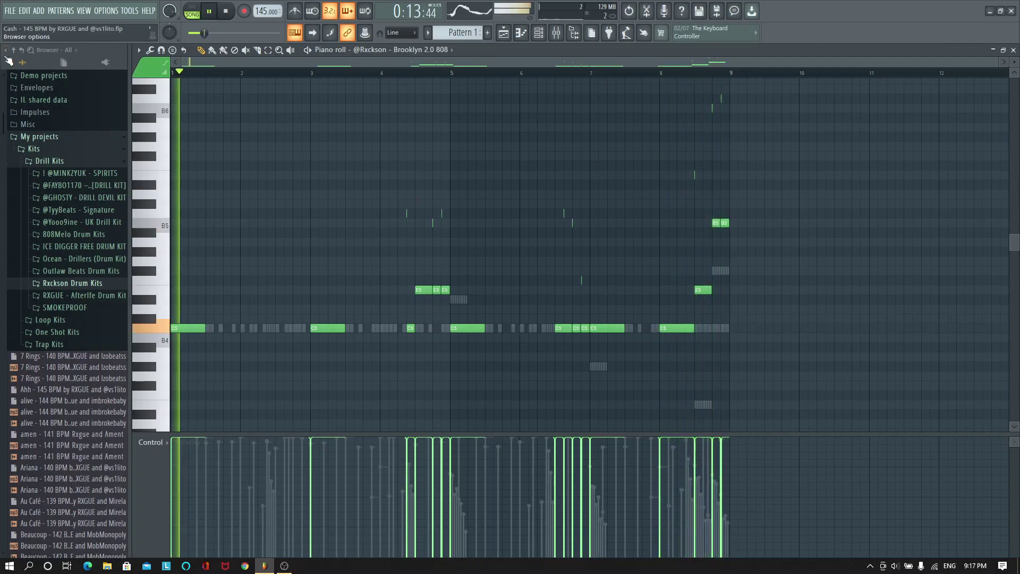
pyautogui.click(10, 12)
pyautogui.click(13, 61)
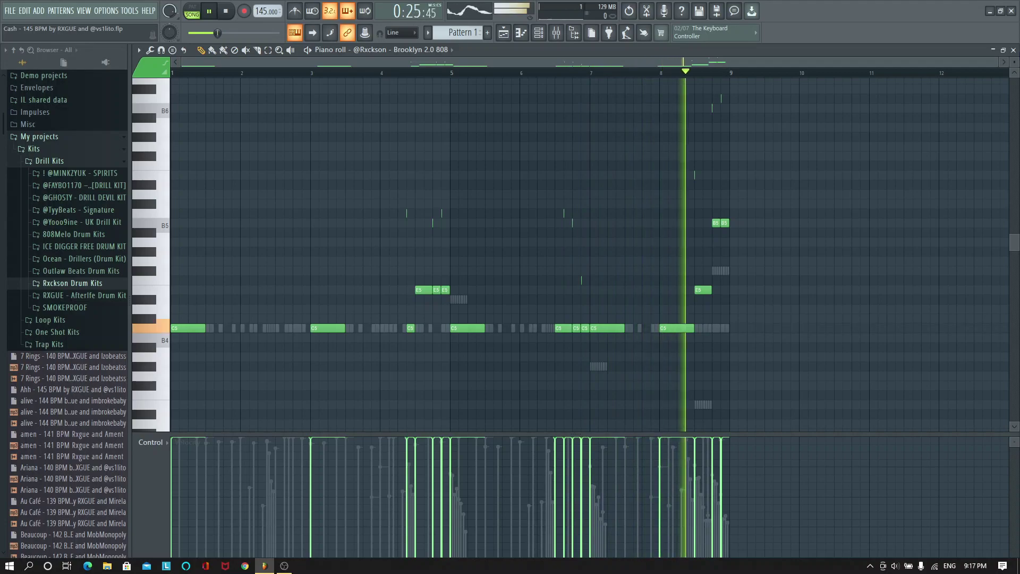
pyautogui.click(1013, 49)
pyautogui.press('space')
# Unsolo the 808 so all channels sound, and delete the unused Sampler channel from the channel rack
pyautogui.click(538, 34)
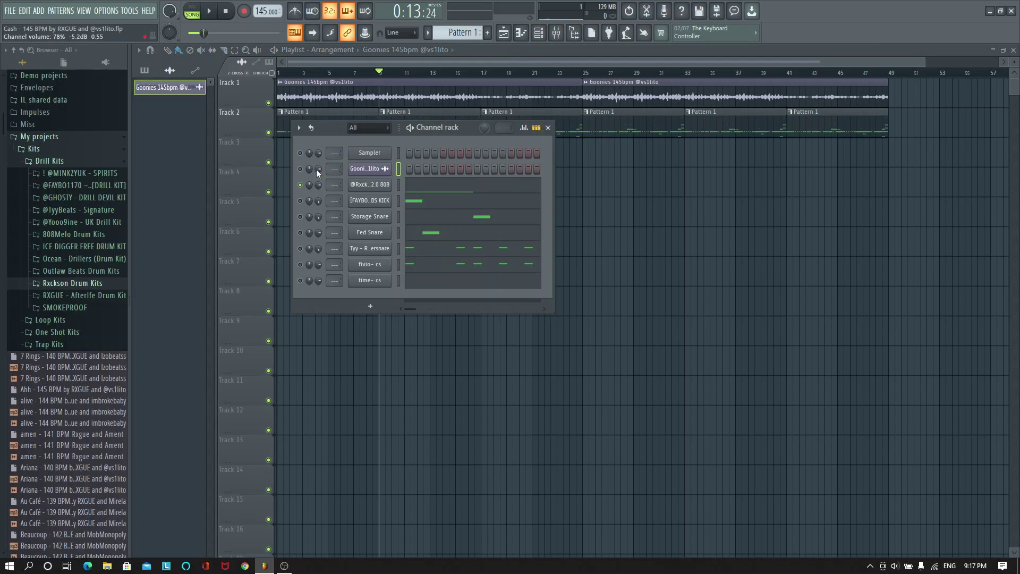
pyautogui.press('space')
pyautogui.rightClick(399, 153)
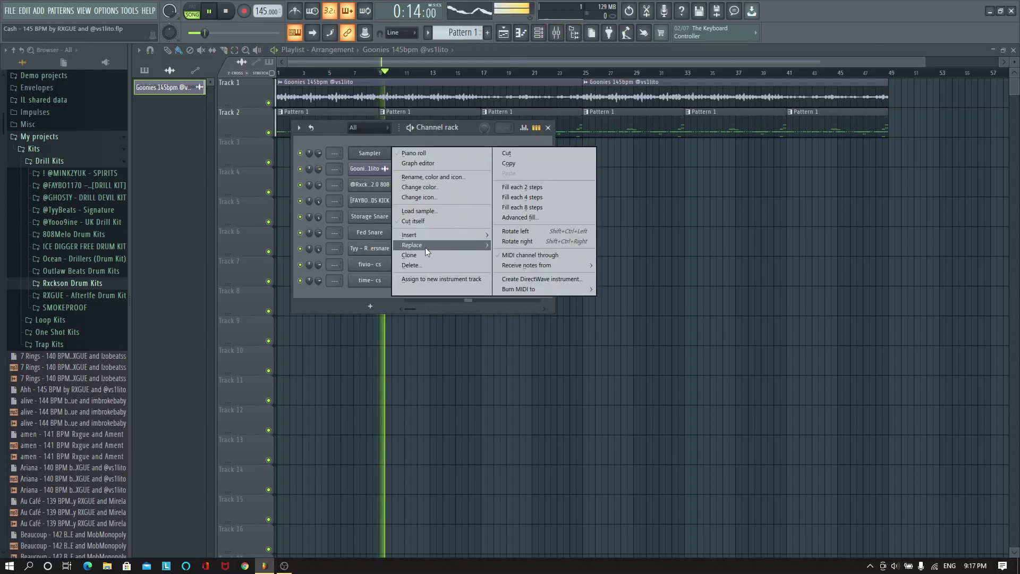
pyautogui.click(422, 263)
pyautogui.click(553, 317)
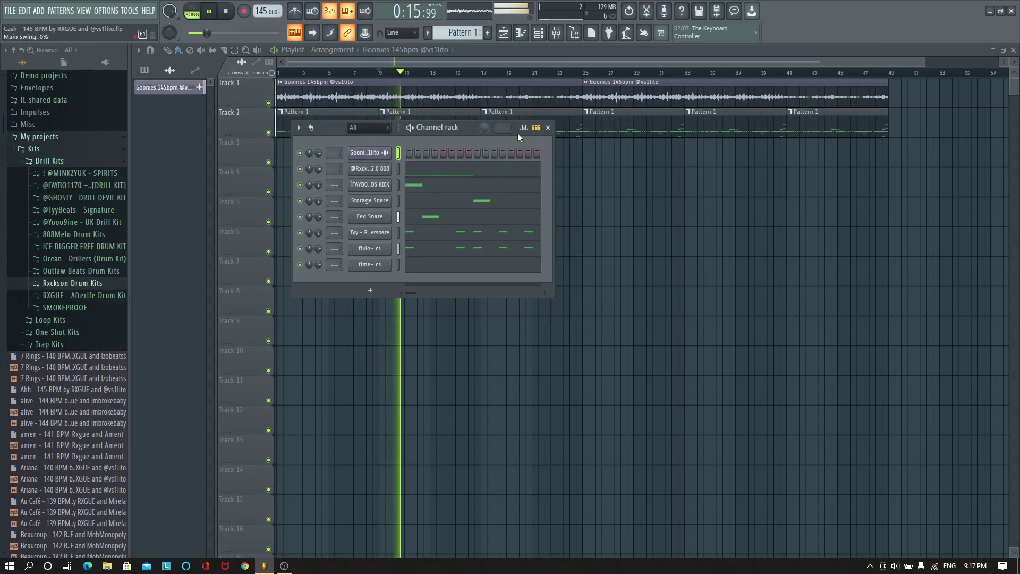
pyautogui.click(548, 127)
# Replay the full arrangement from the beginning with all channels sounding
pyautogui.press('space')
pyautogui.press('space')
pyautogui.press('F6')
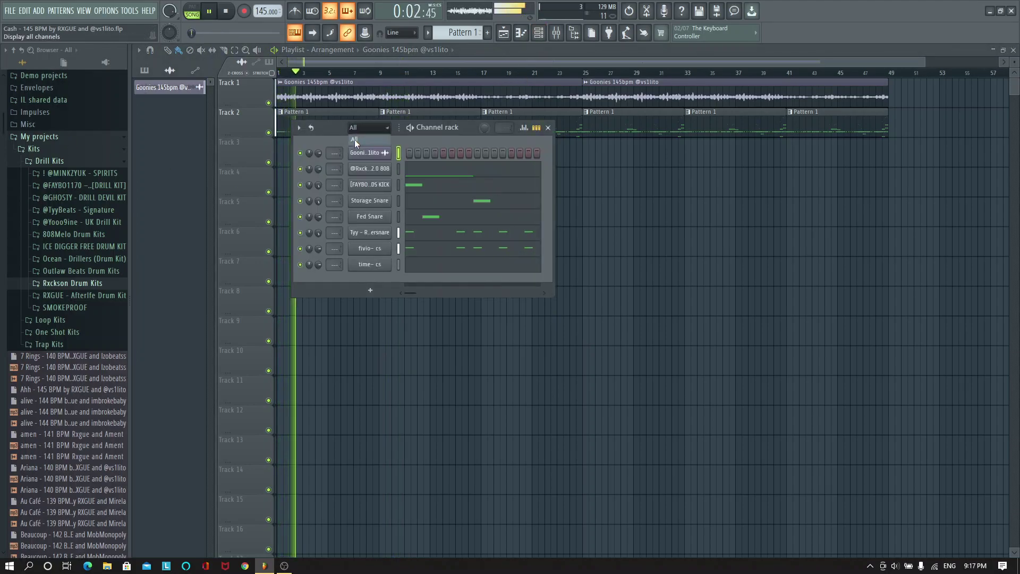
pyautogui.click(8, 9)
pyautogui.click(20, 60)
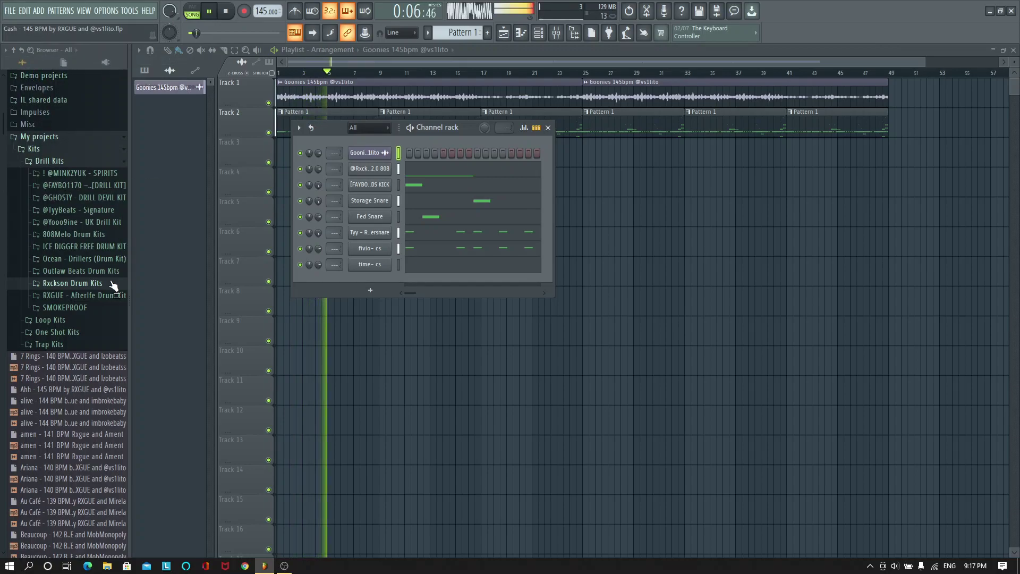
# Add the shot- perc sample from the Percs folder of the Outlaw Beats QUESTION kit as a new channel
pyautogui.click(88, 270)
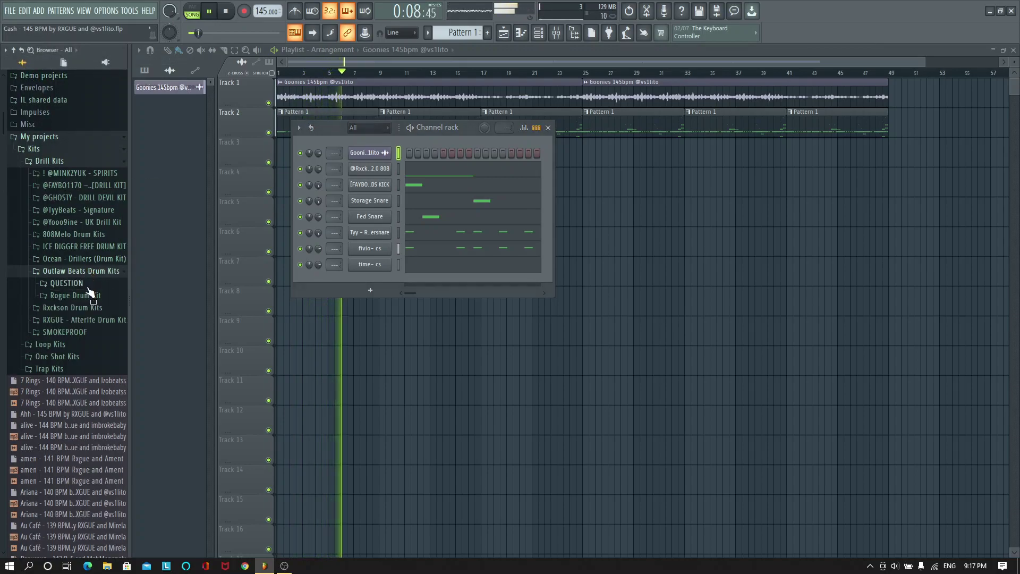
pyautogui.click(88, 283)
pyautogui.click(84, 393)
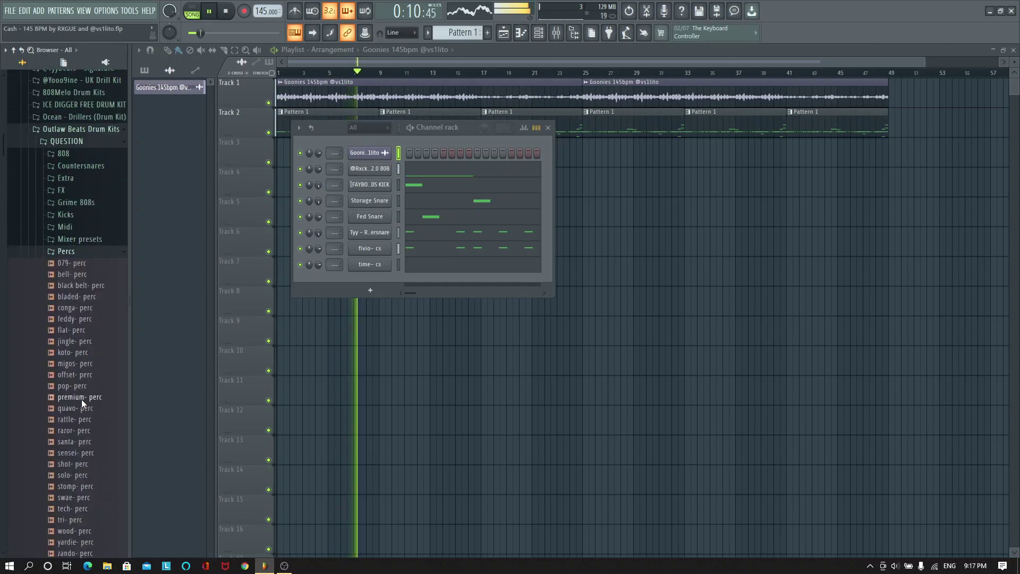
pyautogui.moveTo(75, 329); pyautogui.dragTo(368, 278)
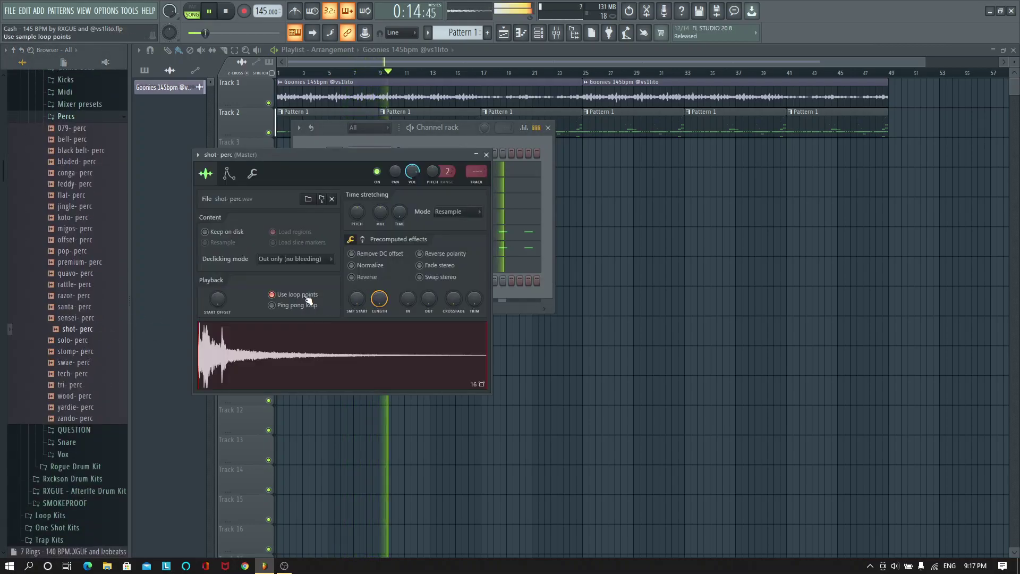
# Shape the shot- perc volume envelope with hold at maximum and release at minimum, and close its channel settings
pyautogui.click(229, 173)
pyautogui.moveTo(245, 277); pyautogui.dragTo(300, 279)
pyautogui.click(252, 174)
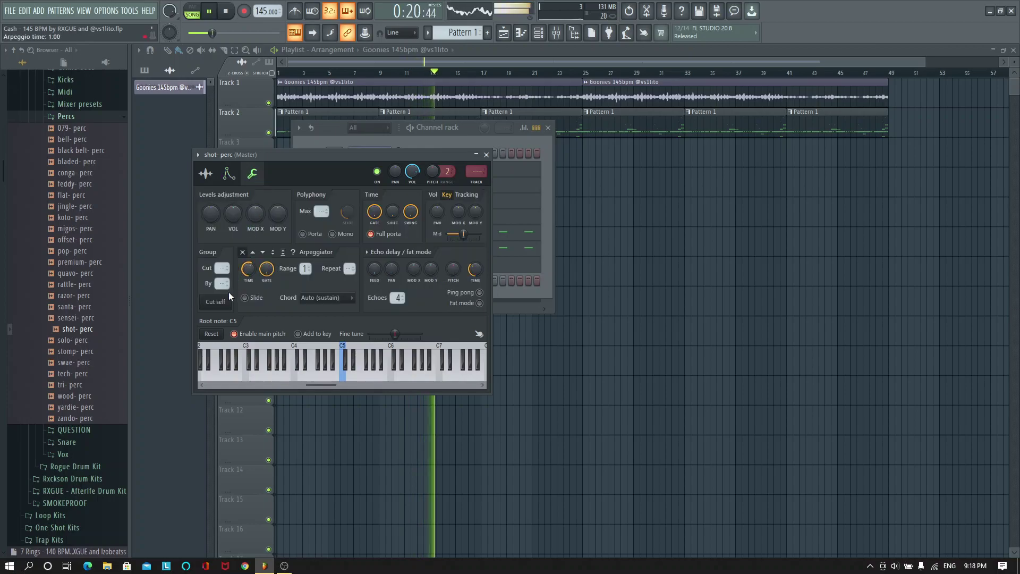
pyautogui.click(229, 173)
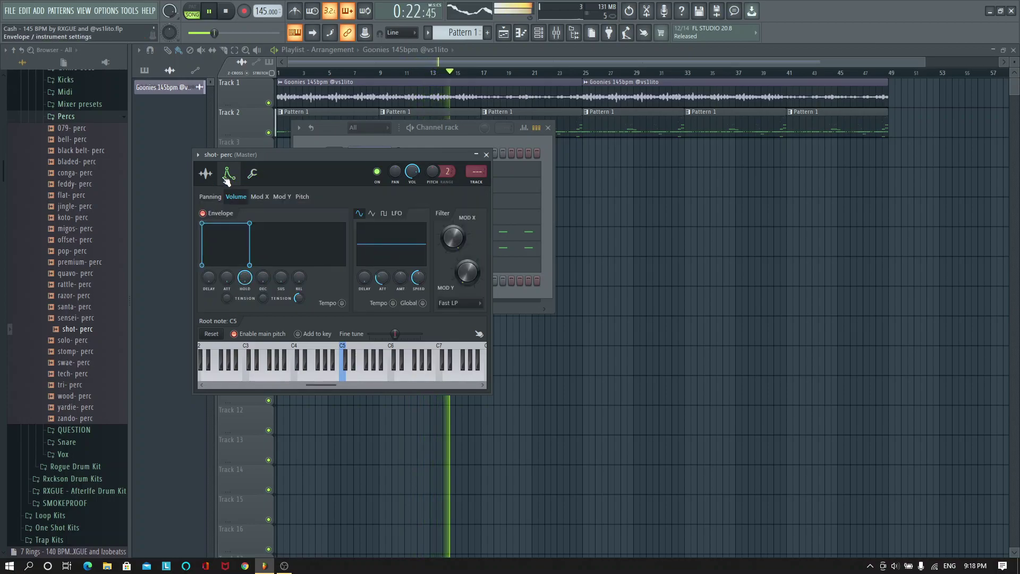
pyautogui.click(205, 173)
pyautogui.click(481, 156)
# Draw a one-bar C5 note at bar 1 in the shot- perc piano roll and replay from the start
pyautogui.rightClick(382, 279)
pyautogui.click(407, 281)
pyautogui.press('space')
pyautogui.moveTo(206, 327); pyautogui.dragTo(246, 328)
pyautogui.press('space')
pyautogui.press('space')
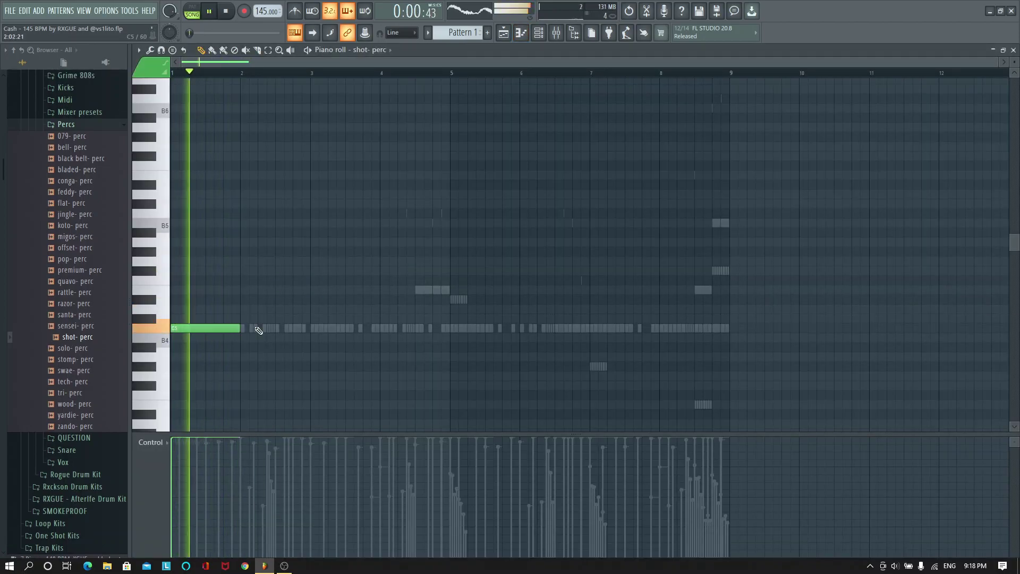
# Add four-step C5 shot- perc notes at 8:9 and 8:13, raise the last note's velocity slightly and restart playback
pyautogui.click(698, 328)
pyautogui.moveTo(764, 328); pyautogui.dragTo(713, 329)
pyautogui.click(718, 328)
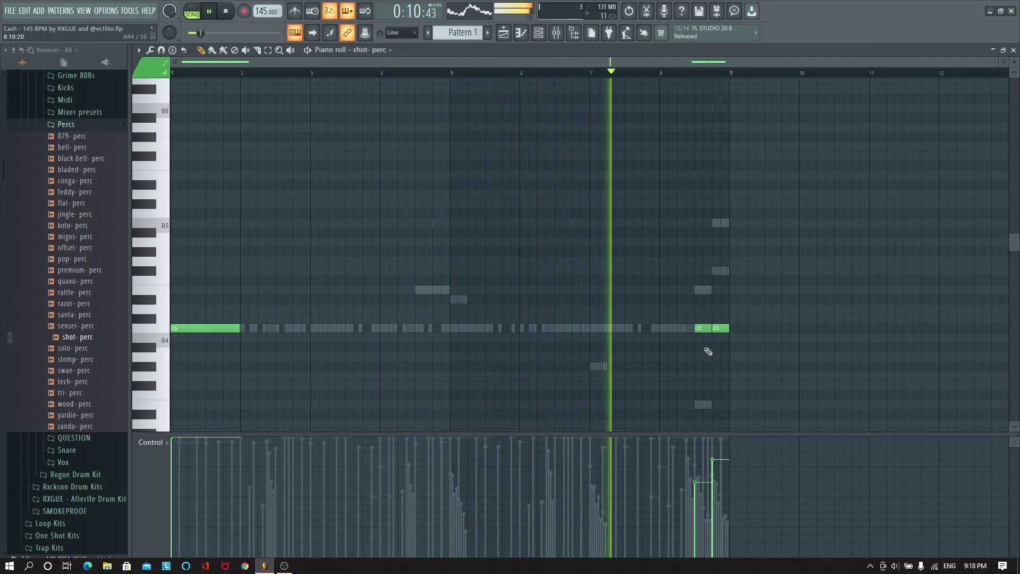
pyautogui.scroll(1, 722, 328)
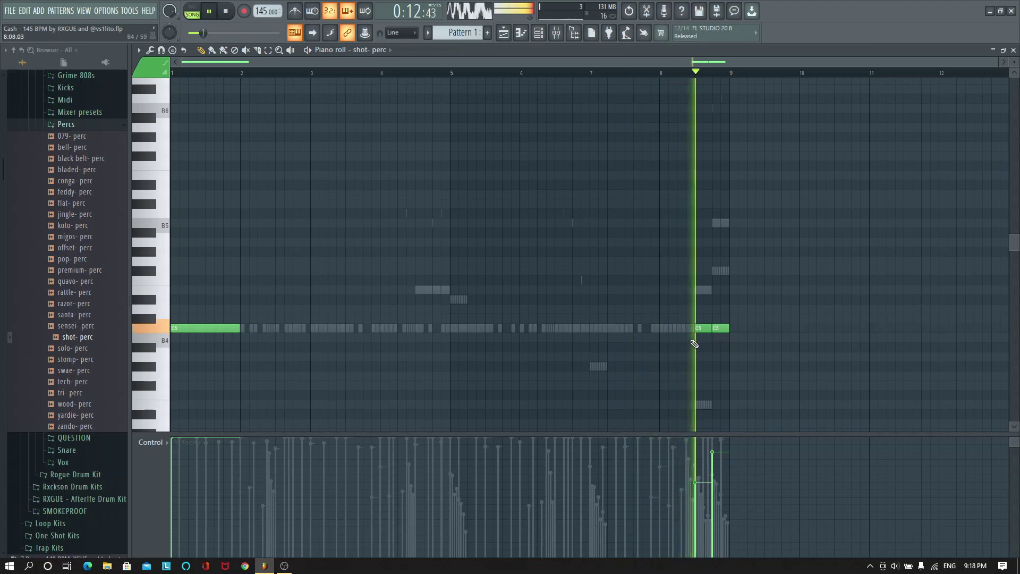
pyautogui.press('space')
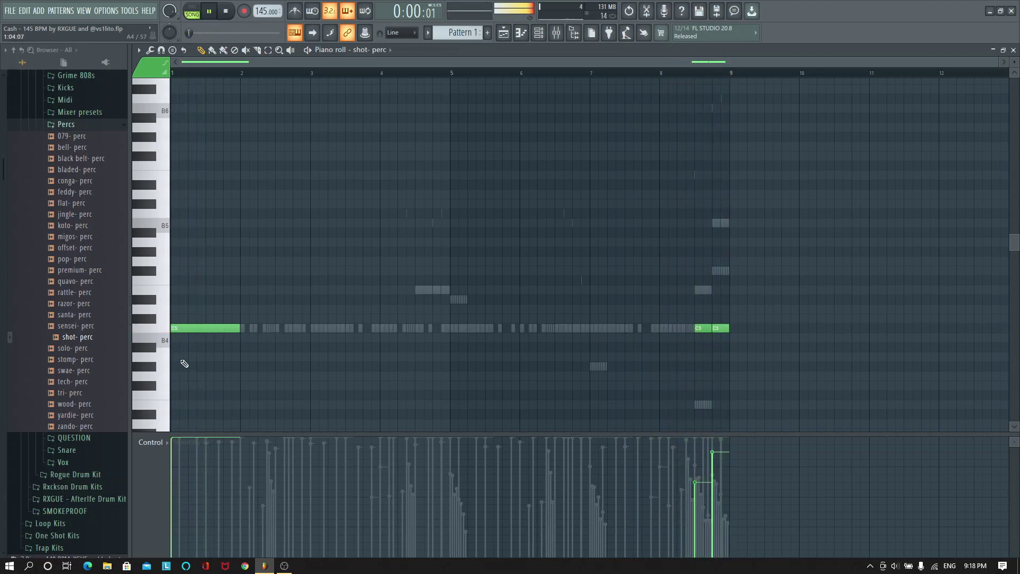
pyautogui.press('space')
# Collapse the Percs, QUESTION and Outlaw Beats Drum Kits folders in the browser
pyautogui.scroll(4, 110, 295)
pyautogui.click(115, 260)
pyautogui.click(66, 148)
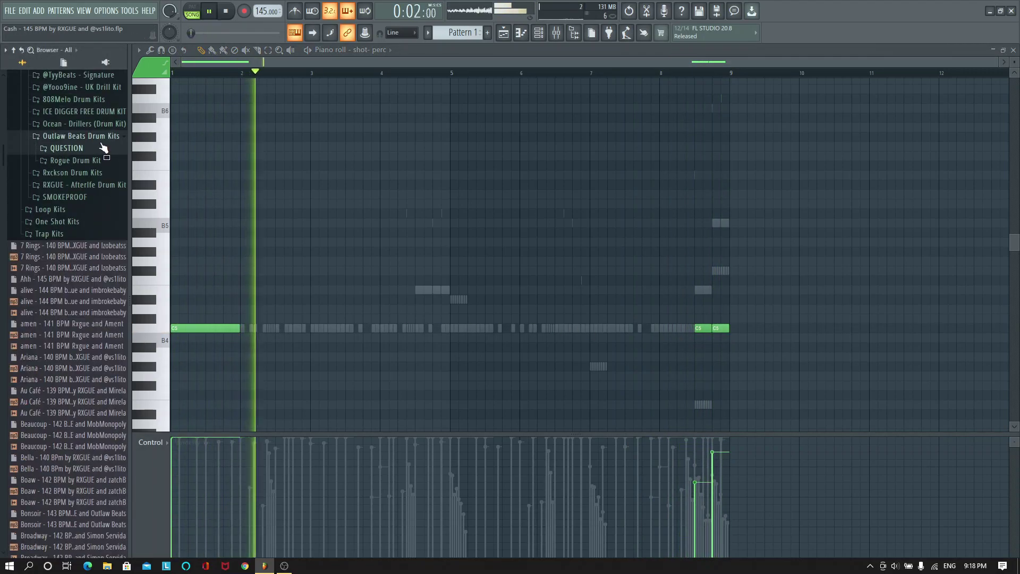
pyautogui.click(81, 135)
pyautogui.press('space')
pyautogui.click(152, 442)
pyautogui.press('Escape')
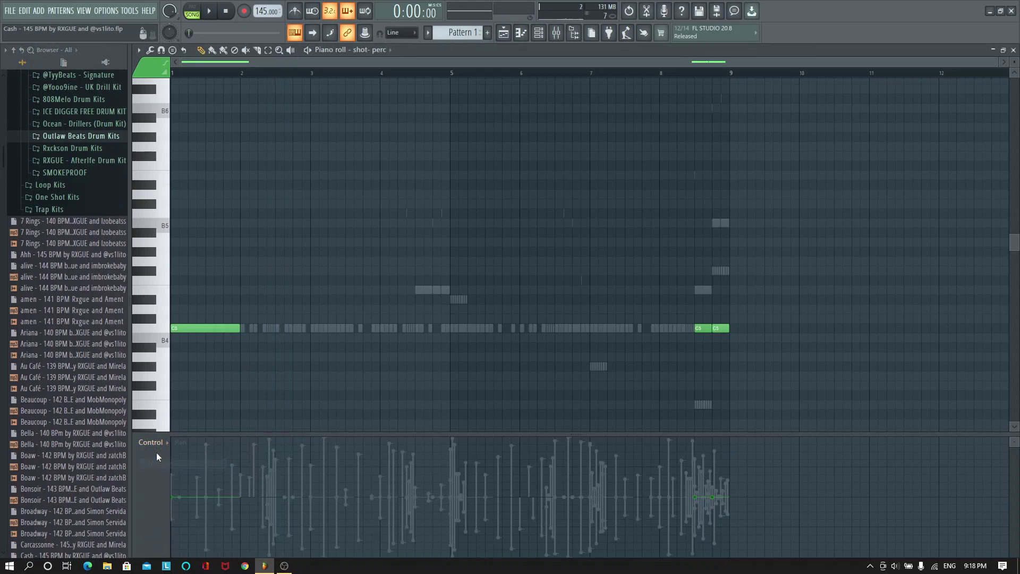
pyautogui.press('space')
pyautogui.click(151, 442)
pyautogui.press('Escape')
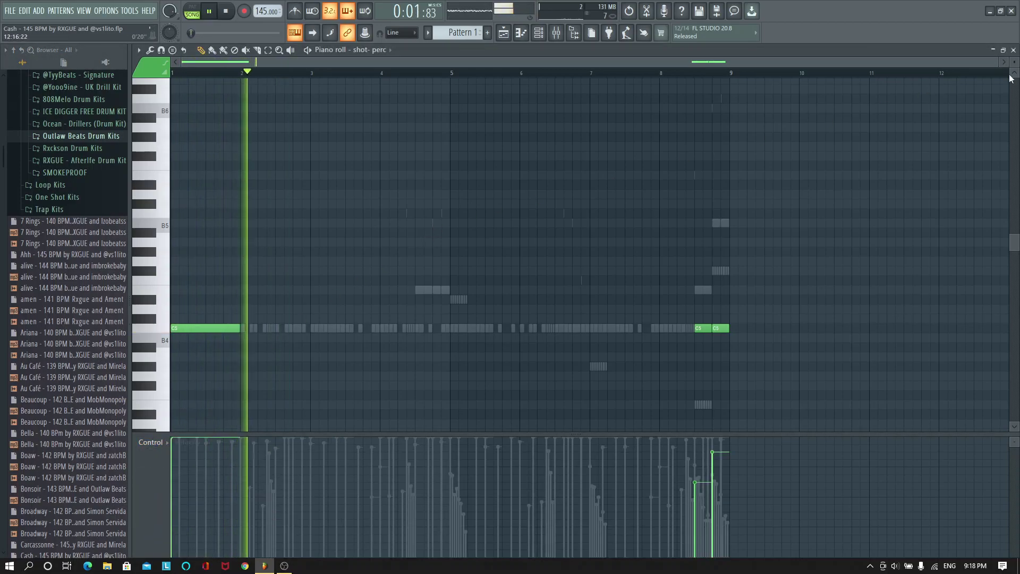
# Close the piano roll, listen to the start of the arrangement with the percussion and stop playback
pyautogui.press('F7')
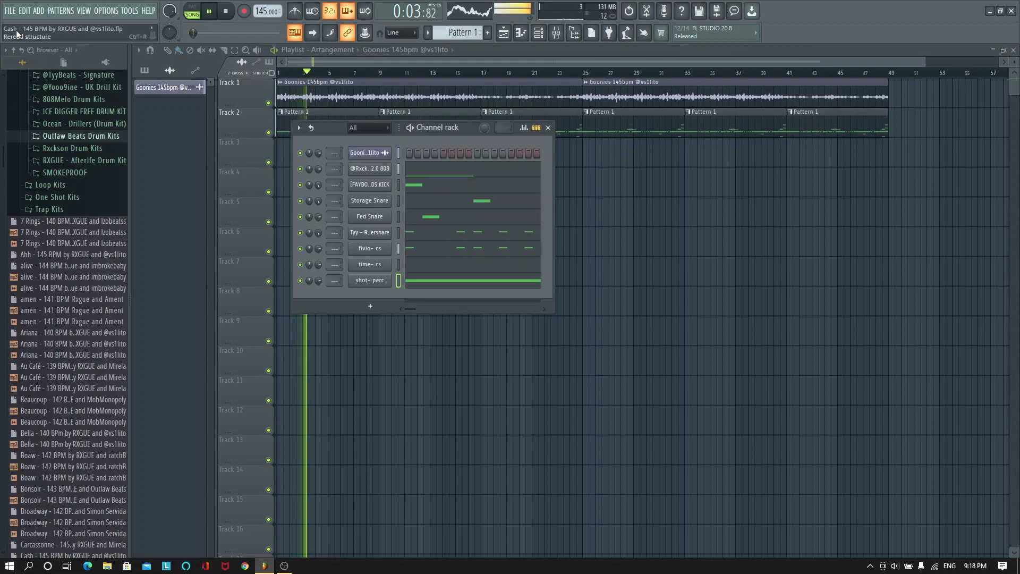
pyautogui.click(10, 10)
pyautogui.press('Escape')
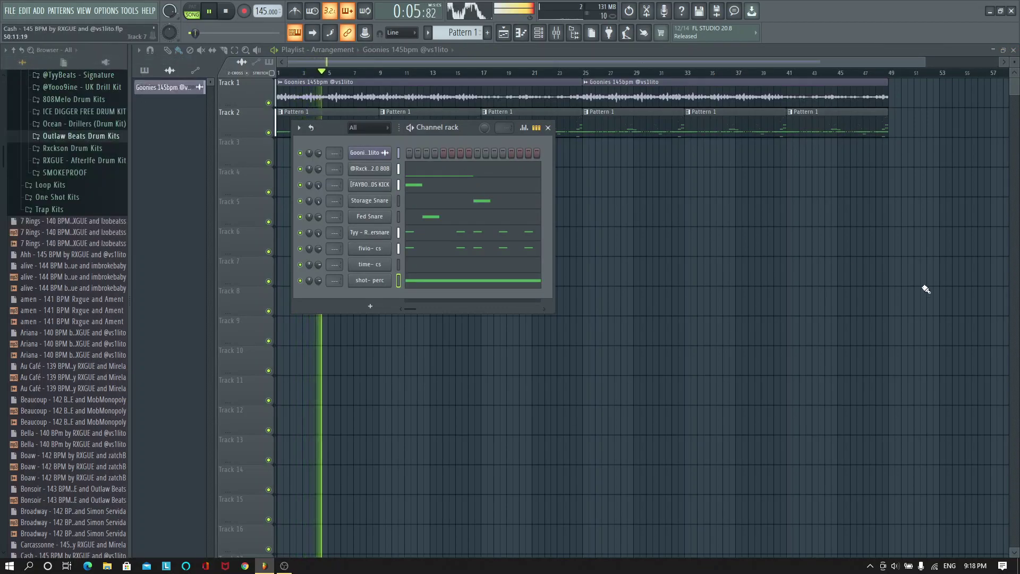
pyautogui.press('space')
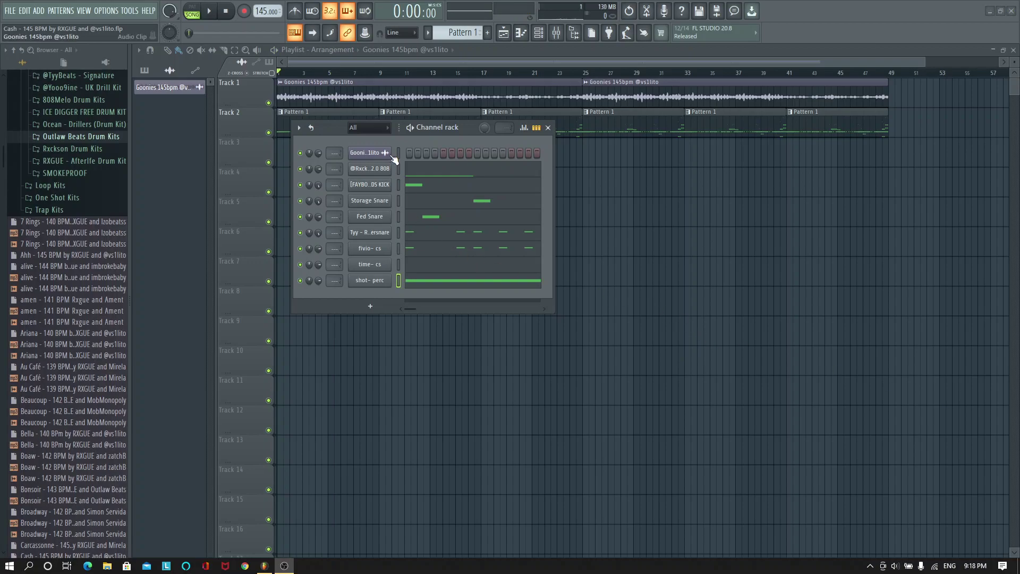
# Select all nine channels, route them to mixer tracks 1 to 9 and close the channel rack
pyautogui.click(376, 129)
pyautogui.click(384, 140)
pyautogui.moveTo(399, 154); pyautogui.dragTo(402, 182)
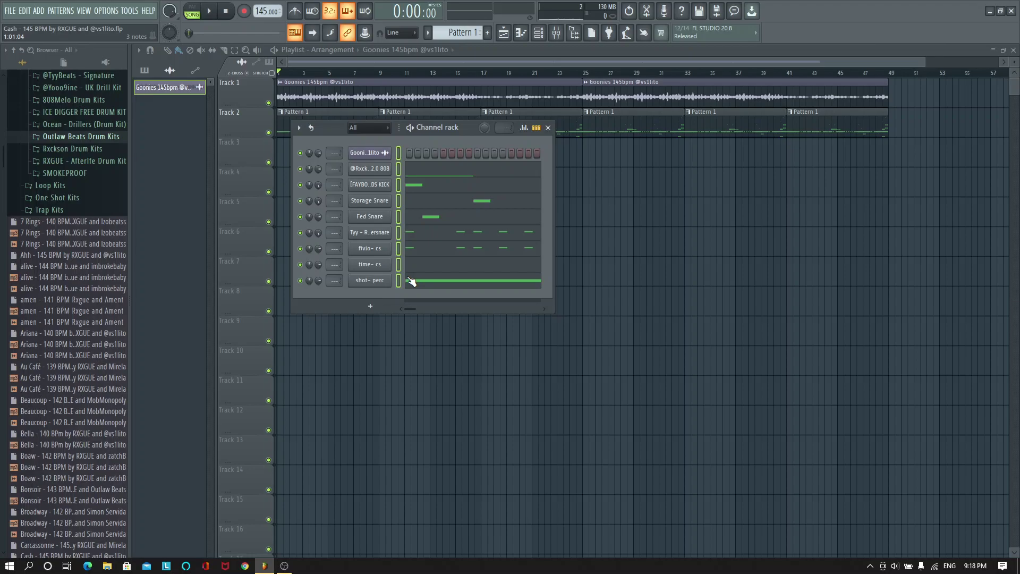
pyautogui.press('F9')
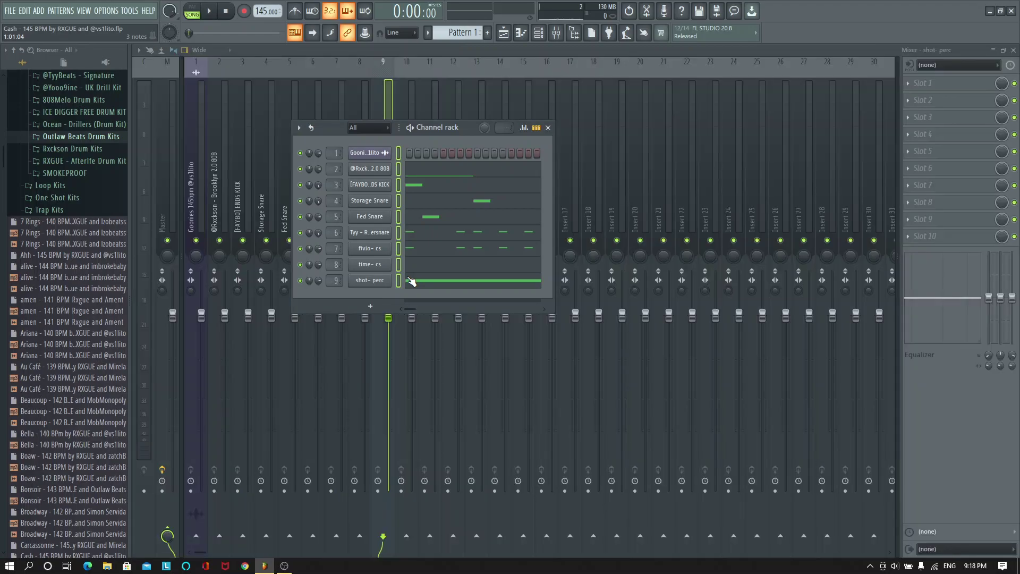
pyautogui.click(548, 128)
# Remove Edison from the Master track's first effect slot and load Fruity Parametric EQ there
pyautogui.click(169, 193)
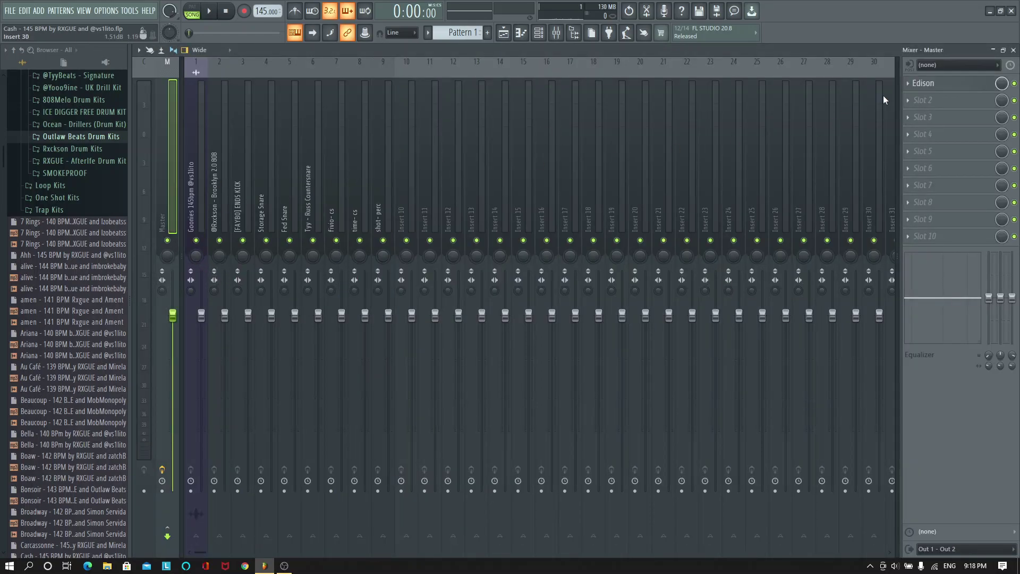
pyautogui.click(908, 85)
pyautogui.click(912, 110)
pyautogui.click(562, 319)
pyautogui.click(909, 83)
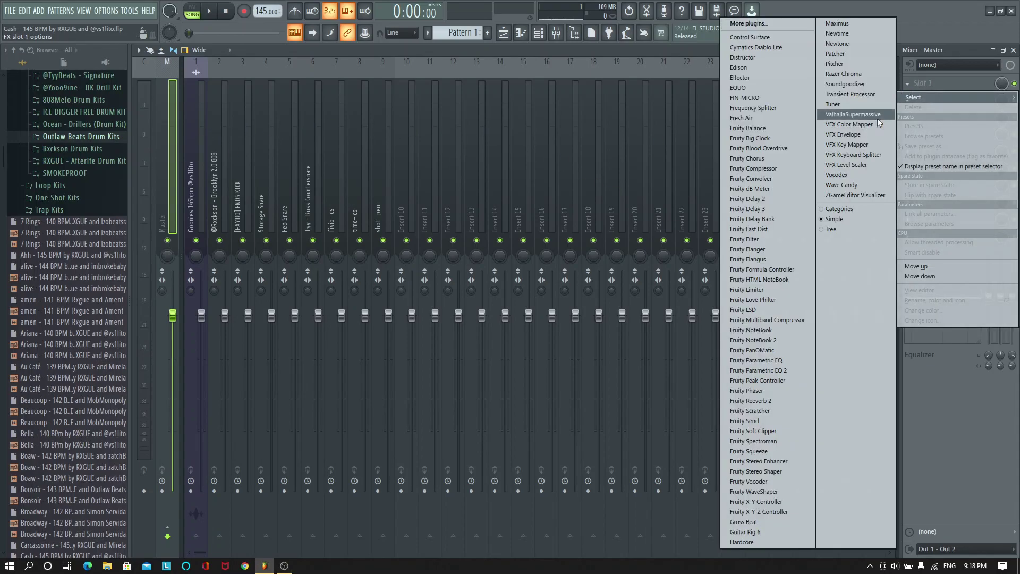
pyautogui.click(790, 360)
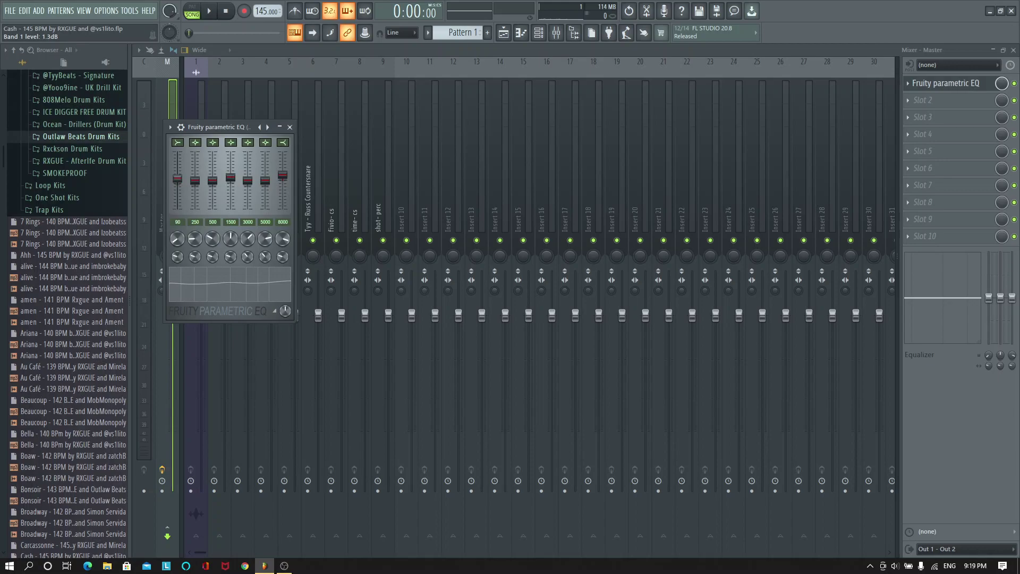
# Apply the Master preset to the Master track's Fruity Parametric EQ and close the plugin window
pyautogui.click(170, 128)
pyautogui.moveTo(190, 170)
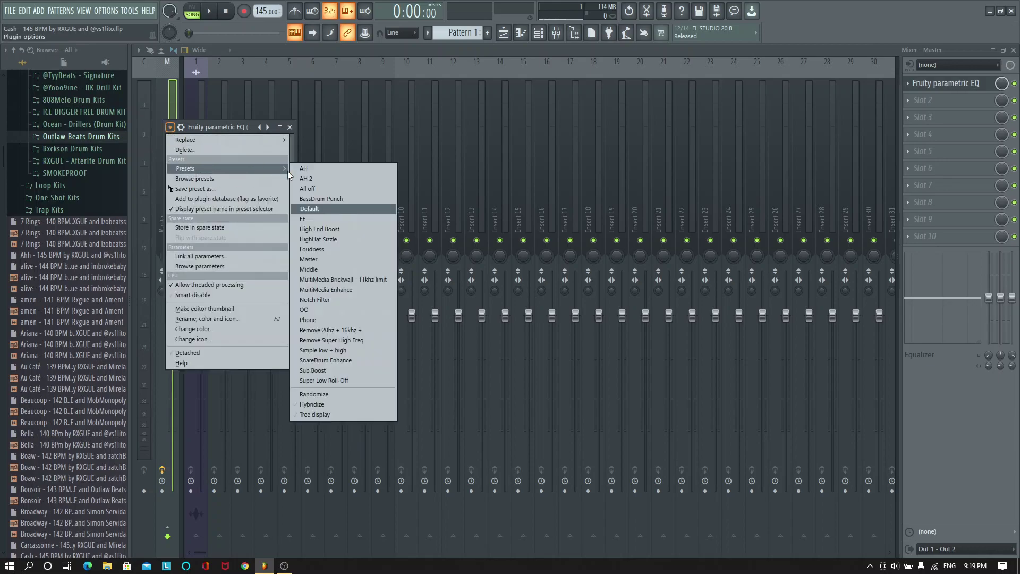
pyautogui.click(326, 259)
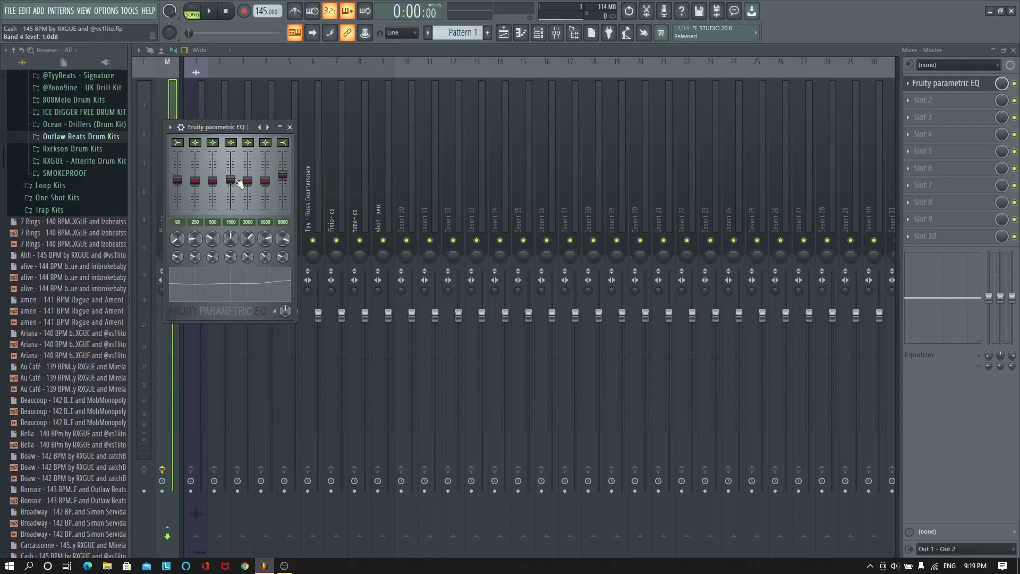
pyautogui.click(290, 127)
# Load Fruity Soft Clipper in the Master track's second effect slot and close its window
pyautogui.click(938, 102)
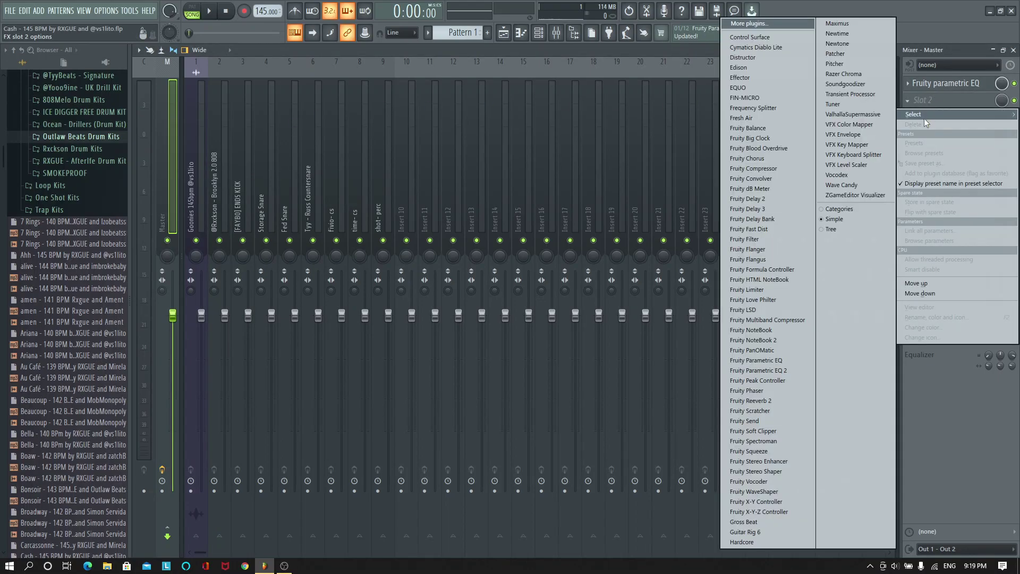
pyautogui.click(786, 431)
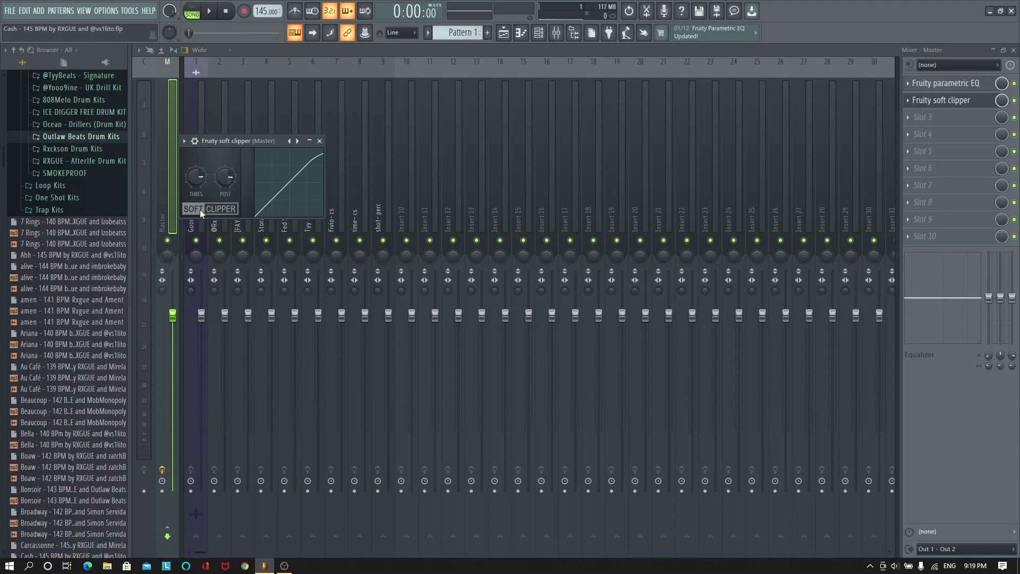
pyautogui.click(319, 141)
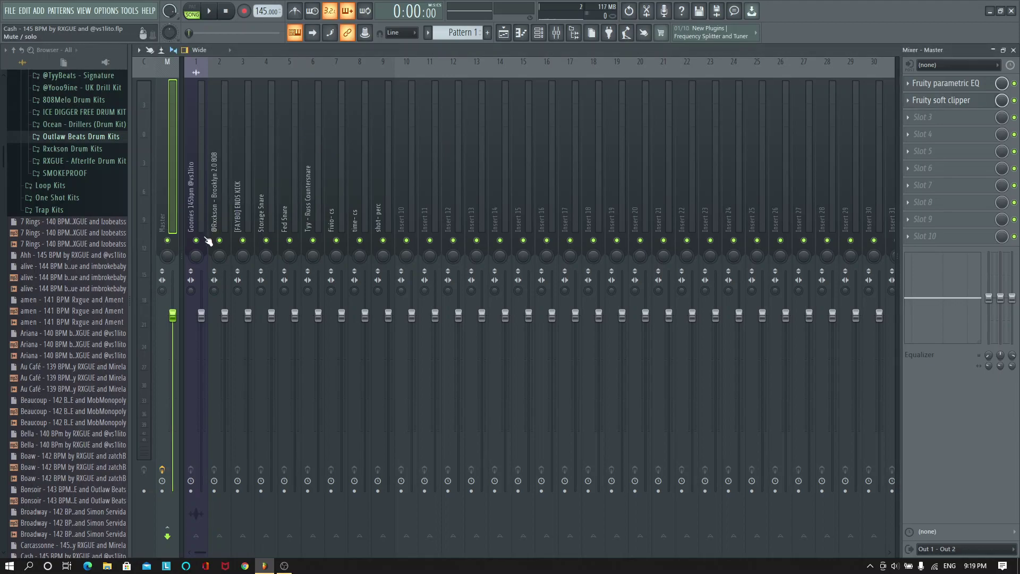
# Solo the Goonies 145bpm mixer track and load Fruity Parametric EQ 2 in its first effect slot
pyautogui.click(199, 211)
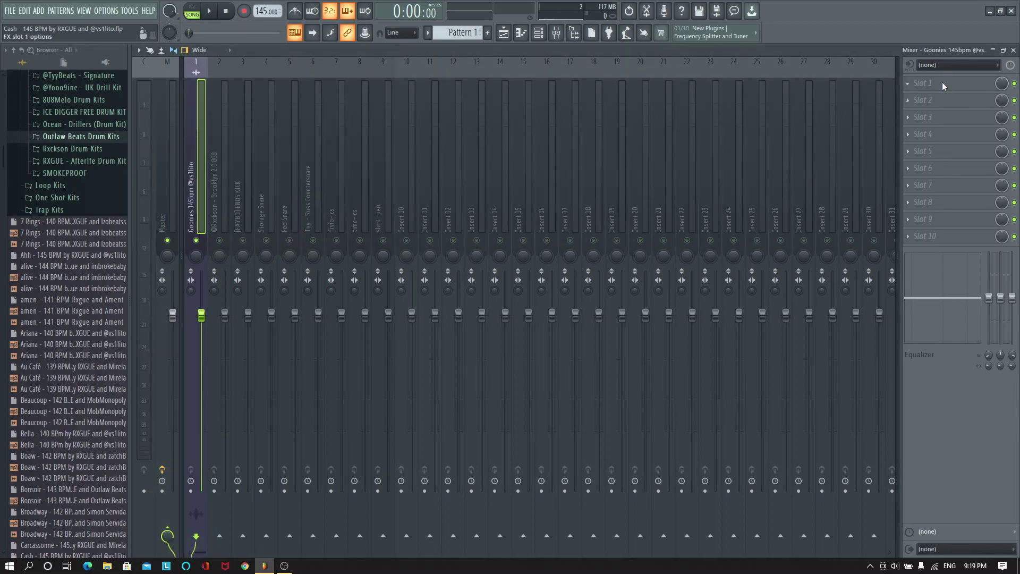
pyautogui.click(947, 88)
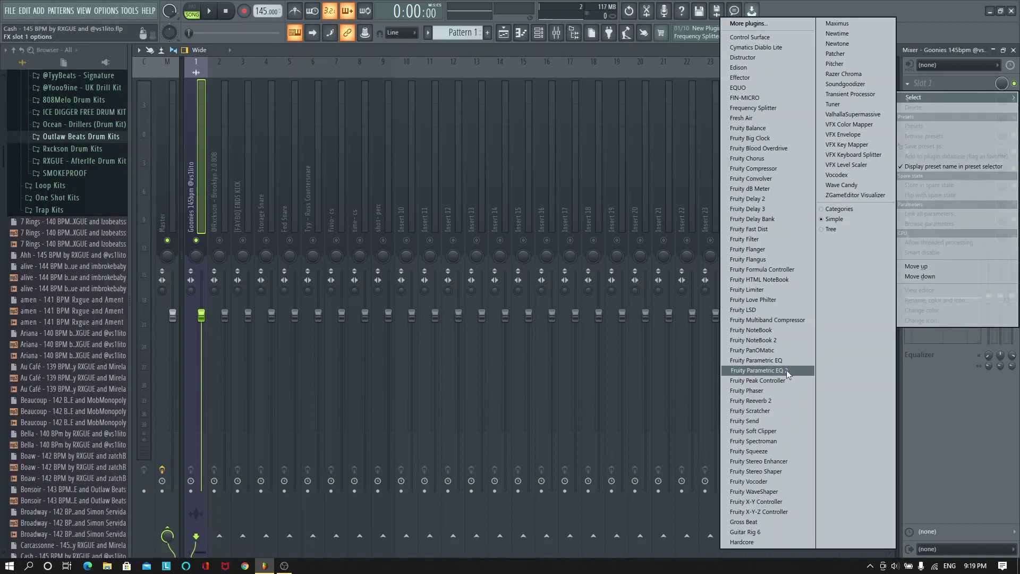
pyautogui.click(786, 372)
# Apply the Melody preset to the Goonies track's EQ during playback, close the EQ and stop
pyautogui.press('space')
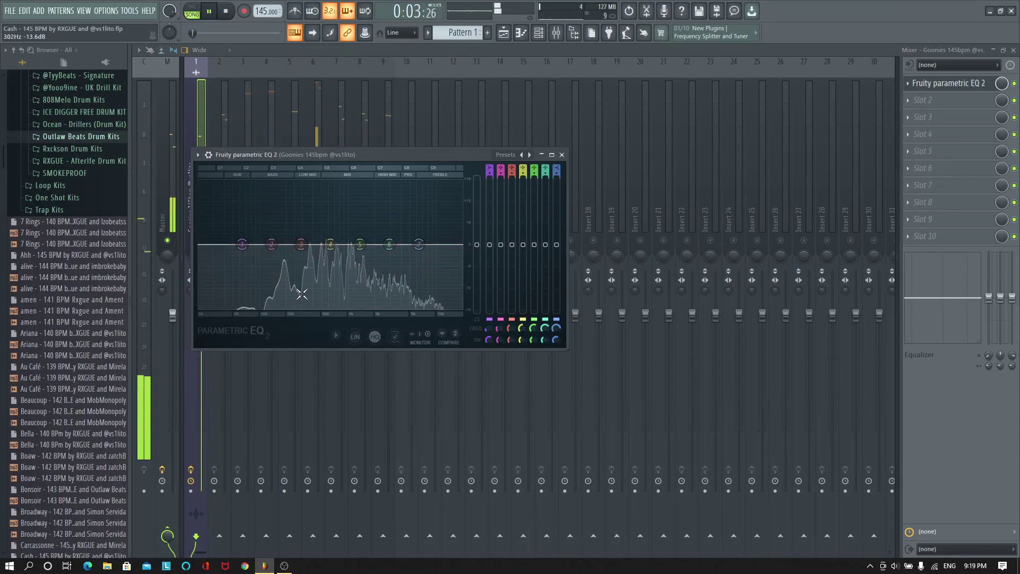
pyautogui.click(521, 155)
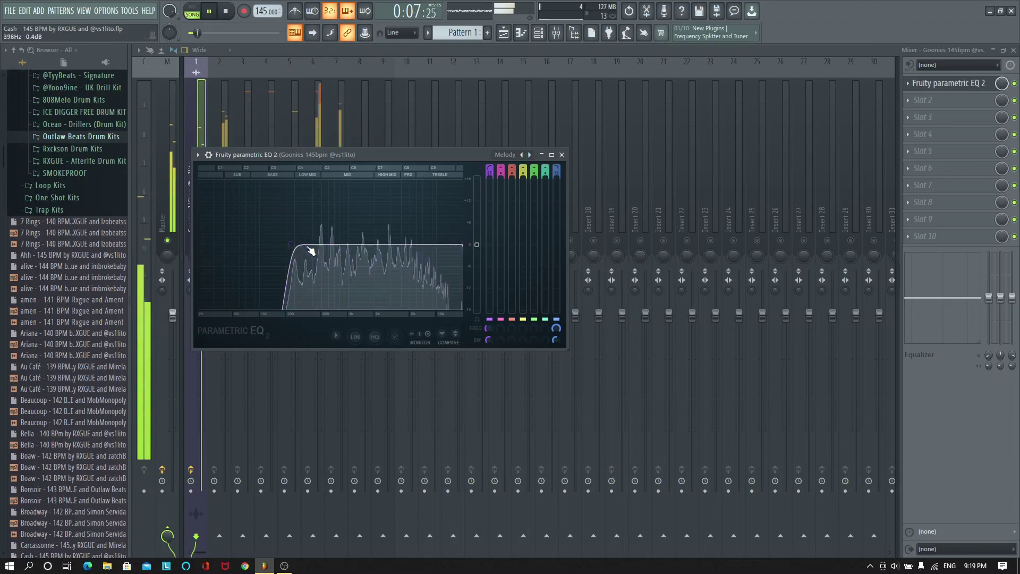
pyautogui.click(562, 154)
pyautogui.press('space')
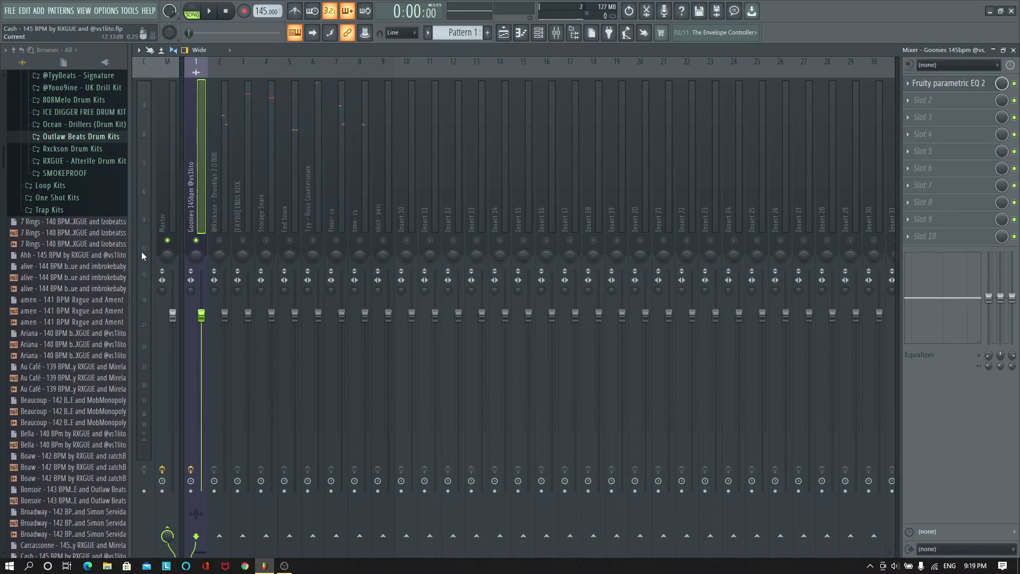
# Lower the soloed Goonies track's volume fader and fine-tune its level against playback
pyautogui.moveTo(202, 316); pyautogui.dragTo(202, 334)
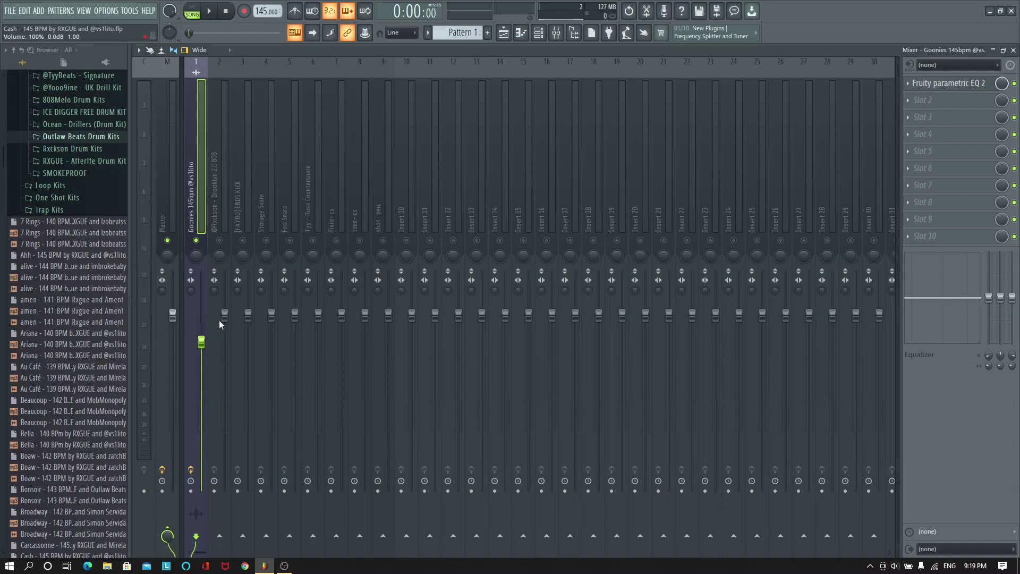
pyautogui.press('space')
pyautogui.moveTo(209, 346); pyautogui.dragTo(204, 338)
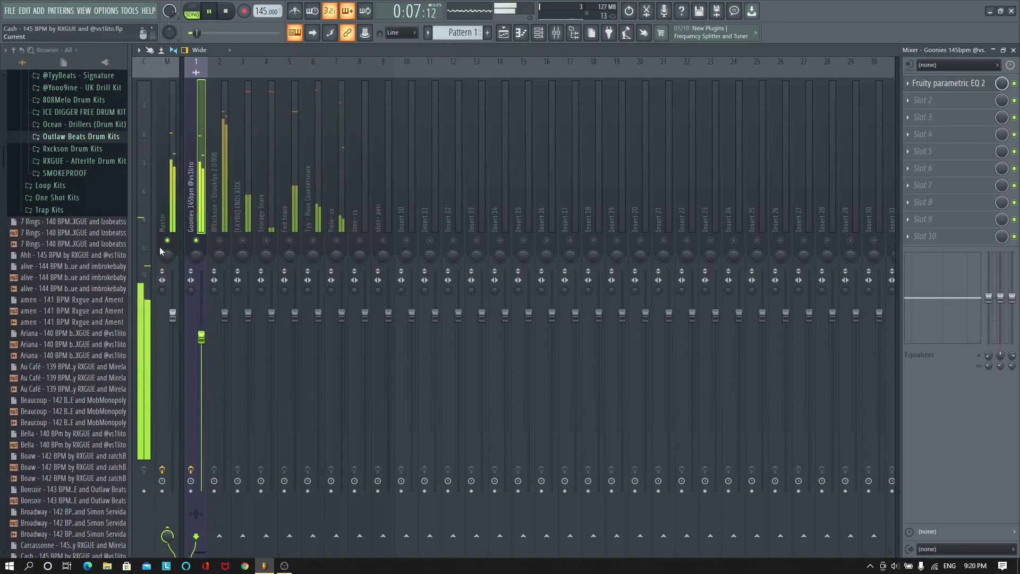
pyautogui.press('space')
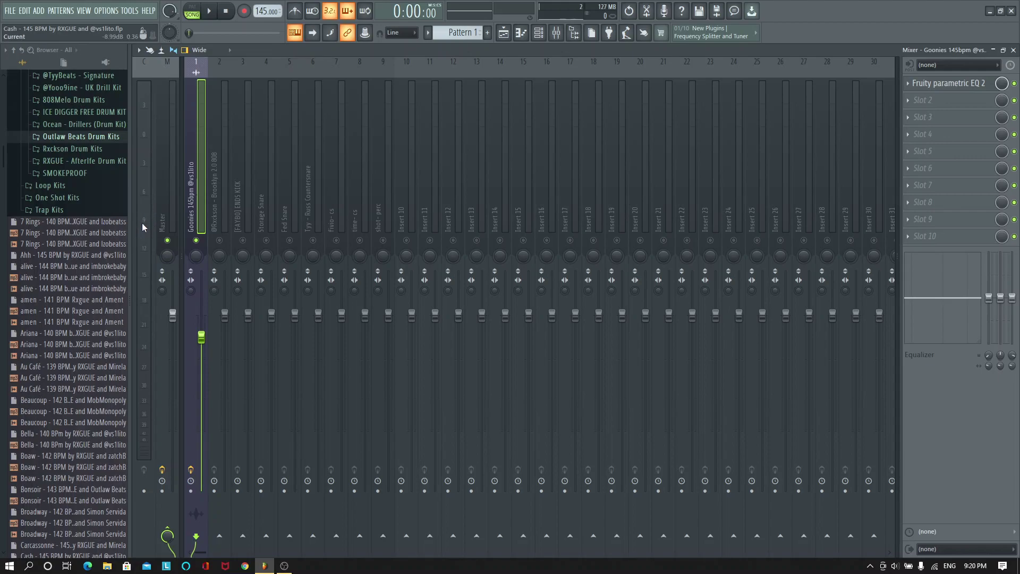
# Enable the Brooklyn 2.0 808 mixer track and lower its volume fader slightly during playback
pyautogui.click(222, 223)
pyautogui.press('space')
pyautogui.moveTo(225, 315); pyautogui.dragTo(225, 333)
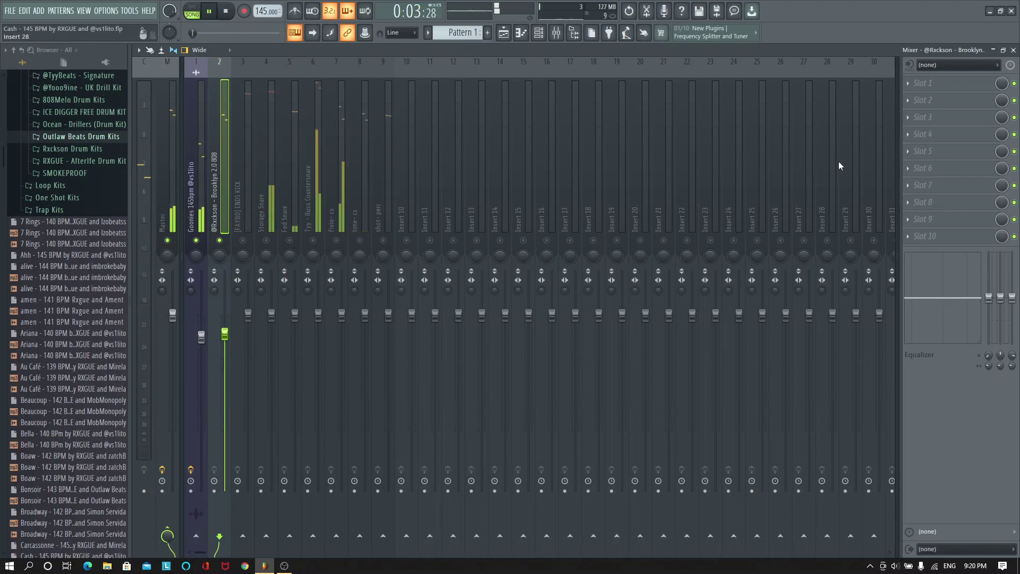
# Enable the ENDS KICK mixer track, stop playback and sidechain the kick to the 808 track
pyautogui.click(243, 207)
pyautogui.press('space')
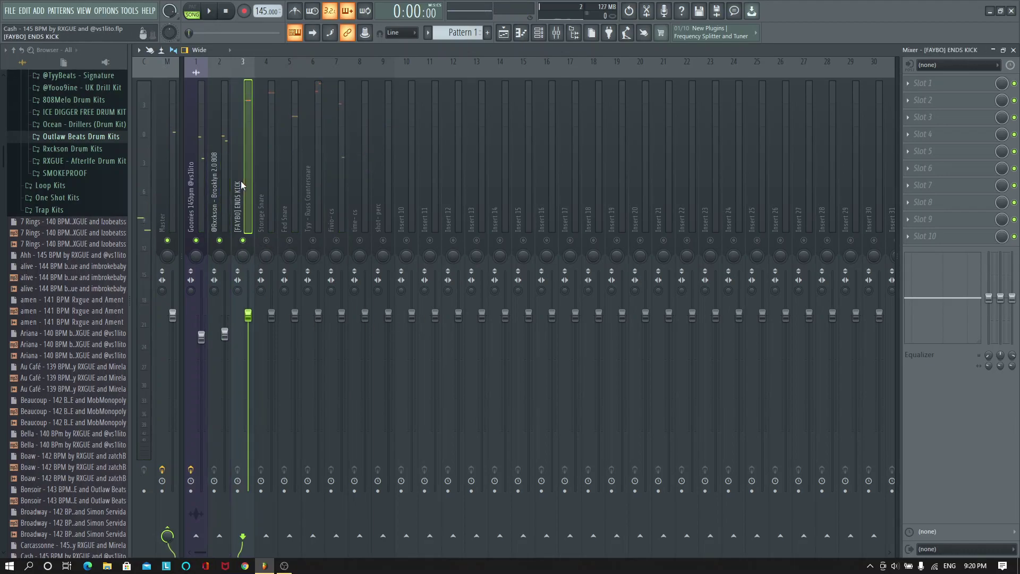
pyautogui.rightClick(226, 538)
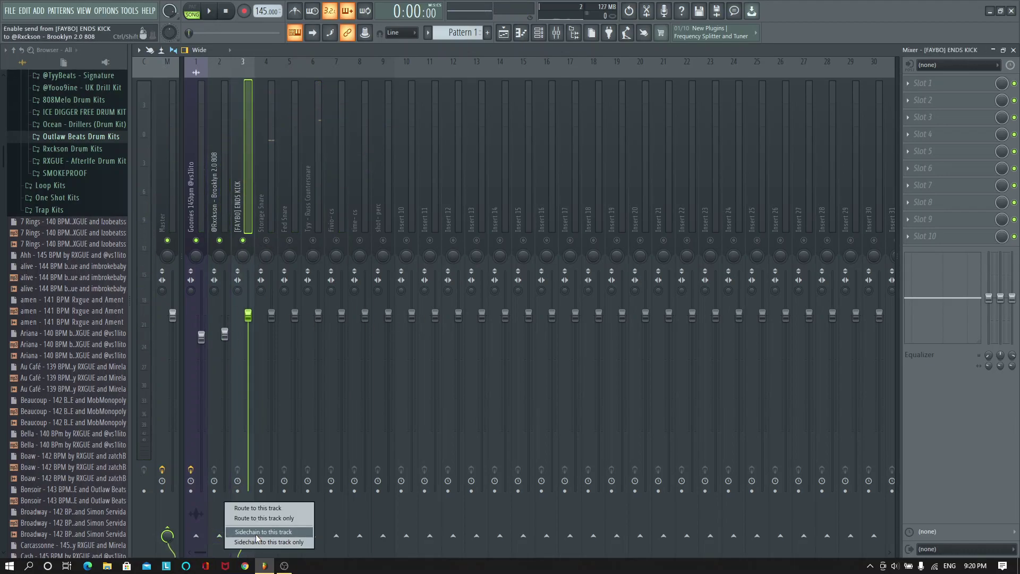
pyautogui.click(256, 532)
# Load Fruity Parametric EQ 2 in the 808 track's first effect slot, apply the 808 preset and close its window
pyautogui.click(228, 280)
pyautogui.click(947, 90)
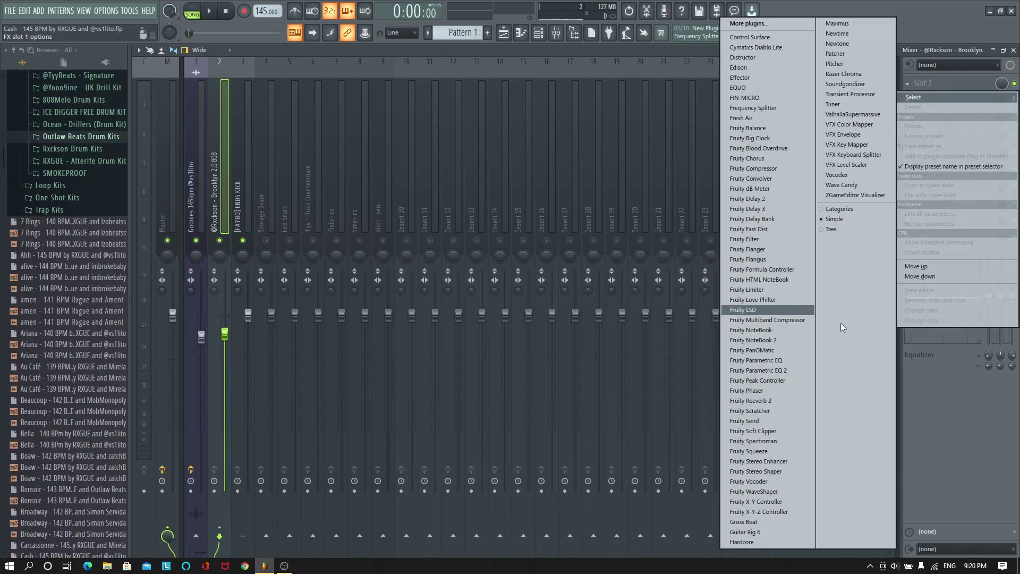
pyautogui.click(768, 370)
pyautogui.click(556, 182)
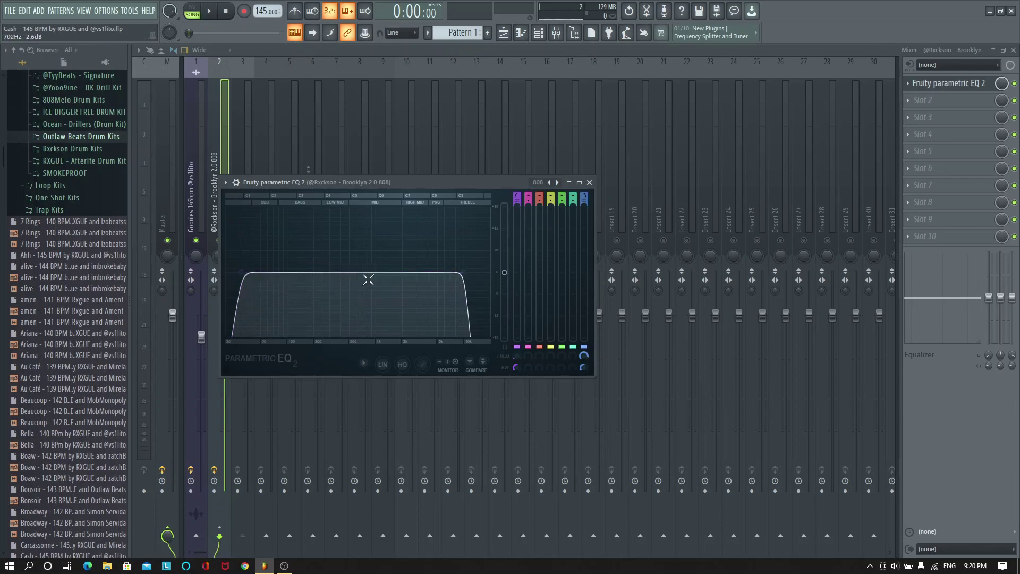
pyautogui.click(589, 183)
# Mute the Goonies and kick tracks and audition the 808 on its own
pyautogui.click(196, 240)
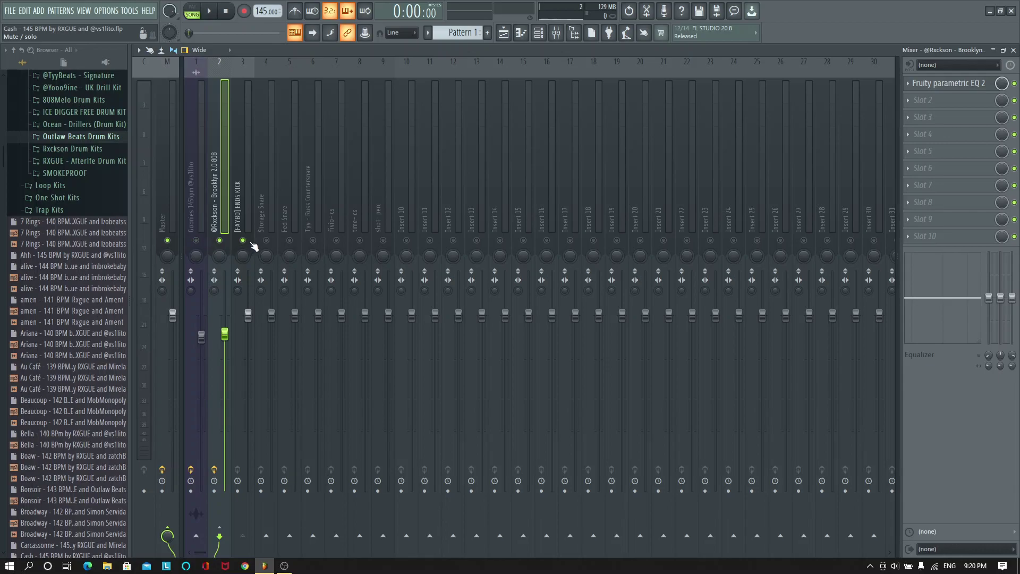
pyautogui.click(242, 240)
pyautogui.press('space')
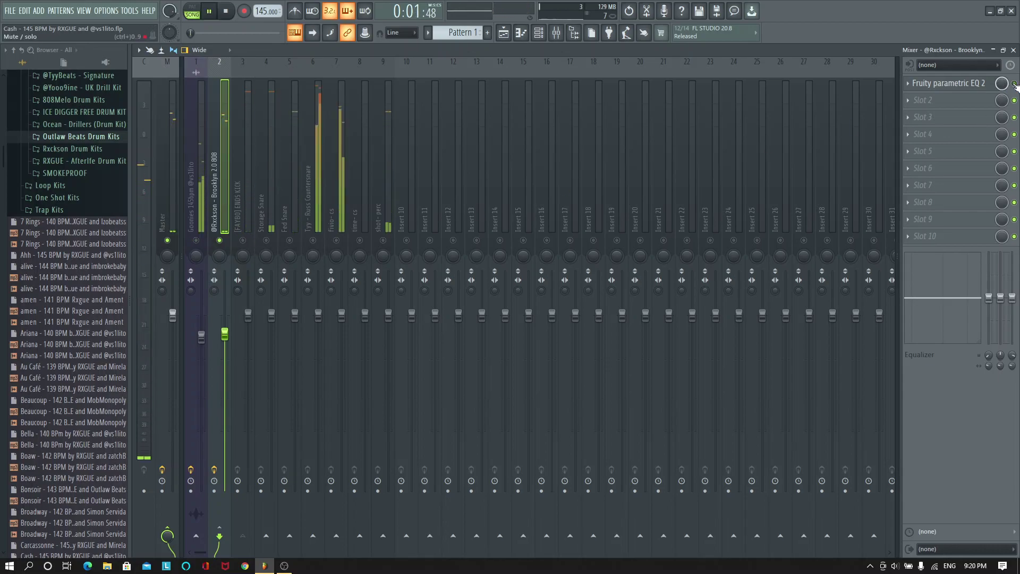
pyautogui.press('space')
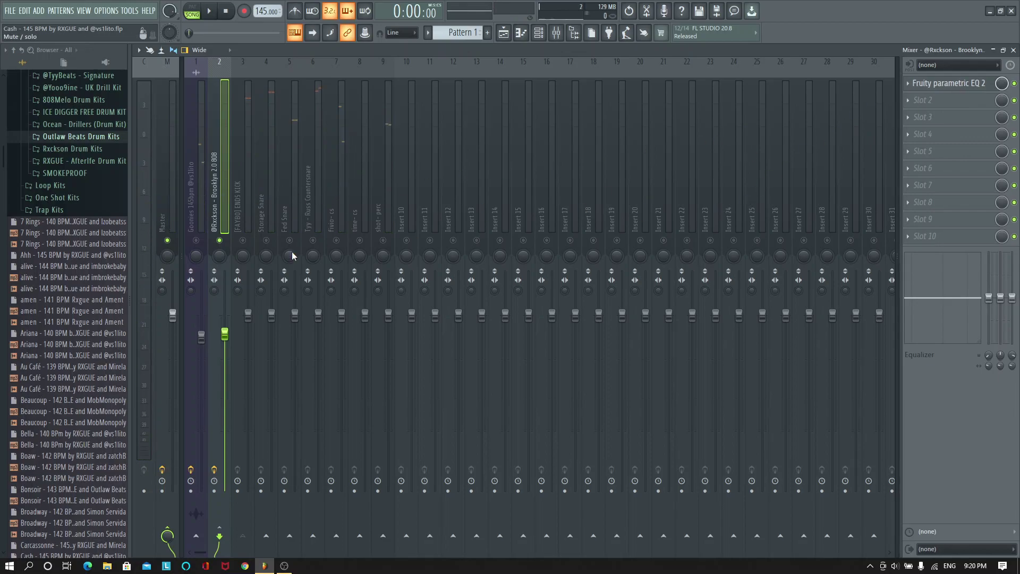
# Load Fruity Limiter in the 808 track's tenth effect slot, apply the Drill 808 Kick preset and close its window
pyautogui.click(919, 243)
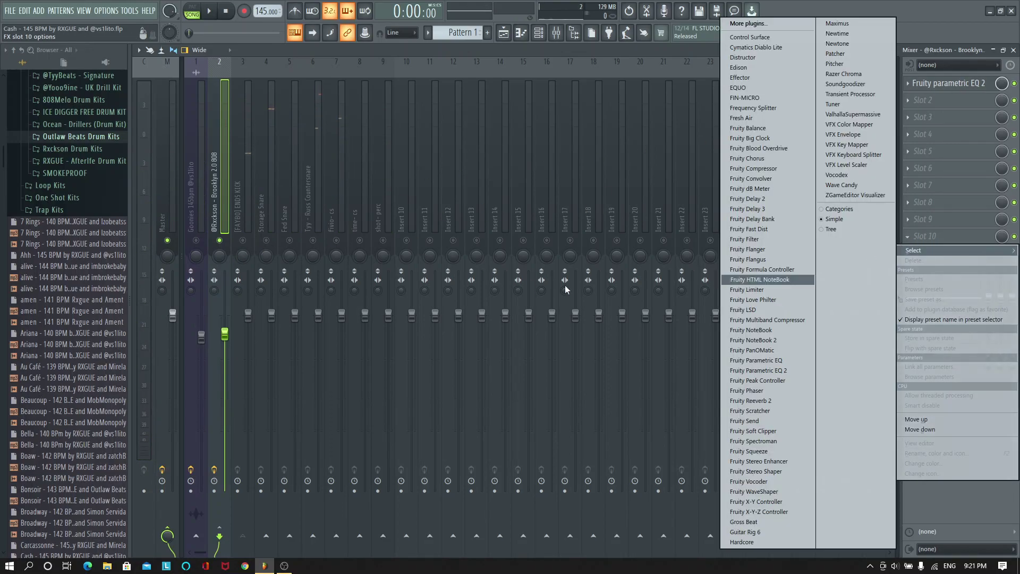
pyautogui.click(755, 289)
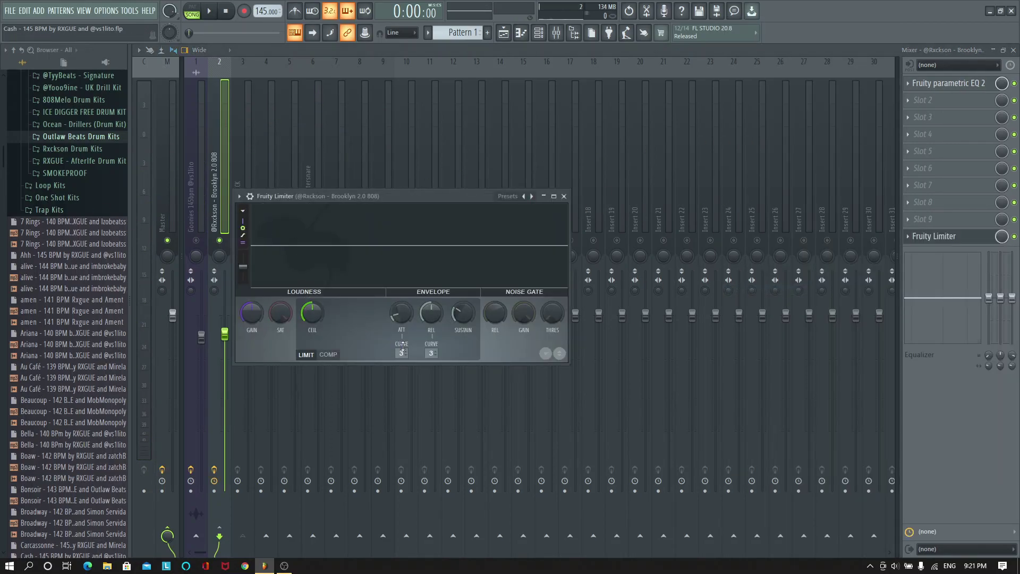
pyautogui.click(239, 196)
pyautogui.moveTo(319, 237)
pyautogui.click(387, 247)
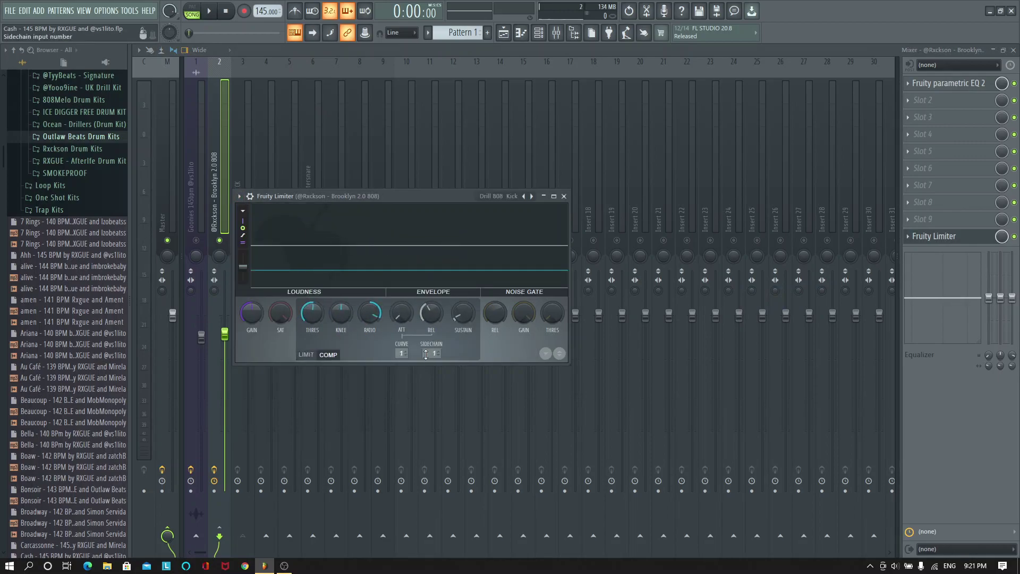
pyautogui.click(564, 196)
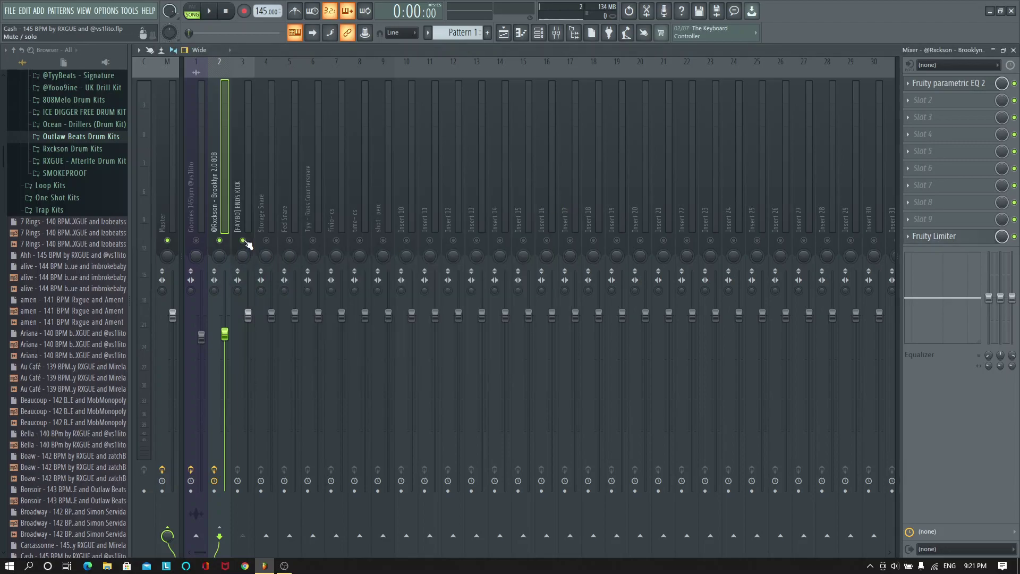
# Lower the 808 track's volume fader further and audition it together with the kick
pyautogui.press('space')
pyautogui.press('space')
pyautogui.moveTo(230, 337); pyautogui.dragTo(230, 362)
pyautogui.press('space')
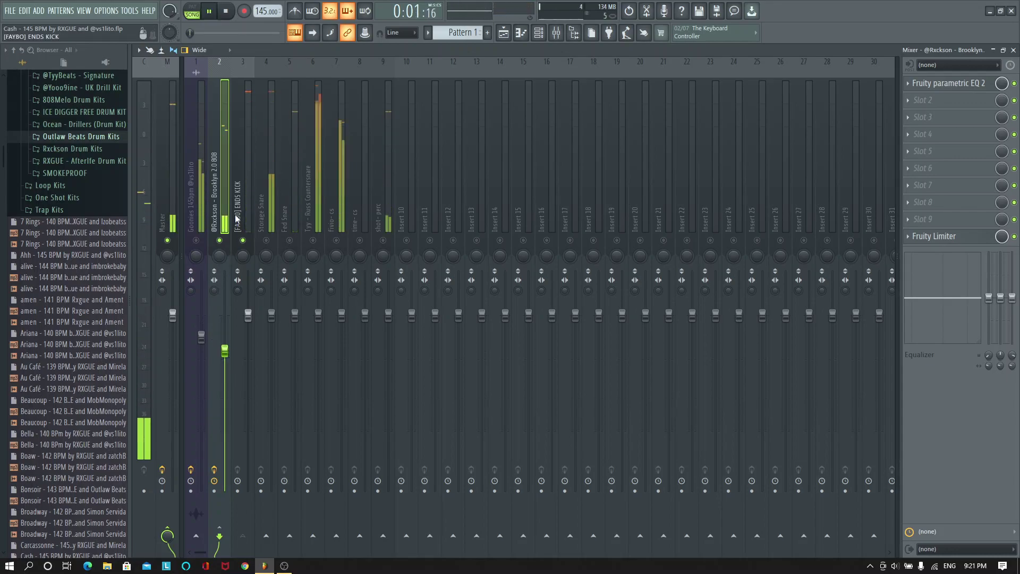
# Enable the Goonies track, check its balance with the 808 and kick, and select the kick track
pyautogui.click(199, 223)
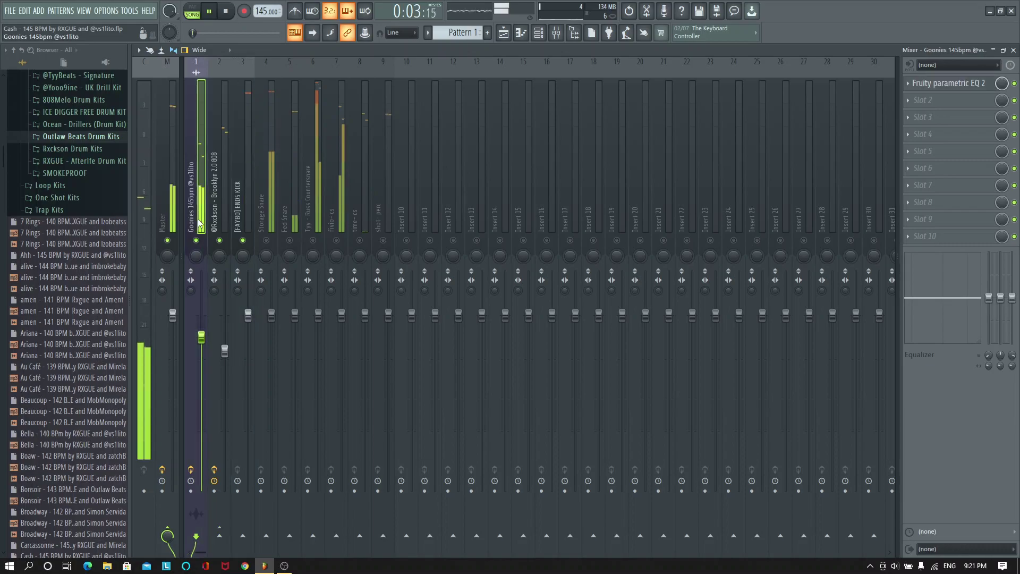
pyautogui.click(228, 215)
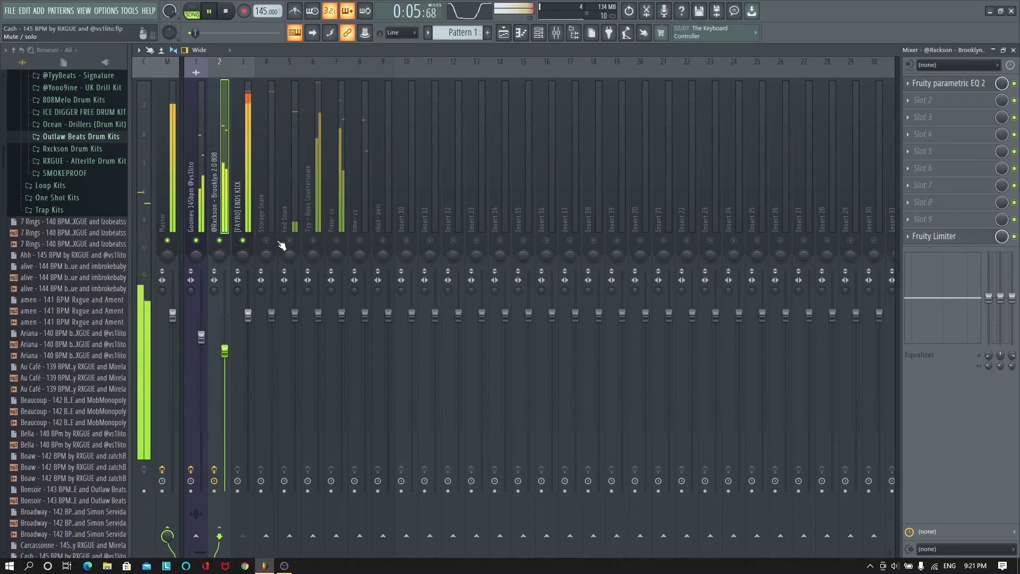
pyautogui.press('space')
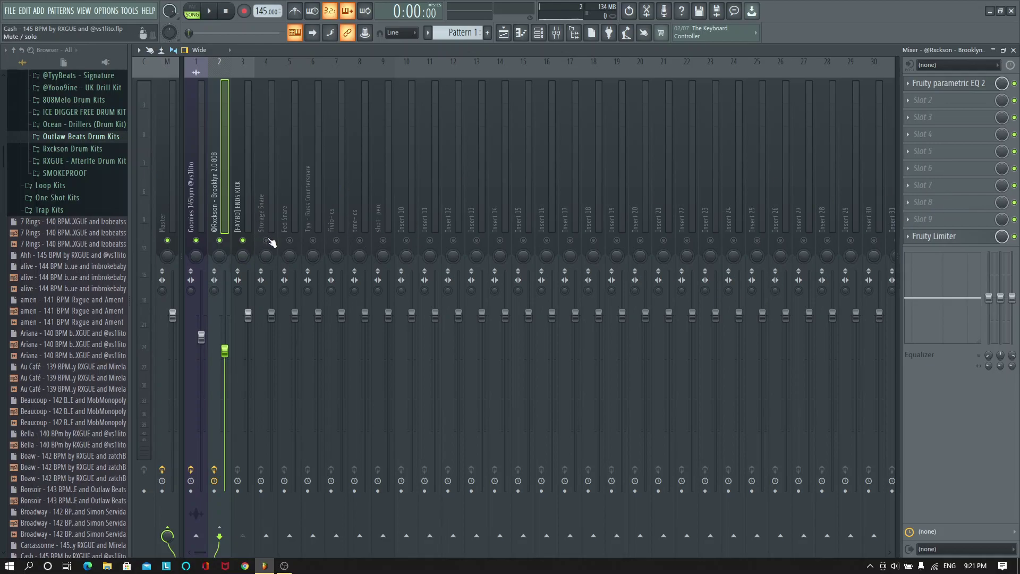
pyautogui.click(253, 234)
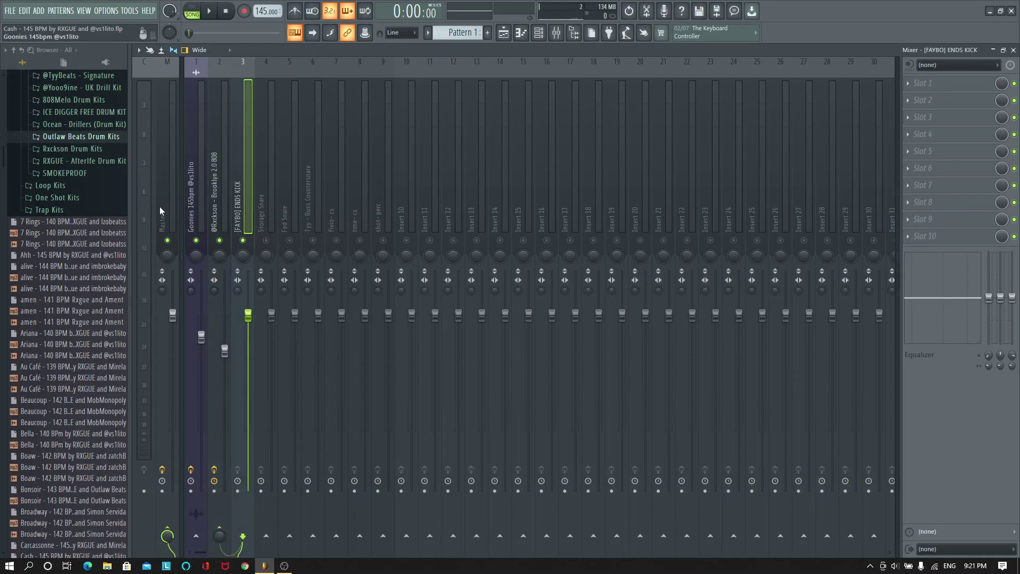
pyautogui.click(104, 137)
pyautogui.click(90, 151)
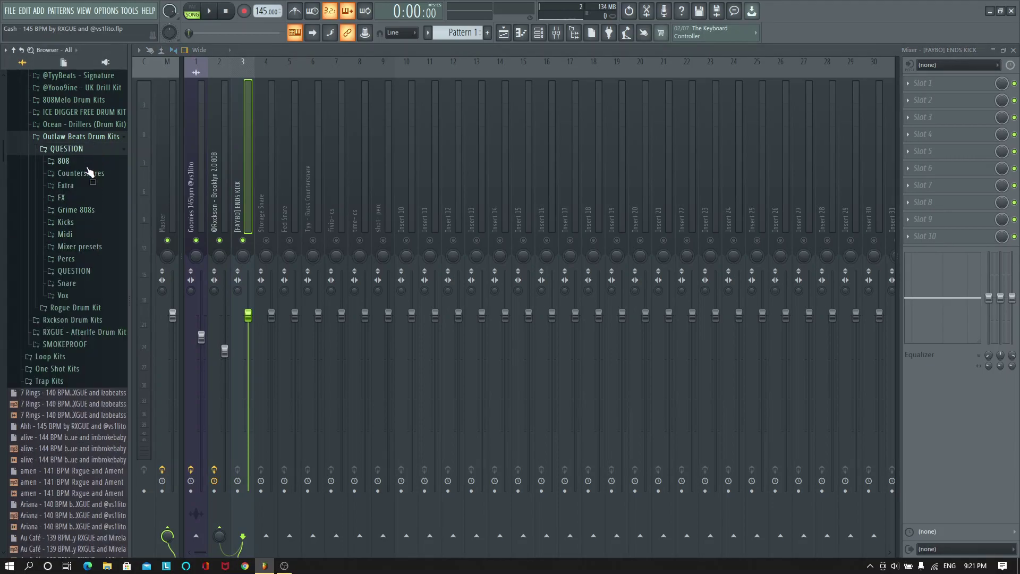
pyautogui.click(77, 136)
# Apply the [MINKZY] KICK MIX mixer preset from the SPIRITS drill kit to the kick track
pyautogui.scroll(4, 79, 142)
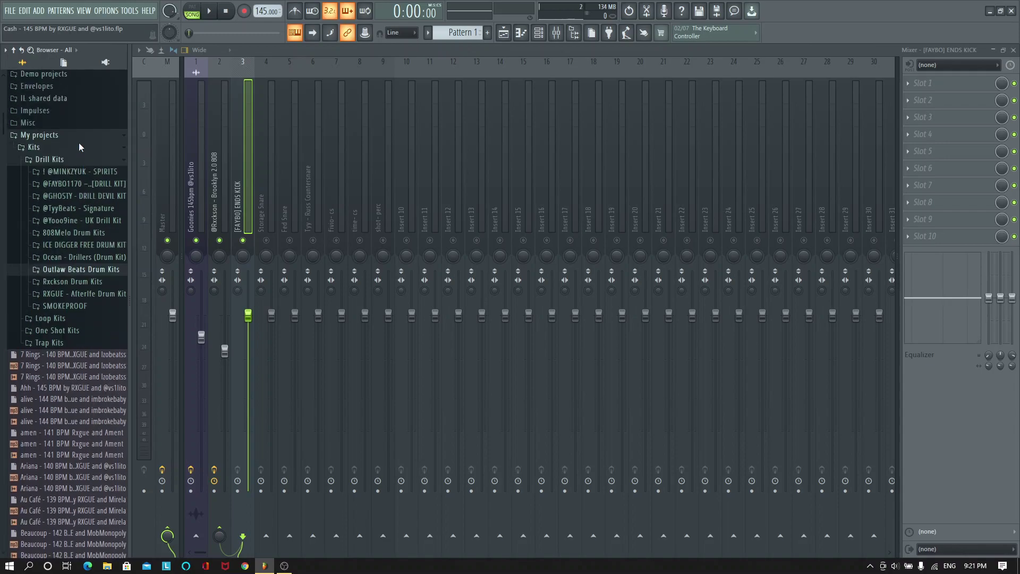
pyautogui.click(74, 174)
pyautogui.click(88, 263)
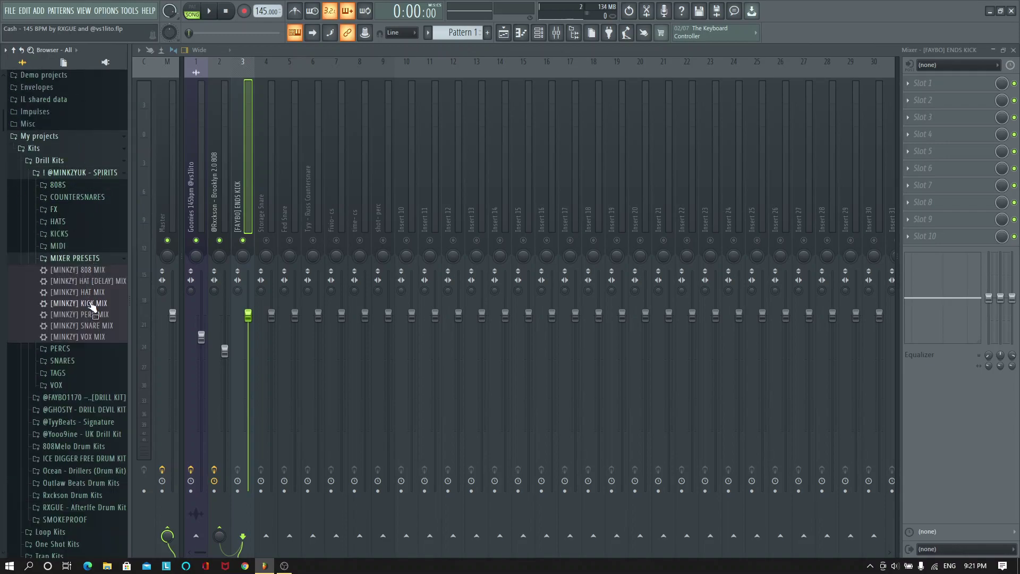
pyautogui.moveTo(80, 310); pyautogui.dragTo(246, 205)
# Reset the kick track's stereo separation and raise its volume fader against playback
pyautogui.press('space')
pyautogui.rightClick(237, 290)
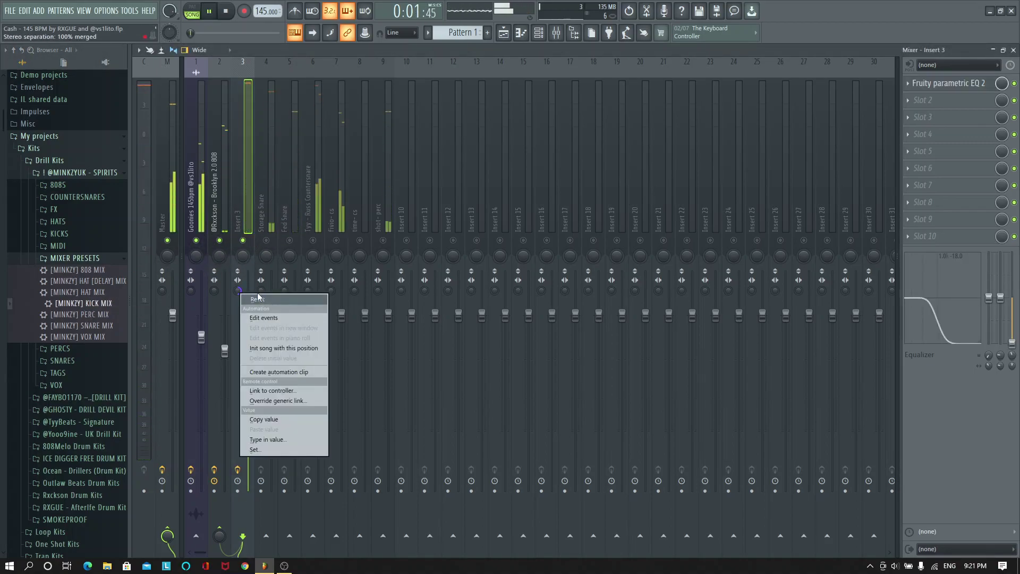
pyautogui.click(257, 299)
pyautogui.moveTo(251, 325); pyautogui.dragTo(250, 297)
pyautogui.press('space')
pyautogui.press('space')
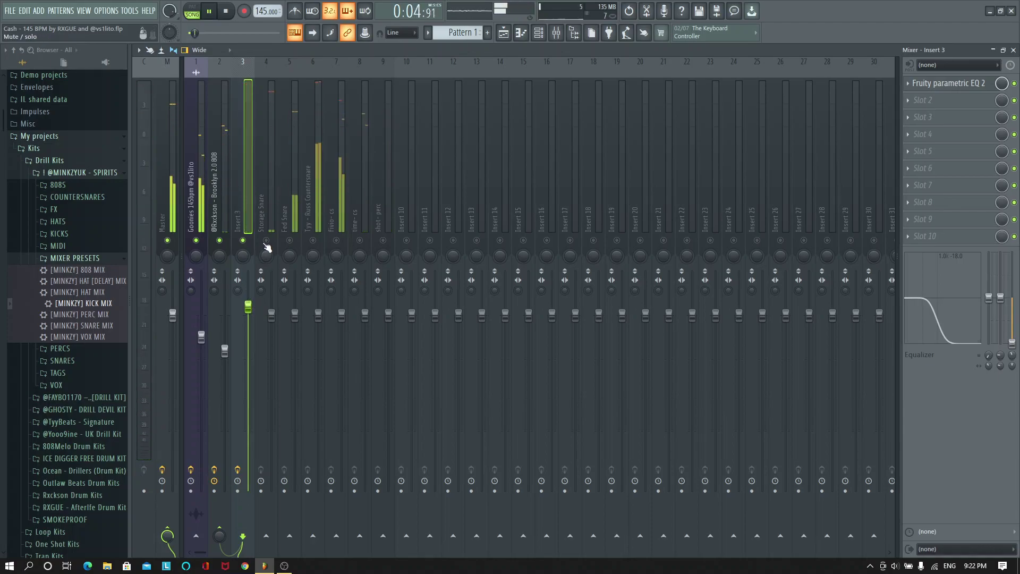
# Collapse the SPIRITS kit folder, enable the Storage Snare track and lower its volume fader during playback
pyautogui.click(109, 170)
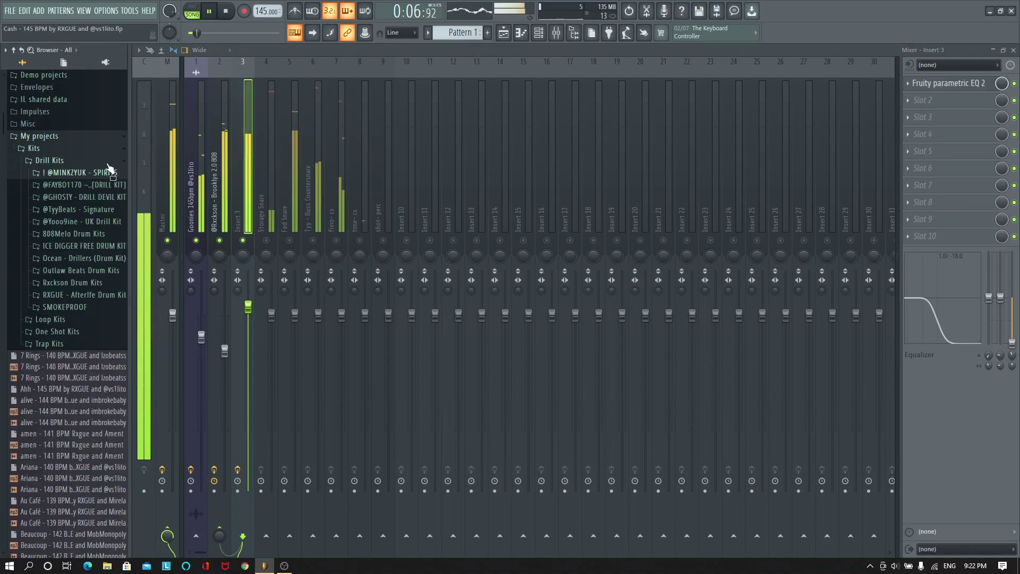
pyautogui.click(269, 228)
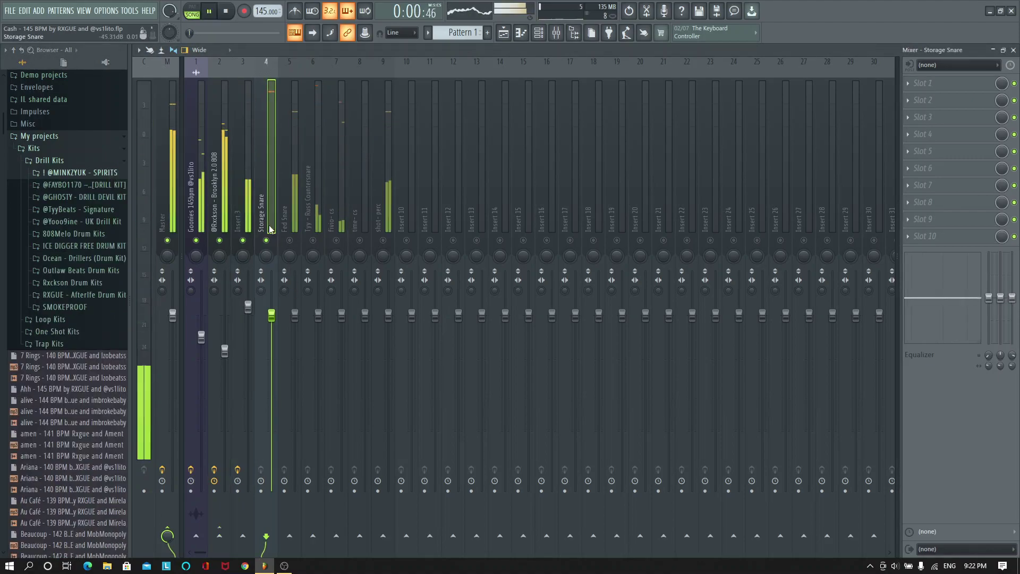
pyautogui.moveTo(272, 315); pyautogui.dragTo(272, 335)
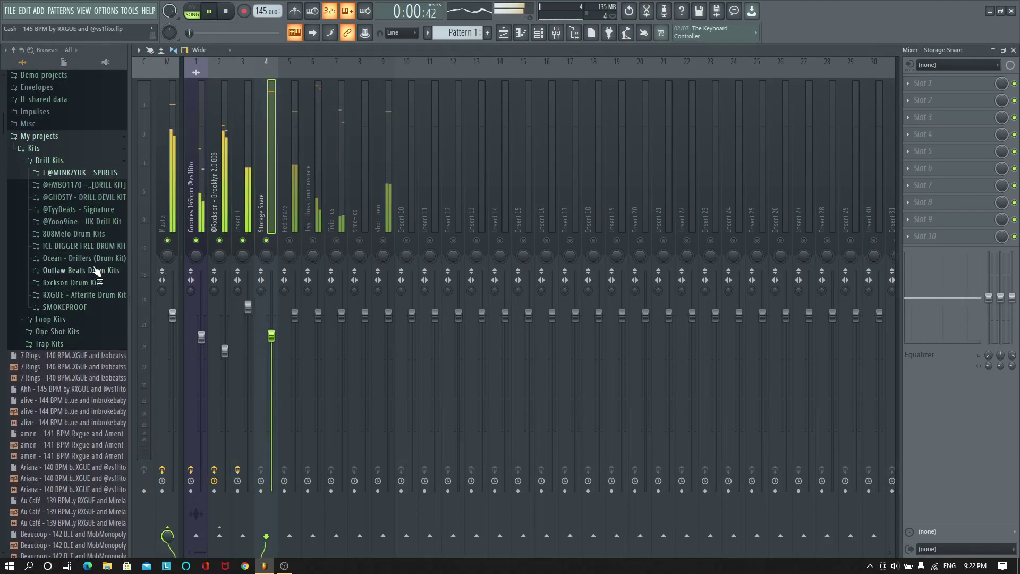
pyautogui.press('space')
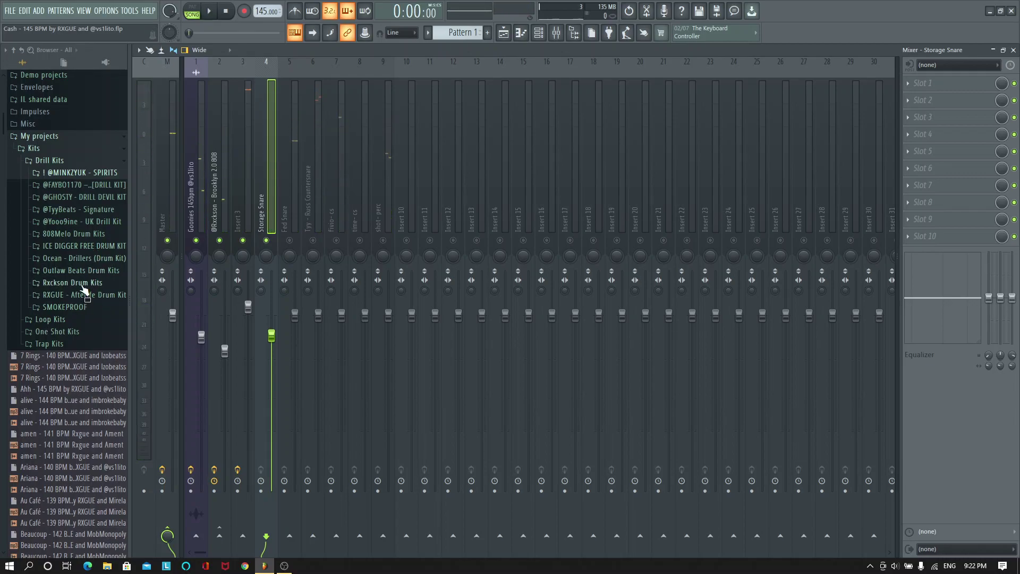
# Apply the snare mixer preset from the Outlaw Beats Rogue Drum Kit to the Storage Snare track
pyautogui.click(93, 271)
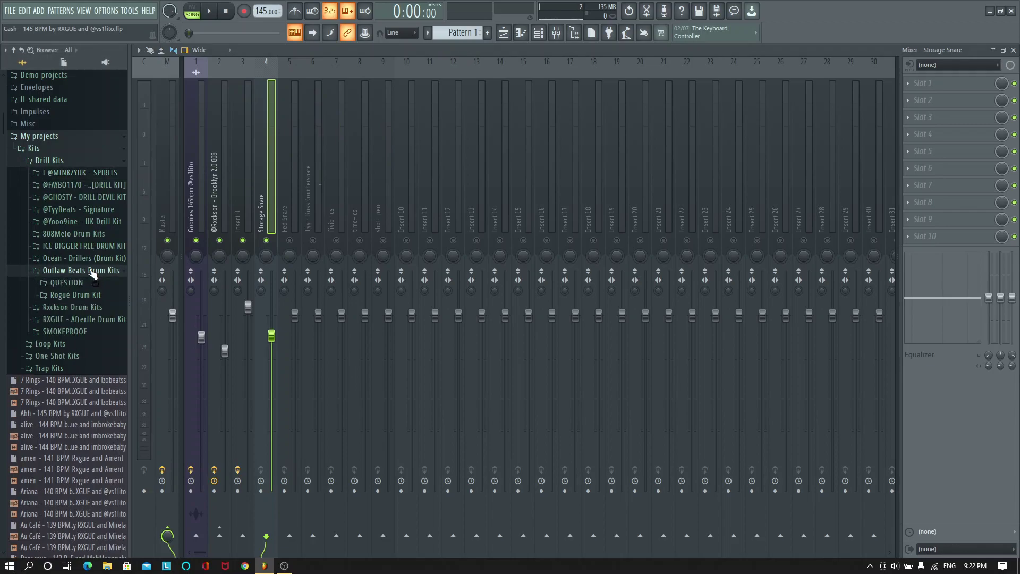
pyautogui.click(84, 295)
pyautogui.click(88, 382)
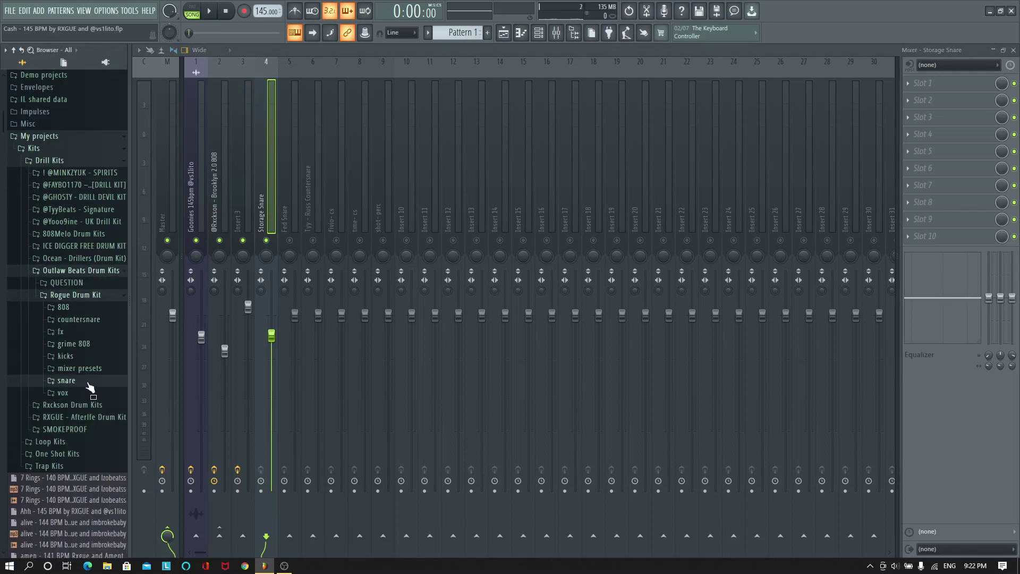
pyautogui.click(108, 294)
pyautogui.click(107, 284)
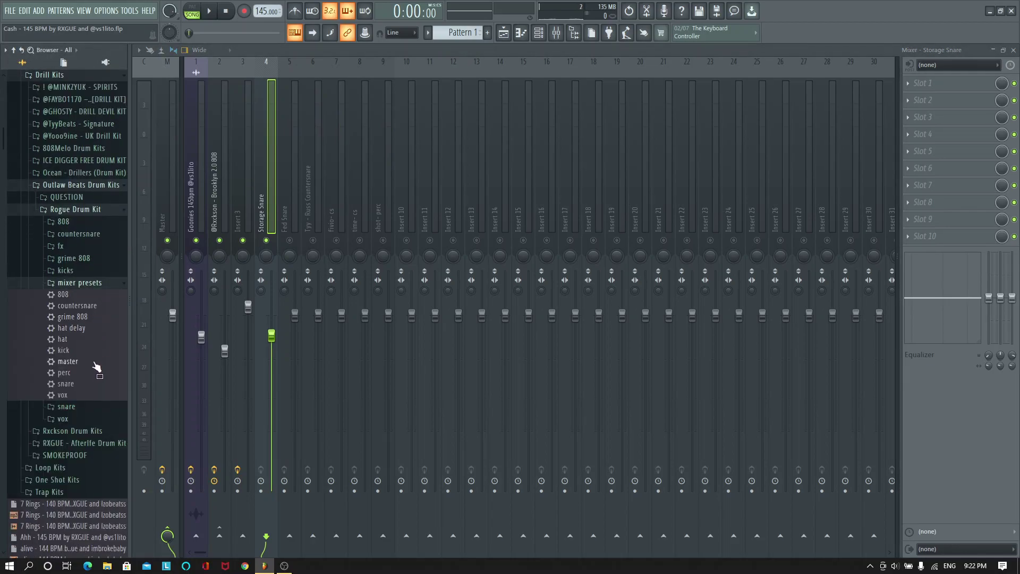
pyautogui.moveTo(80, 390); pyautogui.dragTo(268, 224)
# Lower the Storage Snare track's volume to 52% (-12.1 dB), fine-tuning it against playback
pyautogui.moveTo(273, 315); pyautogui.dragTo(270, 348)
pyautogui.press('space')
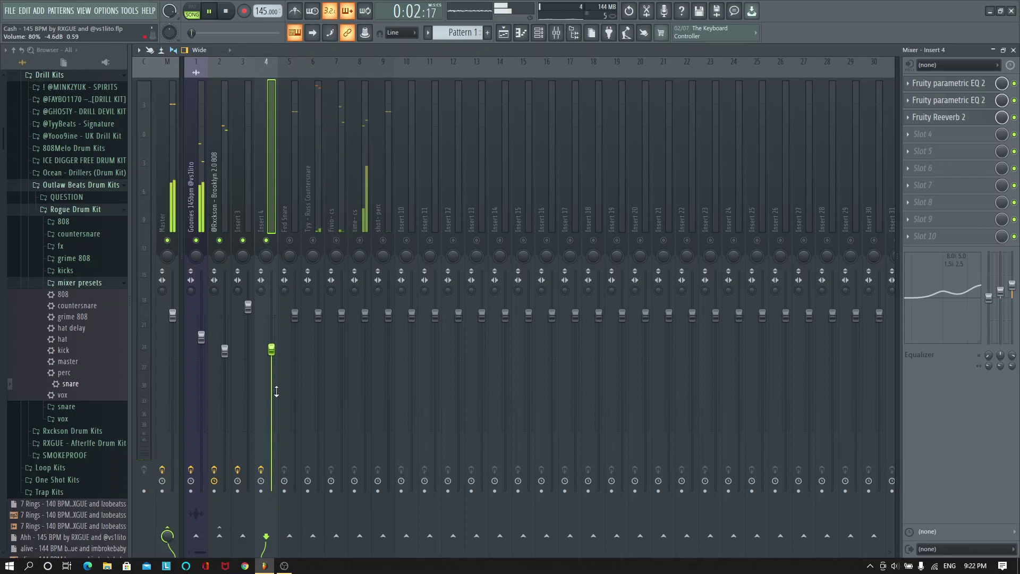
pyautogui.moveTo(272, 349); pyautogui.dragTo(278, 406)
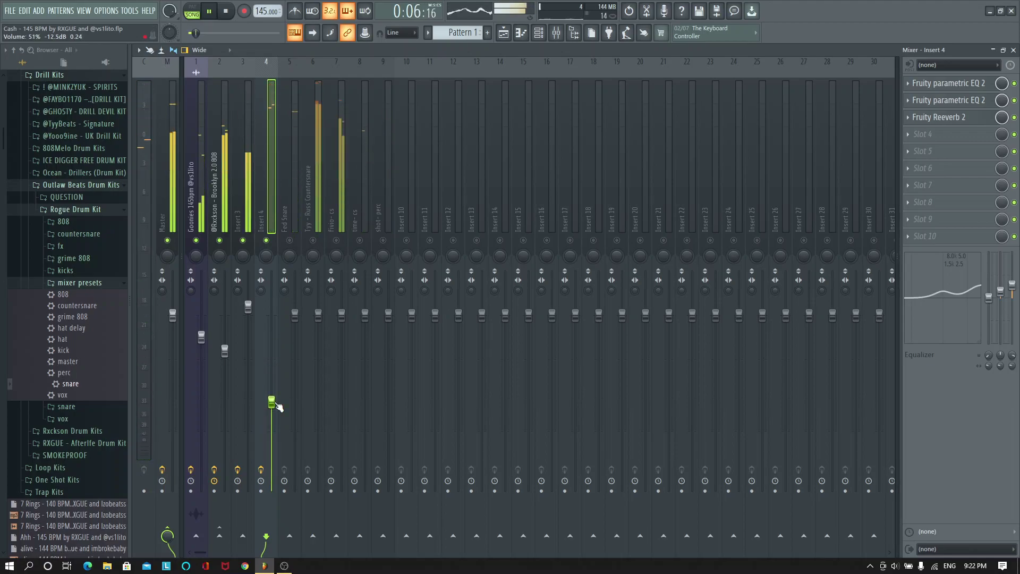
pyautogui.press('space')
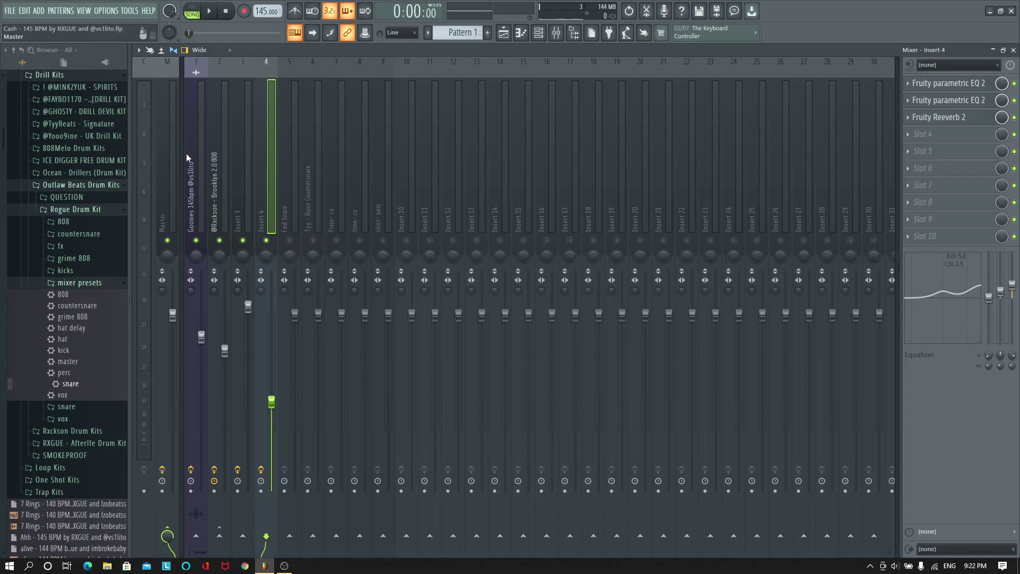
pyautogui.press('space')
pyautogui.moveTo(277, 400); pyautogui.dragTo(276, 397)
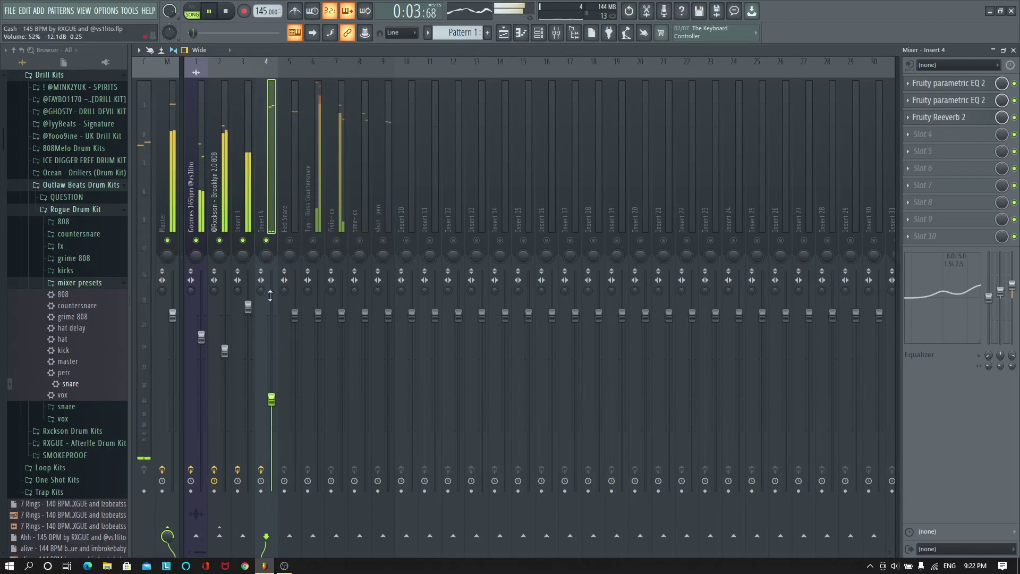
# Enable the Fed Snare track, apply the Rogue Drum Kit snare mixer preset and lower its volume to 71% (-7.0 dB)
pyautogui.click(293, 236)
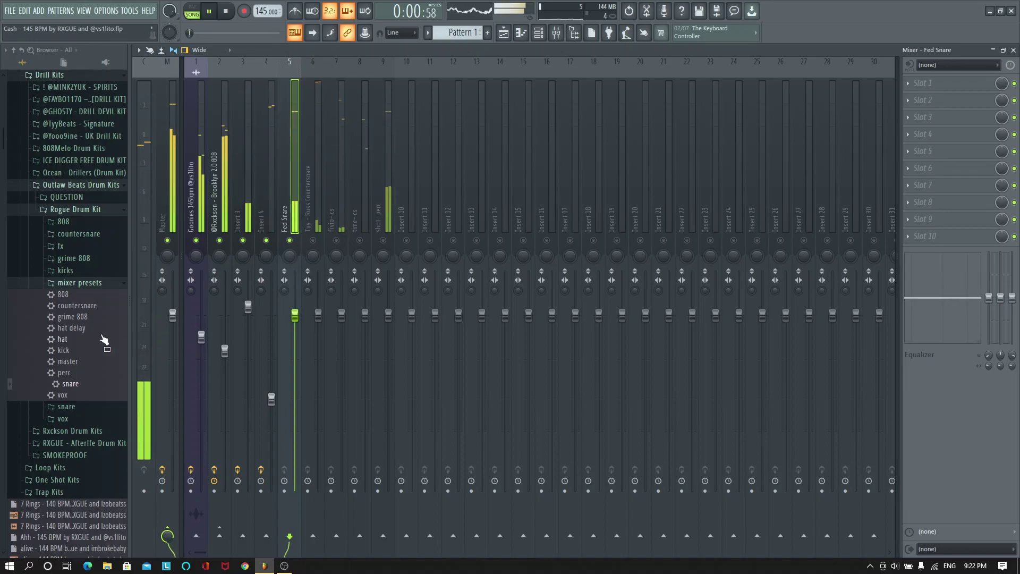
pyautogui.moveTo(81, 384); pyautogui.dragTo(295, 223)
pyautogui.moveTo(295, 316); pyautogui.dragTo(295, 366)
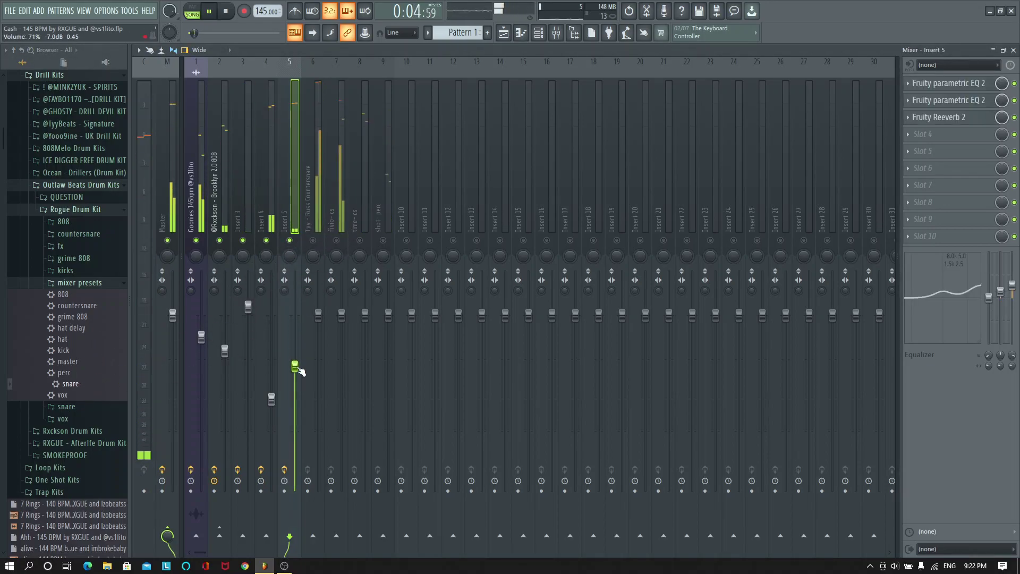
# Fine-tune the Fed Snare track's volume to 68% (-7.8 dB) against playback
pyautogui.press('space')
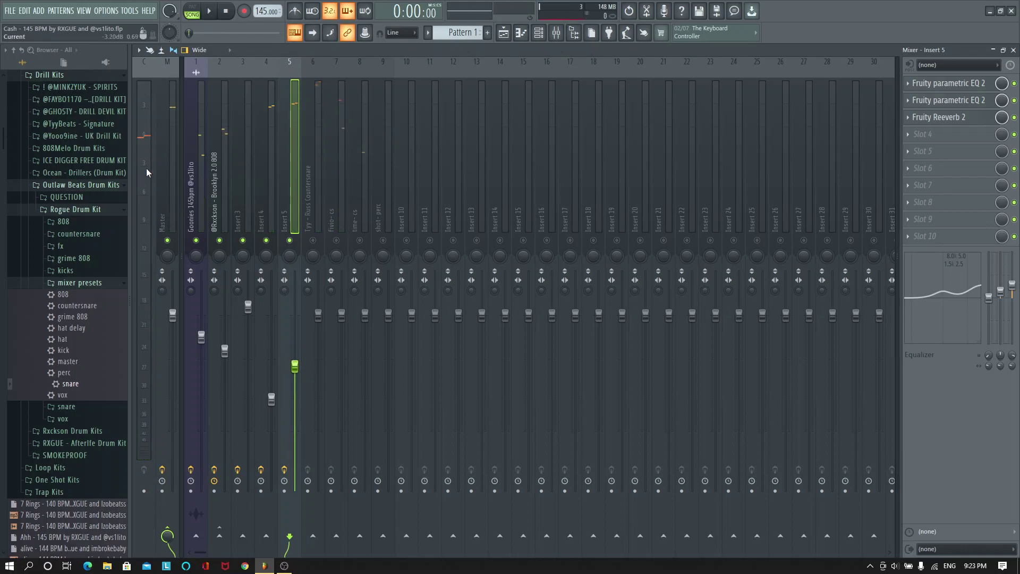
pyautogui.moveTo(295, 366); pyautogui.dragTo(295, 379)
pyautogui.press('space')
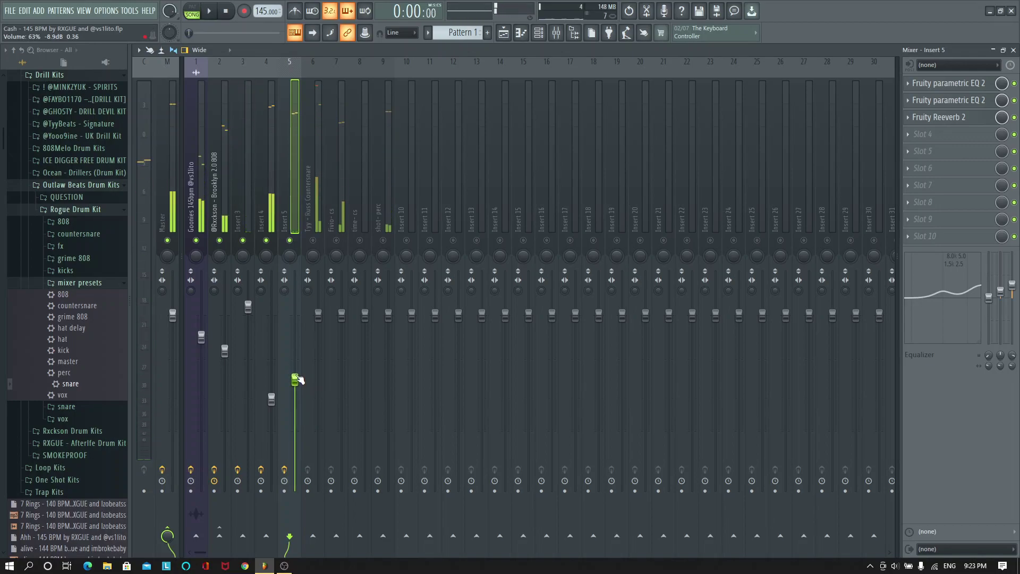
pyautogui.moveTo(295, 379); pyautogui.dragTo(295, 371)
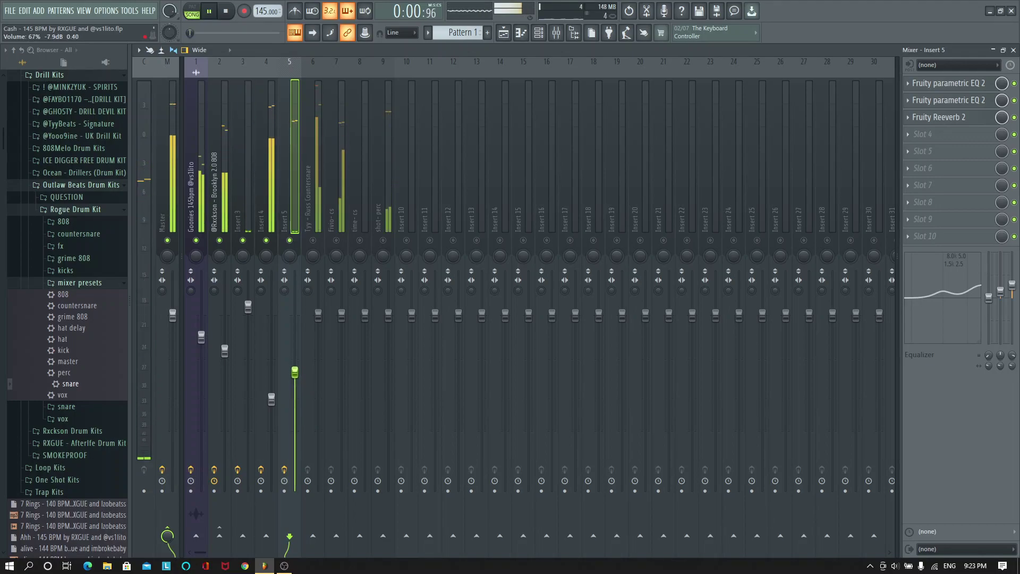
pyautogui.press('space')
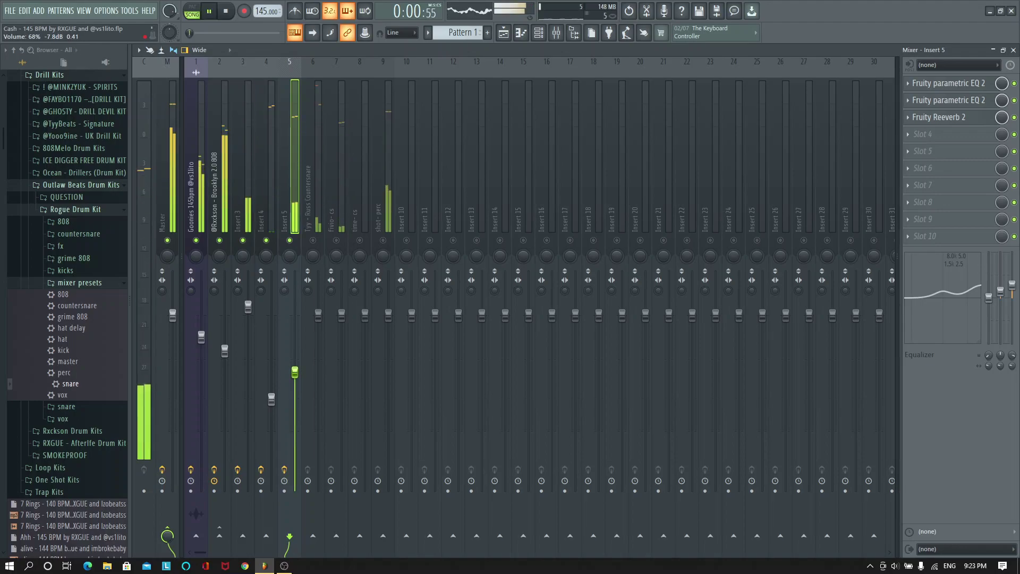
# Enable the Russ Countersnare track, apply the Rogue Drum Kit countersnare mixer preset and lower its volume against playback
pyautogui.click(319, 239)
pyautogui.click(312, 215)
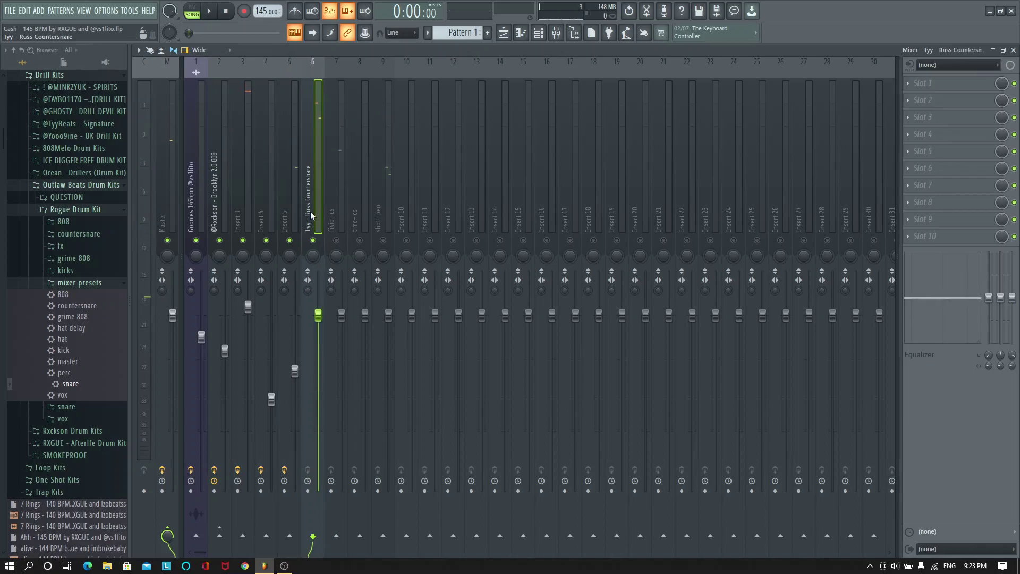
pyautogui.press('space')
pyautogui.moveTo(79, 306); pyautogui.dragTo(319, 224)
pyautogui.moveTo(318, 315); pyautogui.dragTo(319, 383)
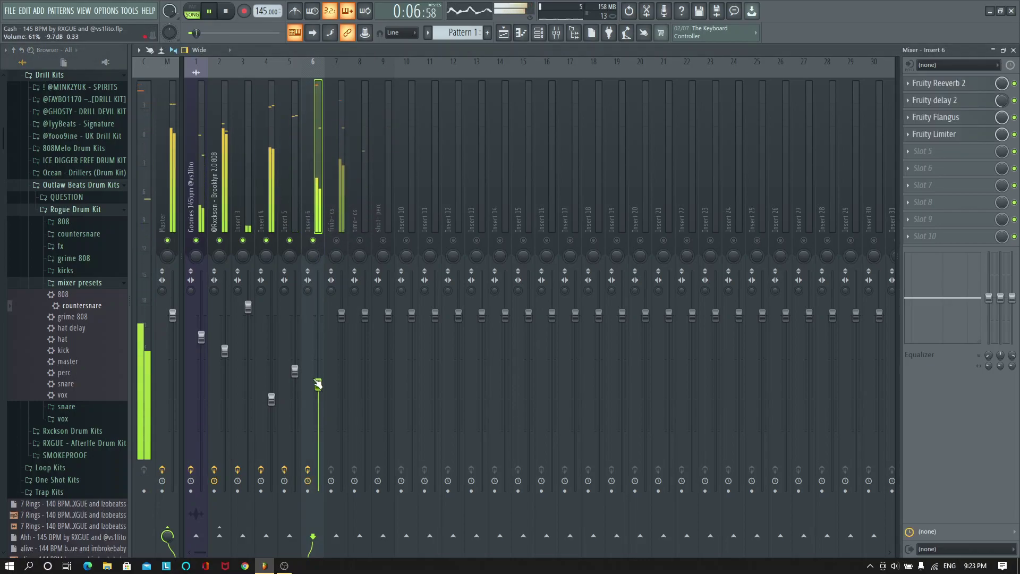
pyautogui.press('space')
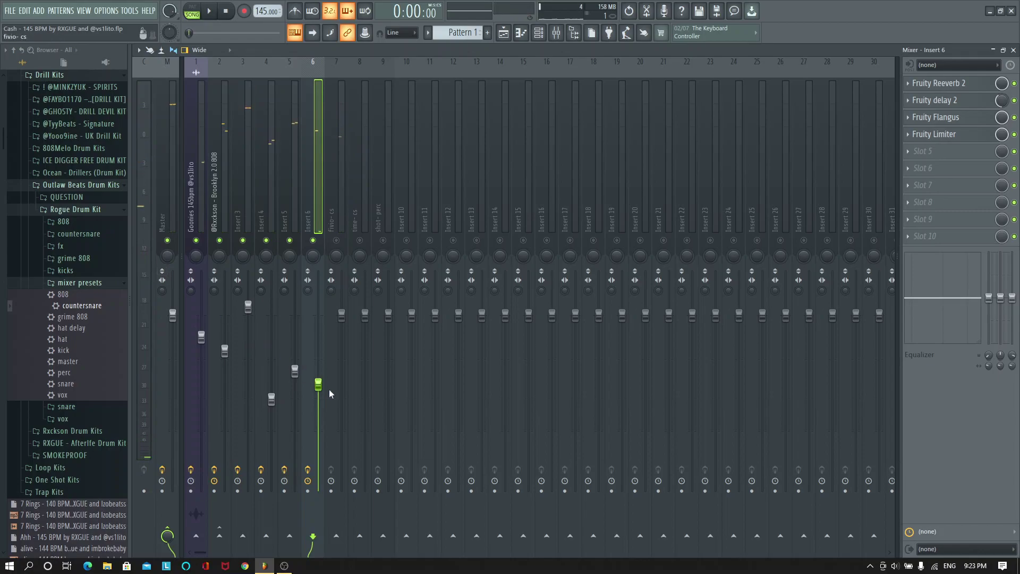
pyautogui.moveTo(319, 396); pyautogui.dragTo(318, 398)
# Enable the fivio- cs track and switch between it and the Russ Countersnare track to compare their effect slots
pyautogui.click(337, 240)
pyautogui.click(338, 226)
pyautogui.click(320, 217)
pyautogui.click(337, 218)
pyautogui.click(320, 218)
pyautogui.click(336, 216)
pyautogui.click(322, 214)
pyautogui.click(338, 202)
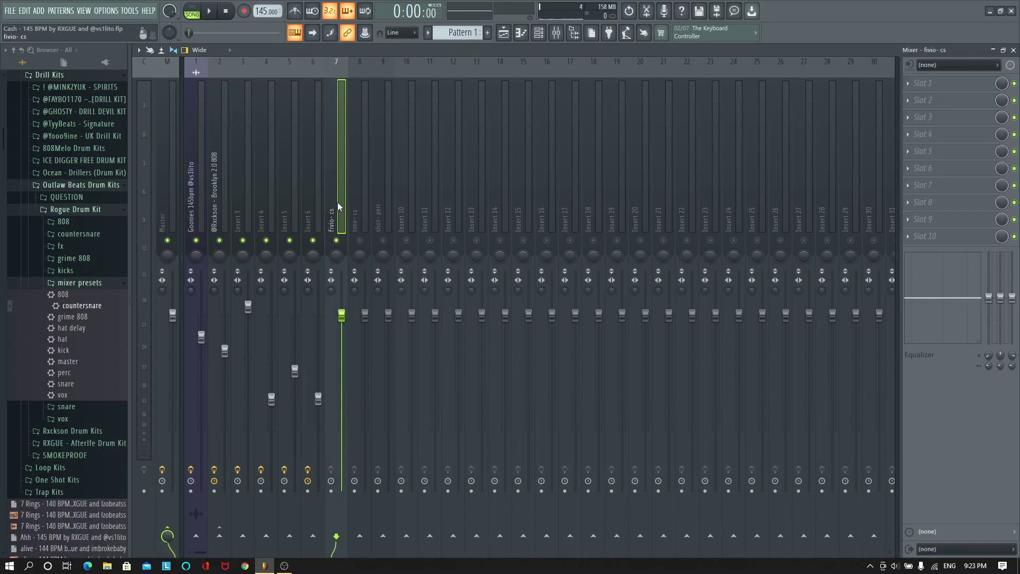
pyautogui.click(313, 203)
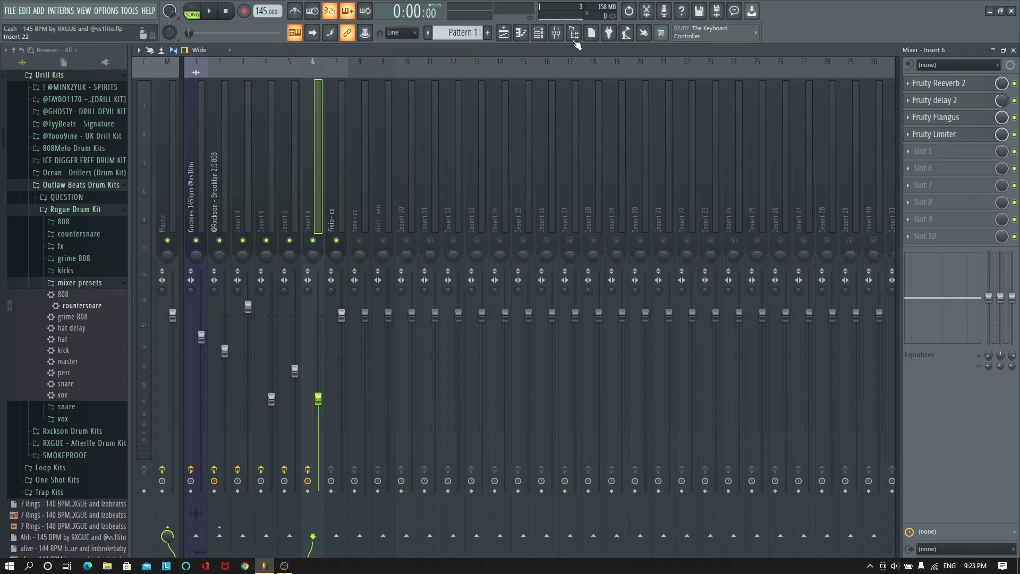
# Examine the note patterns and per-note control values of the Russ Countersnare and fivio- cs channels in the piano roll
pyautogui.click(538, 33)
pyautogui.click(479, 243)
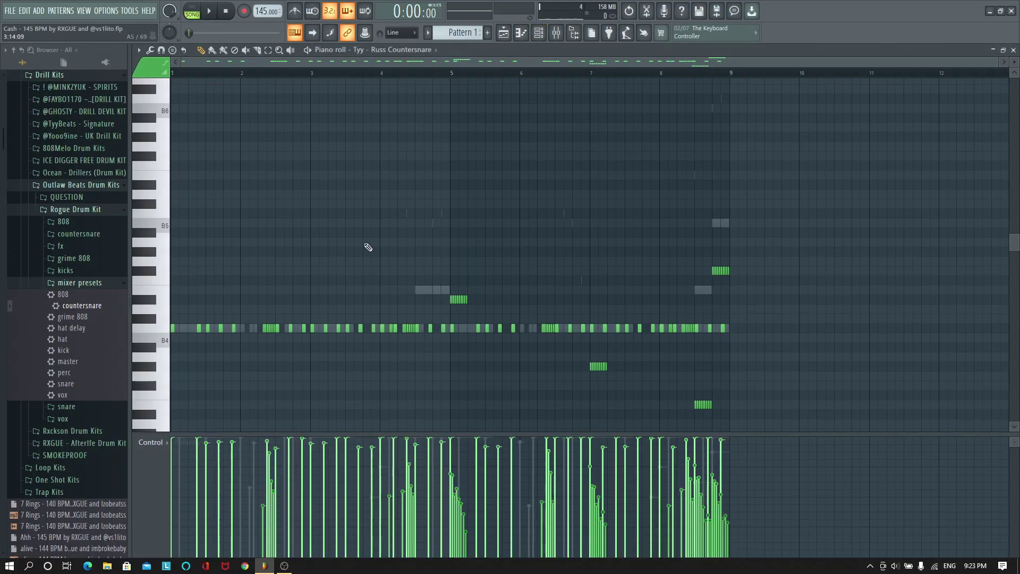
pyautogui.click(162, 450)
pyautogui.click(159, 456)
pyautogui.scroll(-2, 376, 219)
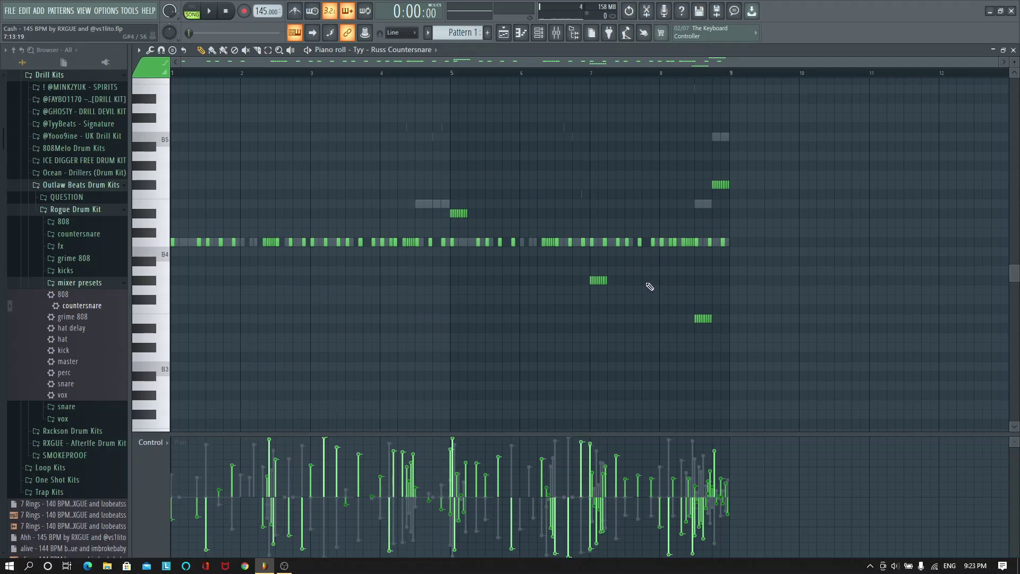
pyautogui.click(1014, 50)
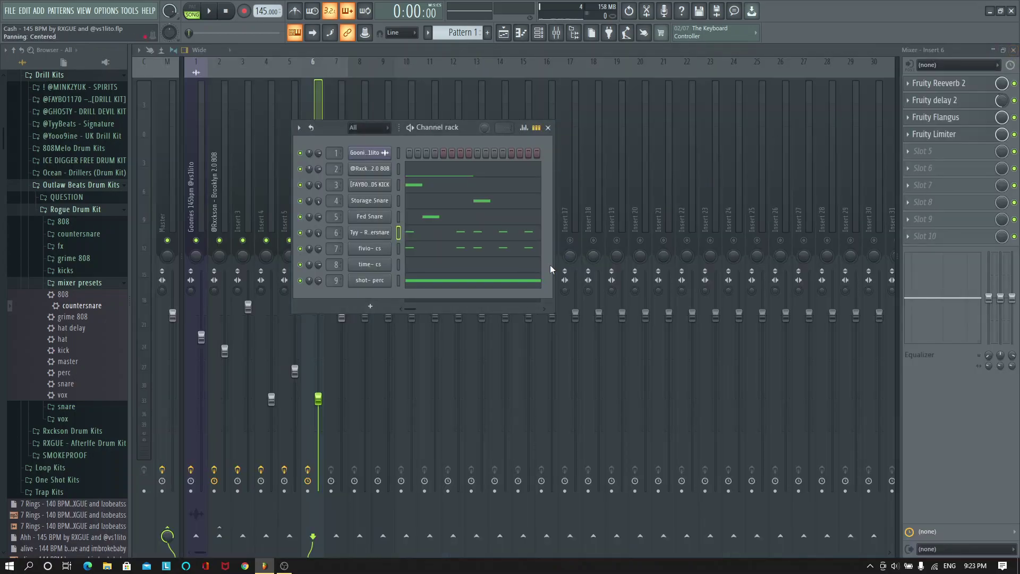
pyautogui.click(443, 254)
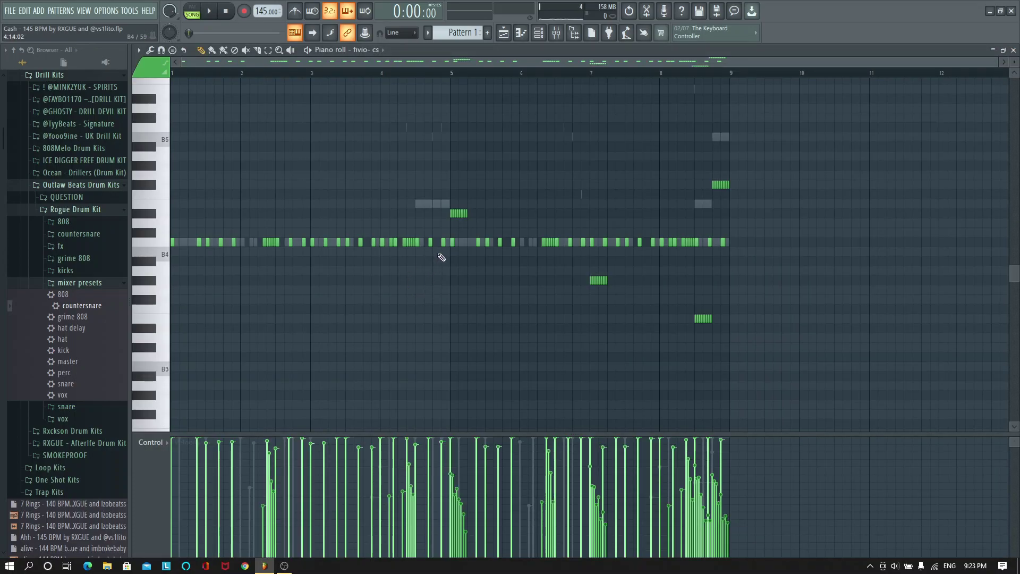
pyautogui.click(1013, 50)
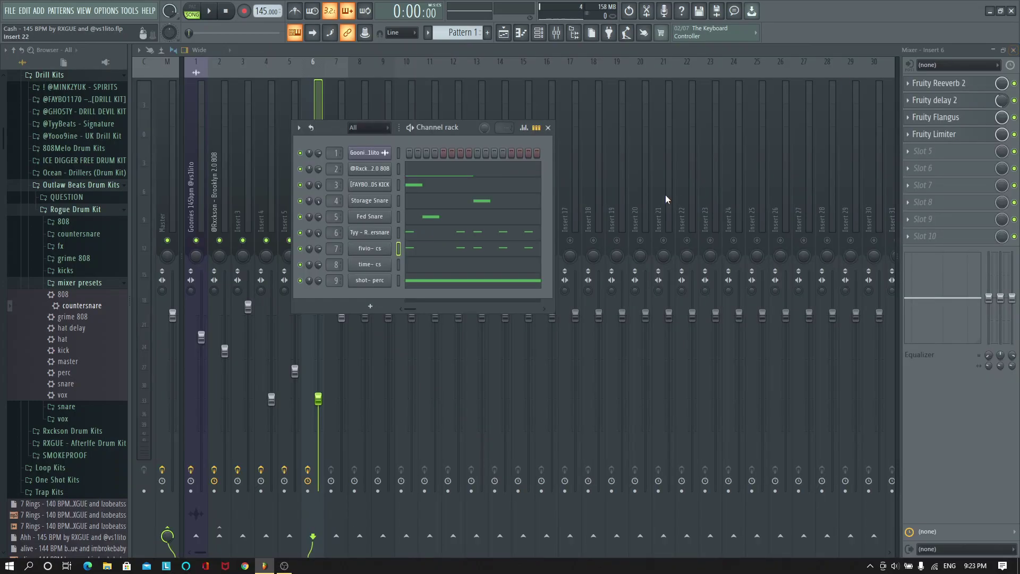
pyautogui.click(548, 127)
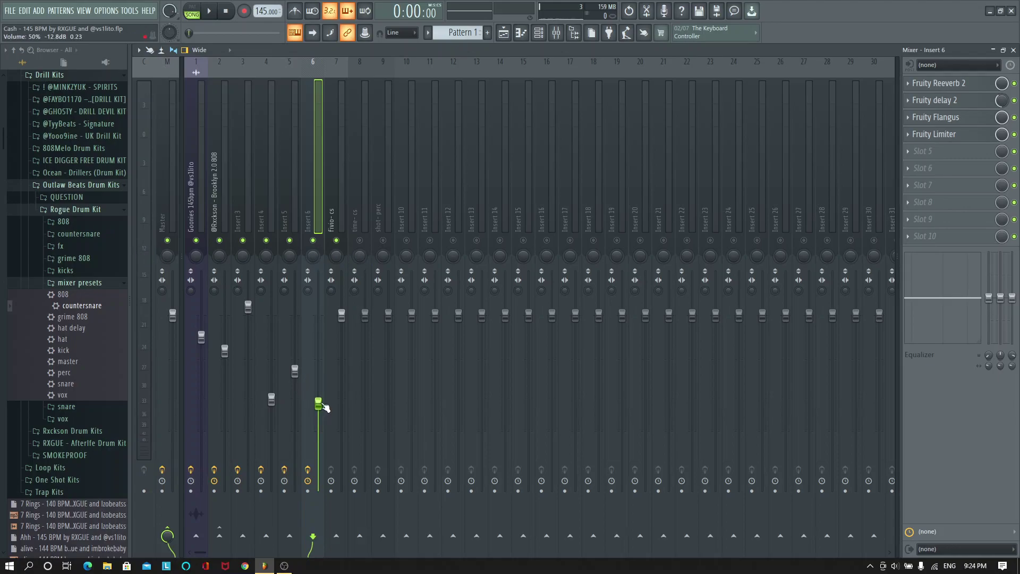
# Set the Russ Countersnare track's volume to 53% (-11.8 dB) during playback, toggling the fivio- cs track's mute to compare
pyautogui.press('space')
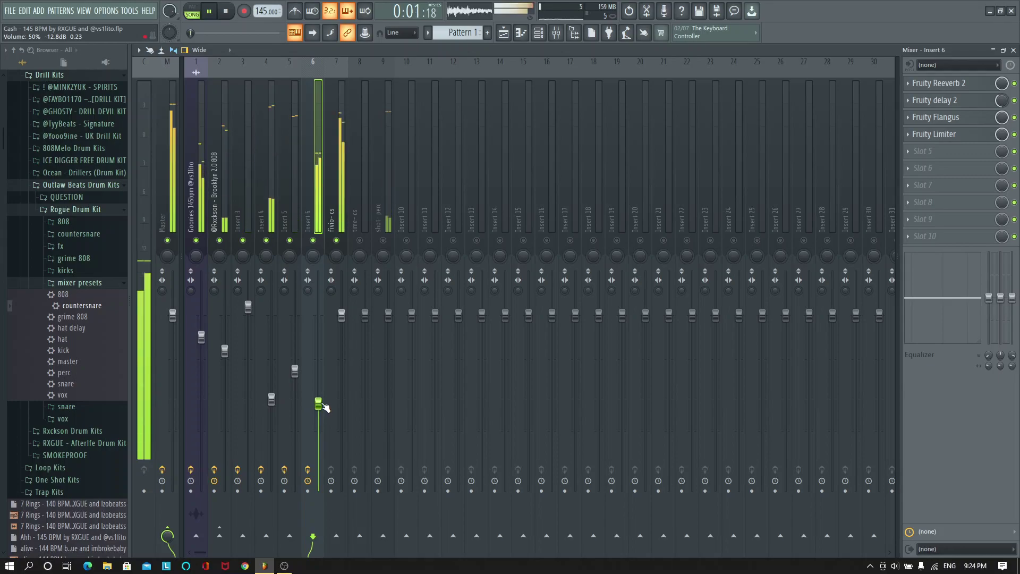
pyautogui.moveTo(319, 404); pyautogui.dragTo(319, 398)
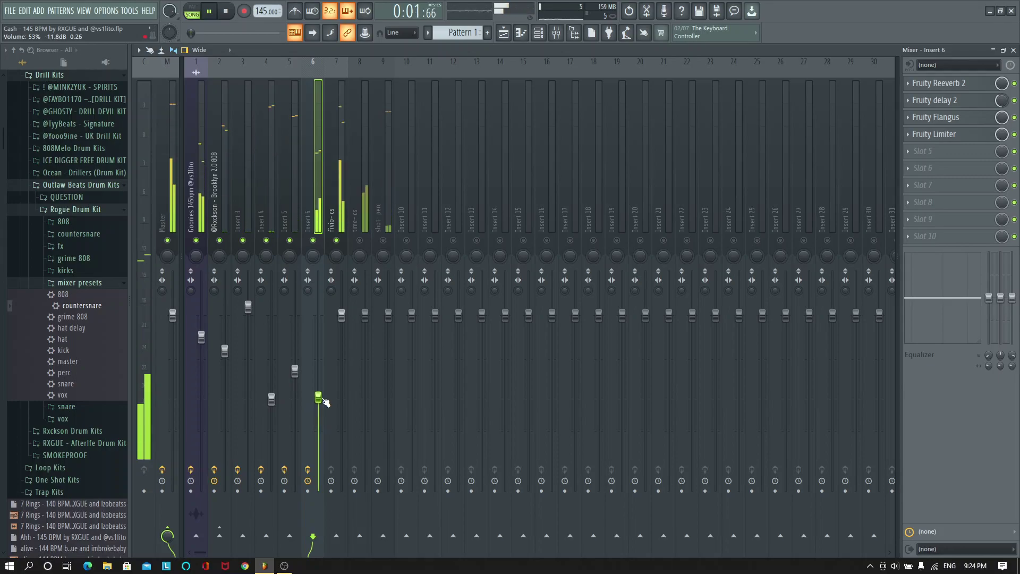
pyautogui.click(338, 241)
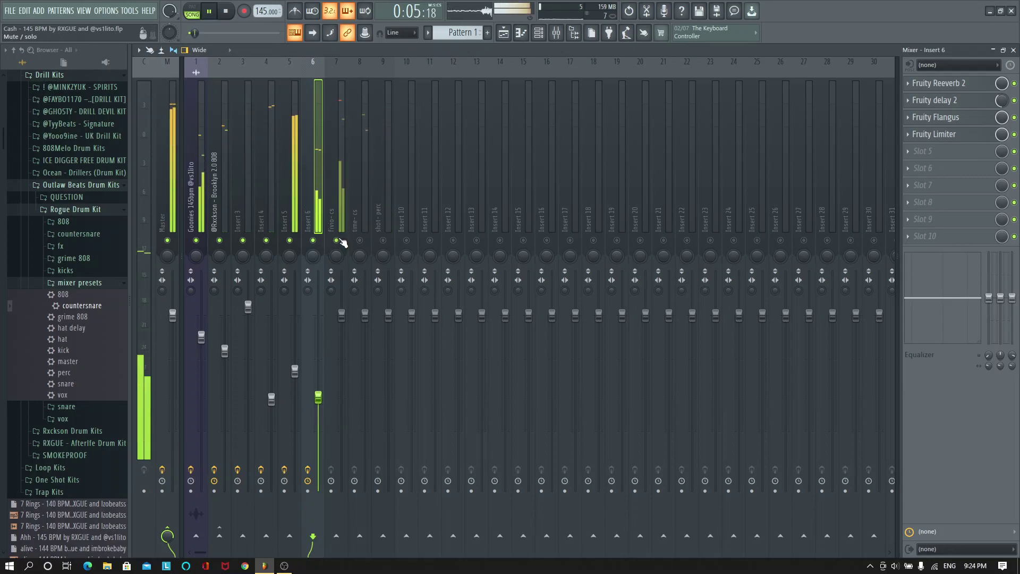
pyautogui.click(337, 241)
# Apply the Rogue Drum Kit countersnare mixer preset to the fivio- cs track and lower its volume to 64% (-8.8 dB)
pyautogui.click(337, 223)
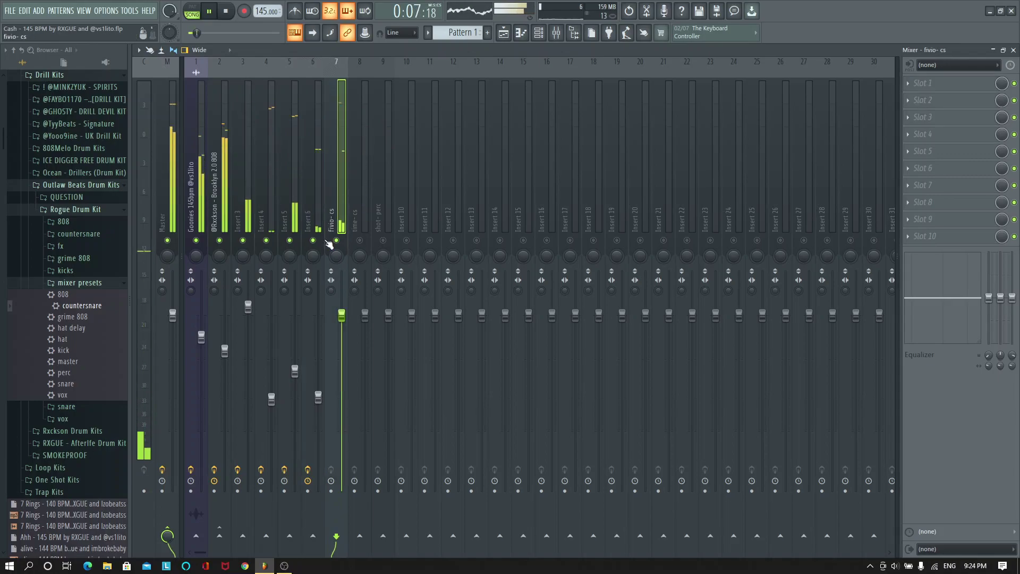
pyautogui.moveTo(76, 327); pyautogui.dragTo(337, 226)
pyautogui.moveTo(341, 324); pyautogui.dragTo(341, 378)
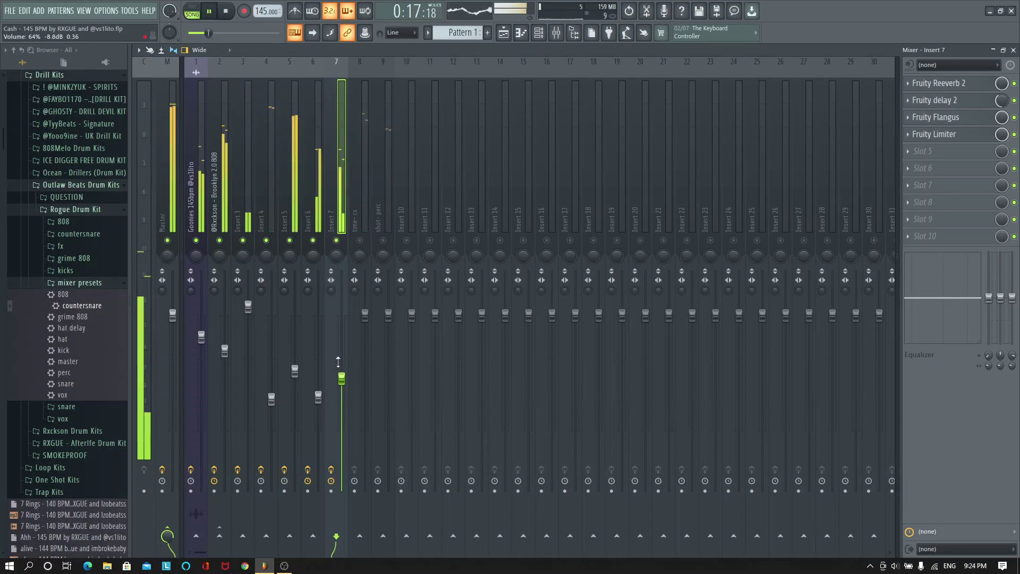
# Enable the time- cs track, apply the Rogue Drum Kit hat delay mixer preset and lower its volume to 49% (-13.0 dB)
pyautogui.click(361, 241)
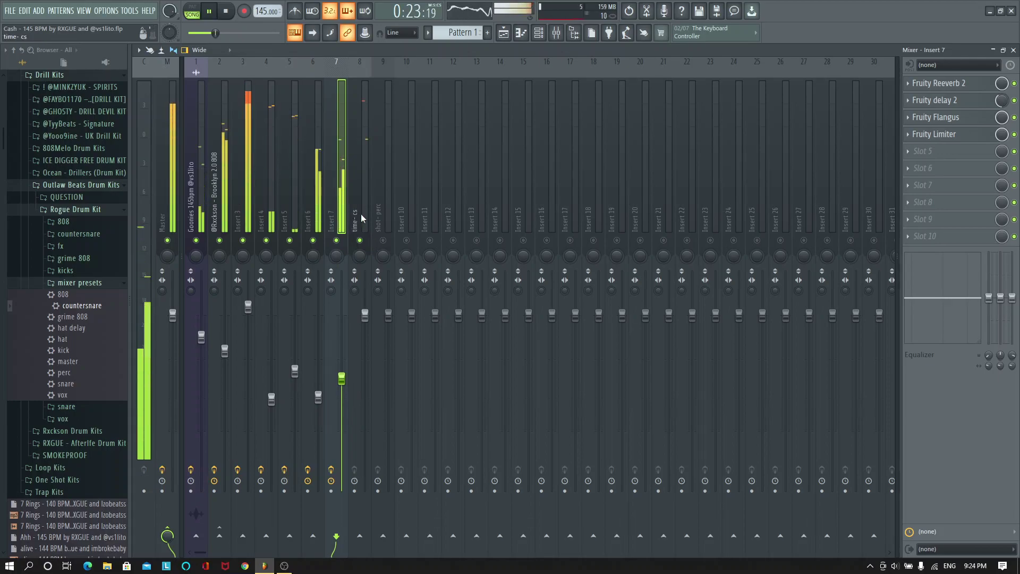
pyautogui.click(362, 221)
pyautogui.moveTo(84, 344); pyautogui.dragTo(364, 226)
pyautogui.moveTo(365, 319); pyautogui.dragTo(368, 408)
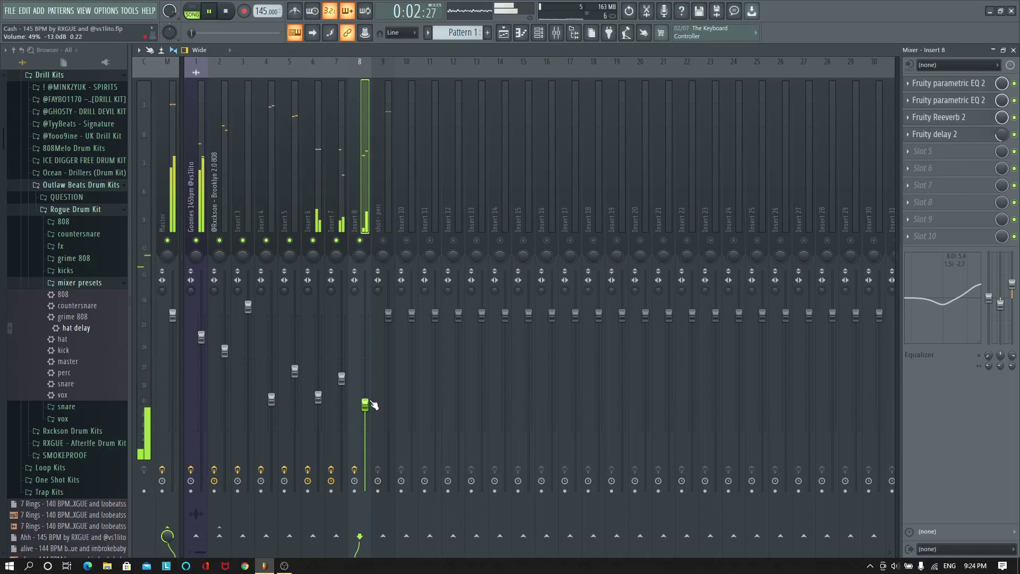
pyautogui.press('space')
# Try the Shot mixer track state on the shot- perc track and lower the track's volume against playback
pyautogui.click(390, 195)
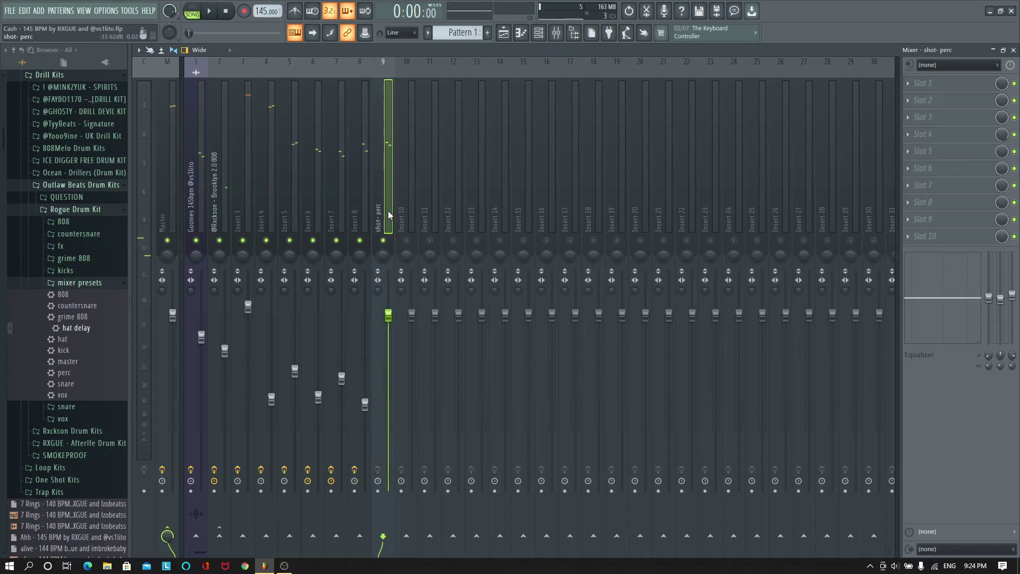
pyautogui.rightClick(390, 194)
pyautogui.click(448, 114)
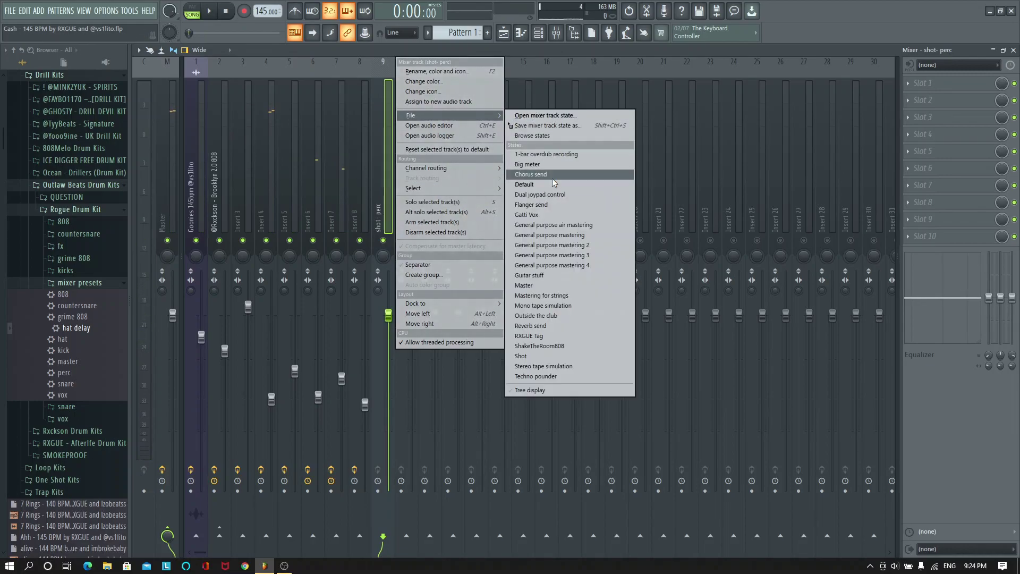
pyautogui.click(553, 356)
pyautogui.press('space')
pyautogui.press('space')
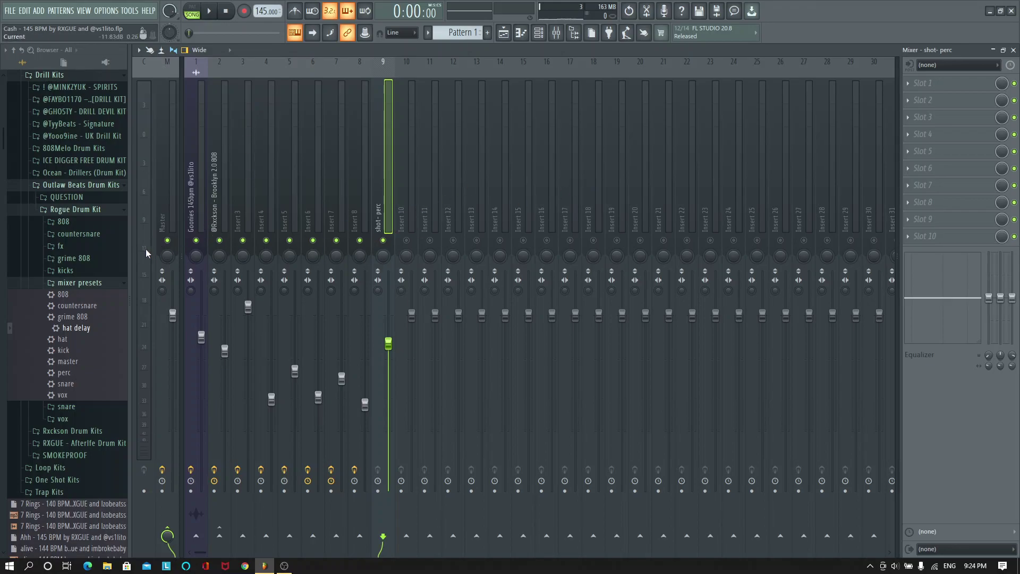
# Collapse the mixer presets folder and play back the full mix, checking the effect slots of the 808 and Goonies tracks
pyautogui.click(106, 283)
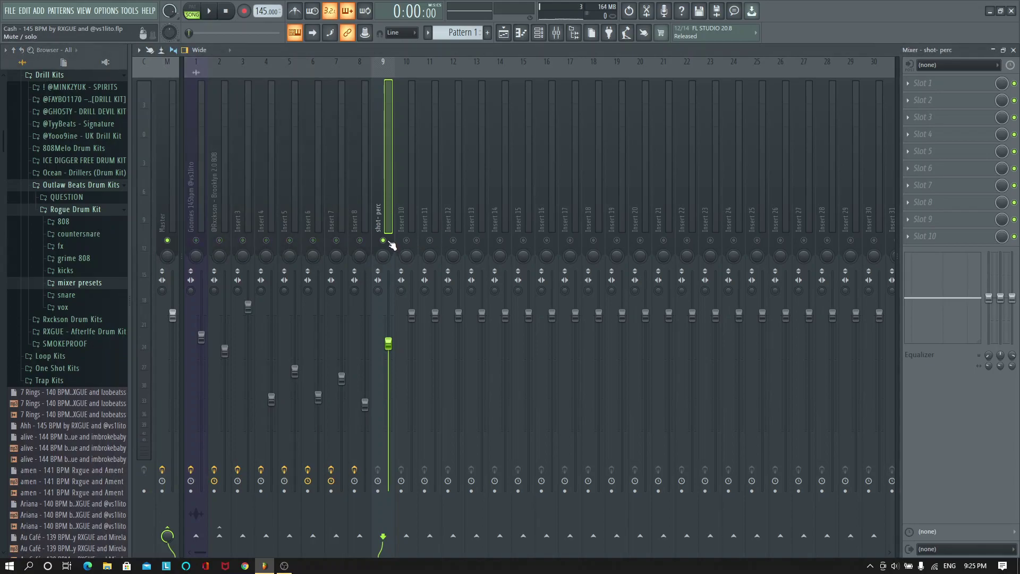
pyautogui.press('space')
pyautogui.click(222, 192)
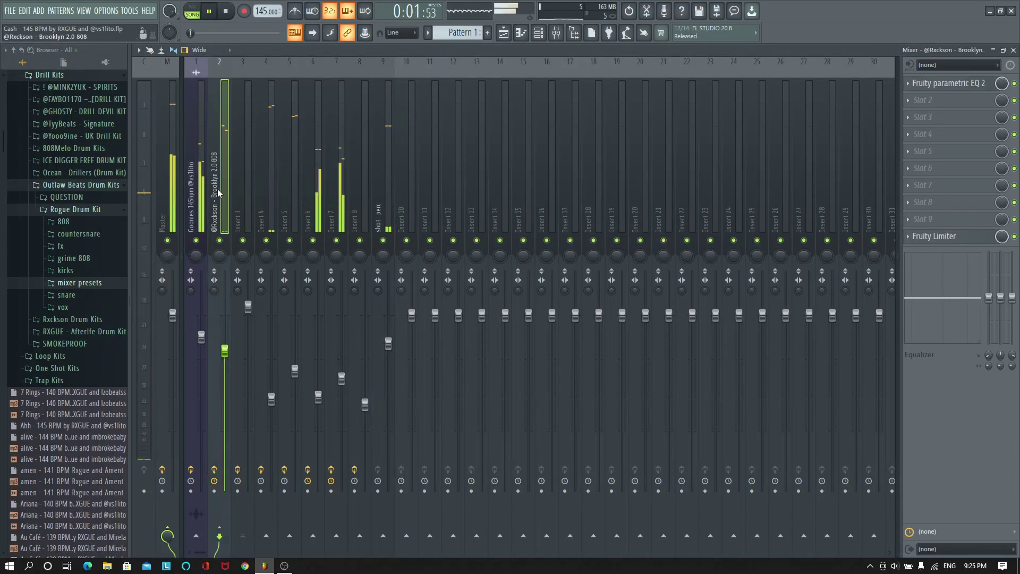
pyautogui.click(197, 186)
pyautogui.click(5, 10)
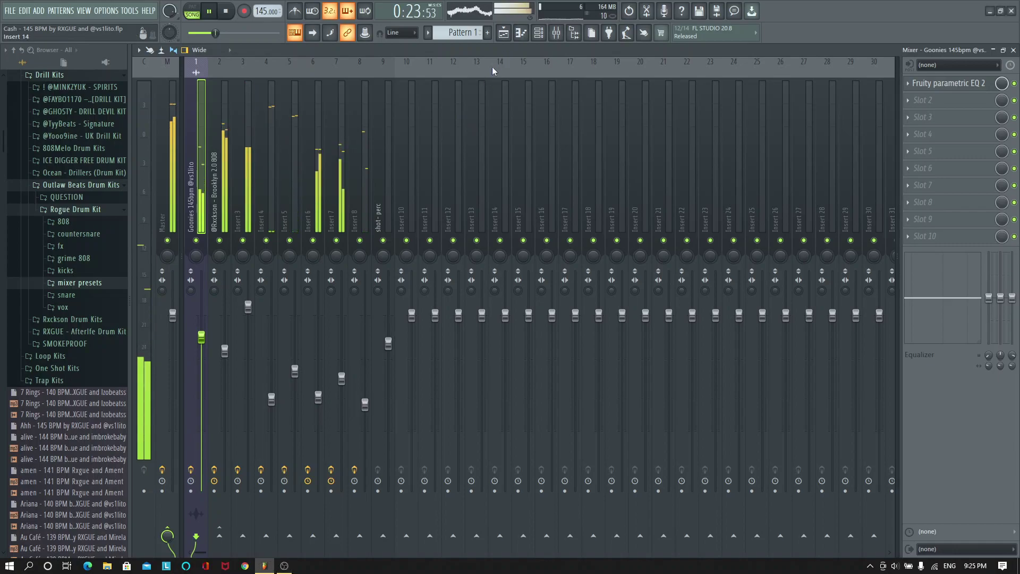
pyautogui.press('space')
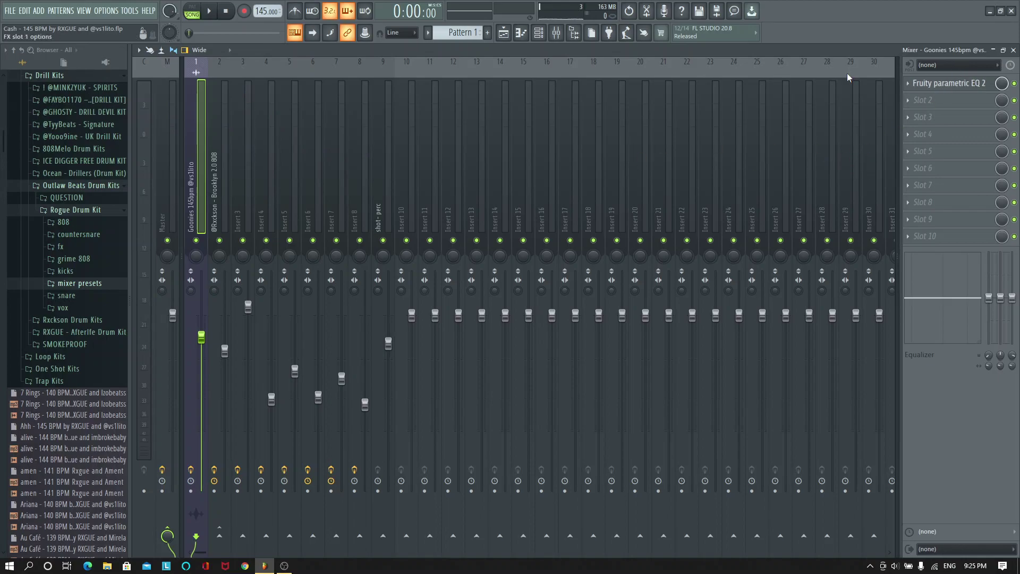
pyautogui.click(219, 192)
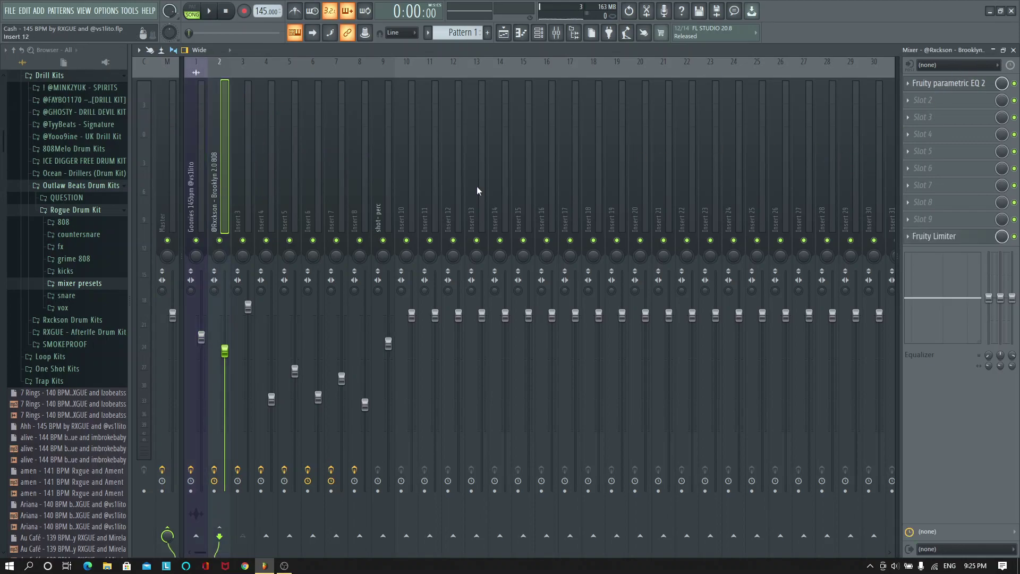
# Close the mixer, delete the Pattern 1 clips and second Goonies clip from the playlist, and slice the remaining Goonies clip into three 8-bar clips
pyautogui.click(1013, 50)
pyautogui.rightClick(696, 128)
pyautogui.rightClick(741, 125)
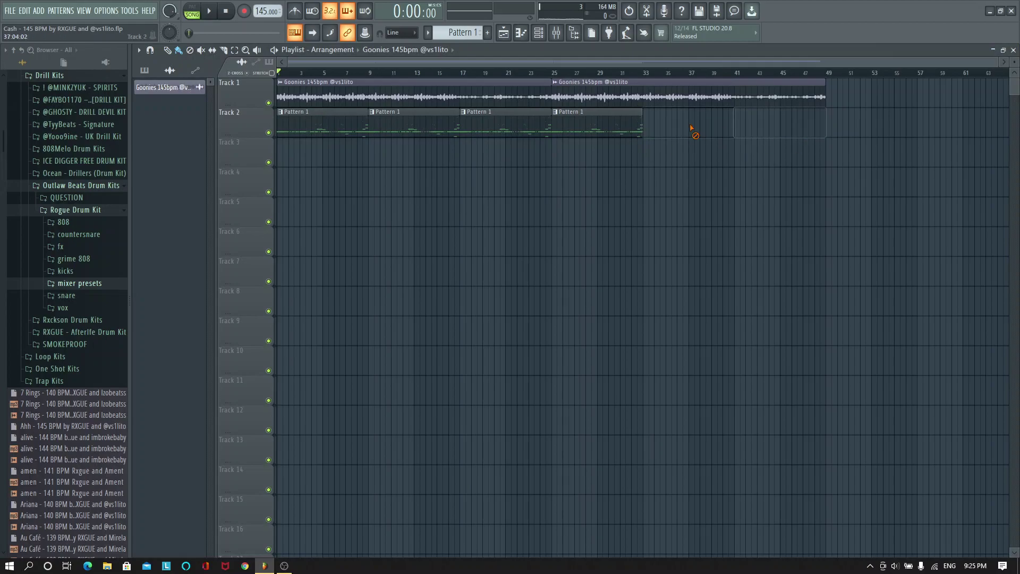
pyautogui.rightClick(638, 125)
pyautogui.rightClick(647, 107)
pyautogui.rightClick(399, 128)
pyautogui.rightClick(325, 127)
pyautogui.rightClick(497, 125)
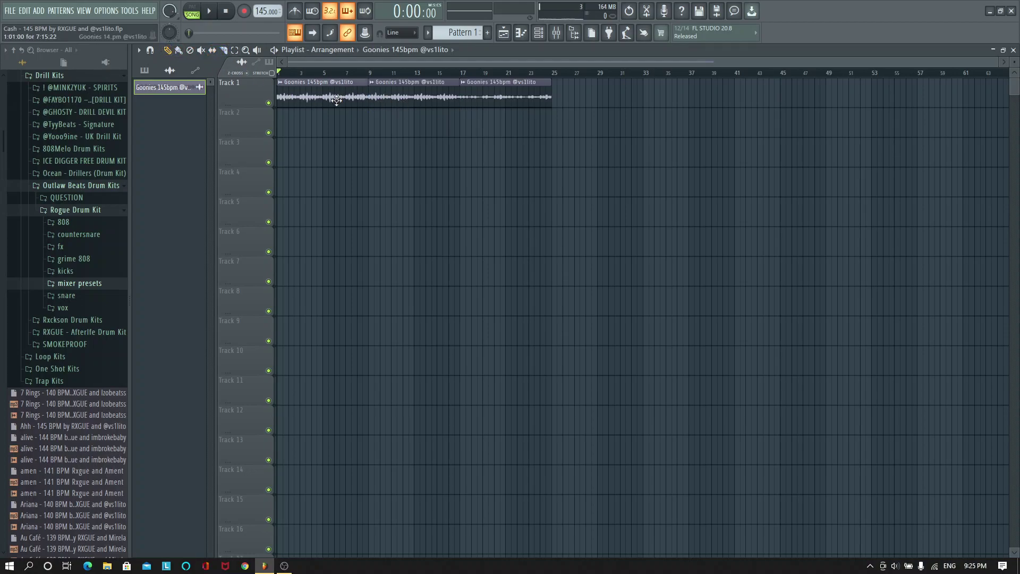
# Rearrange the Goonies clips on Track 1, moving the first to bar 25, the second to bar 1 and the third to bar 9
pyautogui.moveTo(336, 99); pyautogui.dragTo(610, 106)
pyautogui.moveTo(433, 100); pyautogui.dragTo(300, 98)
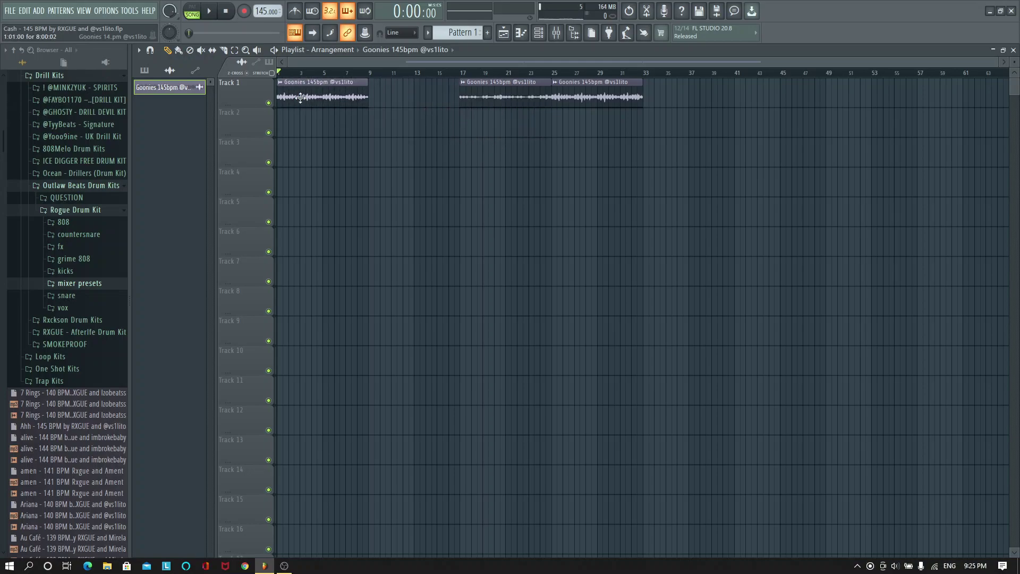
pyautogui.press('space')
pyautogui.scroll(3, 383, 83)
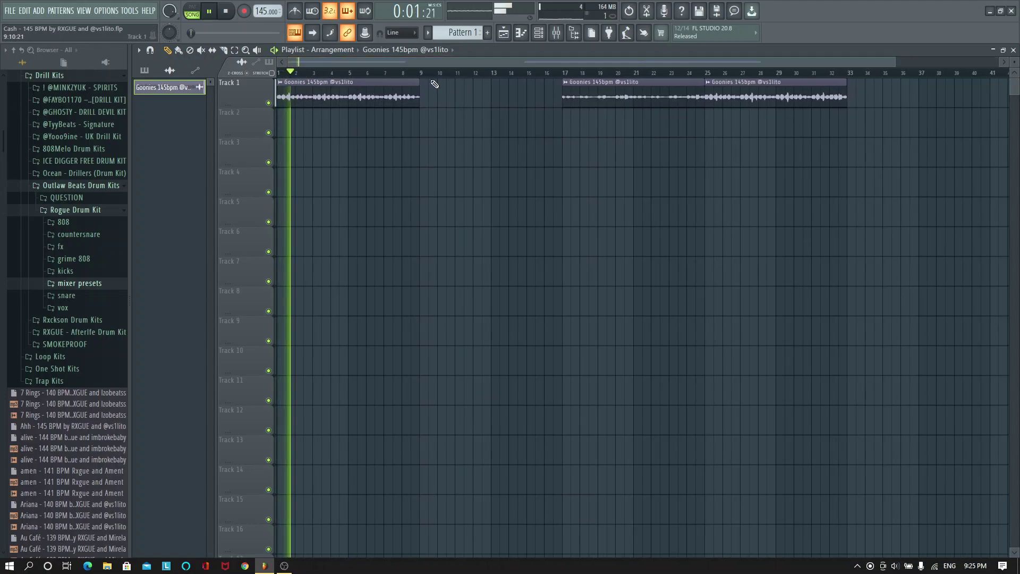
pyautogui.moveTo(554, 101); pyautogui.dragTo(432, 107)
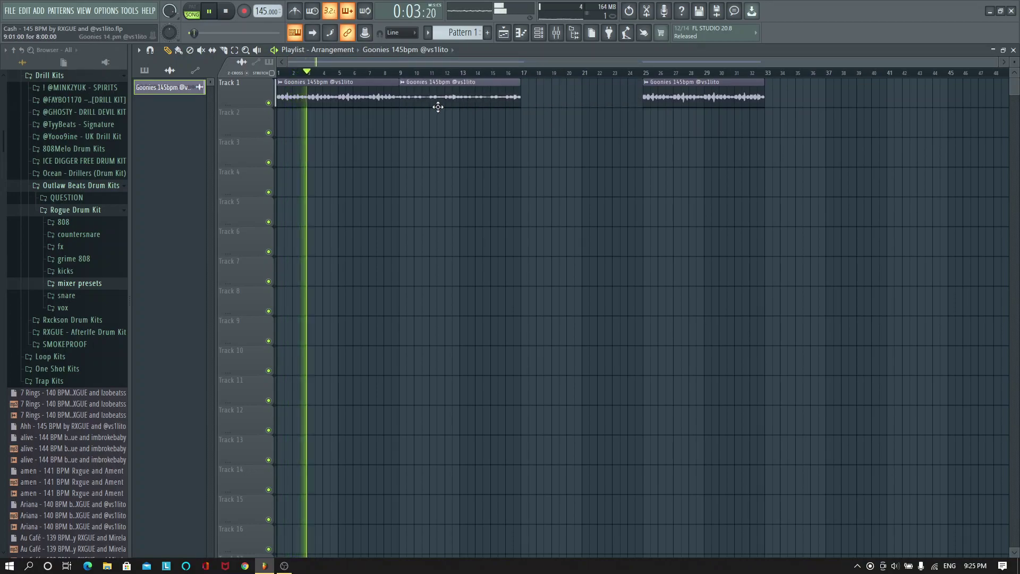
# Move the last Goonies clip on Track 1 to bar 17 and split Pattern 1 by channel
pyautogui.press('space')
pyautogui.moveTo(681, 96); pyautogui.dragTo(559, 96)
pyautogui.click(154, 71)
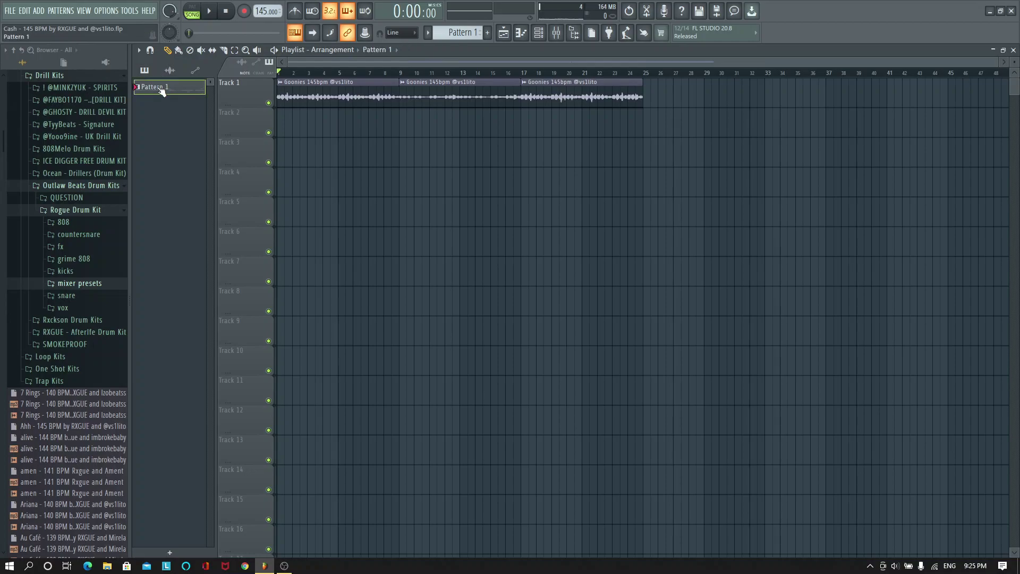
pyautogui.rightClick(162, 92)
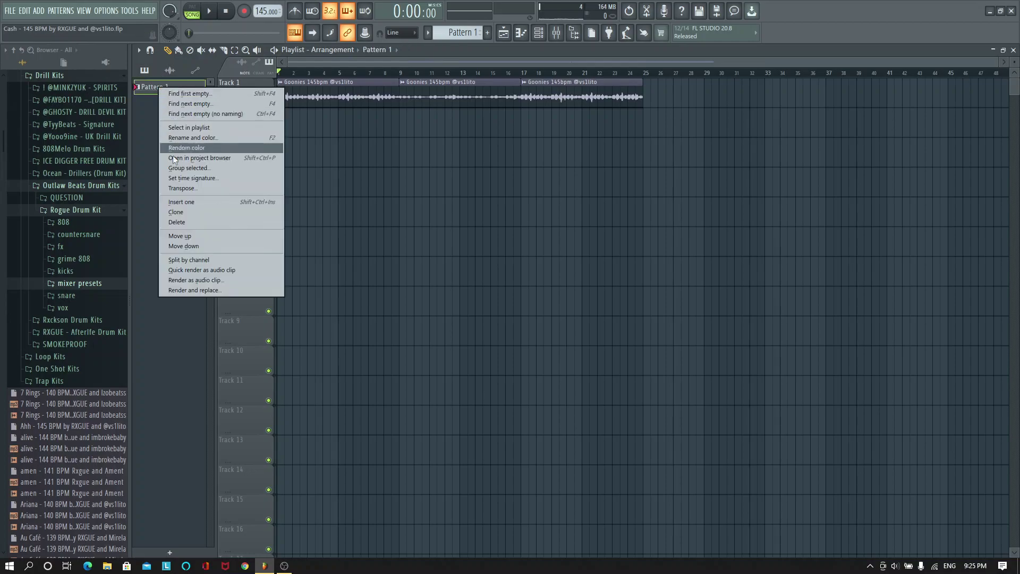
pyautogui.click(195, 258)
# Place all eight split channel patterns at bar 9 on Tracks 2 to 9 and extend the time- cs clip to bar 17
pyautogui.click(174, 119)
pyautogui.moveTo(181, 105); pyautogui.dragTo(183, 198)
pyautogui.moveTo(178, 92); pyautogui.dragTo(400, 135)
pyautogui.click(521, 312)
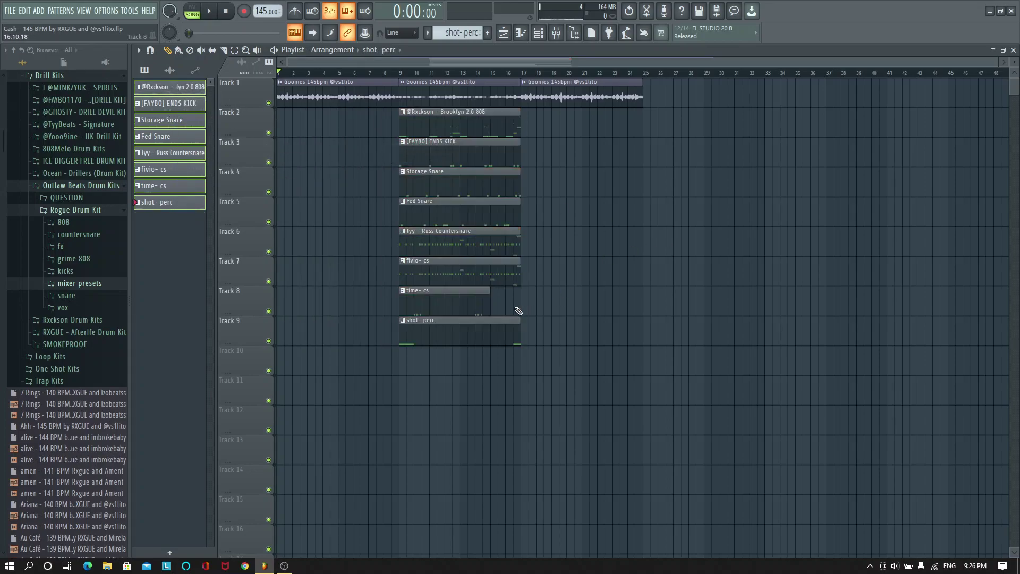
pyautogui.moveTo(487, 296); pyautogui.dragTo(534, 299)
# Duplicate the block of drum pattern clips on Tracks 2 to 9 from bar 9 to bar 17
pyautogui.moveTo(542, 106); pyautogui.dragTo(514, 337)
pyautogui.hotkey('ctrl', 'b')
pyautogui.click(561, 146)
# Play back the arrangement from bar 9 to check the drums with the Goonies sample, and return to the song start
pyautogui.press('space')
pyautogui.click(399, 74)
pyautogui.scroll(2, 400, 74)
pyautogui.scroll(2, 401, 75)
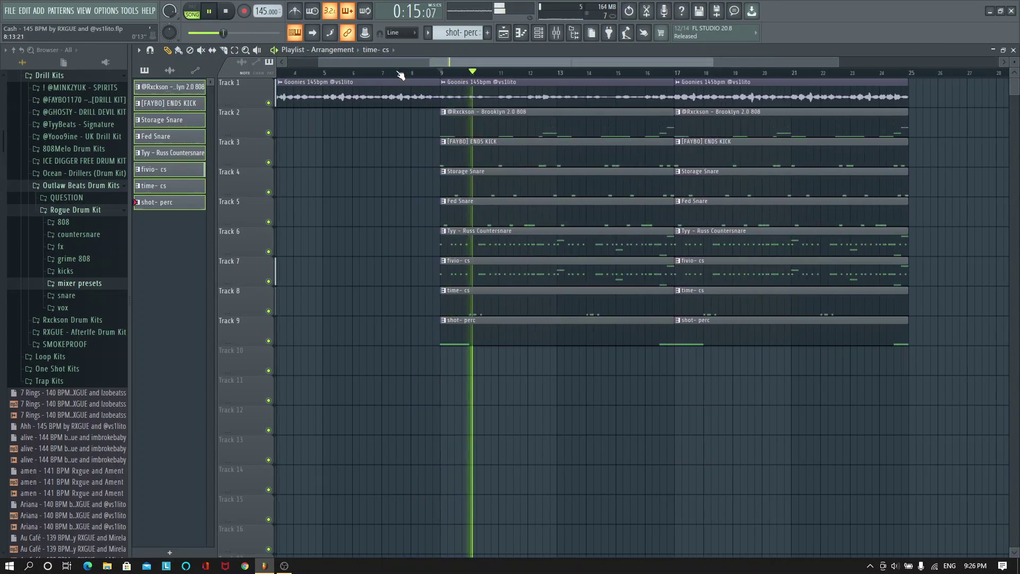
pyautogui.scroll(-2, 400, 75)
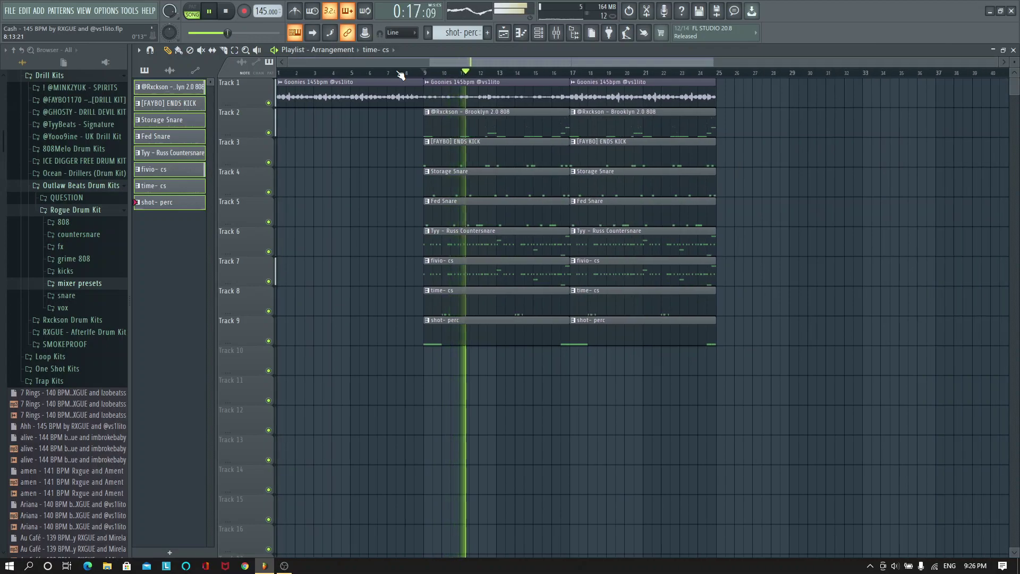
pyautogui.scroll(2, 401, 75)
pyautogui.scroll(-2, 401, 75)
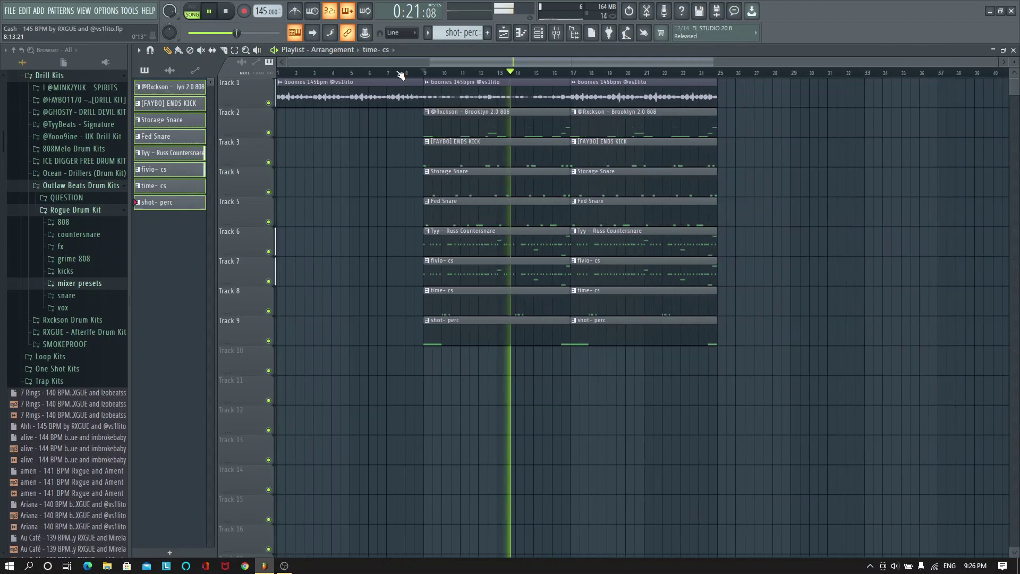
pyautogui.scroll(1, 401, 75)
pyautogui.scroll(-1, 400, 75)
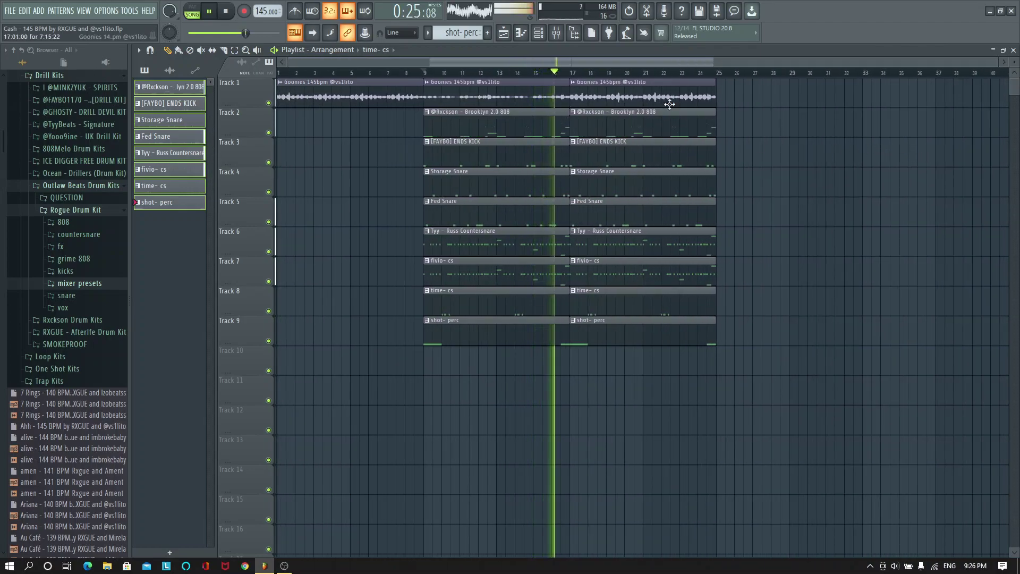
pyautogui.scroll(1, 712, 75)
pyautogui.scroll(-1, 688, 77)
pyautogui.scroll(1, 684, 79)
pyautogui.scroll(-1, 669, 80)
pyautogui.press('space')
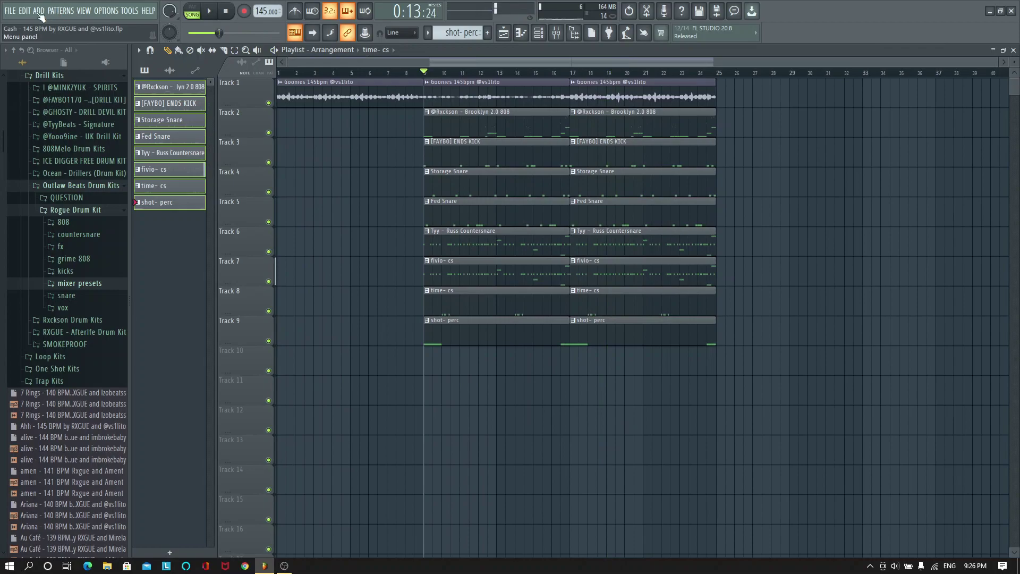
pyautogui.click(16, 10)
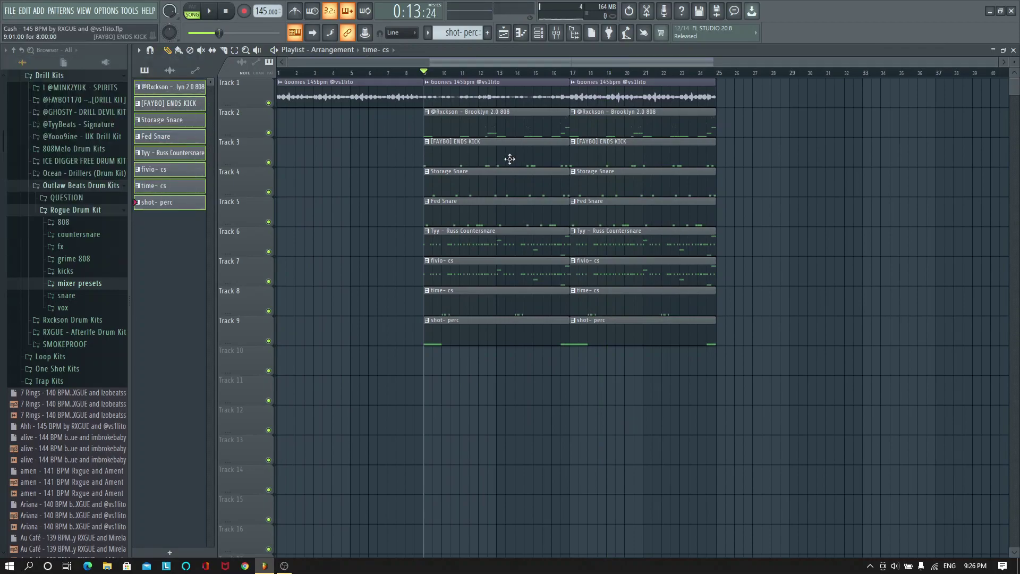
pyautogui.press('Home')
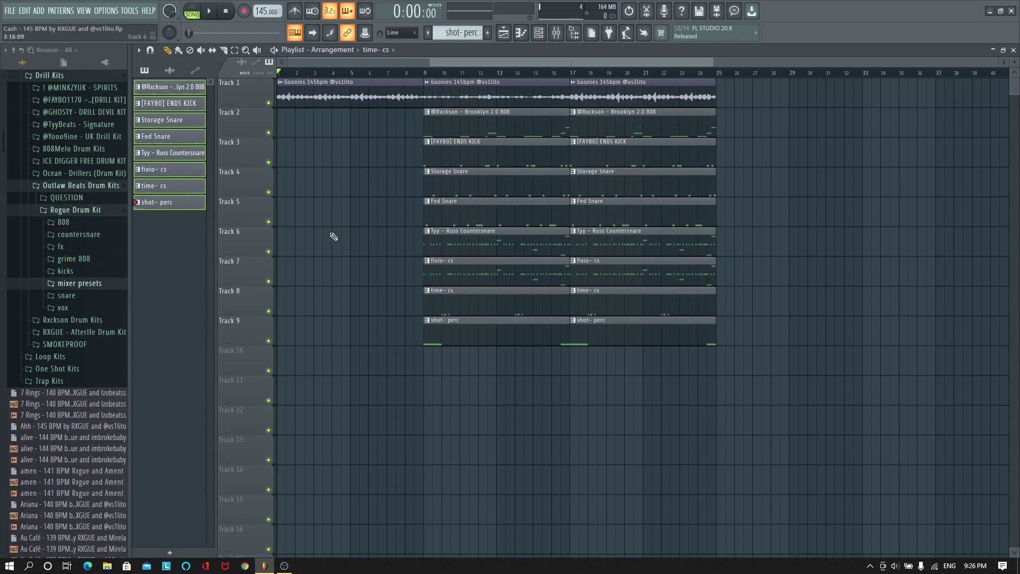
# Isolate the Storage Snare and Fed Snare tracks and play them together from bar 9
pyautogui.rightClick(268, 222)
pyautogui.click(268, 192)
pyautogui.click(428, 73)
pyautogui.press('space')
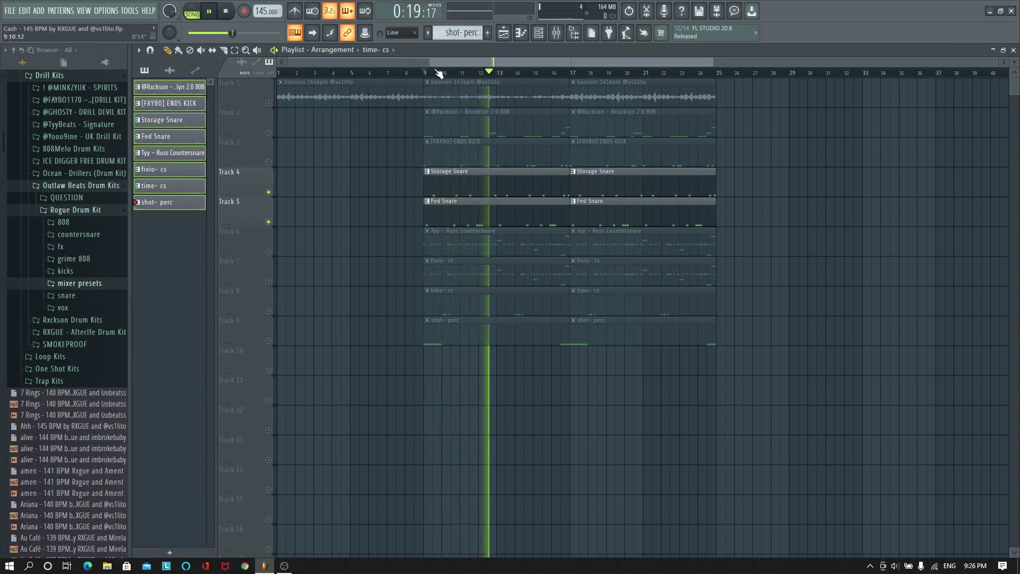
pyautogui.press('space')
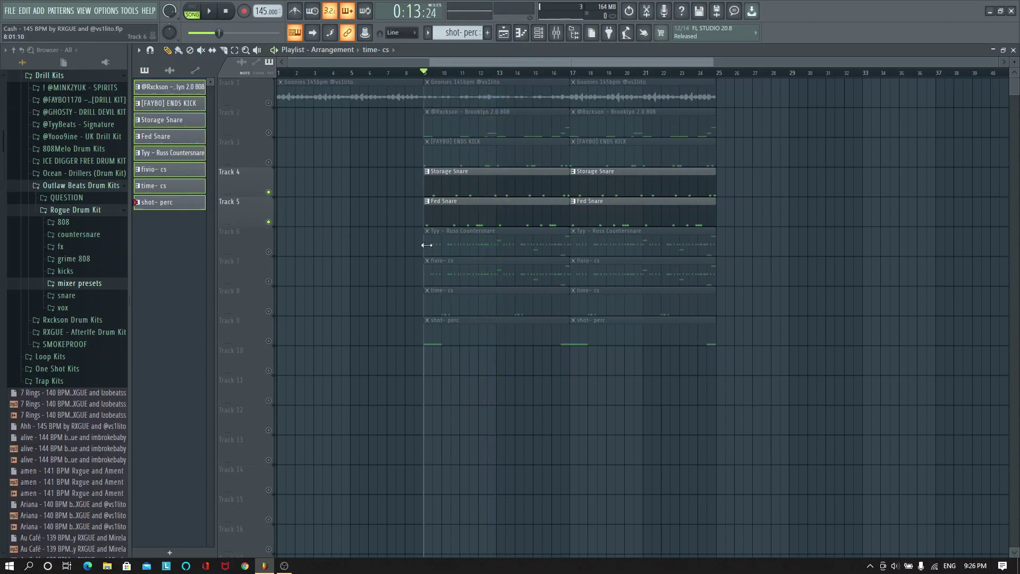
# Mute the Fed Snare track to hear the Storage Snare alone, and re-enable all playlist tracks
pyautogui.click(270, 222)
pyautogui.press('space')
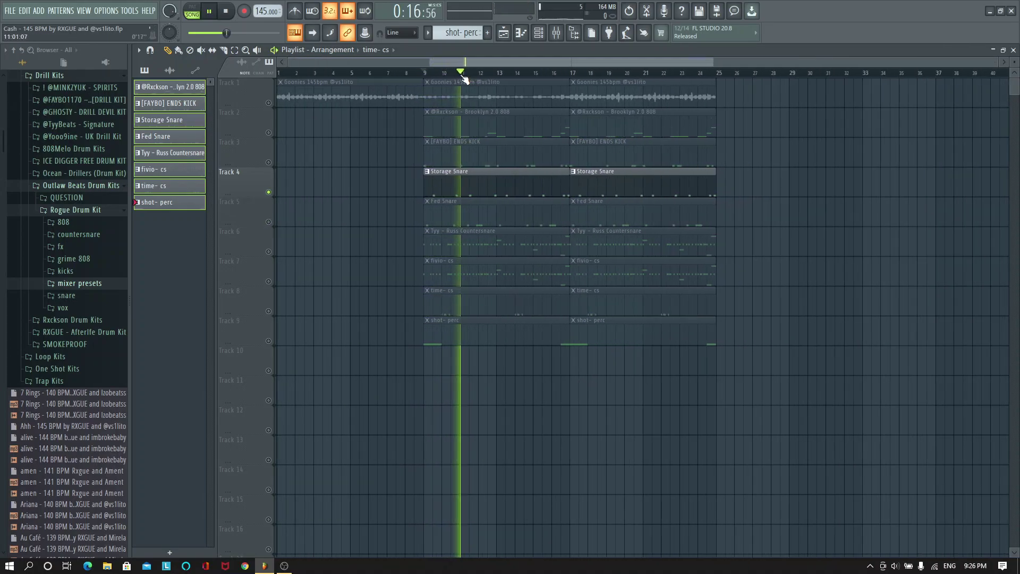
pyautogui.press('space')
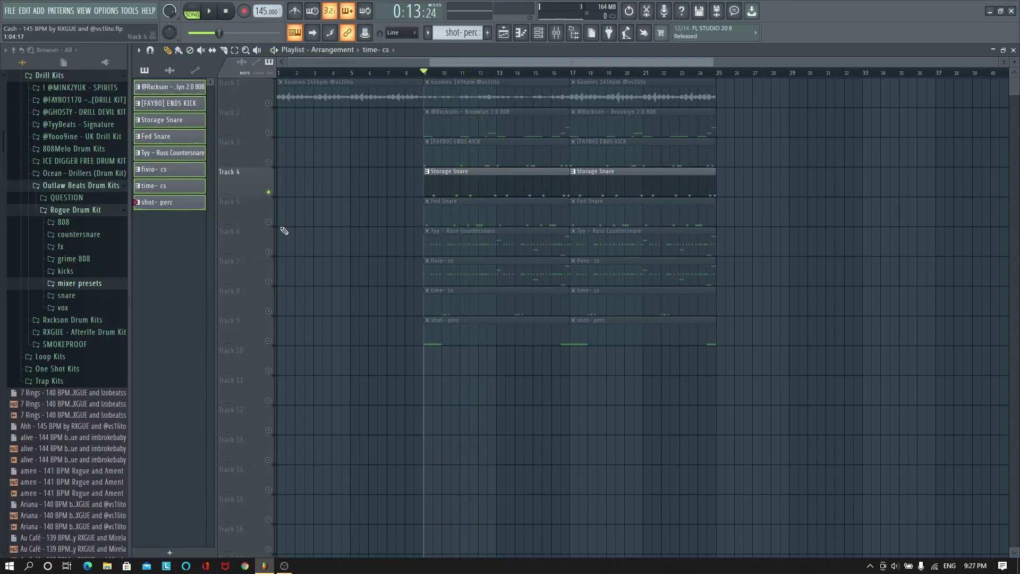
pyautogui.rightClick(268, 192)
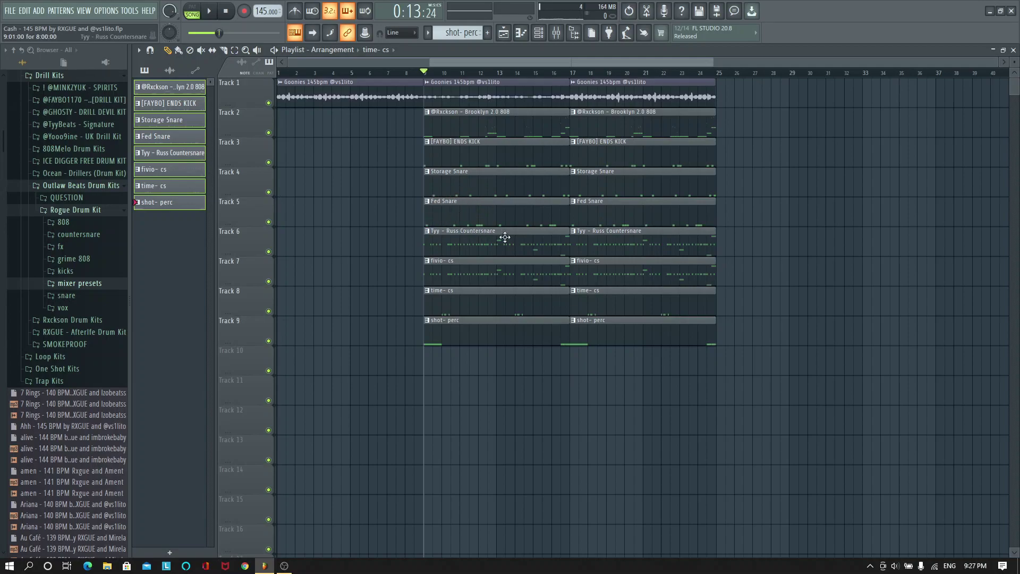
# Copy all Goonies and drum clips from bars 9 to 24 to bar 25 and clear the selection
pyautogui.hotkey('ctrl', 'a')
pyautogui.moveTo(489, 334); pyautogui.dragTo(783, 333)
pyautogui.scroll(-2, 773, 80)
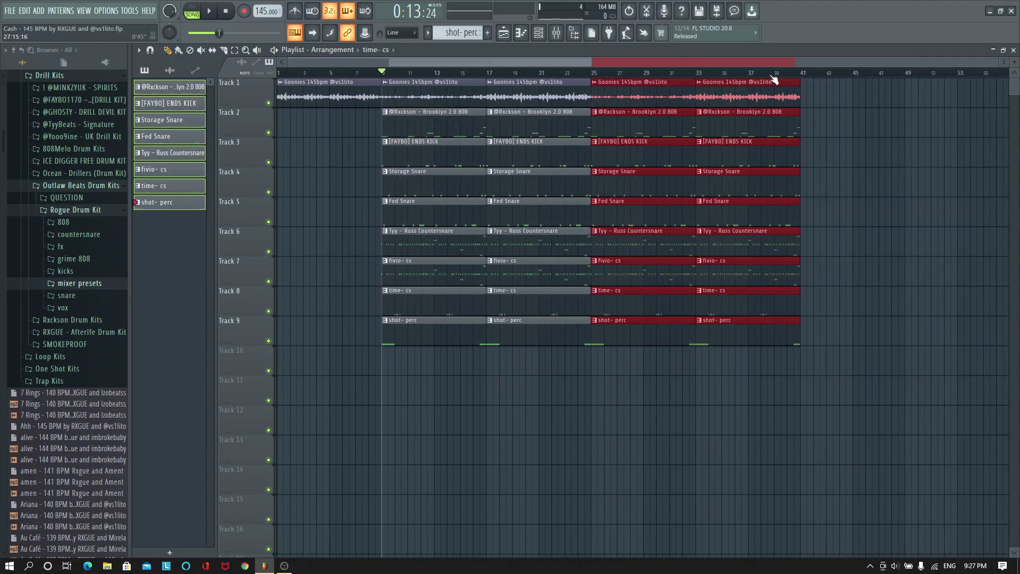
pyautogui.click(310, 124)
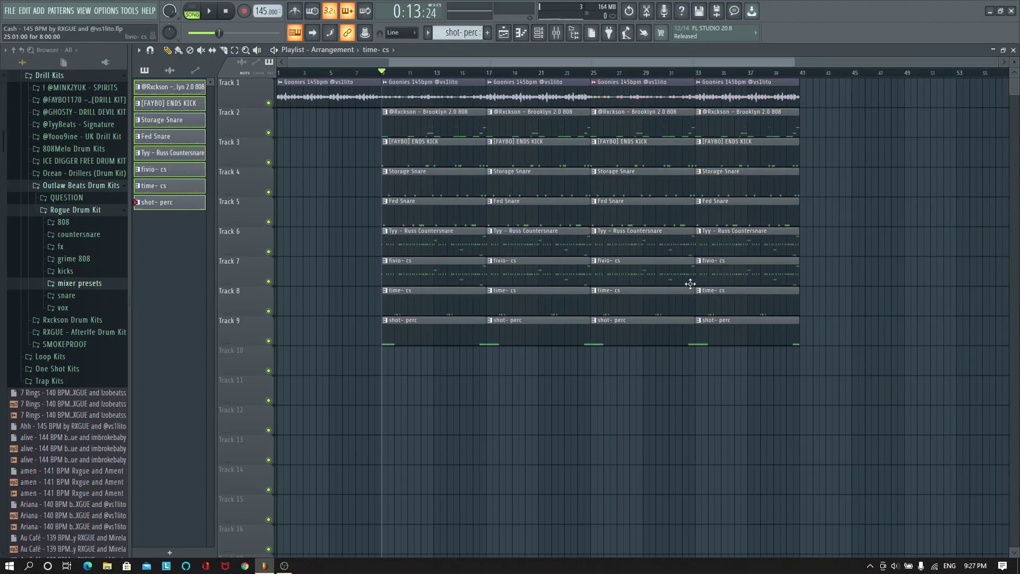
# Delete the Fed Snare clips at bars 9 and 25 and the time- cs clips at bars 9 and 17
pyautogui.rightClick(447, 220)
pyautogui.rightClick(660, 211)
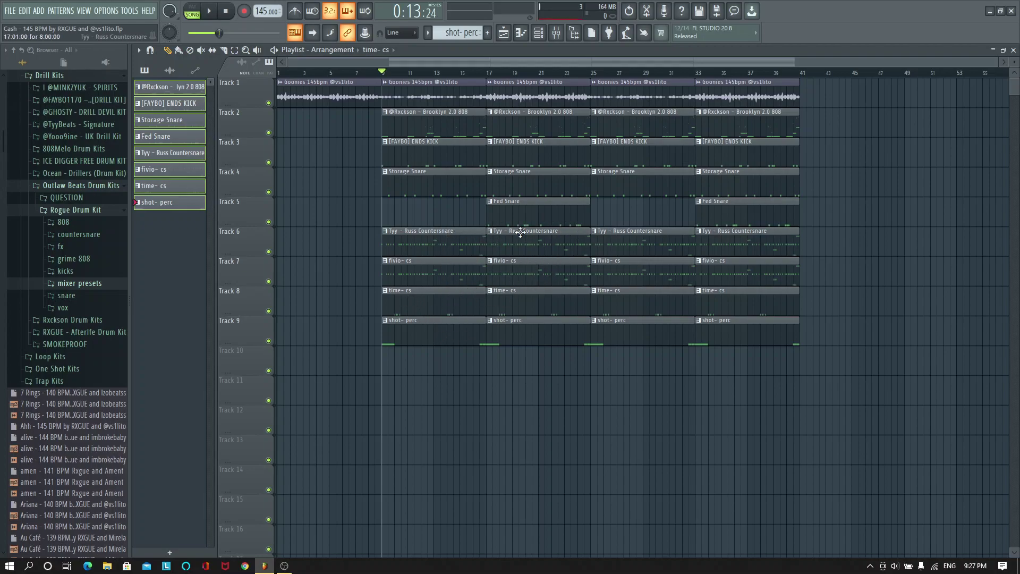
pyautogui.rightClick(499, 300)
pyautogui.rightClick(467, 305)
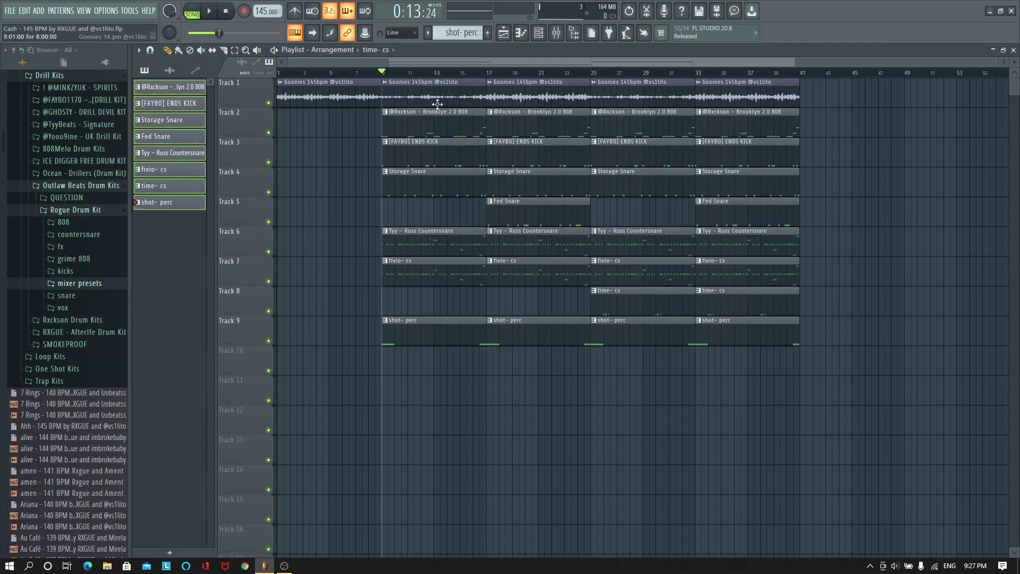
# Mute the ENDS KICK track and make the Brooklyn 2.0 808 clip at bar 17 unique
pyautogui.click(275, 166)
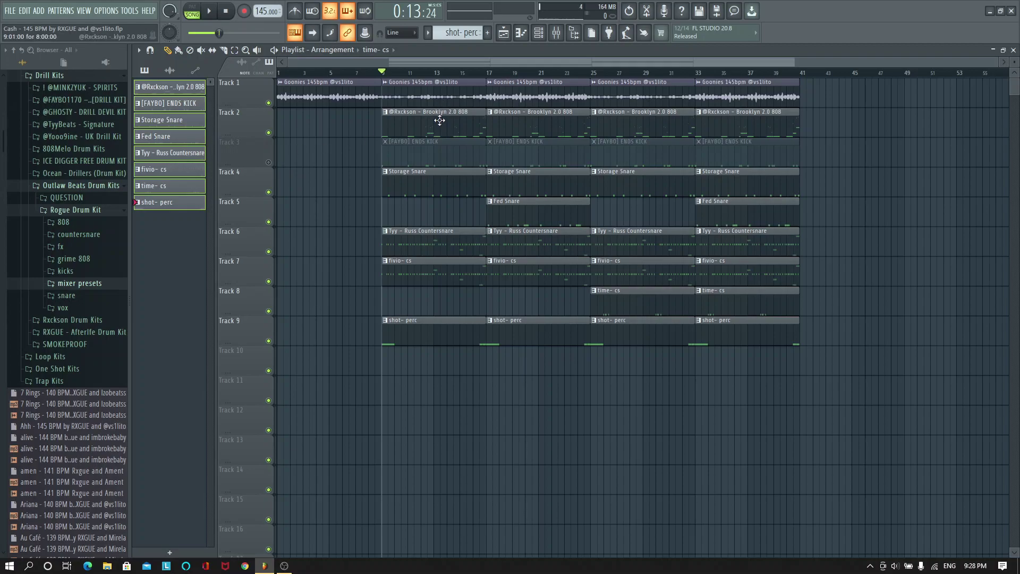
pyautogui.scroll(2, 452, 75)
pyautogui.scroll(-2, 453, 75)
pyautogui.click(489, 74)
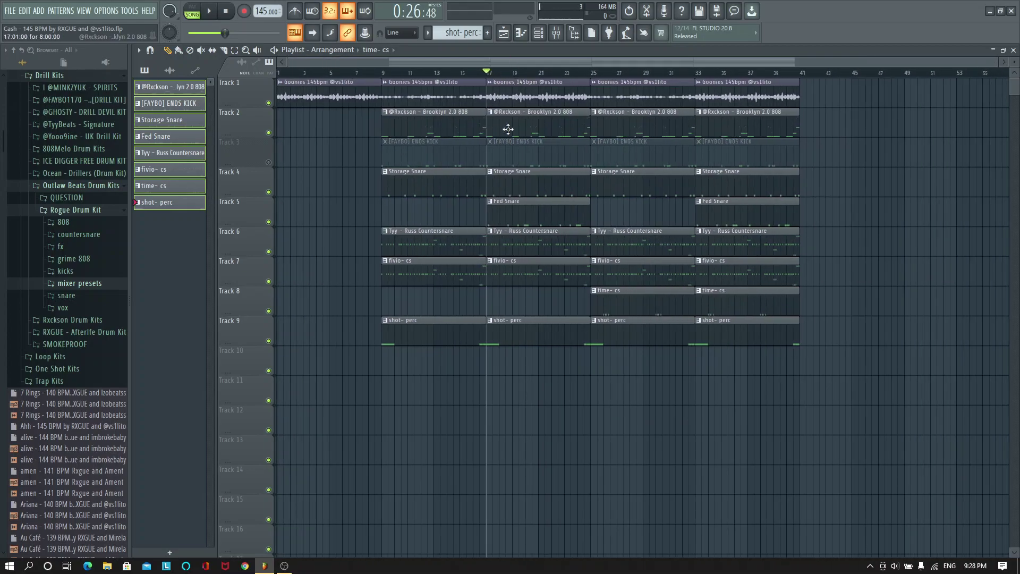
pyautogui.scroll(3, 500, 77)
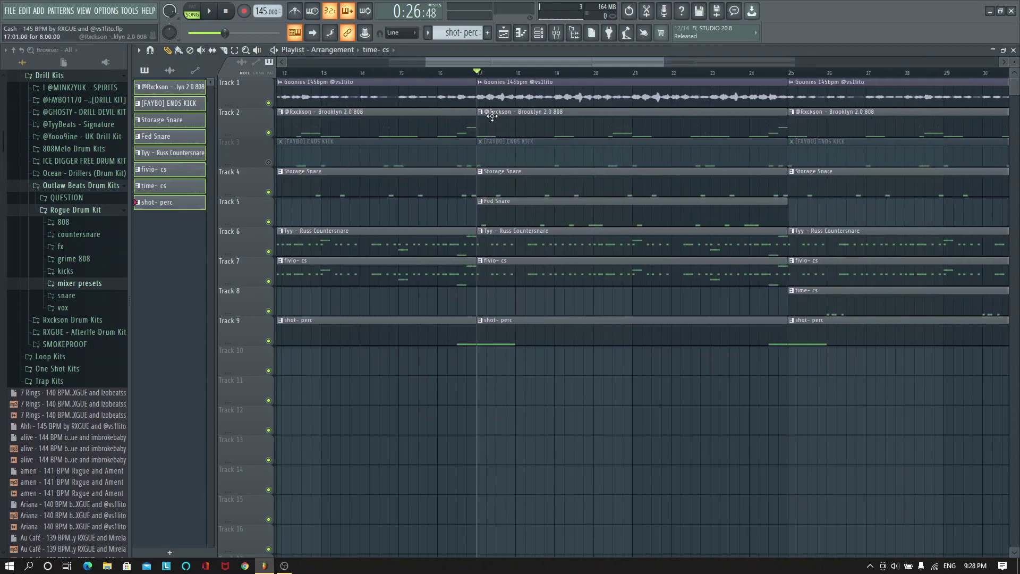
pyautogui.click(483, 116)
pyautogui.click(524, 181)
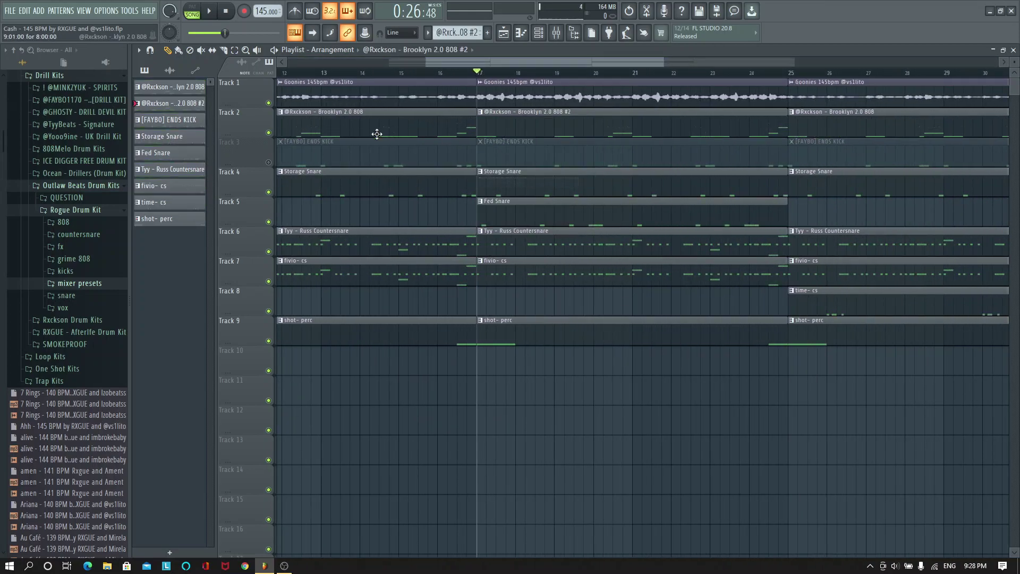
# Solo the 808 track and open the unique bar 17 808 pattern in the piano roll
pyautogui.rightClick(270, 134)
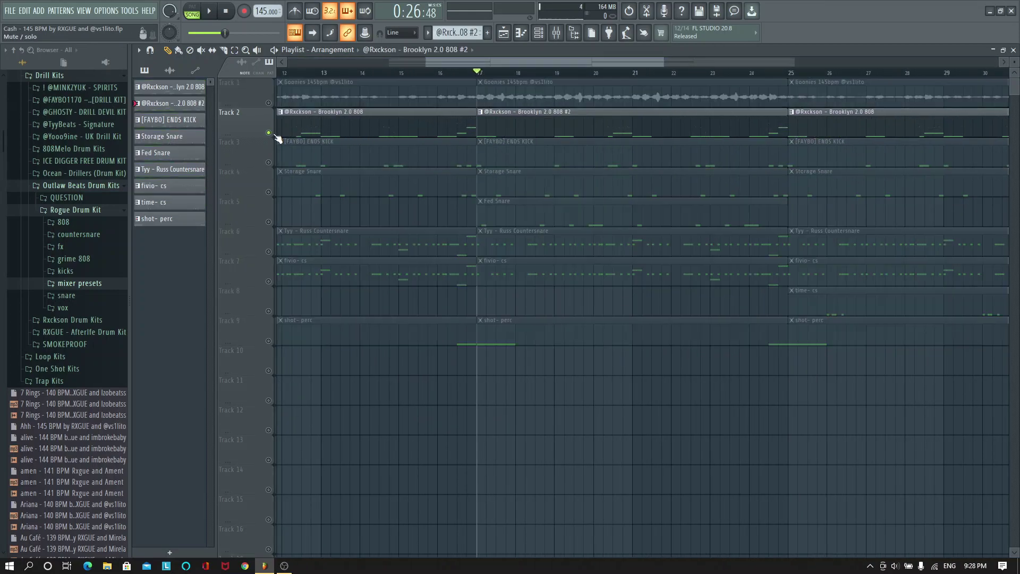
pyautogui.doubleClick(532, 125)
pyautogui.click(191, 242)
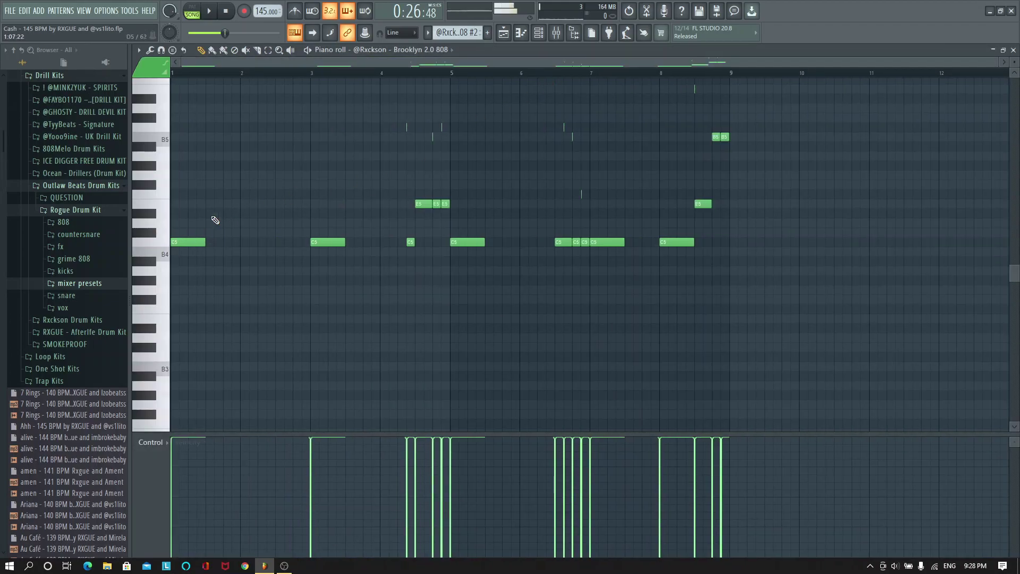
pyautogui.scroll(2, 258, 77)
pyautogui.hscroll(-1, 269, 133)
pyautogui.scroll(3, 292, 159)
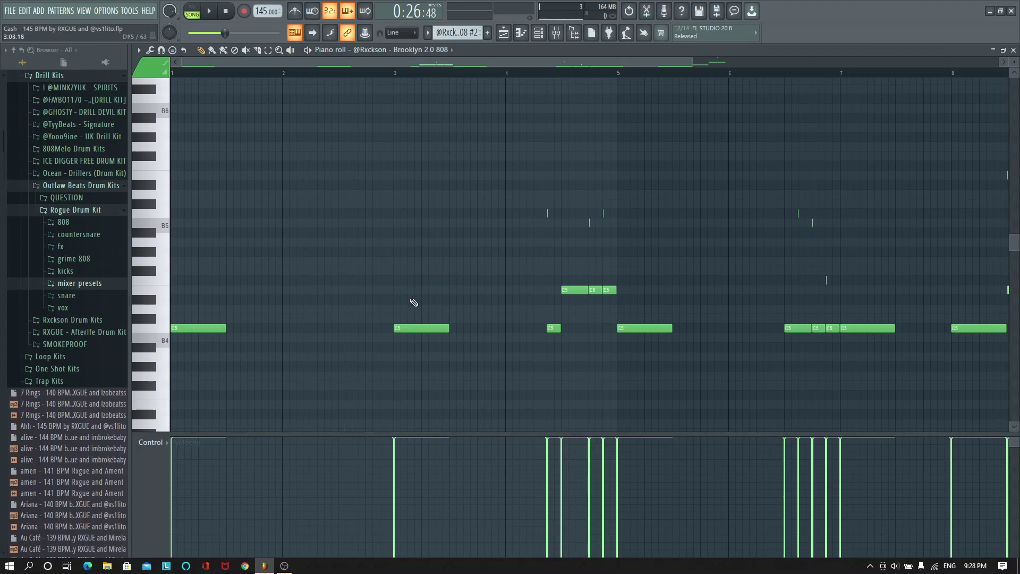
# Add three short C5 notes in the second half of bar 2 of the 808 pattern, checking against playback
pyautogui.click(341, 328)
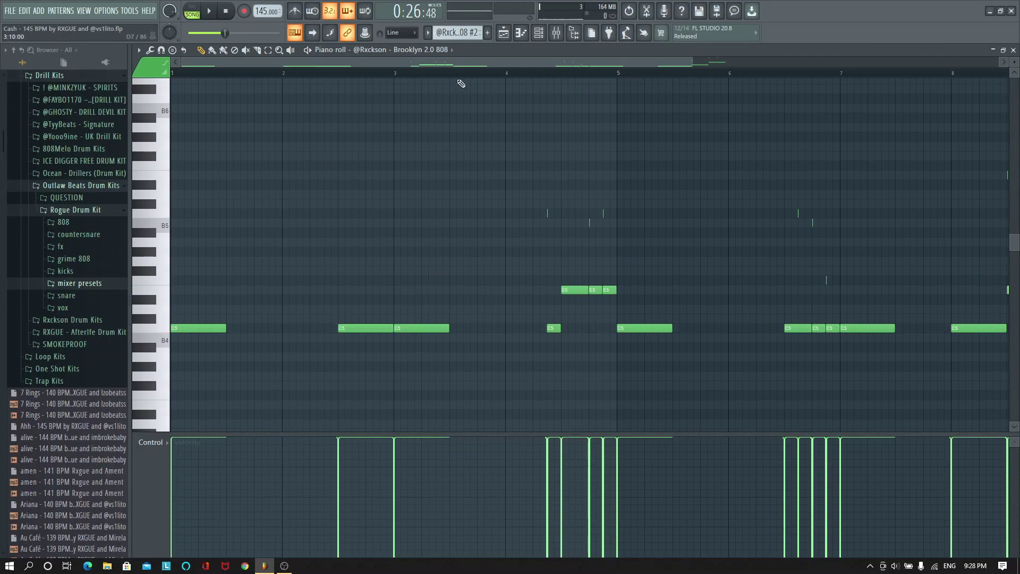
pyautogui.scroll(-2, 459, 85)
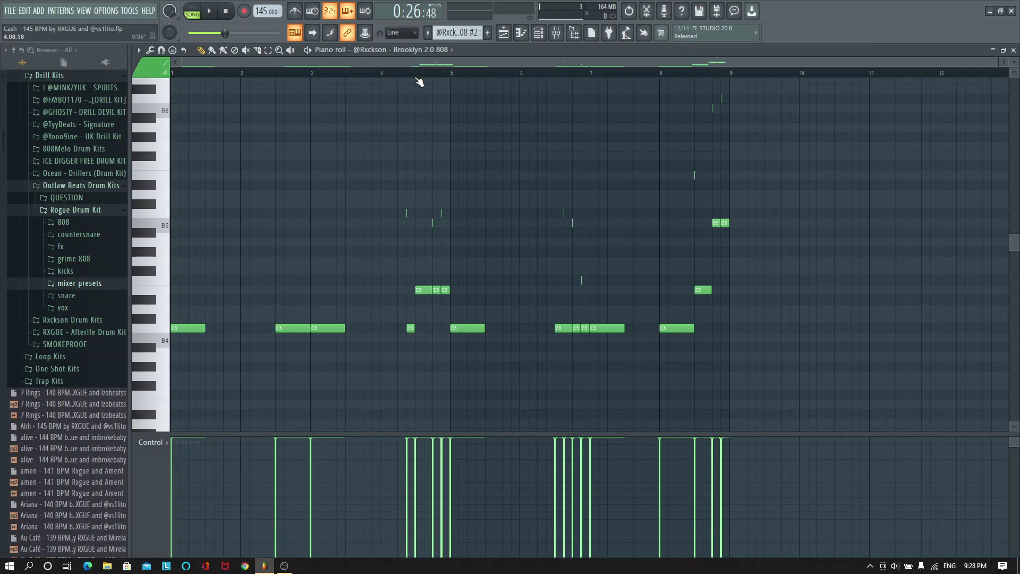
pyautogui.scroll(2, 417, 83)
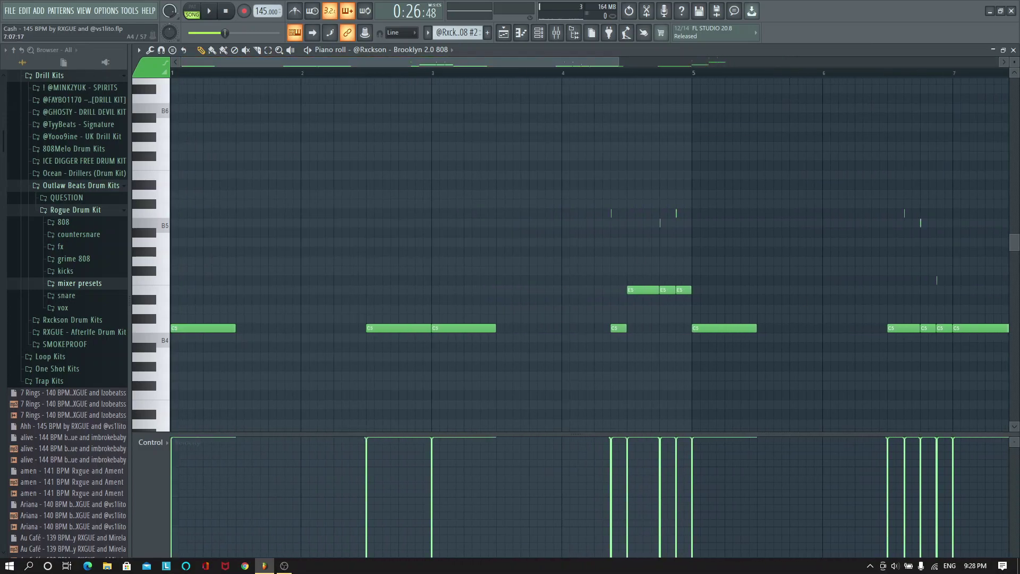
pyautogui.press('space')
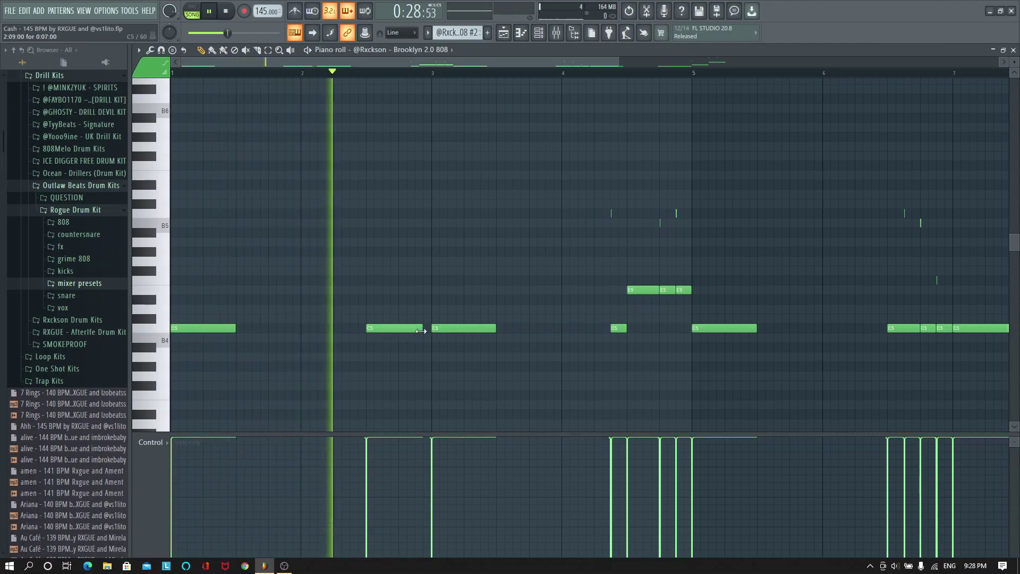
pyautogui.moveTo(427, 333); pyautogui.dragTo(382, 333)
pyautogui.click(393, 329)
pyautogui.click(417, 328)
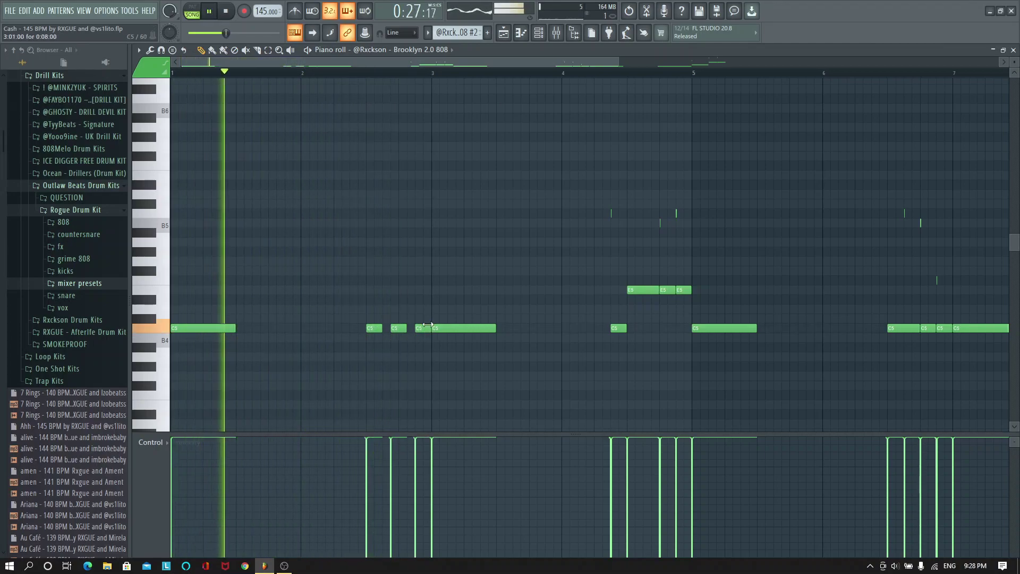
pyautogui.click(353, 329)
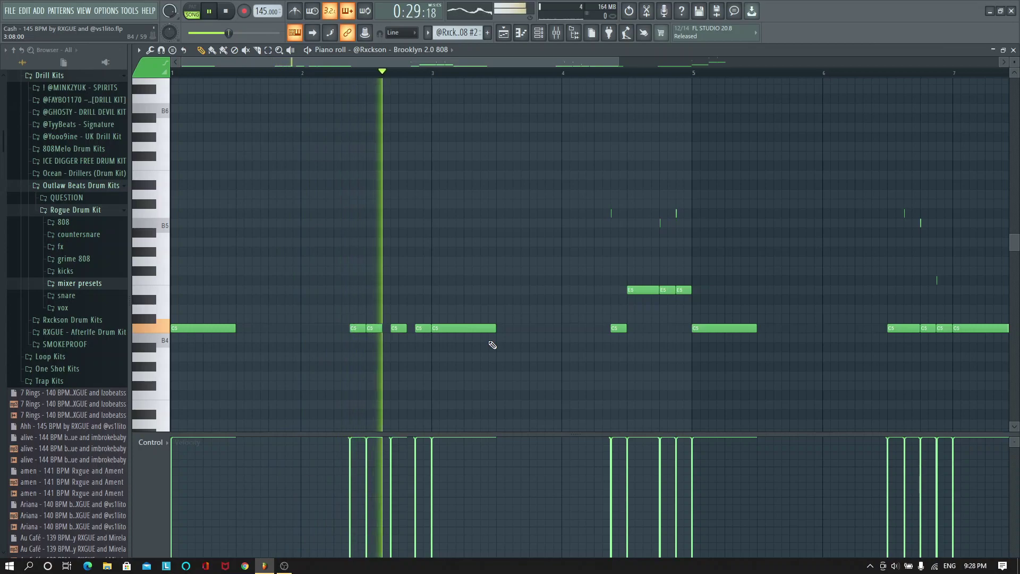
pyautogui.rightClick(353, 329)
# Delete the three E5 notes at the end of bar 4 of the 808 pattern
pyautogui.rightClick(666, 290)
pyautogui.rightClick(684, 289)
pyautogui.rightClick(643, 290)
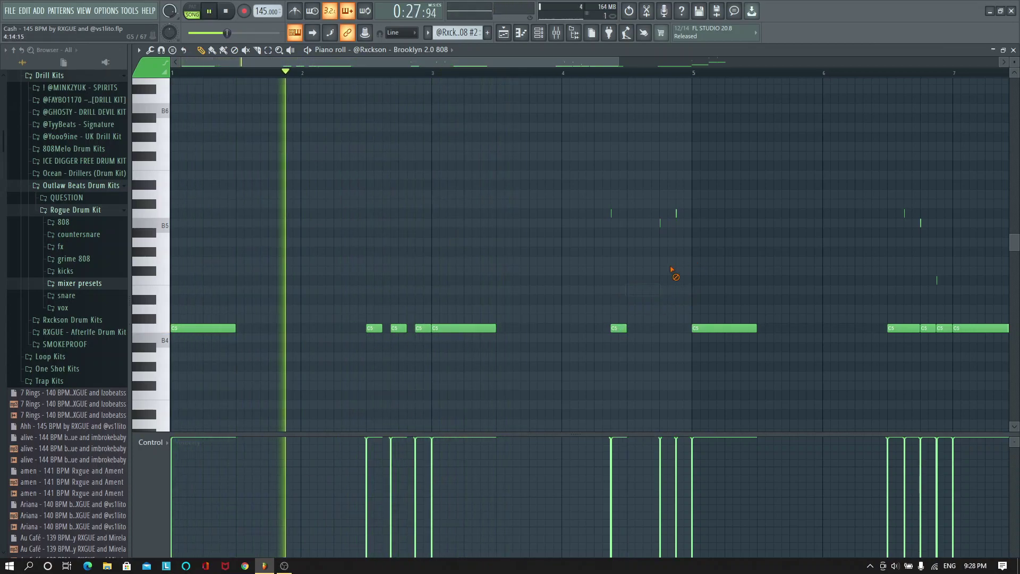
# Start the bar 4 C5 note earlier, add an equal C5 note after it, and move the thin B5 note to that note's start
pyautogui.moveTo(616, 328); pyautogui.dragTo(605, 332)
pyautogui.click(629, 327)
pyautogui.press('space')
pyautogui.moveTo(659, 225); pyautogui.dragTo(626, 223)
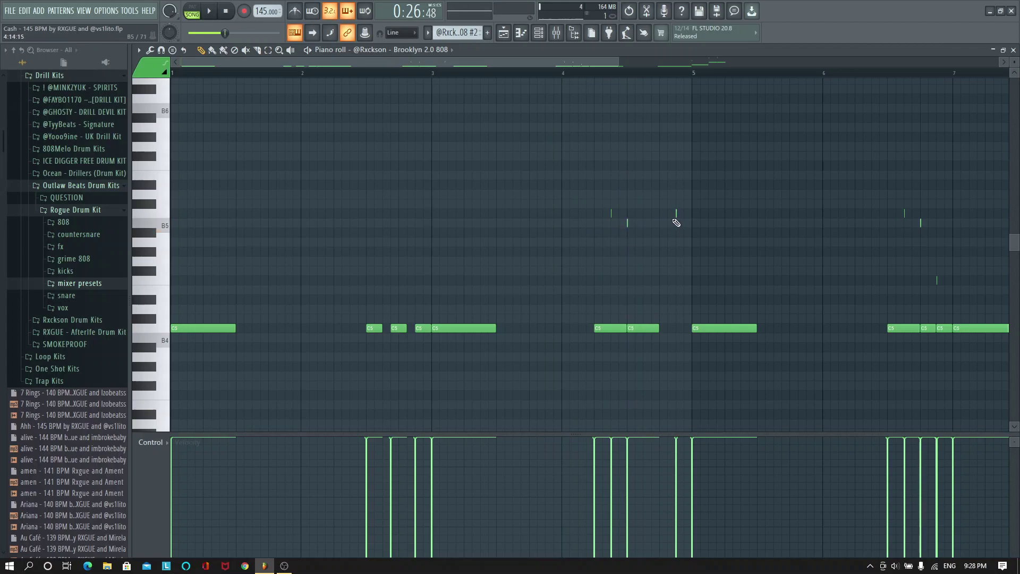
# Add a short C5 note just before bar 5, lower the thin C6 note above it to F5, and play the pattern
pyautogui.click(662, 328)
pyautogui.rightClick(663, 325)
pyautogui.moveTo(656, 312); pyautogui.dragTo(676, 333)
pyautogui.press('space')
pyautogui.scroll(-2, 713, 83)
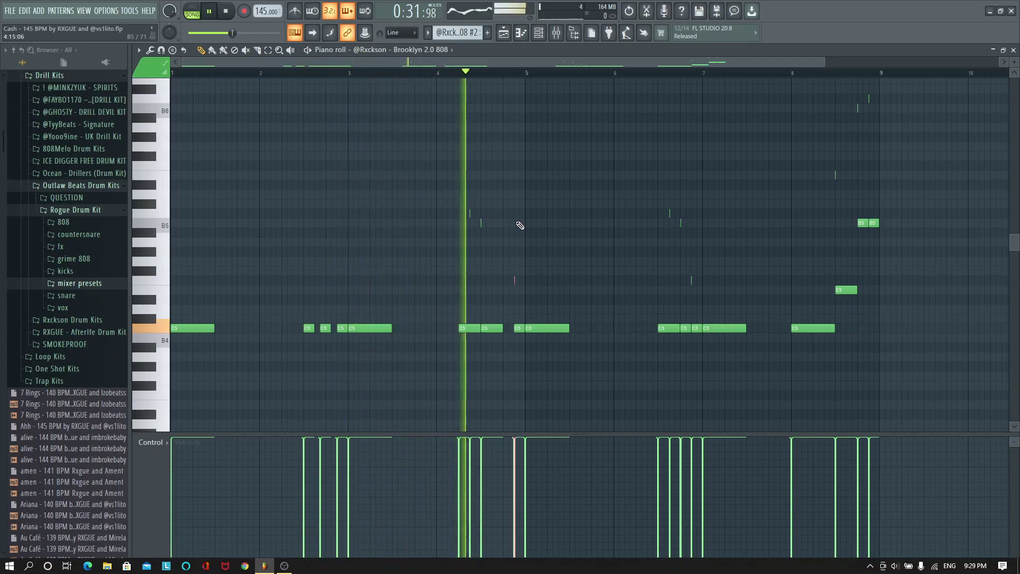
# Move the thin C6 slide note in bar 4 back to the start of the first C5 note there and play from bar 4
pyautogui.scroll(2, 475, 106)
pyautogui.press('space')
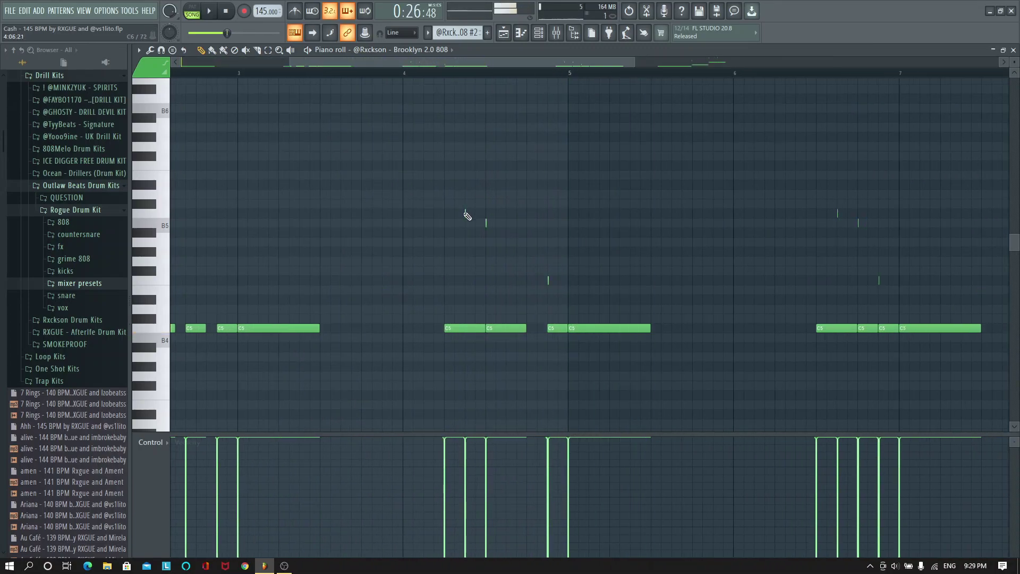
pyautogui.press('space')
pyautogui.click(412, 72)
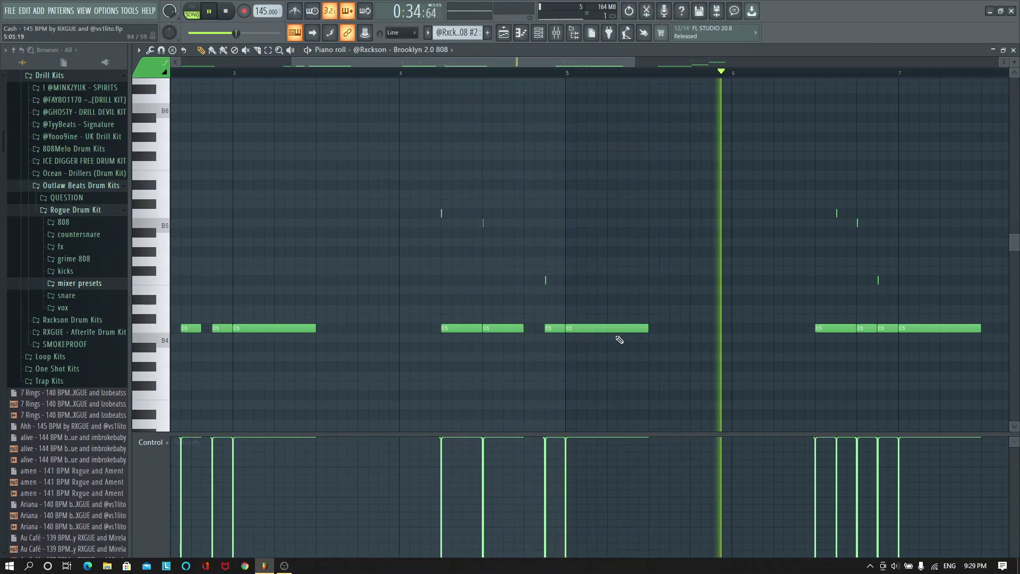
pyautogui.press('space')
pyautogui.click(733, 328)
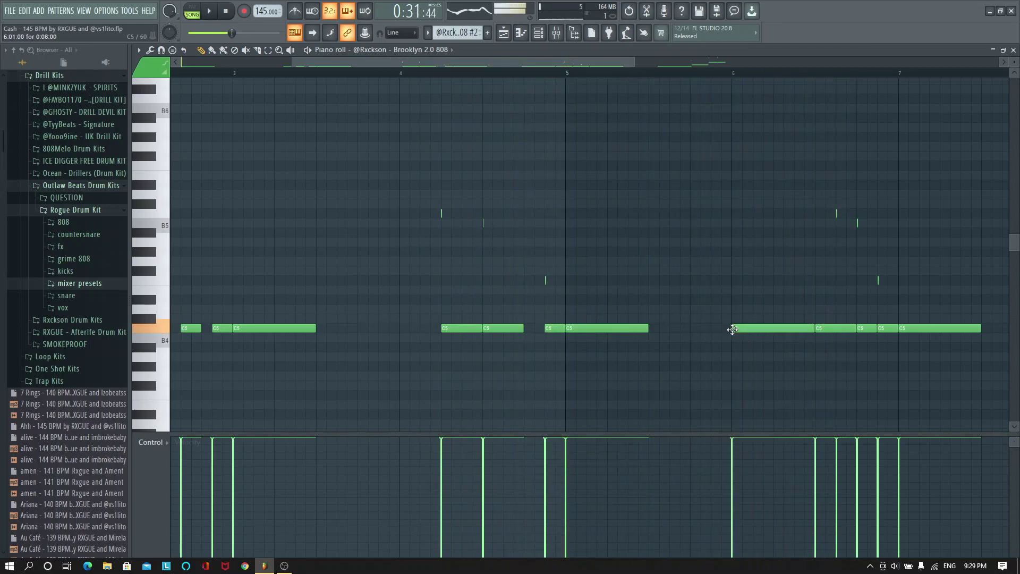
pyautogui.press('space')
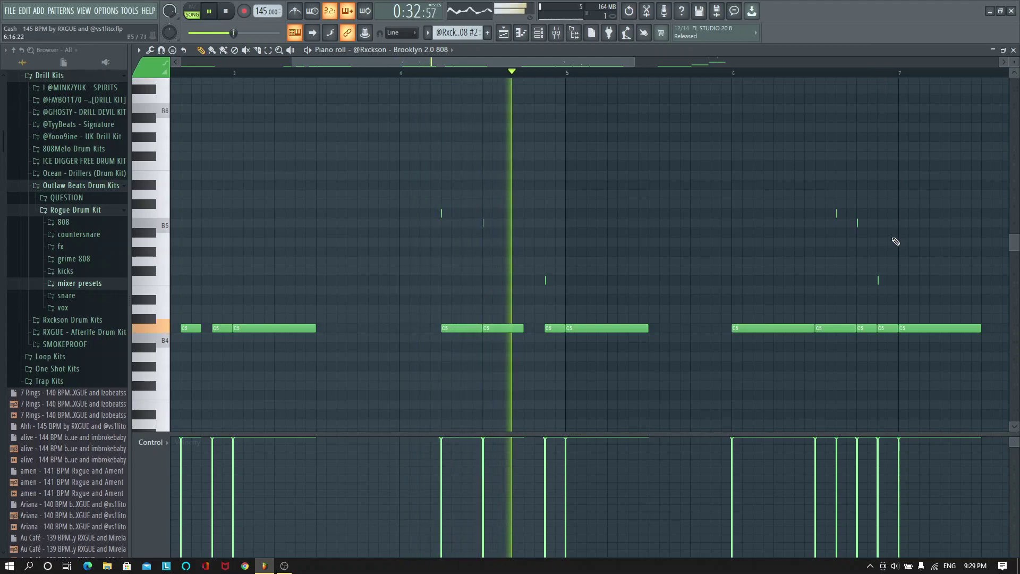
pyautogui.press('space')
pyautogui.rightClick(765, 329)
# Move the late bar 6 C5 notes and their thin slide notes to the start of bar 6, and add a long C5 note after them
pyautogui.moveTo(899, 171); pyautogui.dragTo(807, 348)
pyautogui.moveTo(890, 179)
pyautogui.mouseDown()
pyautogui.moveTo(872, 255)
pyautogui.moveTo(822, 337)
pyautogui.moveTo(803, 324)
pyautogui.moveTo(741, 324)
pyautogui.mouseUp()
pyautogui.click(817, 328)
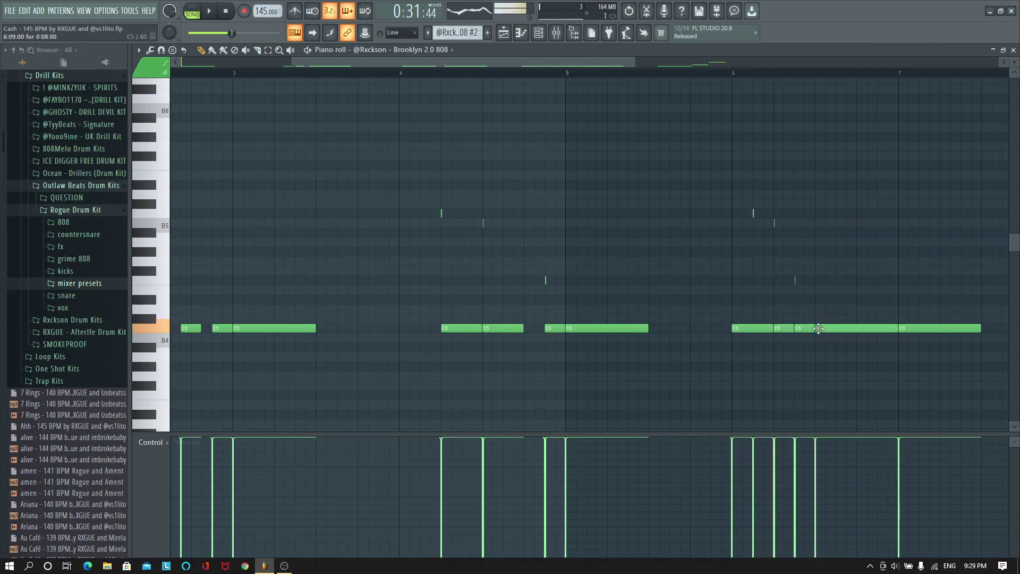
# Shorten the long C5 note in bar 6 and add a short C5 note just before bar 7, checking against playback
pyautogui.press('space')
pyautogui.moveTo(897, 330); pyautogui.dragTo(877, 330)
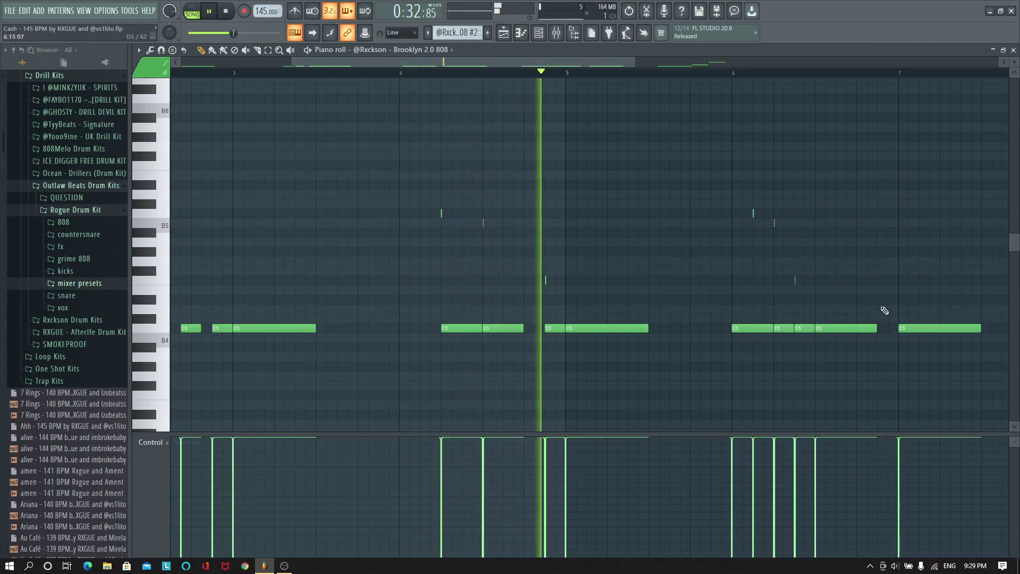
pyautogui.click(884, 310)
pyautogui.moveTo(938, 309); pyautogui.dragTo(881, 331)
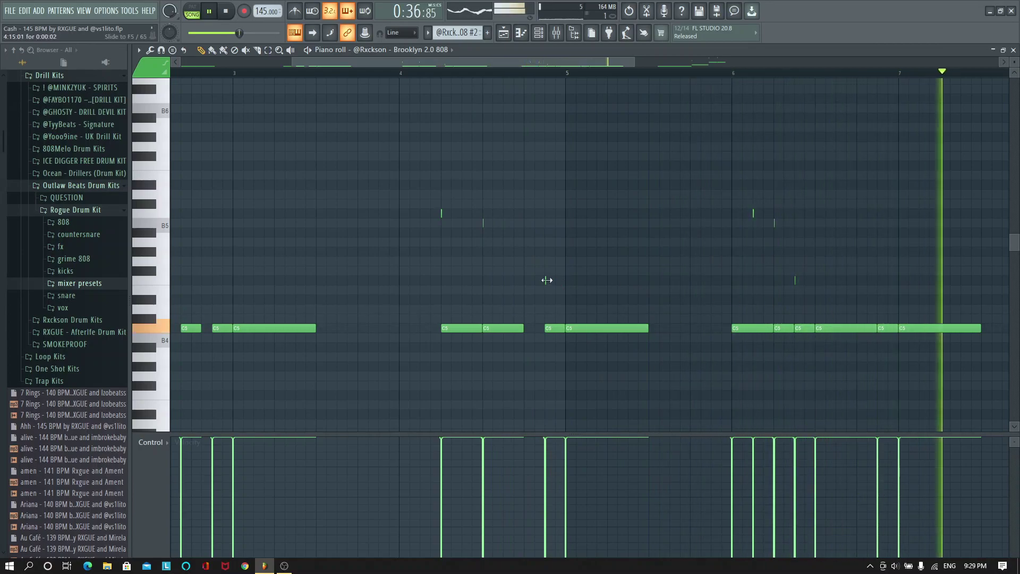
pyautogui.press('space')
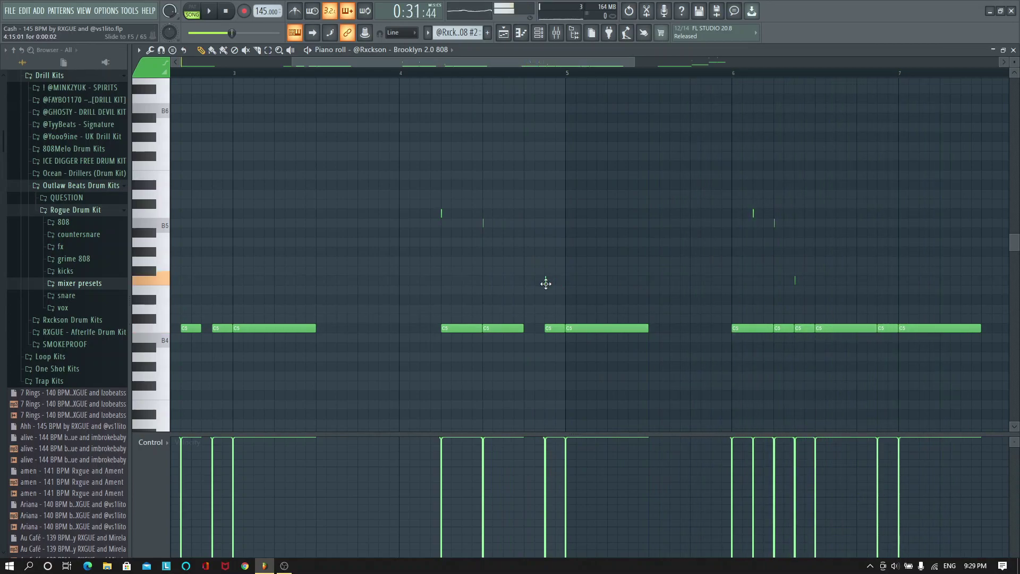
# Place a thin F6 slide note above the short C5 note just before bar 7 and play the pattern through to bar 8
pyautogui.moveTo(865, 304); pyautogui.dragTo(882, 297)
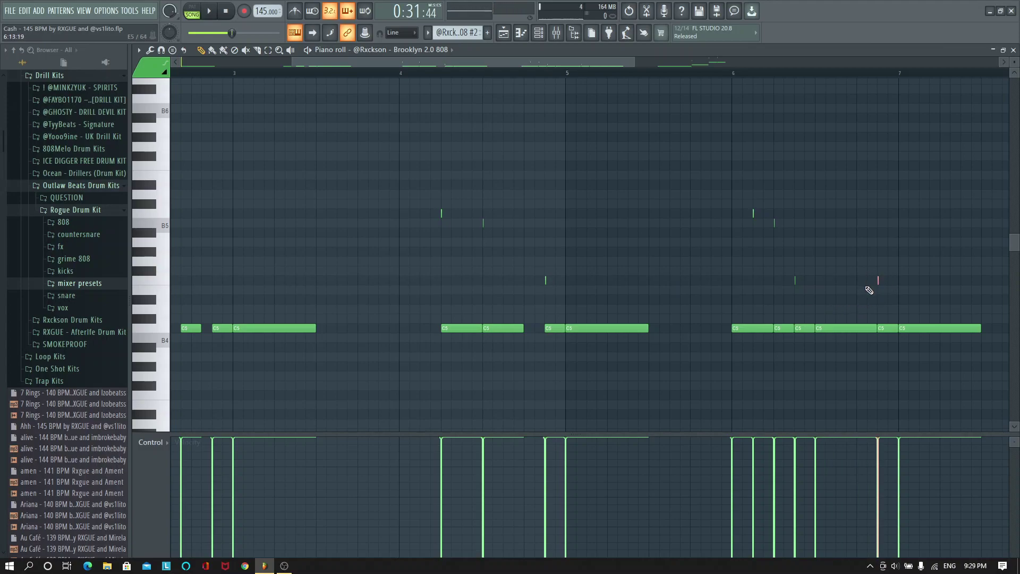
pyautogui.press('space')
pyautogui.scroll(-2, 897, 82)
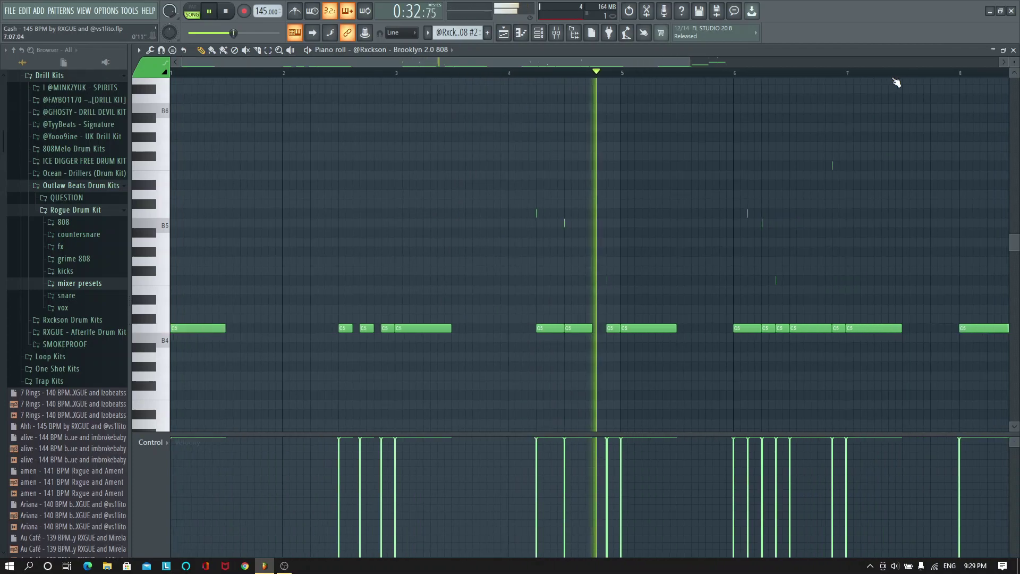
pyautogui.scroll(2, 894, 84)
pyautogui.scroll(3, 825, 166)
pyautogui.scroll(-2, 774, 237)
pyautogui.scroll(-1, 657, 346)
pyautogui.scroll(3, 688, 273)
pyautogui.scroll(-1, 696, 76)
pyautogui.scroll(-3, 577, 205)
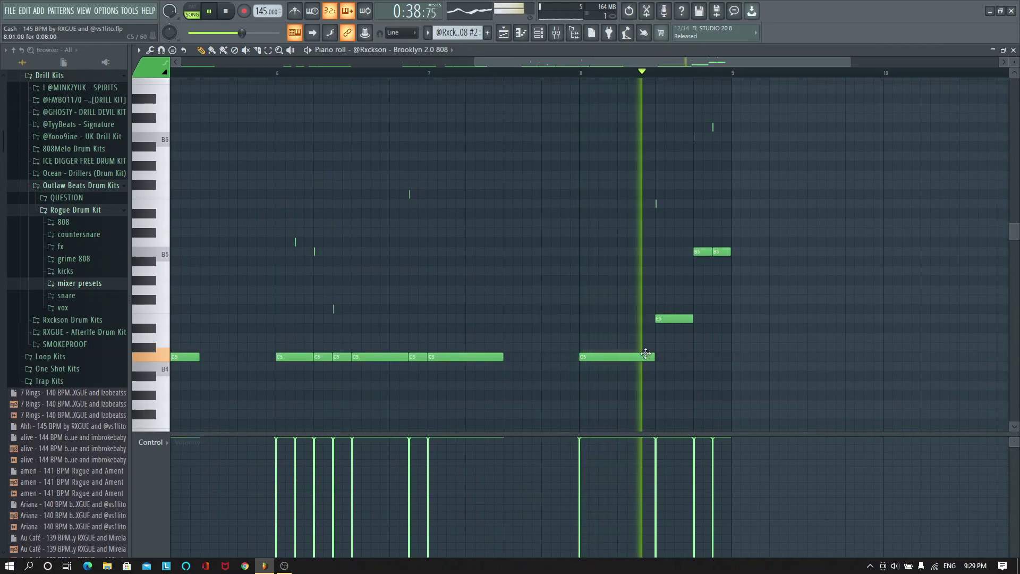
# Delete the E5 note, the two B5 notes and the thin slide notes above them in bar 8 of the 808 pattern
pyautogui.press('space')
pyautogui.scroll(3, 707, 159)
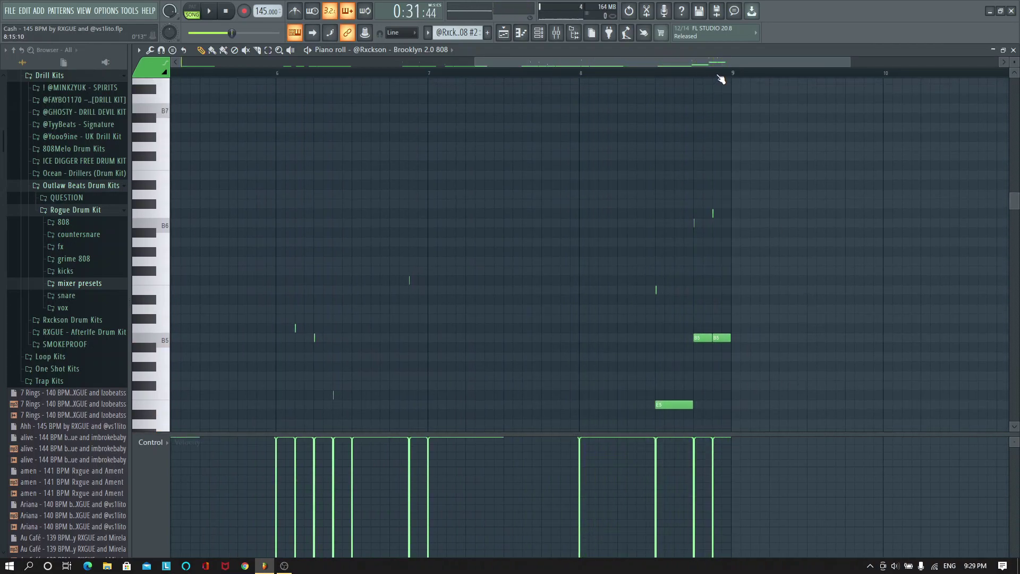
pyautogui.scroll(3, 720, 78)
pyautogui.rightClick(673, 221)
pyautogui.rightClick(714, 213)
pyautogui.rightClick(733, 338)
pyautogui.rightClick(691, 338)
pyautogui.scroll(-3, 691, 334)
pyautogui.rightClick(651, 405)
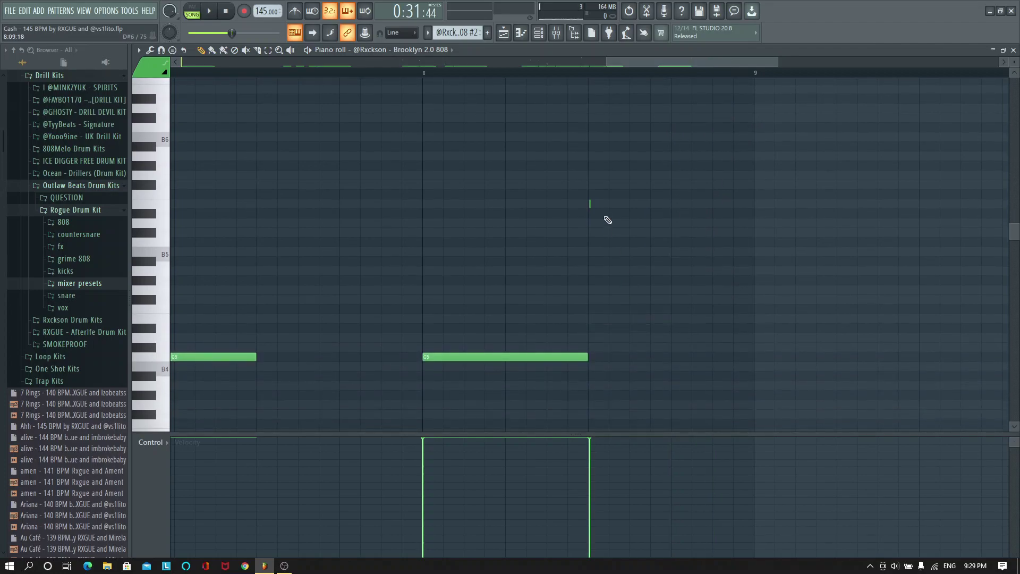
pyautogui.rightClick(590, 205)
# Add four evenly spaced short C5 notes across the second half of bar 8
pyautogui.moveTo(611, 348); pyautogui.dragTo(587, 357)
pyautogui.moveTo(751, 357); pyautogui.dragTo(609, 357)
pyautogui.click(634, 357)
pyautogui.click(676, 357)
pyautogui.click(713, 358)
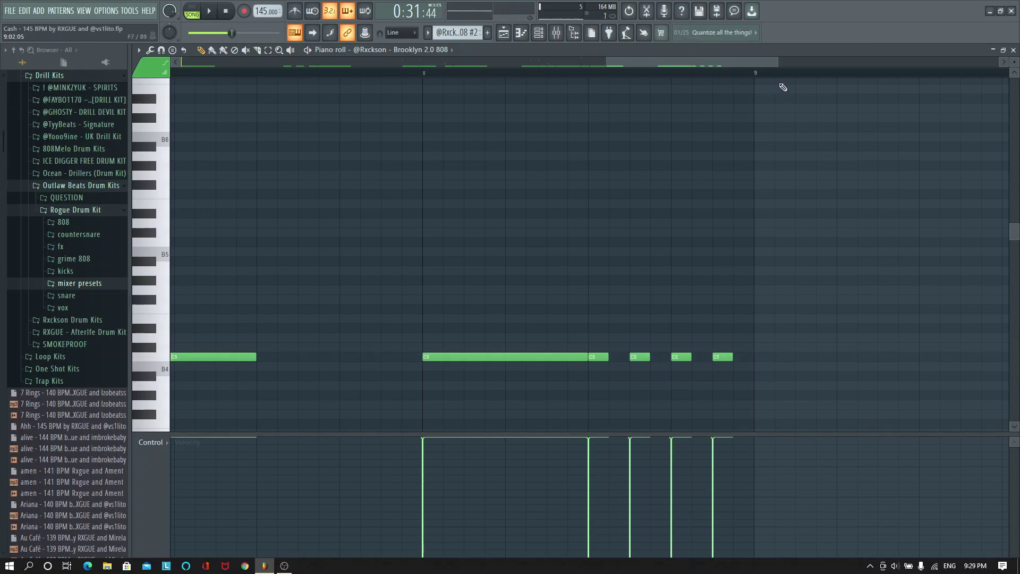
# Add thin C6 and B5 slide notes above the short bar 8 notes, play from bar 8, and return to the playlist
pyautogui.scroll(-5, 802, 72)
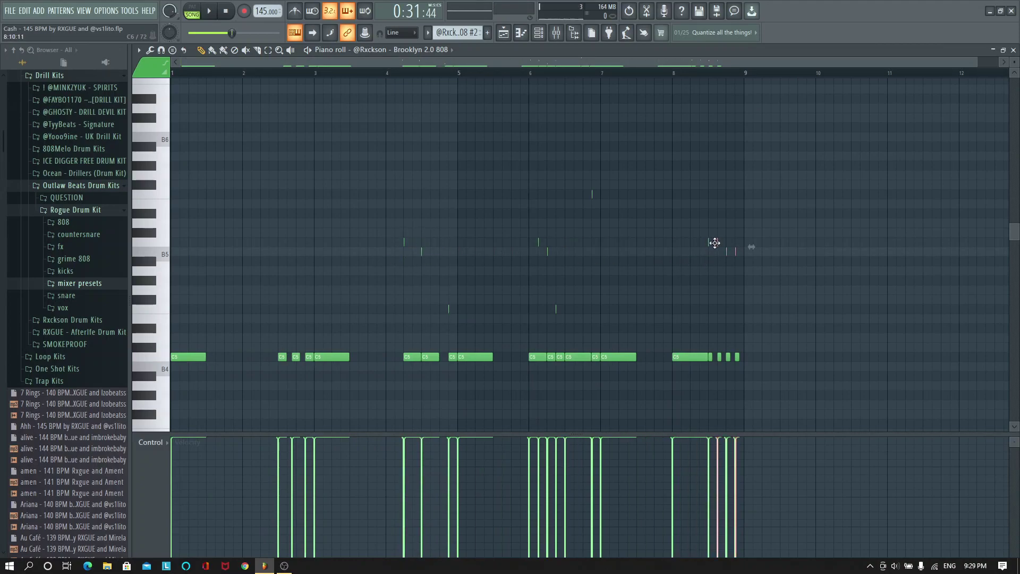
pyautogui.press('space')
pyautogui.click(675, 73)
pyautogui.scroll(2, 682, 74)
pyautogui.scroll(-2, 681, 75)
pyautogui.press('space')
pyautogui.click(11, 11)
pyautogui.click(630, 117)
pyautogui.click(1011, 51)
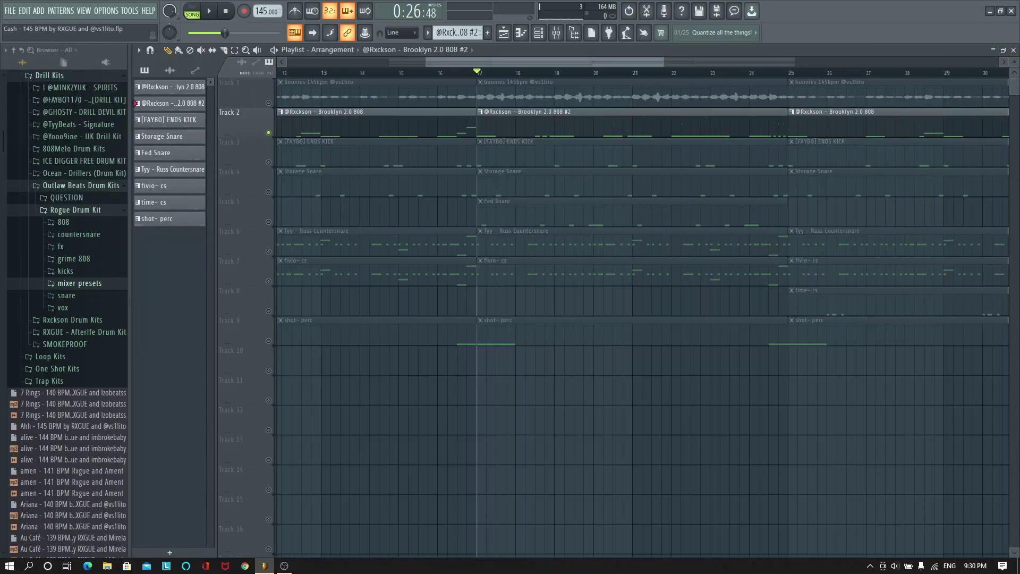
pyautogui.click(284, 565)
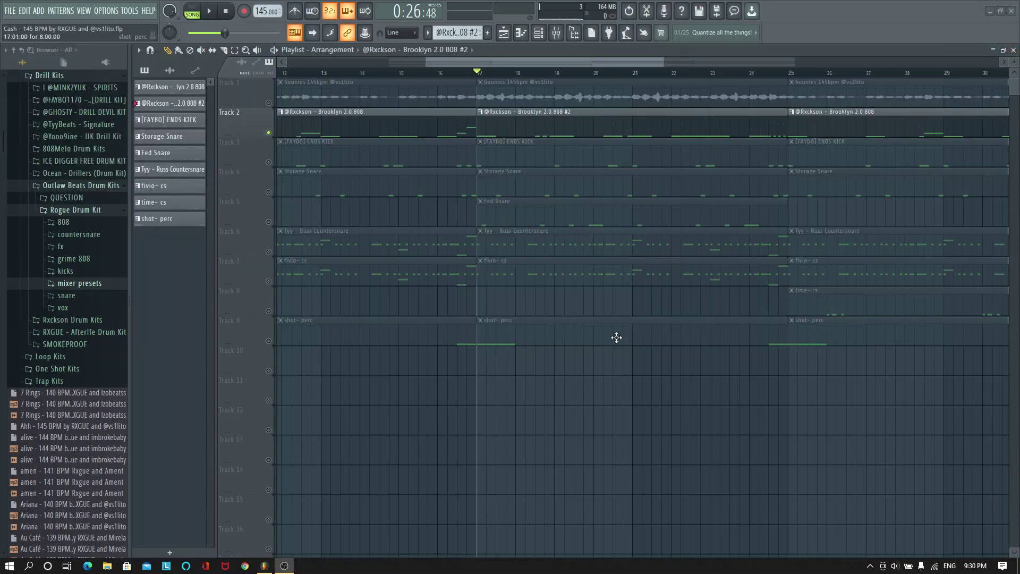
pyautogui.click(630, 415)
# Unmute the kick track and make the [FAYBO] ENDS KICK clip at bar 17 unique
pyautogui.click(268, 162)
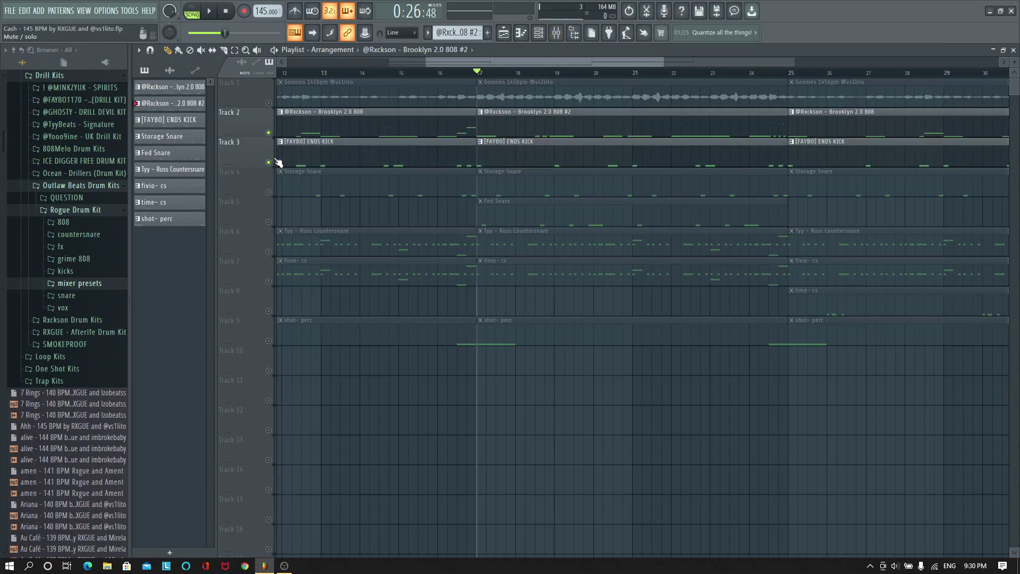
pyautogui.click(480, 141)
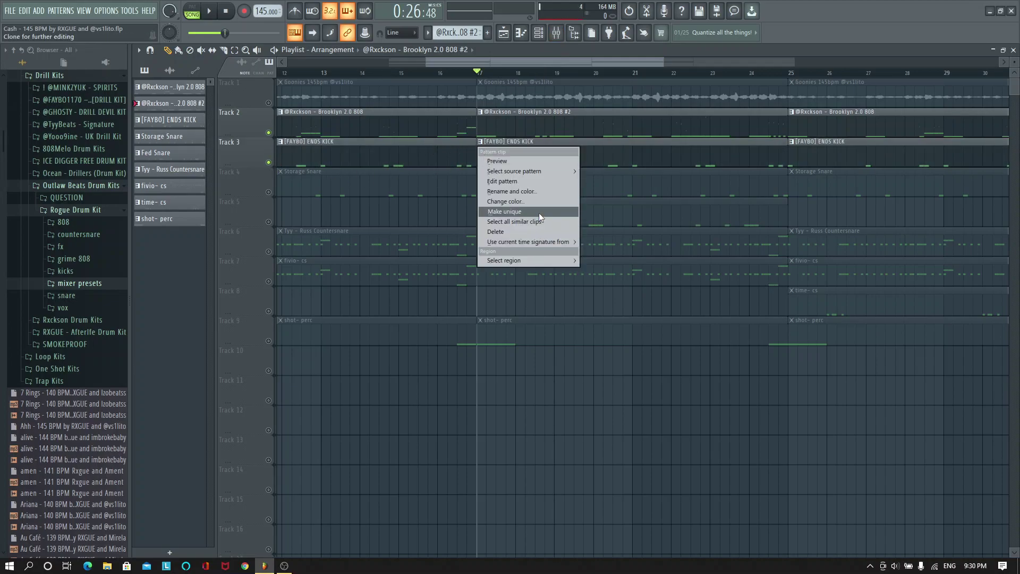
pyautogui.click(531, 218)
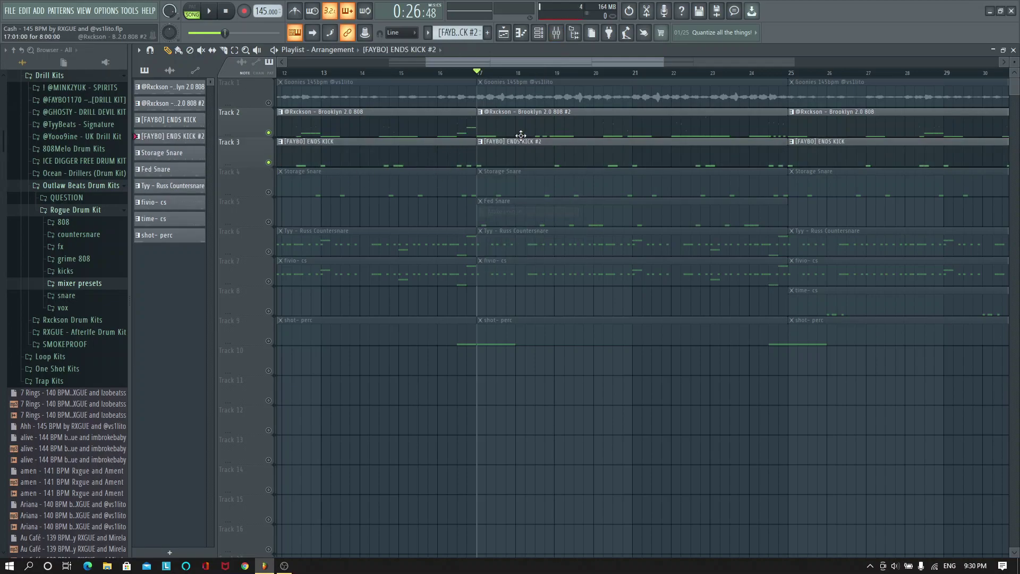
# Open the unique kick pattern, move the bar 3 kick to the middle of bar 2, and add a kick at the start of bar 3
pyautogui.doubleClick(610, 157)
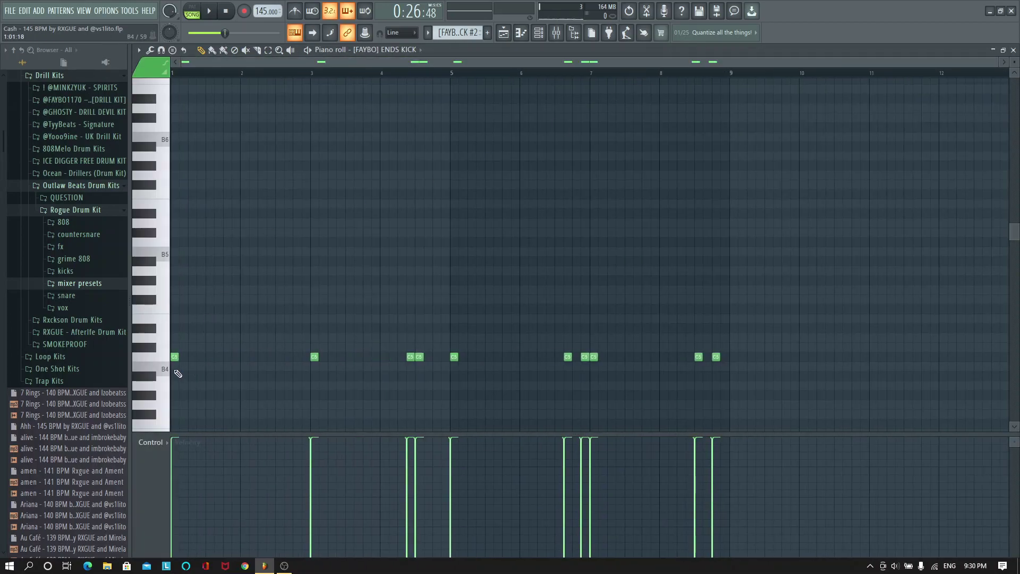
pyautogui.click(175, 357)
pyautogui.press('space')
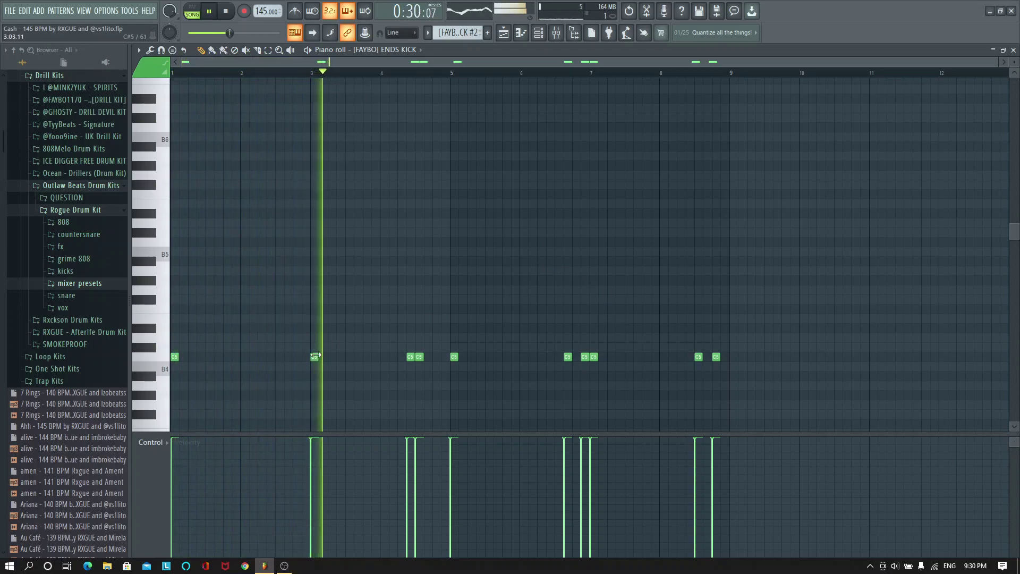
pyautogui.moveTo(315, 356); pyautogui.dragTo(280, 357)
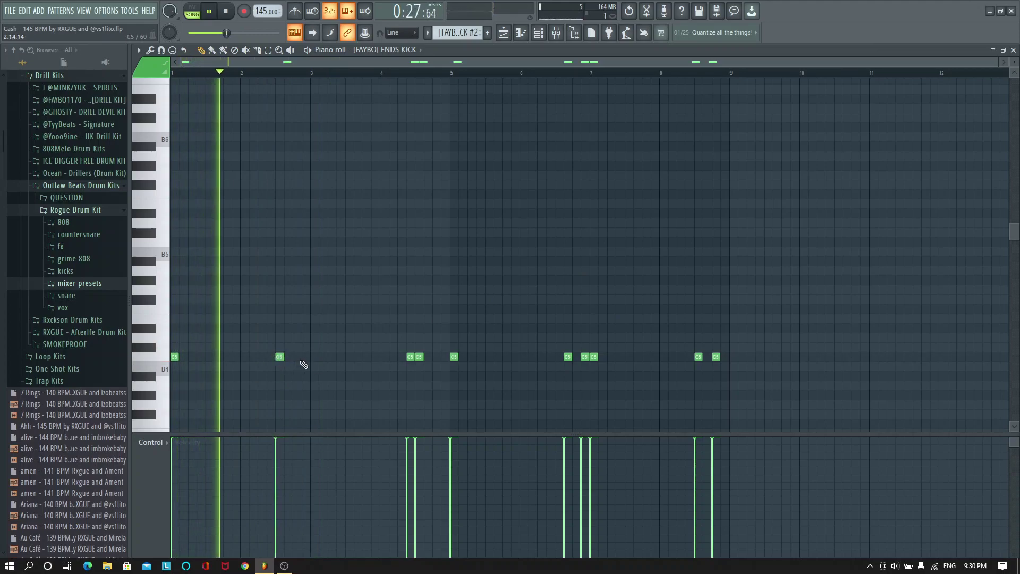
pyautogui.click(314, 356)
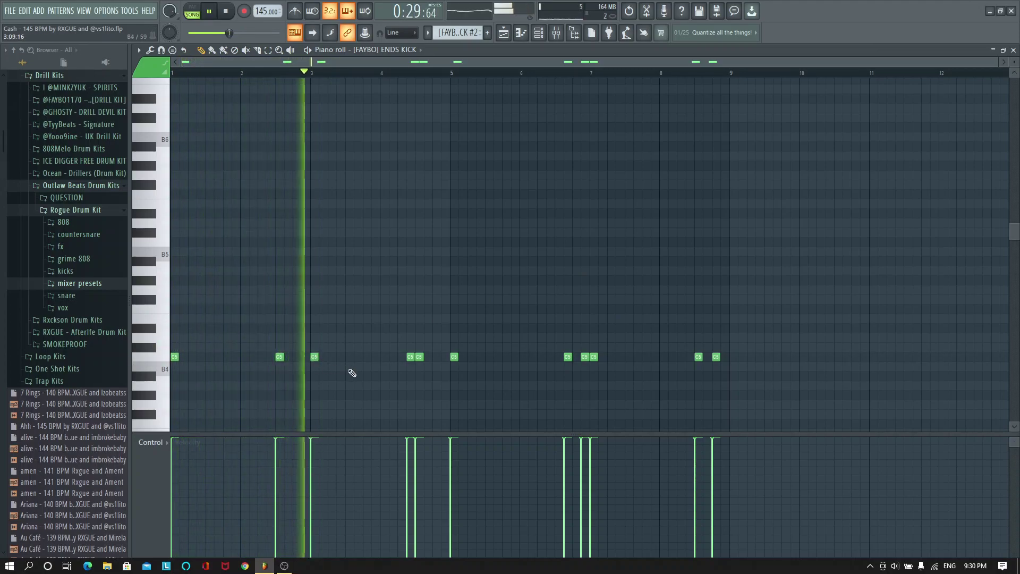
# Replace the two bar 4 kicks with kicks on beats 2, 3 and 4 and one an eighth note before bar 5
pyautogui.rightClick(411, 356)
pyautogui.rightClick(419, 356)
pyautogui.press('space')
pyautogui.press('space')
pyautogui.click(419, 356)
pyautogui.click(444, 356)
pyautogui.click(437, 356)
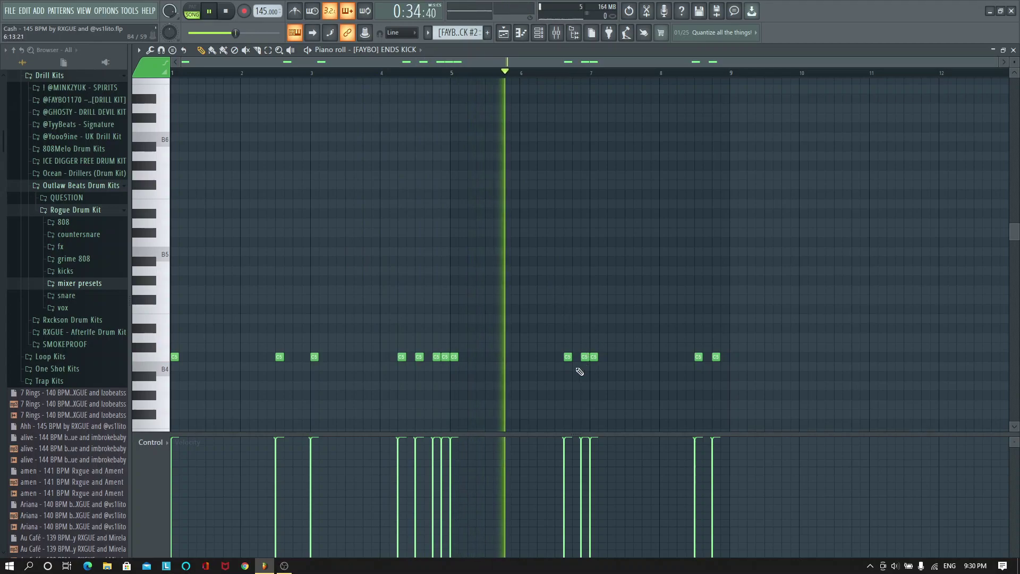
# Replace the two bar 6 kicks with one at the start of bar 6 and one on its third beat, checking against playback
pyautogui.rightClick(567, 356)
pyautogui.press('space')
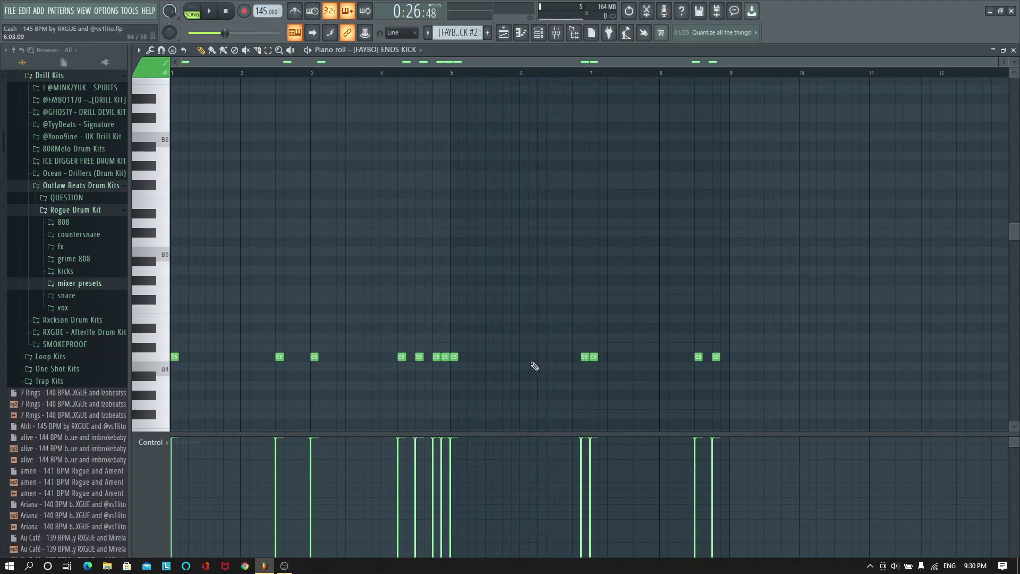
pyautogui.click(523, 357)
pyautogui.press('space')
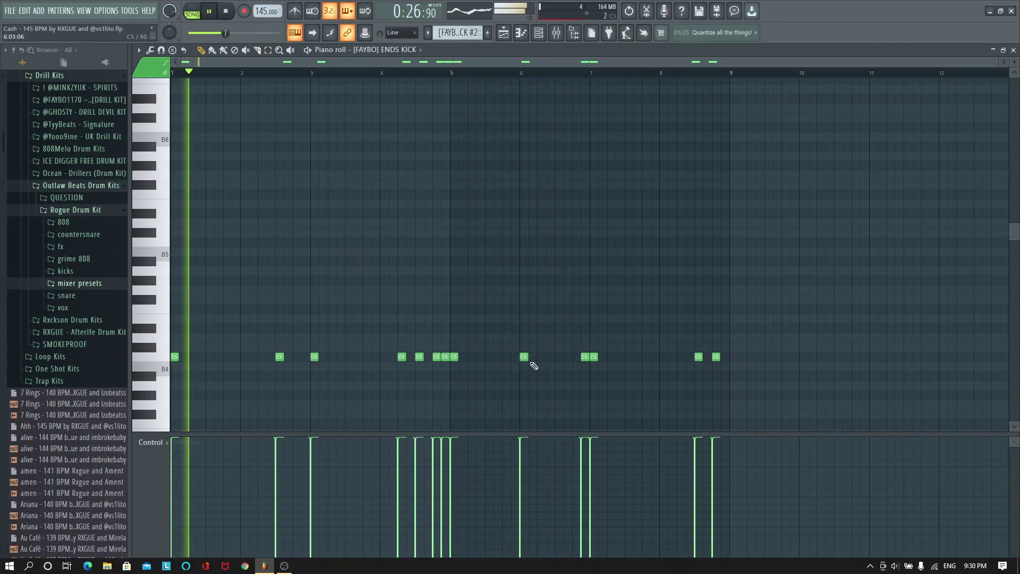
pyautogui.click(558, 356)
pyautogui.rightClick(582, 357)
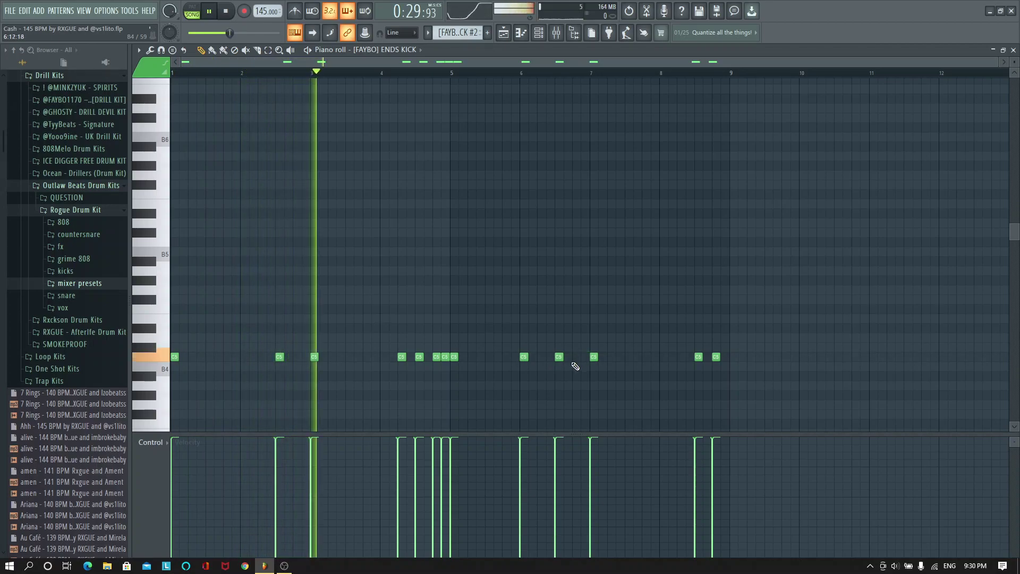
# Add a kick directly before the third beat of bar 6 and another an eighth note before bar 7
pyautogui.click(576, 357)
pyautogui.click(550, 357)
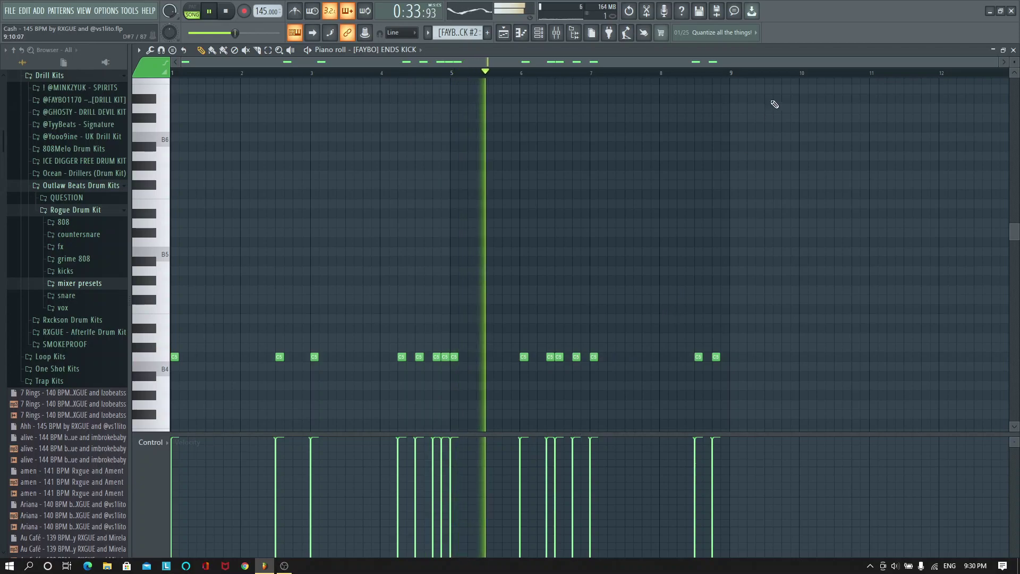
pyautogui.scroll(1, 775, 77)
pyautogui.scroll(-1, 776, 77)
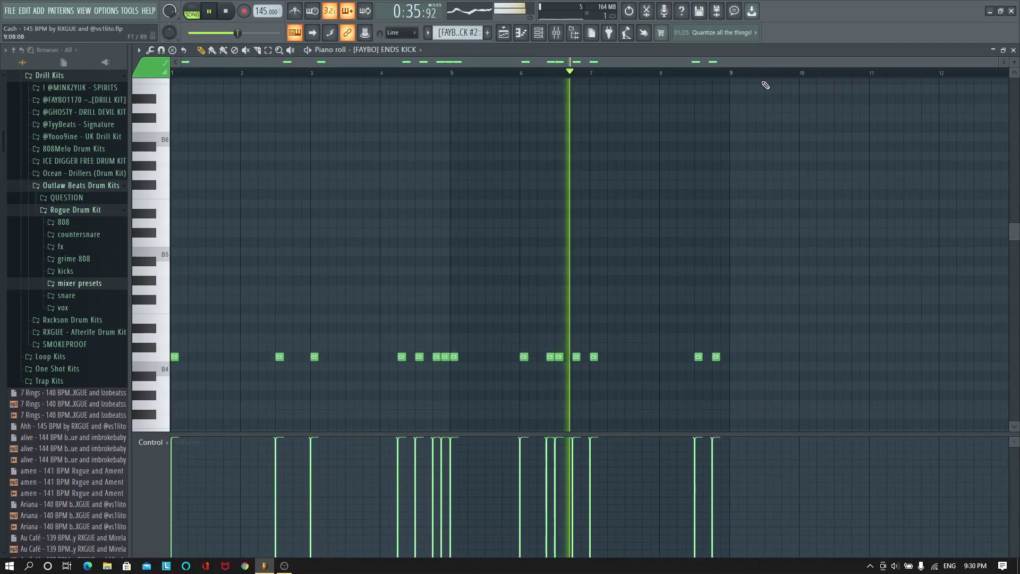
pyautogui.moveTo(577, 357); pyautogui.dragTo(585, 356)
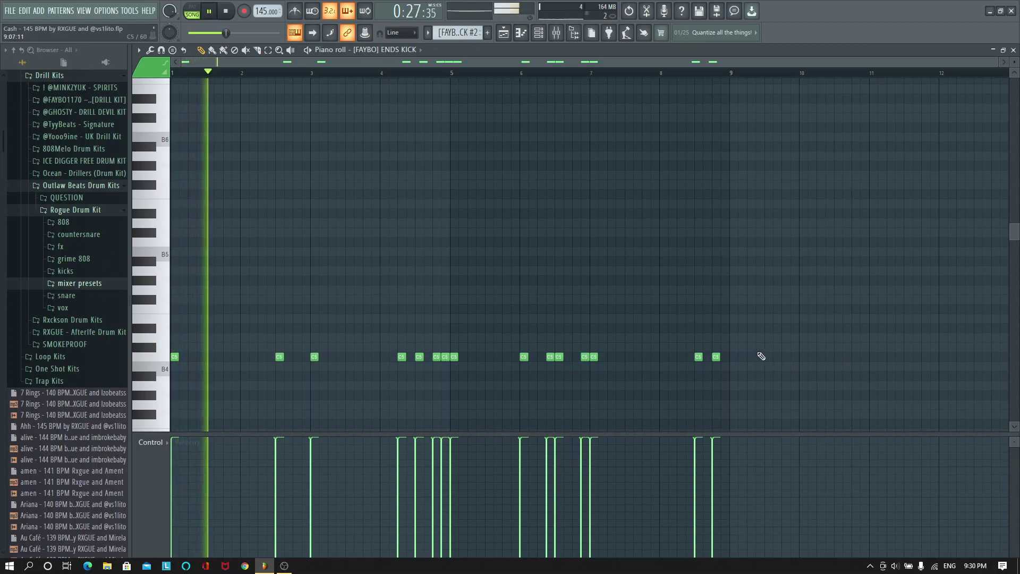
# Delete the last kick in bar 8 and add a kick at the start of that bar
pyautogui.scroll(2, 748, 78)
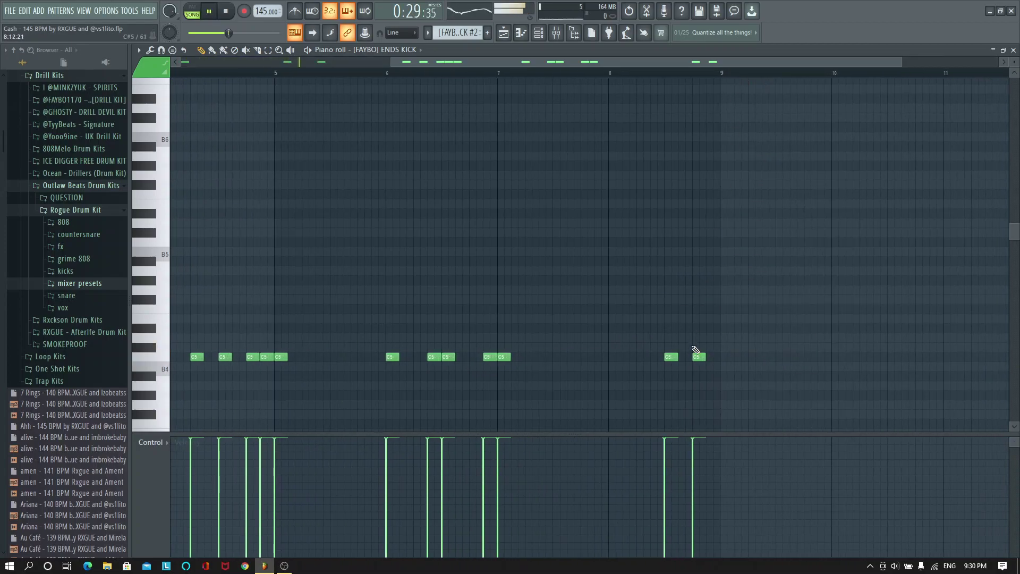
pyautogui.rightClick(693, 359)
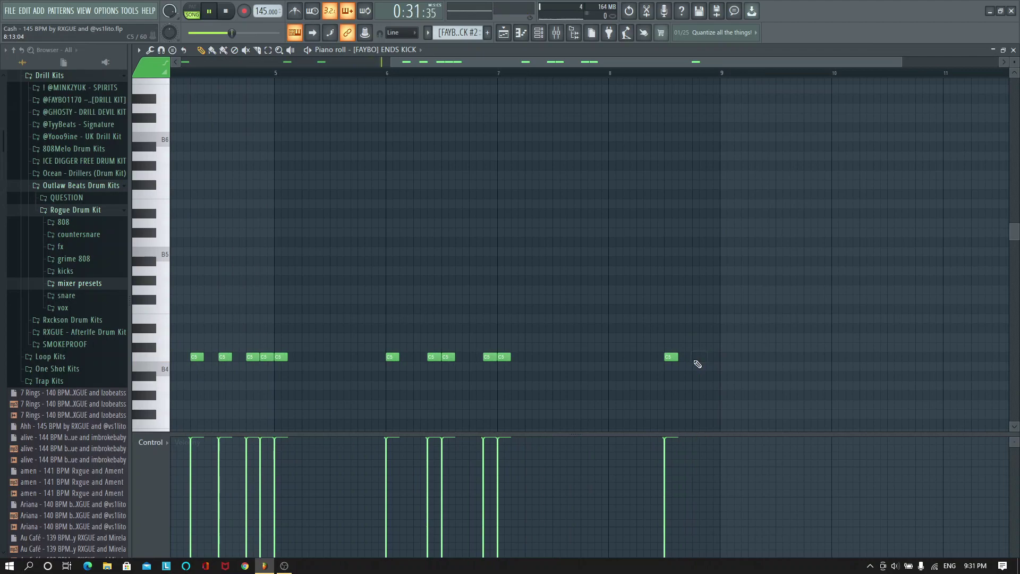
pyautogui.click(611, 357)
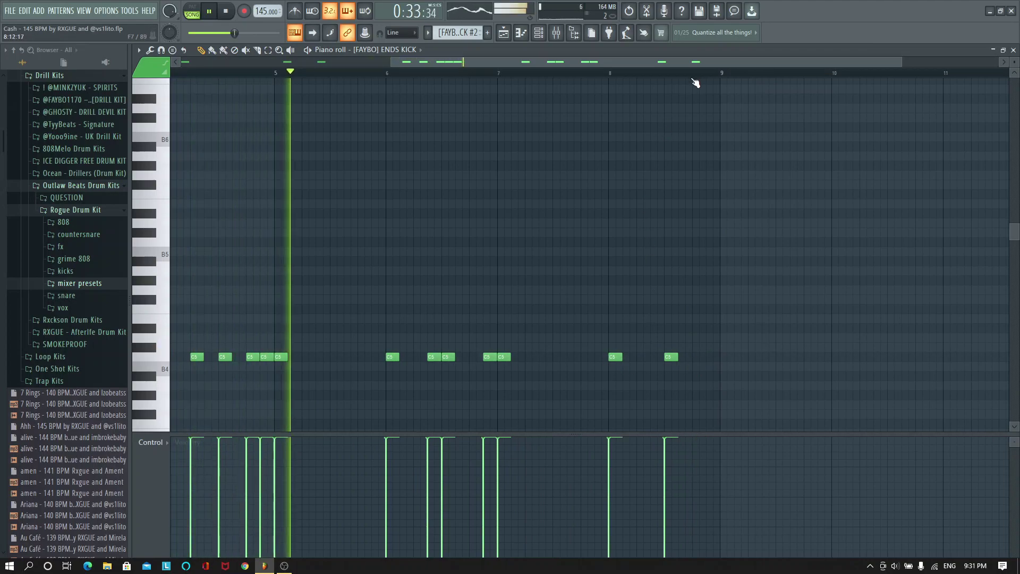
pyautogui.scroll(-2, 701, 75)
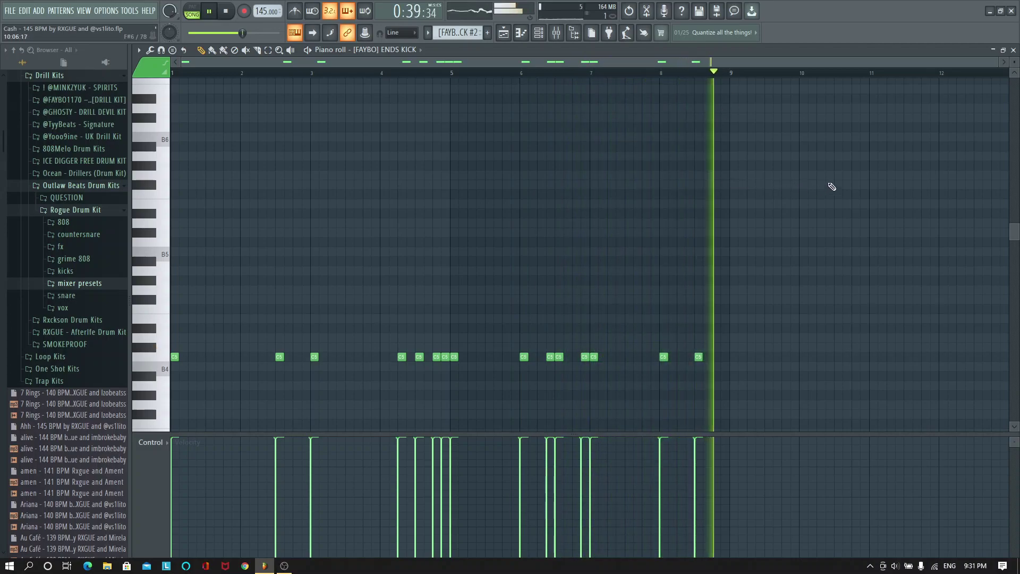
# Add a kick on the fourth beat of bar 8, save the project and return to the playlist
pyautogui.press('space')
pyautogui.click(717, 355)
pyautogui.press('space')
pyautogui.click(700, 73)
pyautogui.press('space')
pyautogui.click(9, 11)
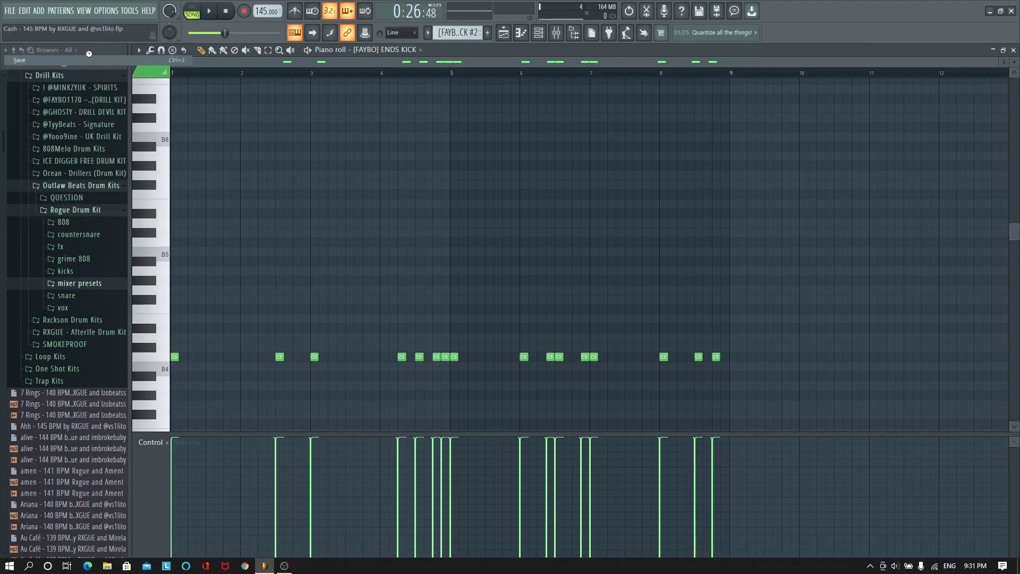
pyautogui.click(1013, 49)
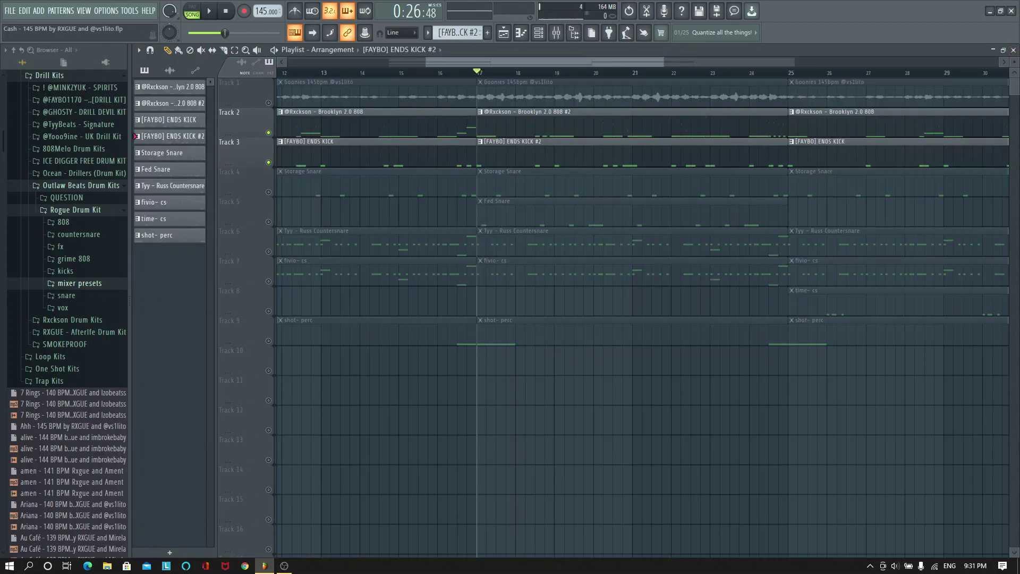
# Unmute all playlist tracks so the loop, snares and percussion sound again alongside the 808 and kick
pyautogui.scroll(-5, 505, 75)
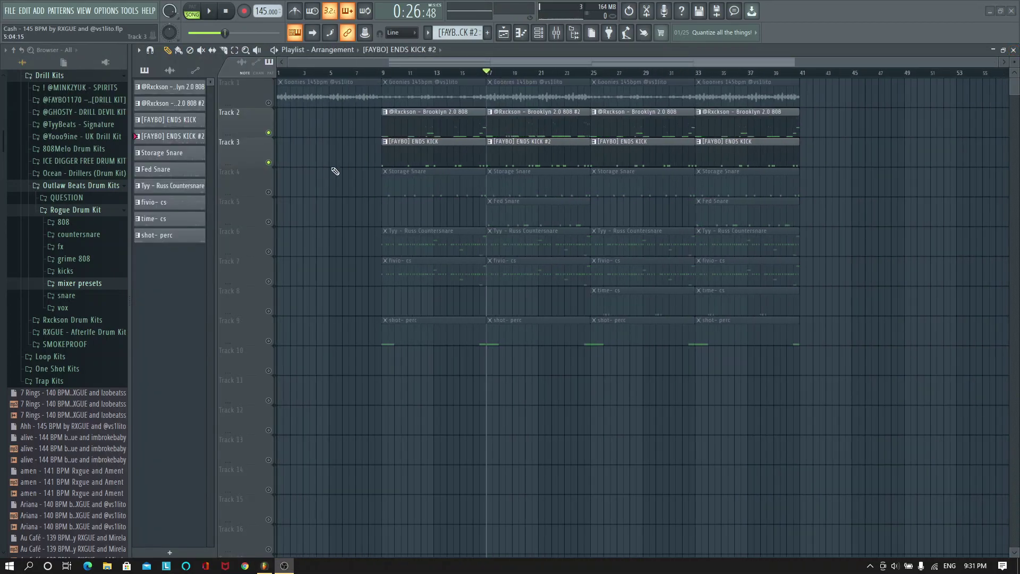
pyautogui.doubleClick(264, 167)
pyautogui.rightClick(269, 163)
pyautogui.rightClick(269, 163)
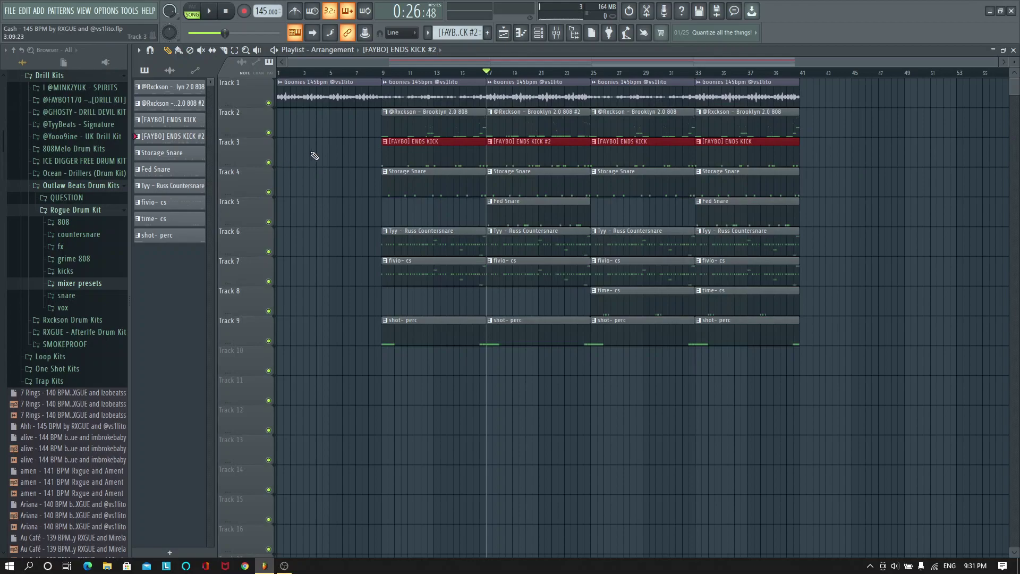
pyautogui.keyDown('ctrl'); pyautogui.click(314, 154); pyautogui.keyUp('ctrl')
# Play the full arrangement from bar 17 to check the alternate 808 and kick section against the other drums
pyautogui.press('space')
pyautogui.scroll(2, 487, 74)
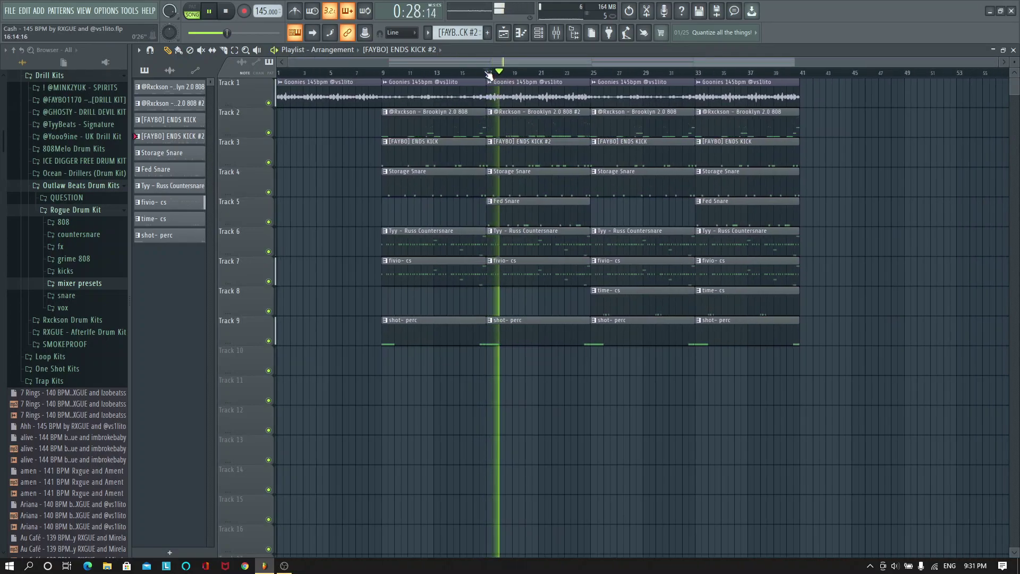
pyautogui.scroll(2, 488, 74)
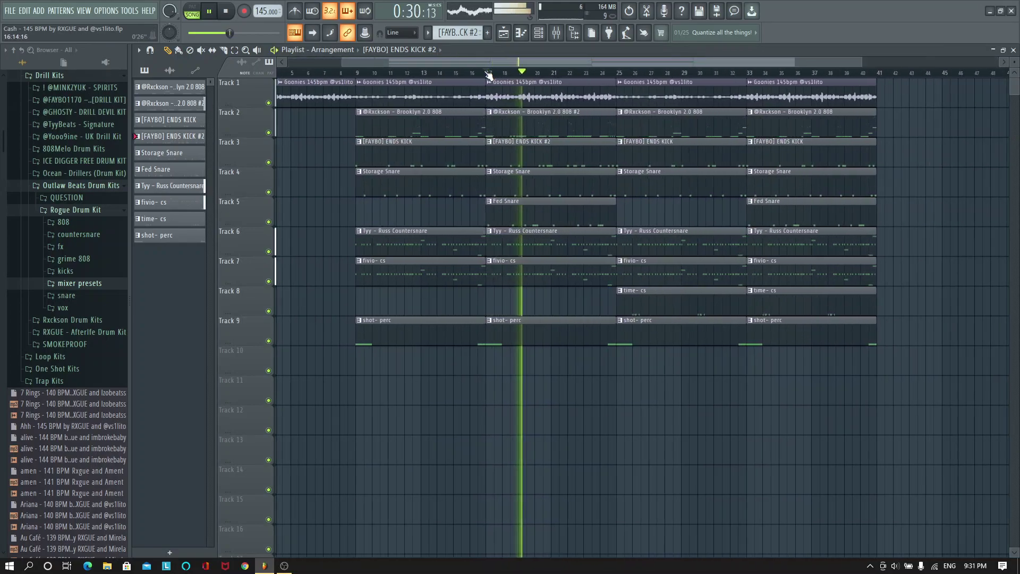
pyautogui.scroll(3, 488, 75)
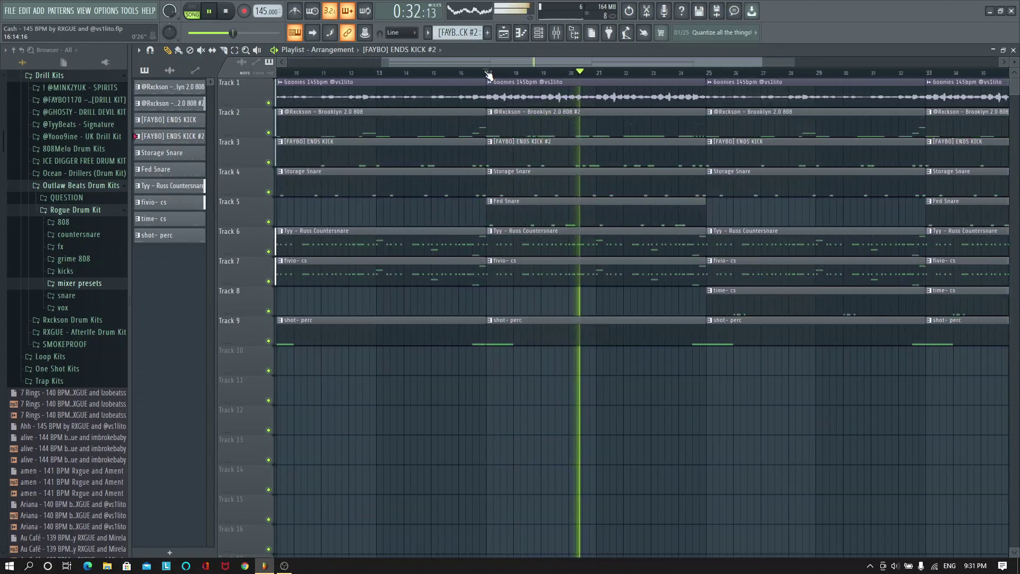
pyautogui.scroll(-5, 487, 75)
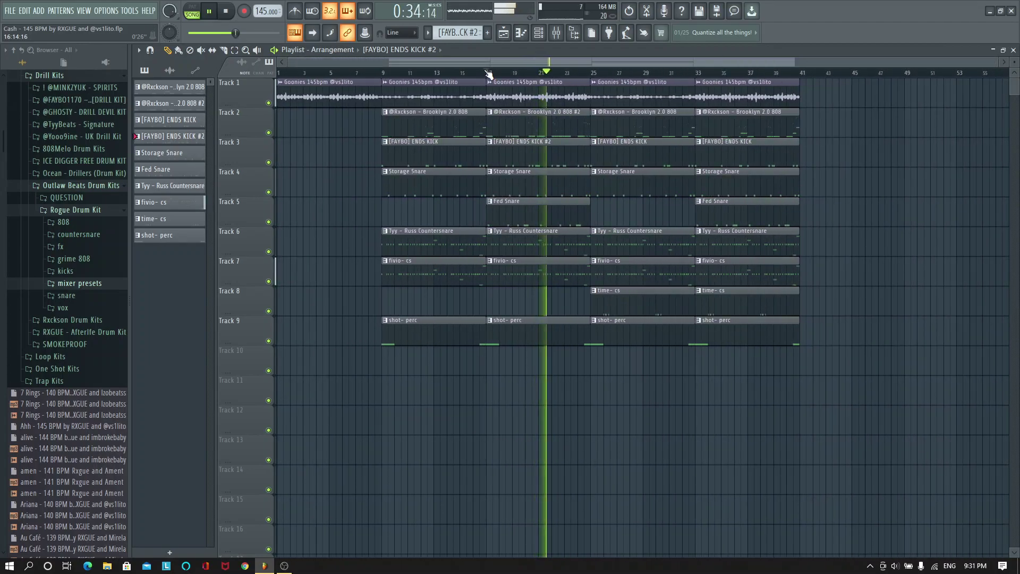
pyautogui.scroll(1, 555, 74)
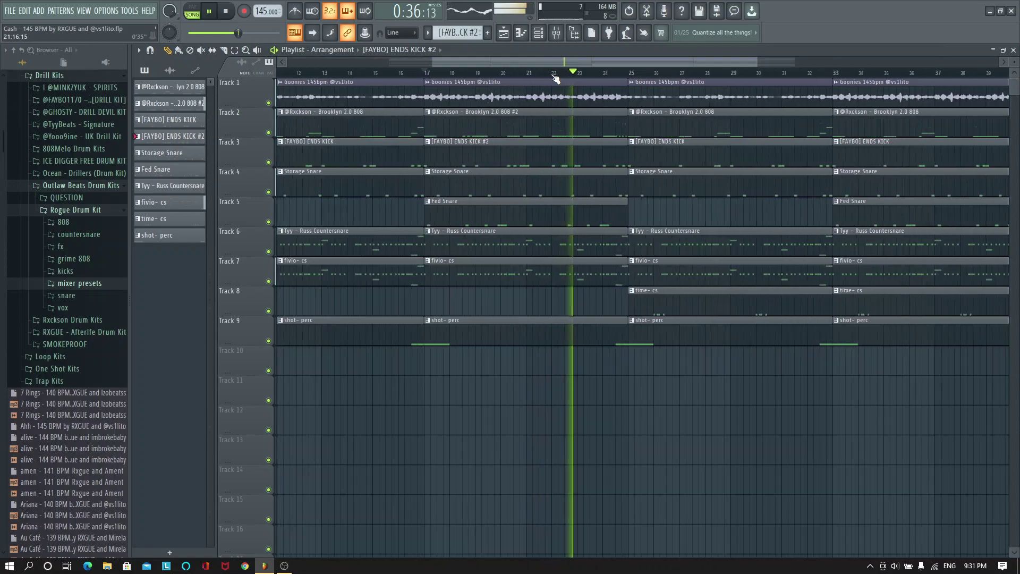
pyautogui.scroll(2, 555, 79)
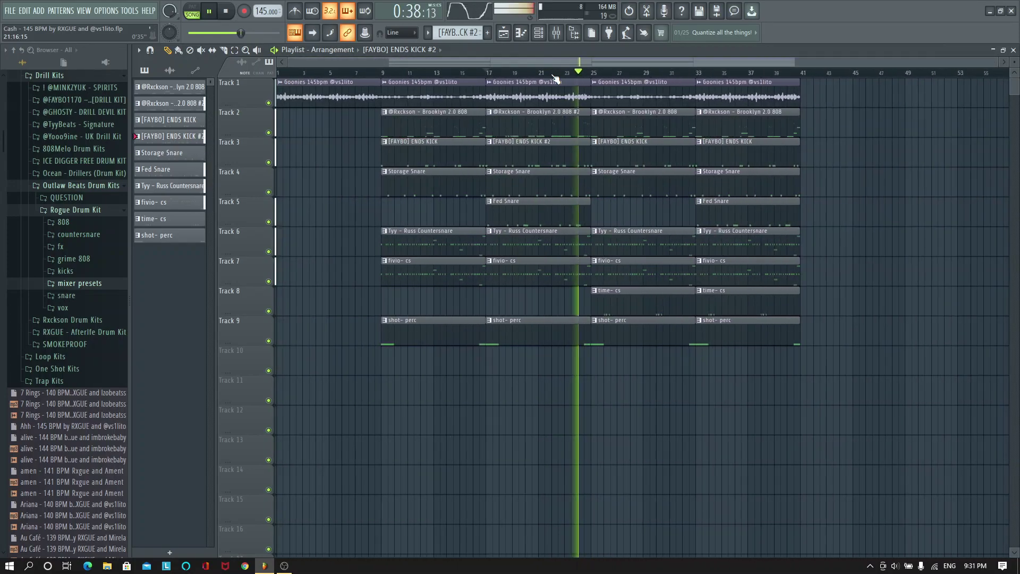
pyautogui.scroll(-3, 555, 79)
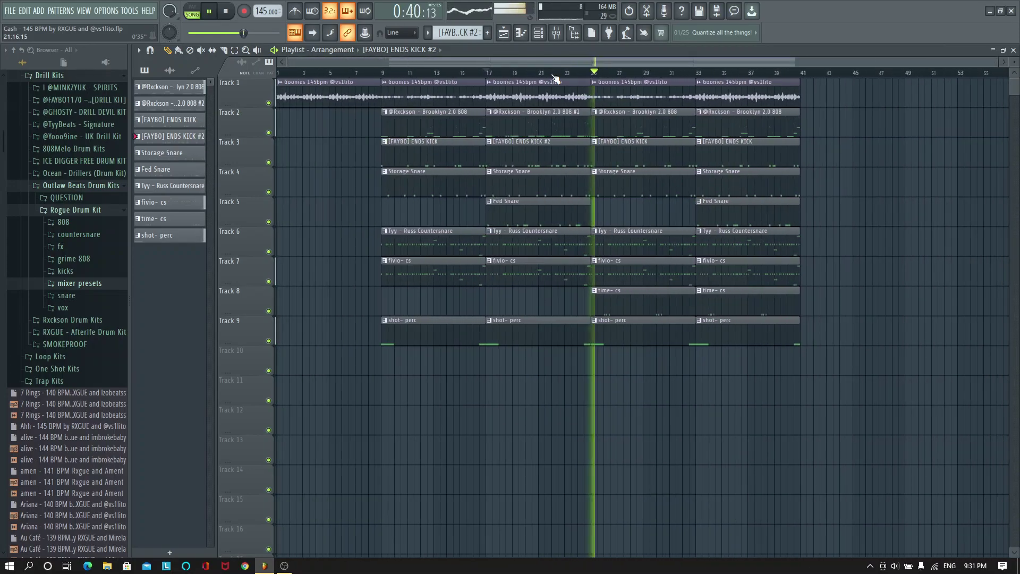
pyautogui.press('space')
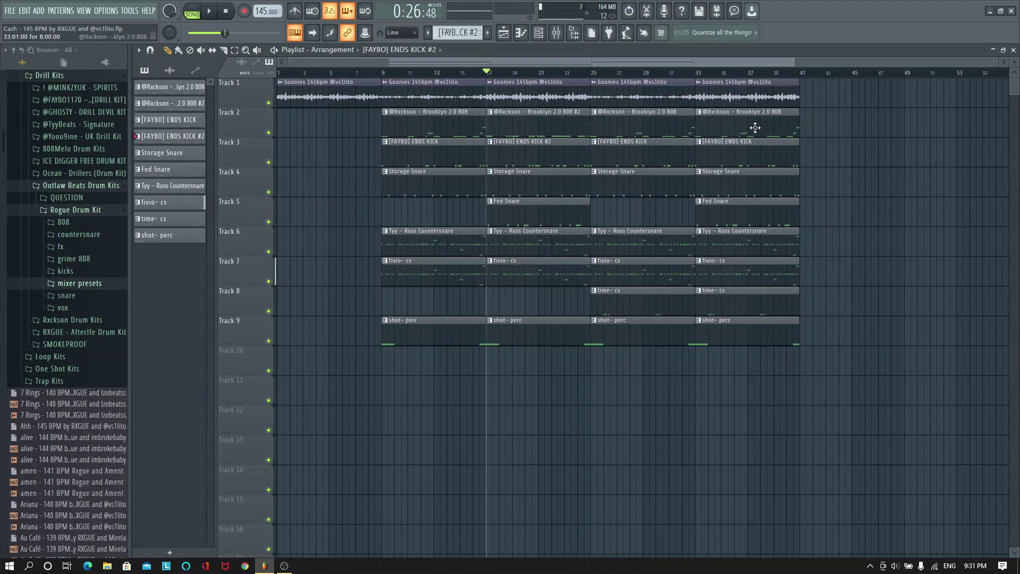
# Replace the 808 and kick clips at bar 33 with the #2 versions from bar 17, and save the project
pyautogui.rightClick(755, 128)
pyautogui.rightClick(752, 148)
pyautogui.moveTo(557, 130); pyautogui.dragTo(765, 155)
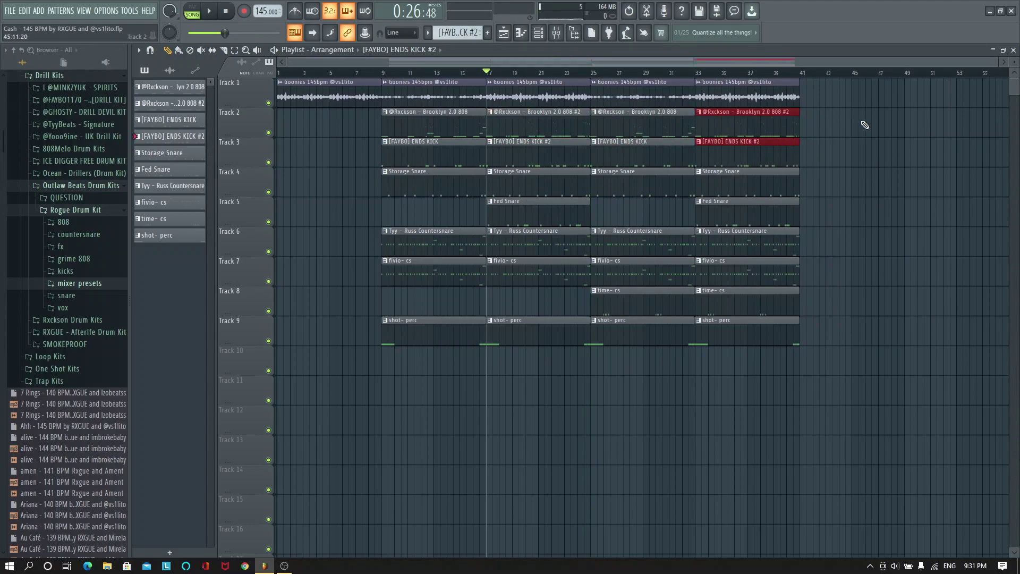
pyautogui.click(788, 82)
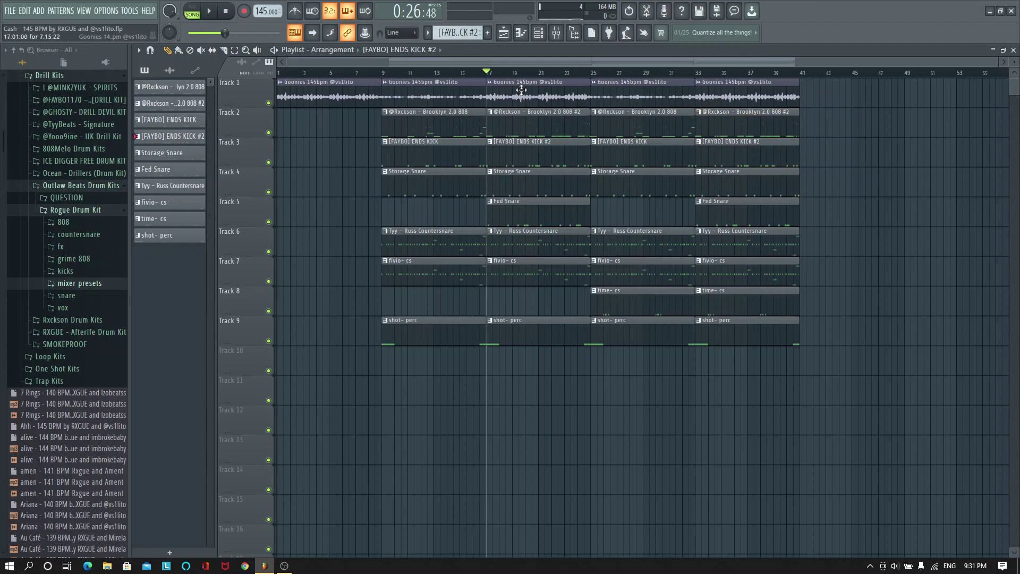
pyautogui.moveTo(538, 75); pyautogui.dragTo(1, 76)
pyautogui.click(10, 12)
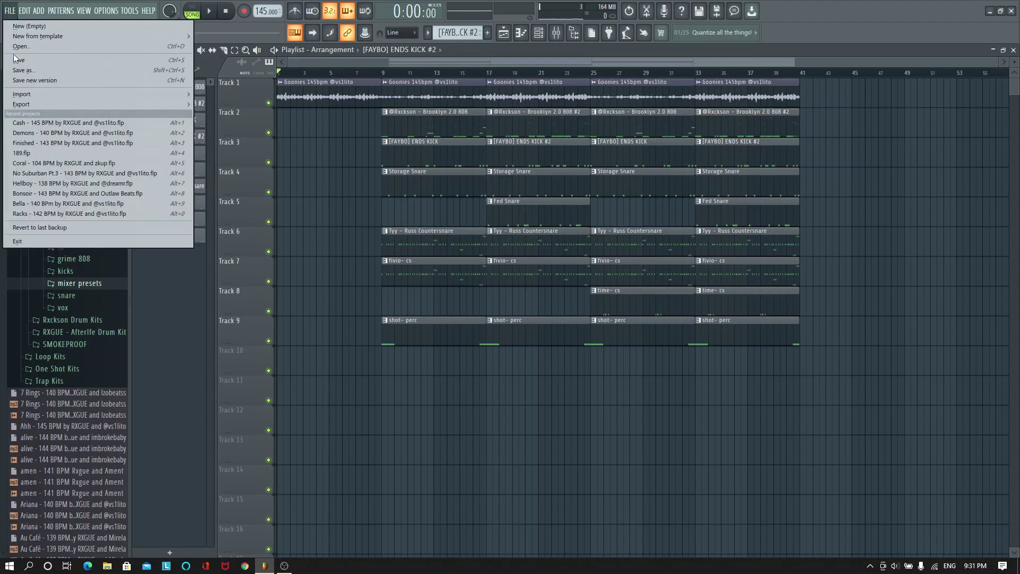
# Add Fruity Flangus to the second effect slot of the 808's mixer track and lower its wet level
pyautogui.click(556, 33)
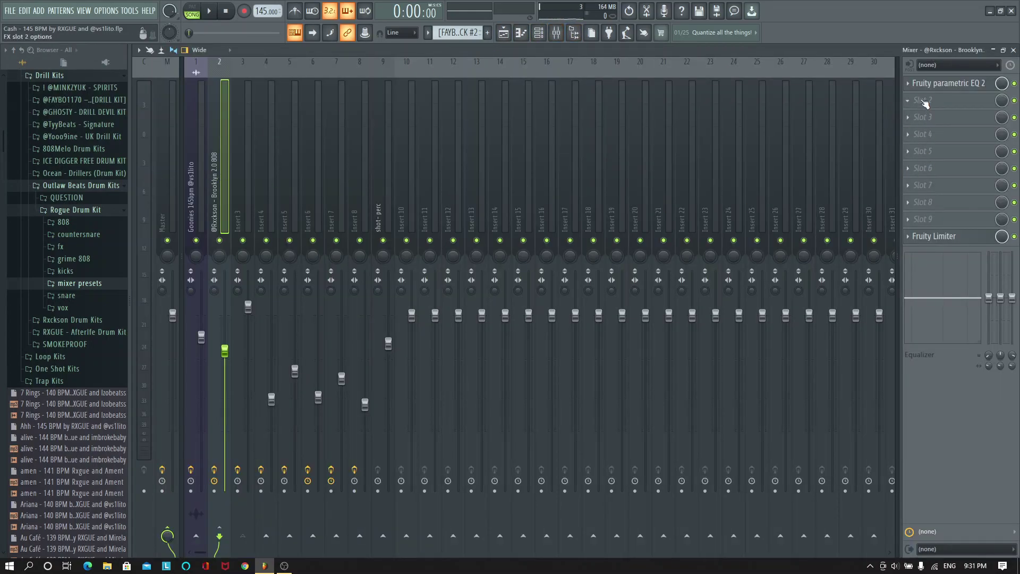
pyautogui.click(925, 102)
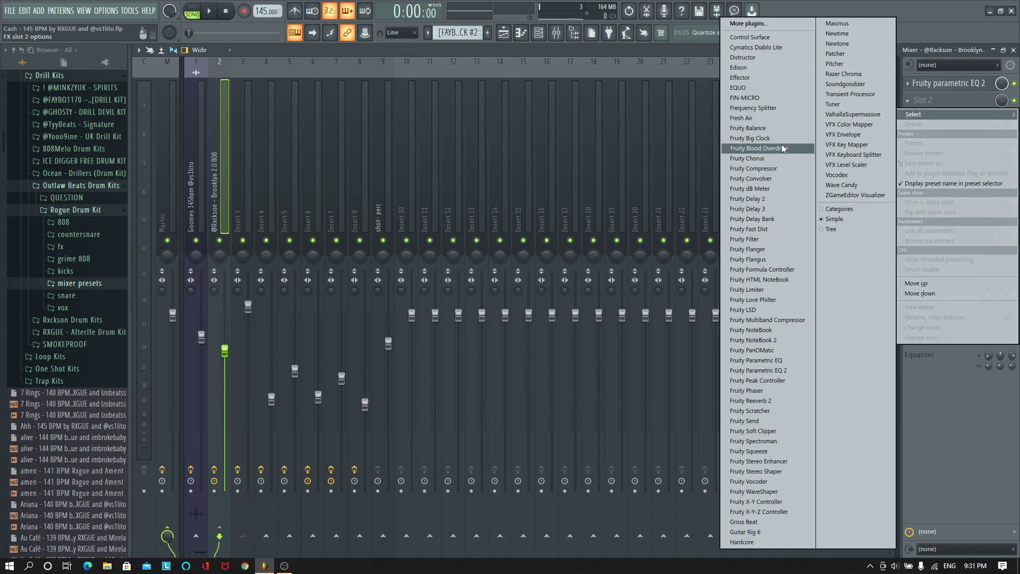
pyautogui.click(766, 262)
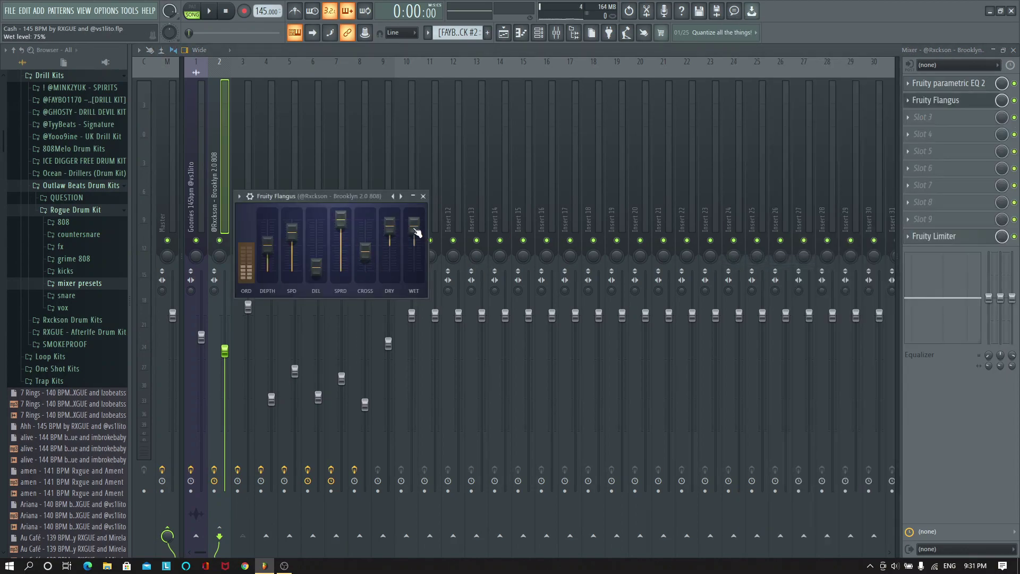
pyautogui.rightClick(415, 230)
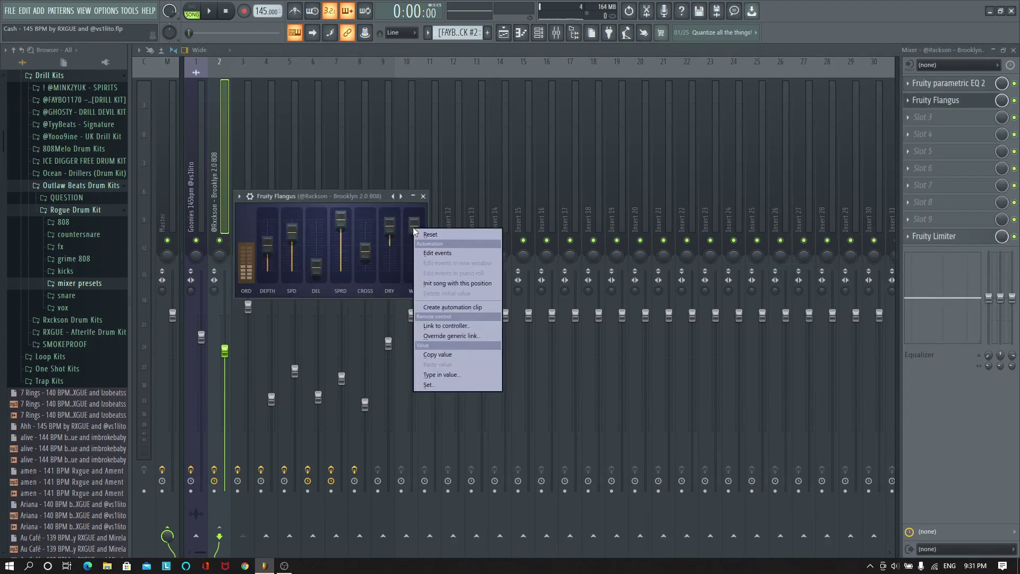
pyautogui.click(455, 374)
pyautogui.write('0.75')
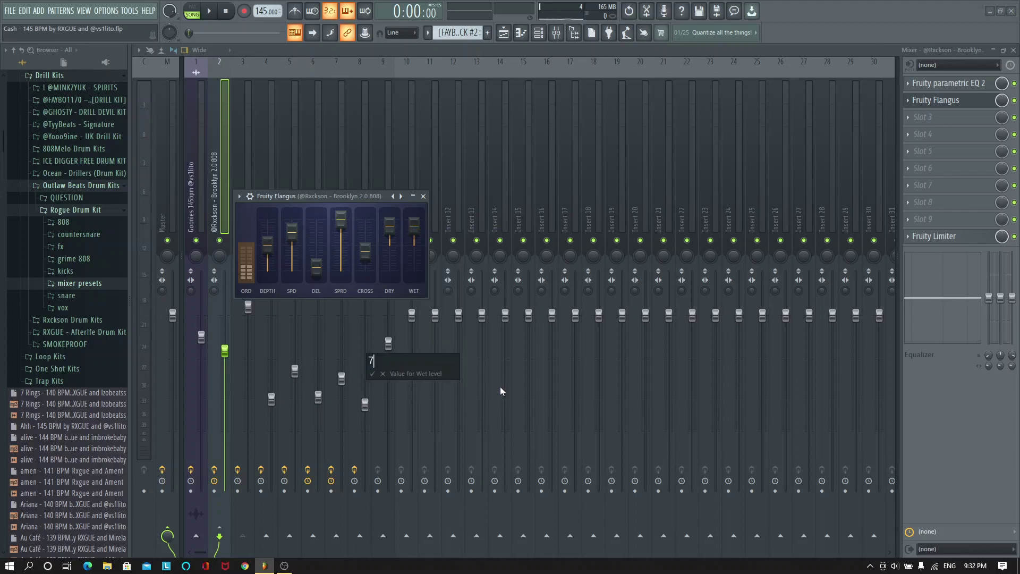
pyautogui.press('Return')
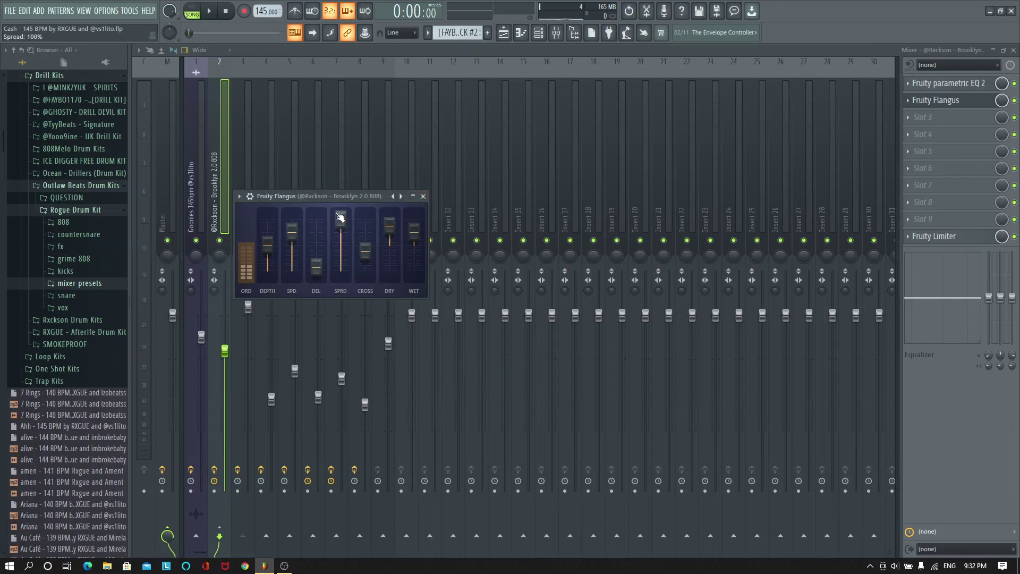
pyautogui.click(423, 196)
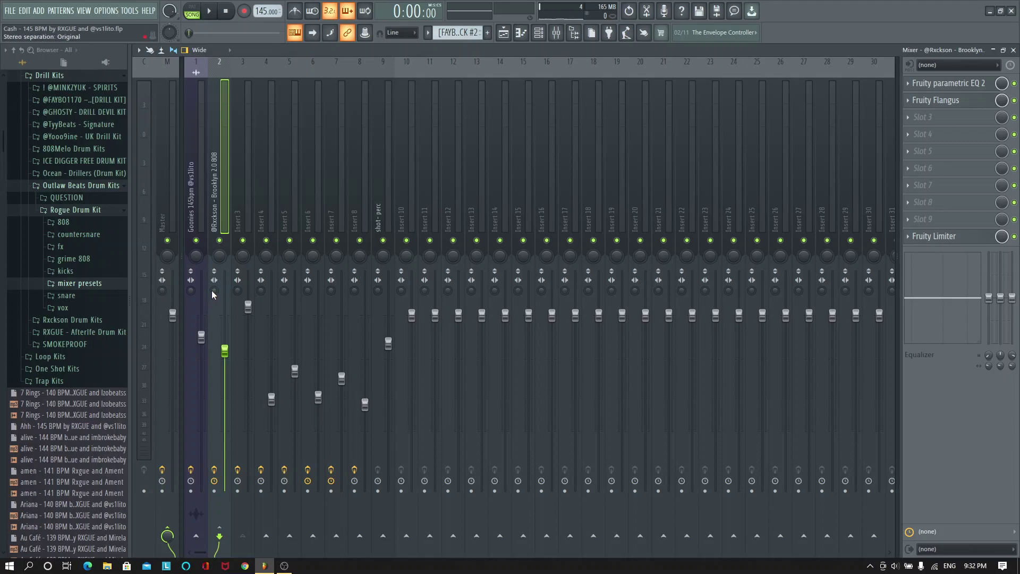
# Create an automation clip for the Flangus mix level and trim it to run from bar 9 to bar 13
pyautogui.rightClick(1001, 104)
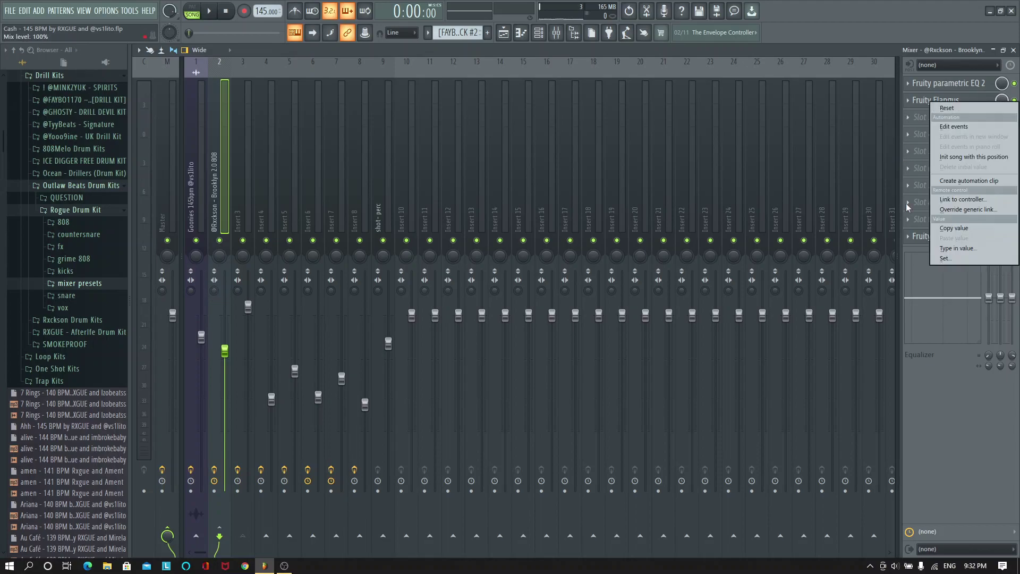
pyautogui.click(964, 175)
pyautogui.click(1013, 50)
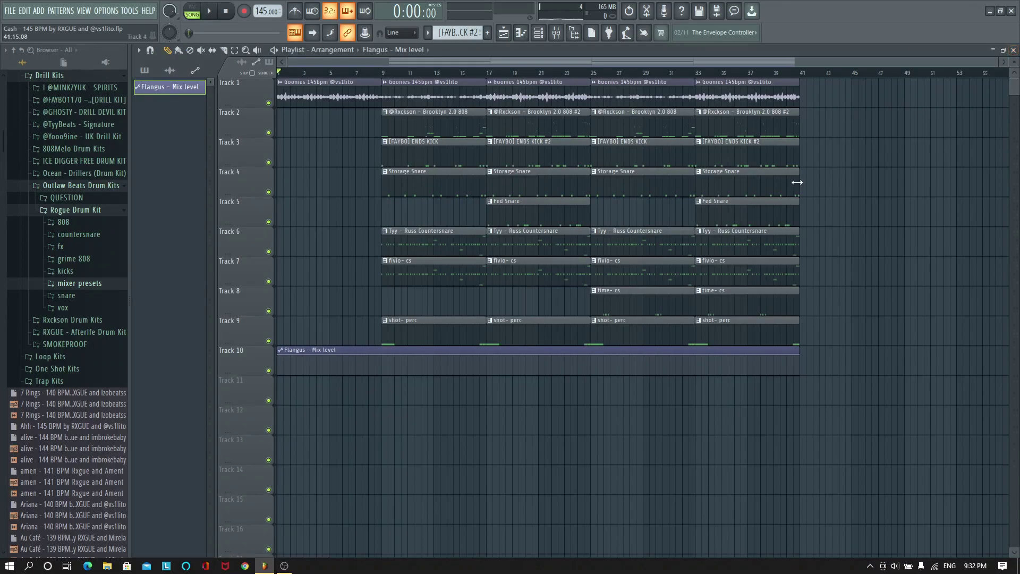
pyautogui.moveTo(802, 359); pyautogui.dragTo(488, 352)
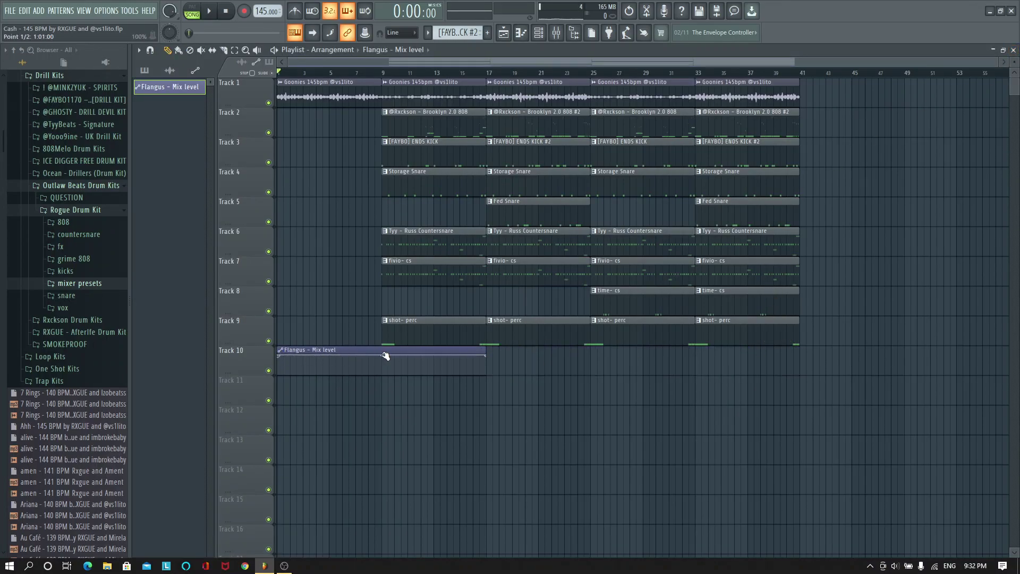
pyautogui.moveTo(482, 361)
pyautogui.mouseDown()
pyautogui.moveTo(383, 349)
pyautogui.moveTo(473, 349)
pyautogui.mouseUp()
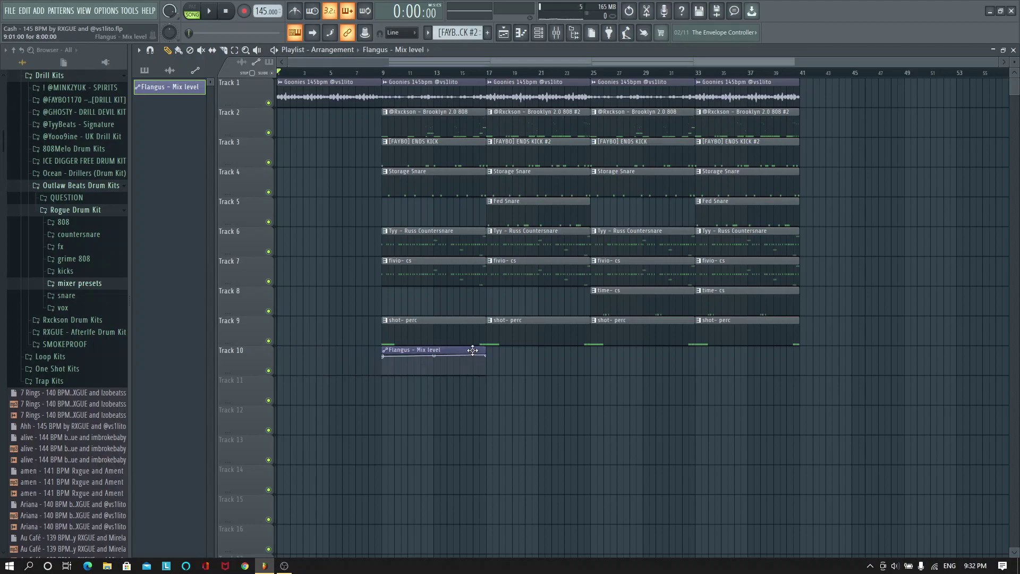
pyautogui.scroll(4, 393, 72)
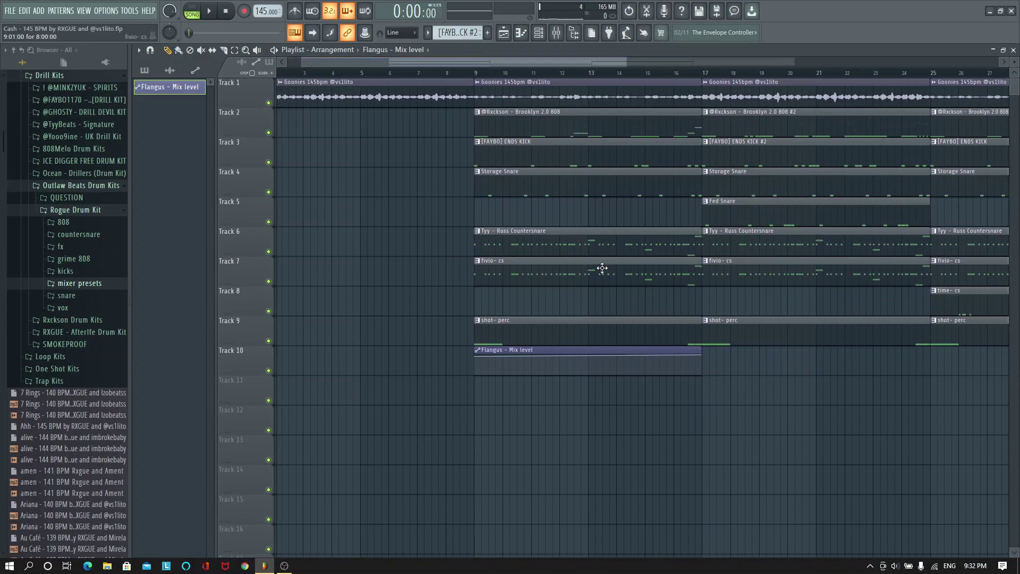
pyautogui.moveTo(705, 358); pyautogui.dragTo(591, 352)
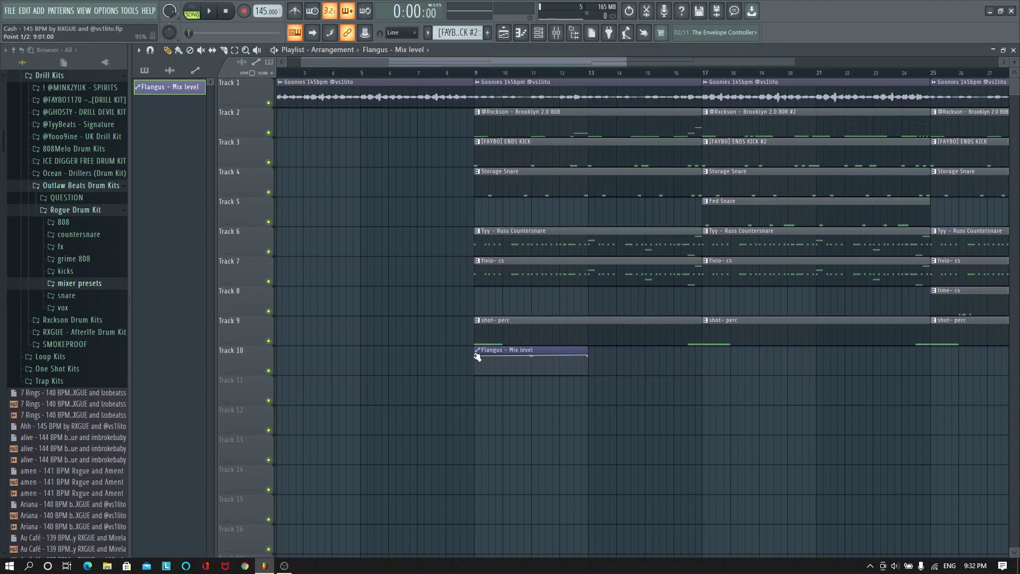
# Shape the Flangus automation to stay at its minimum until bar 12 and curve up to bar 13, checking against playback
pyautogui.moveTo(474, 349); pyautogui.dragTo(473, 378)
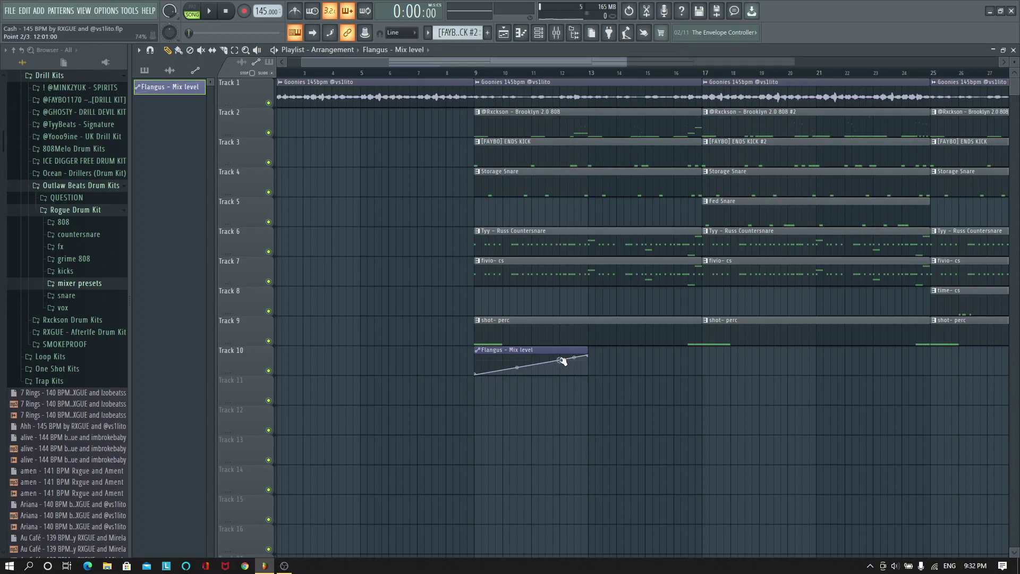
pyautogui.moveTo(562, 361); pyautogui.dragTo(559, 391)
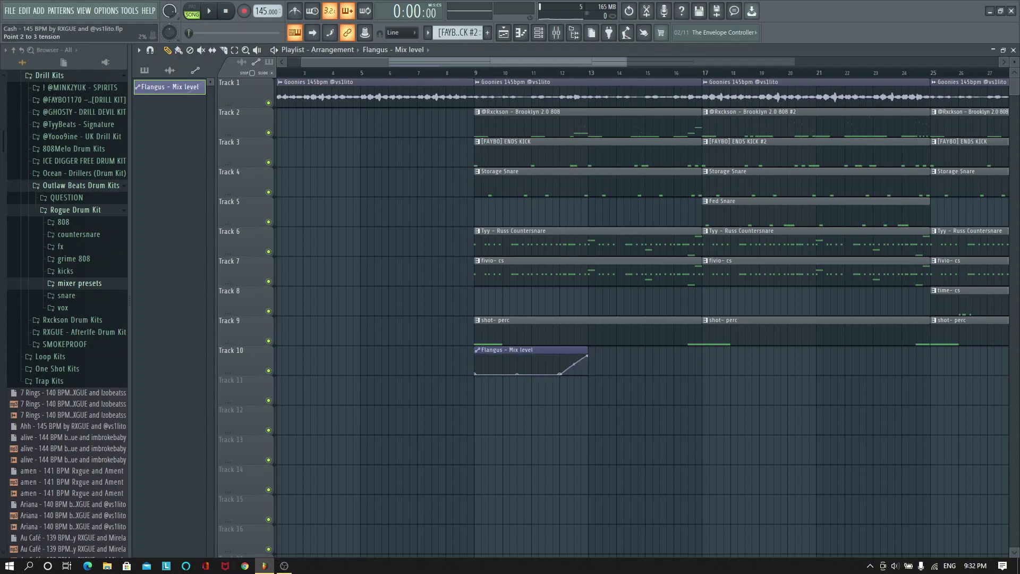
pyautogui.click(476, 74)
pyautogui.press('space')
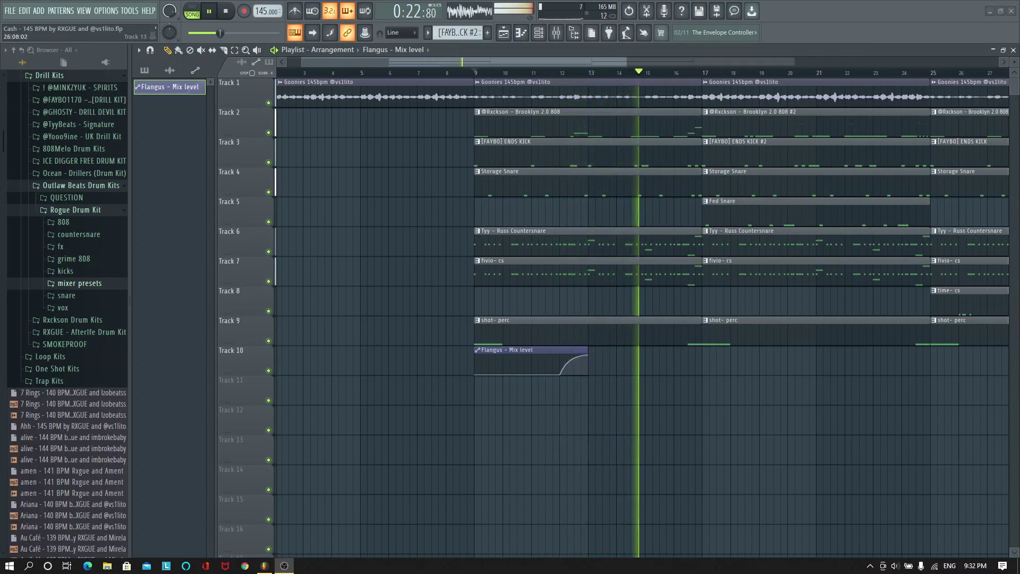
pyautogui.press('space')
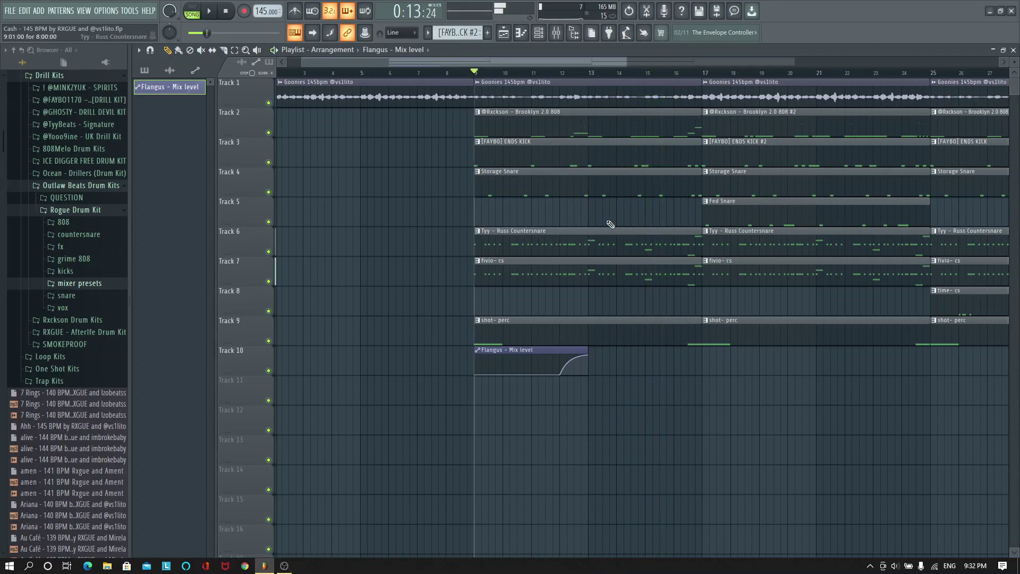
# Duplicate the four-bar Flangus automation clip along Track 10 until it covers bars 9 through 40
pyautogui.scroll(-2, 622, 82)
pyautogui.moveTo(467, 350); pyautogui.dragTo(541, 353)
pyautogui.scroll(-1, 559, 75)
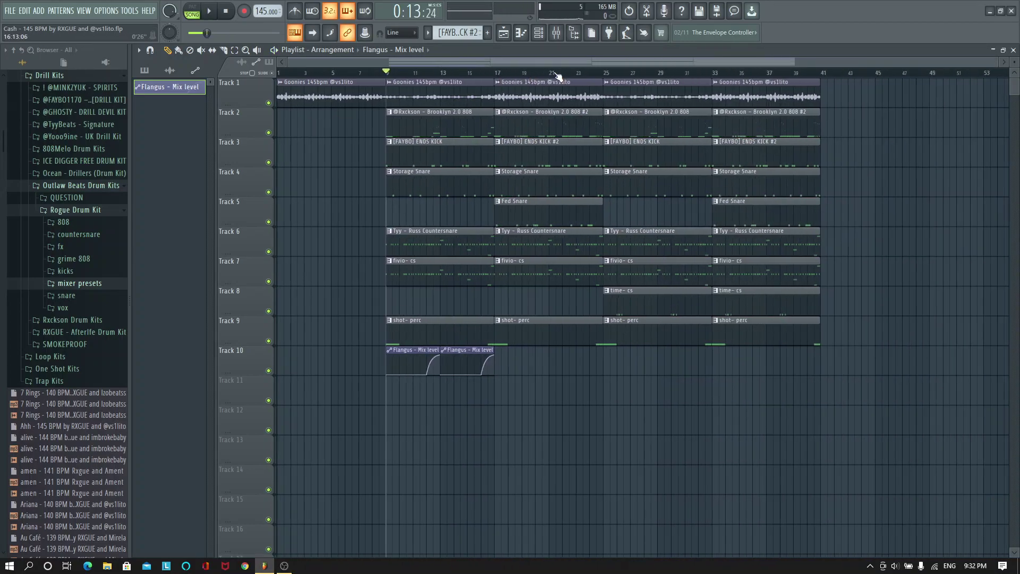
pyautogui.moveTo(484, 381); pyautogui.dragTo(382, 382)
pyautogui.hotkey('ctrl', 'b')
pyautogui.hotkey('ctrl', 'b')
pyautogui.hotkey('ctrl', 'b')
pyautogui.click(383, 392)
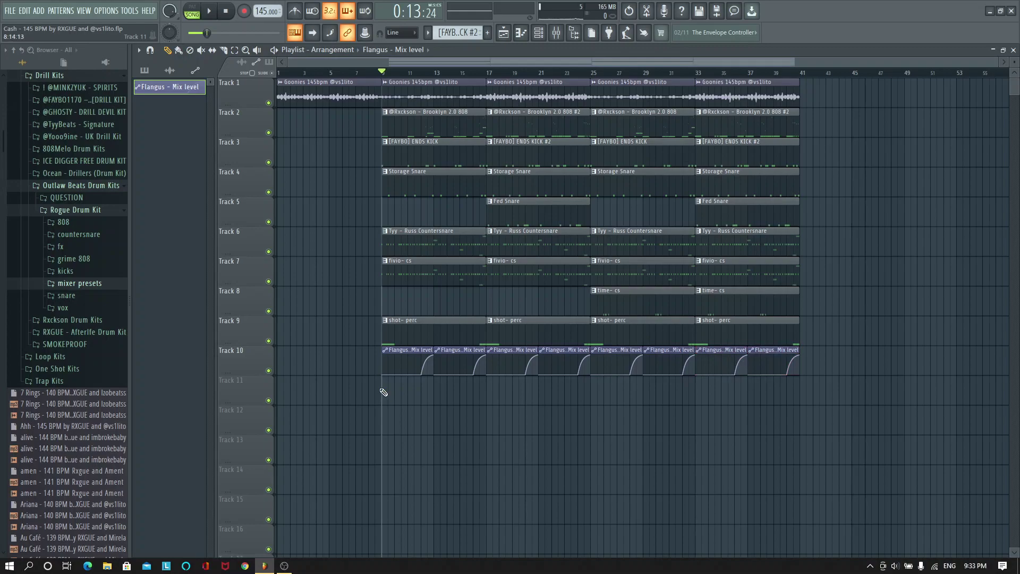
pyautogui.moveTo(437, 80); pyautogui.dragTo(437, 156)
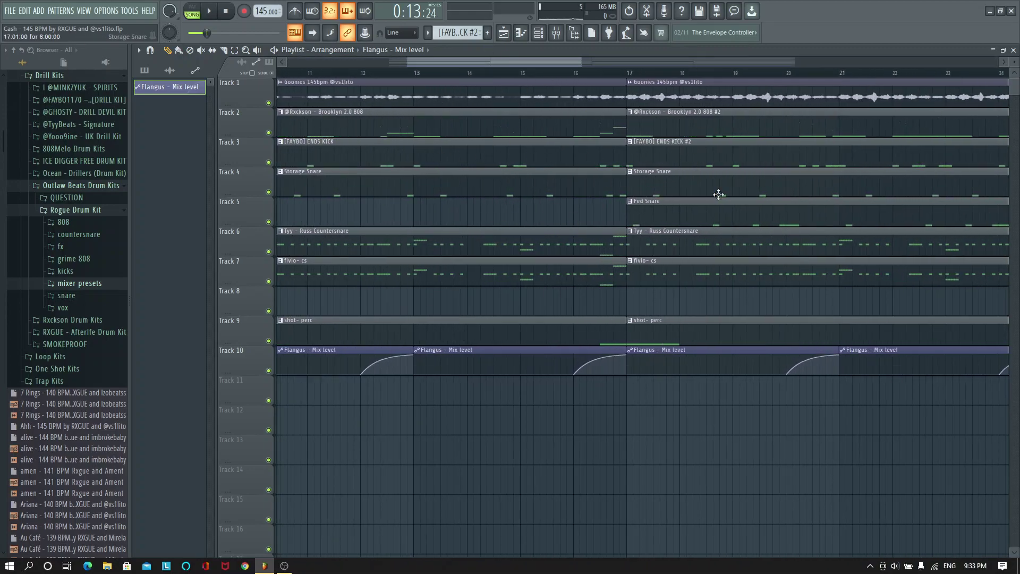
# Create an automation clip for the stereo separation of the 808's mixer track and trim it to run from bar 9 to bar 13
pyautogui.scroll(-6, 633, 75)
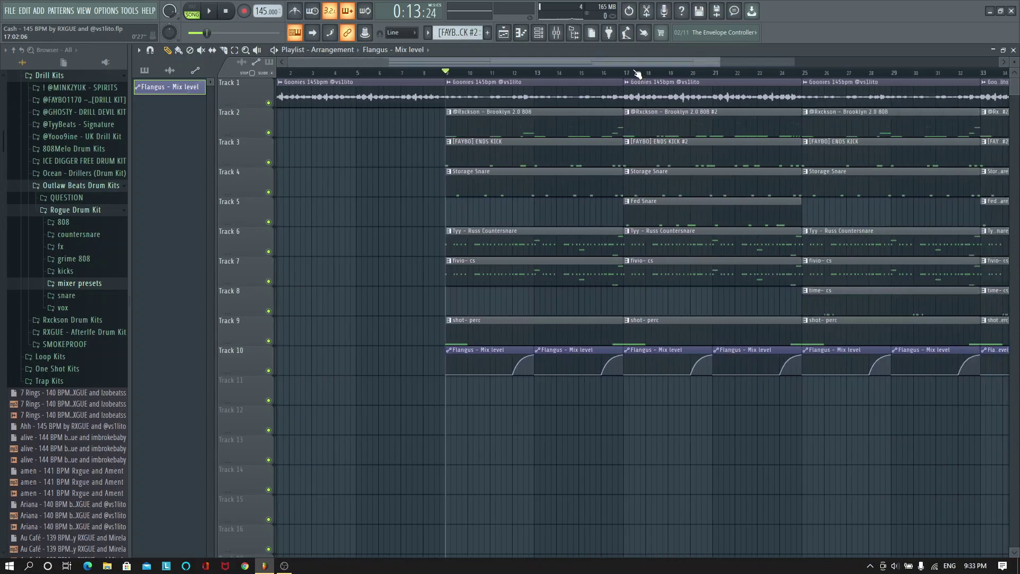
pyautogui.scroll(-2, 639, 73)
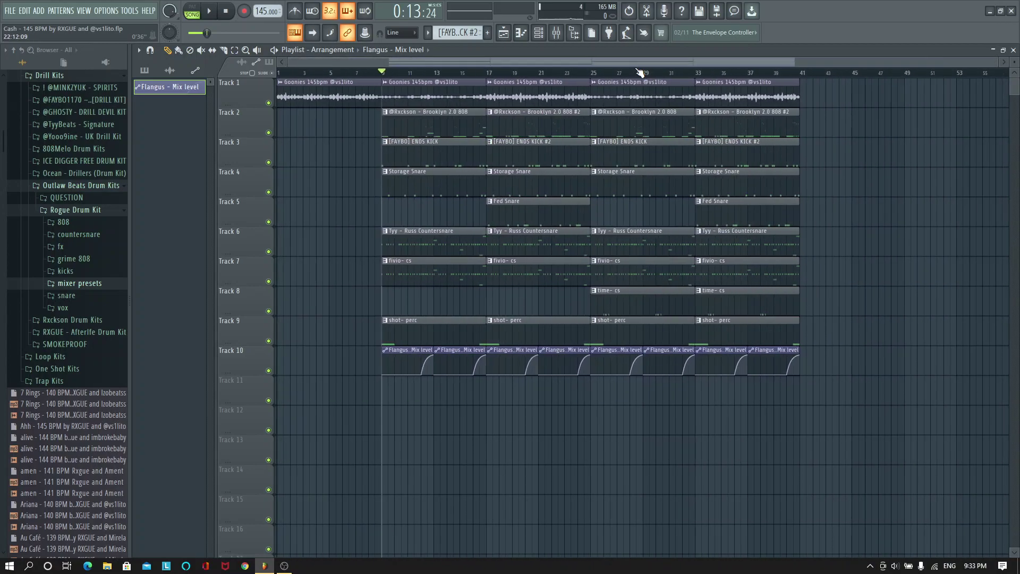
pyautogui.click(556, 33)
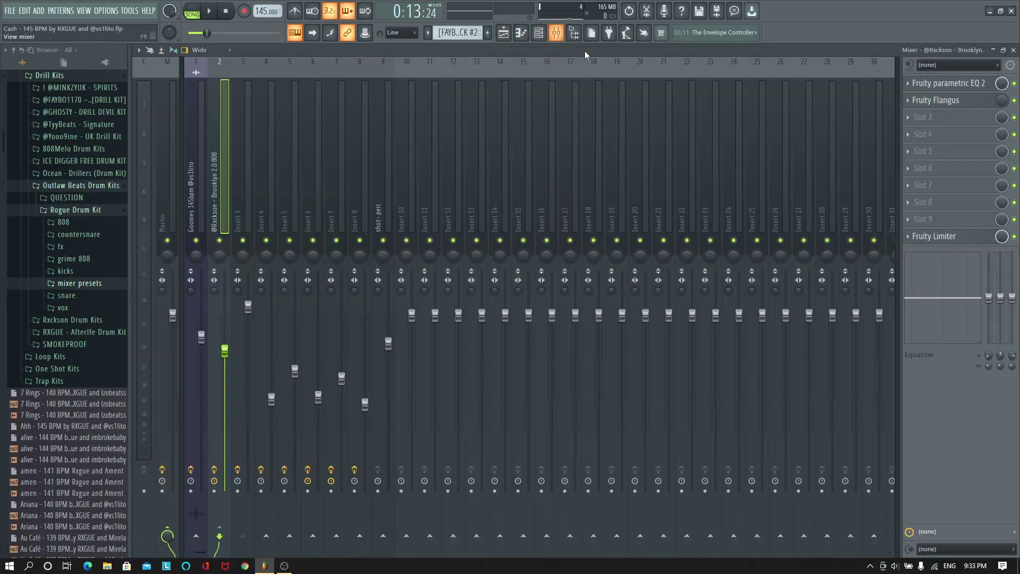
pyautogui.rightClick(215, 292)
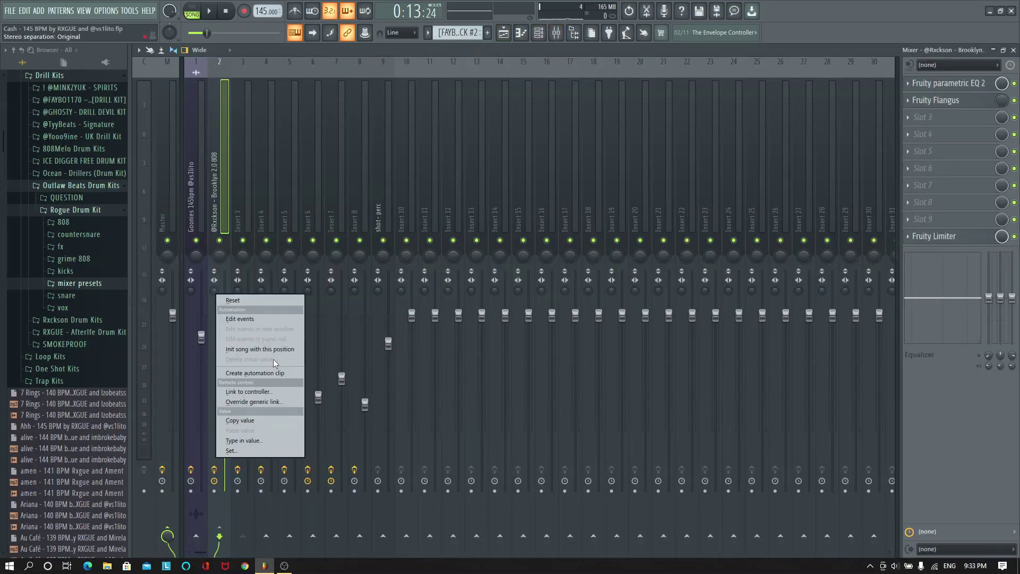
pyautogui.click(257, 375)
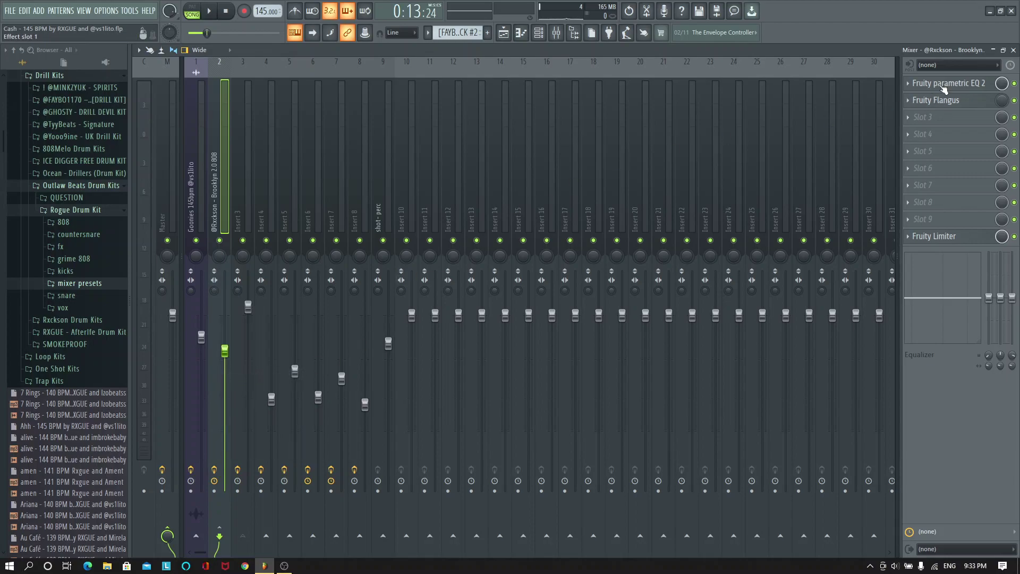
pyautogui.click(1014, 50)
pyautogui.scroll(3, 370, 83)
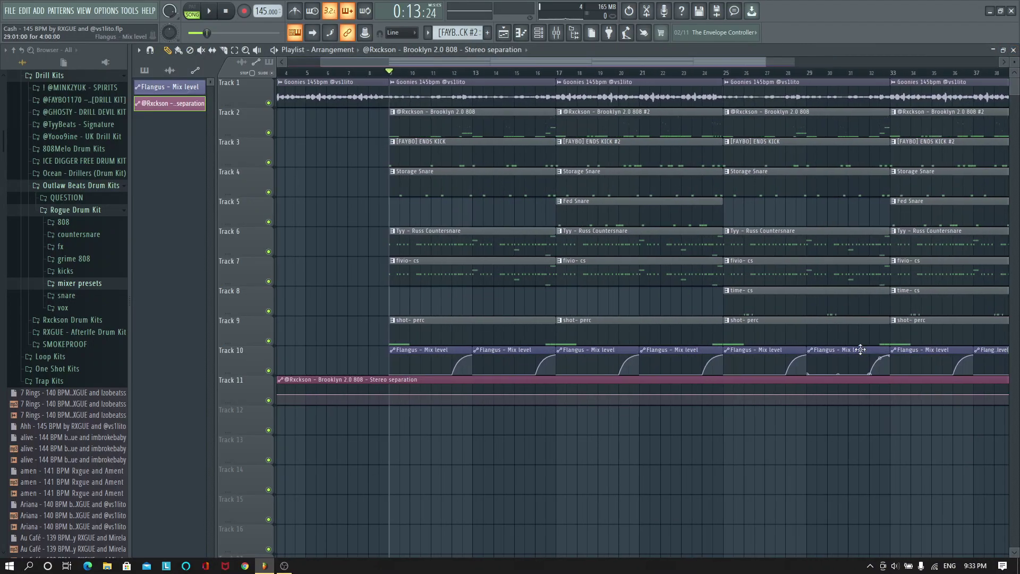
pyautogui.scroll(-3, 757, 91)
pyautogui.moveTo(802, 399); pyautogui.dragTo(425, 389)
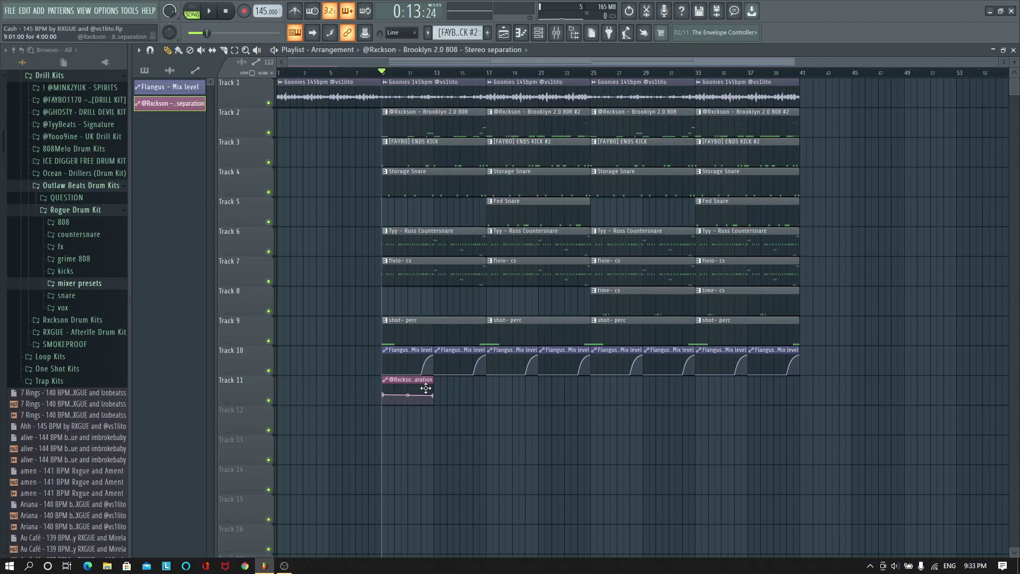
# Shape the stereo separation automation to hold at 50% until bar 12 and curve down to its minimum at bar 13
pyautogui.scroll(6, 411, 66)
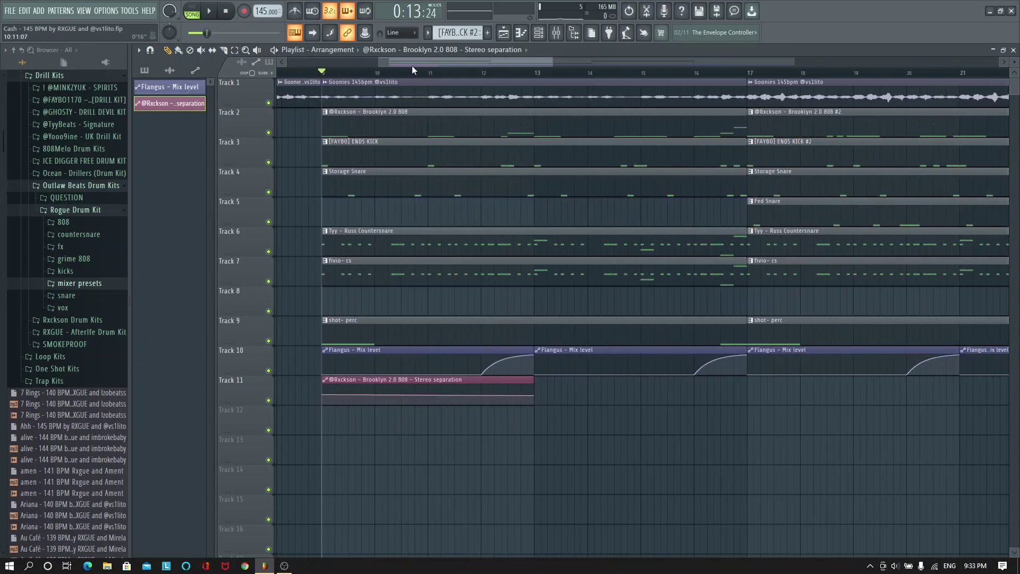
pyautogui.rightClick(372, 396)
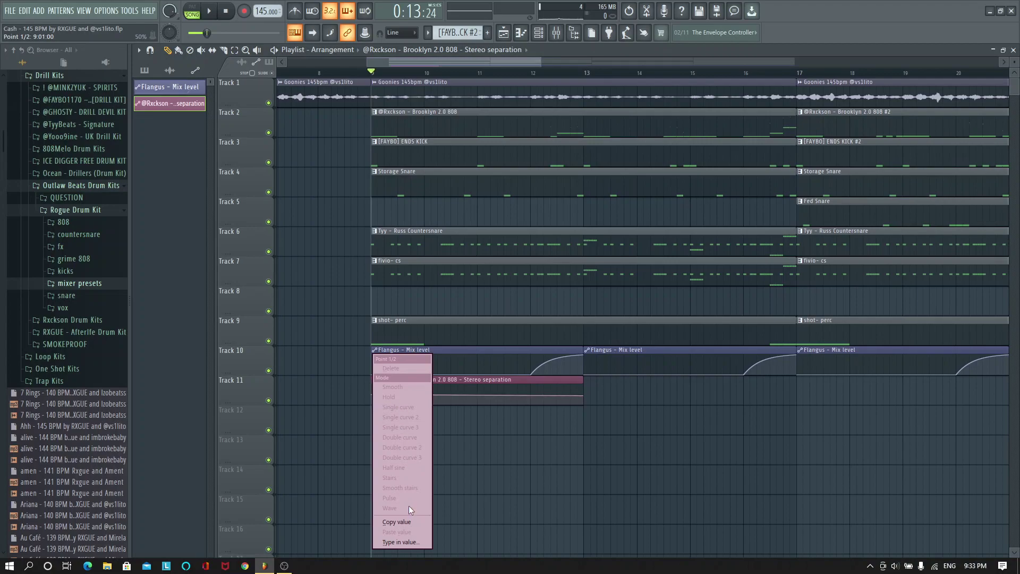
pyautogui.click(406, 521)
pyautogui.scroll(1, 517, 77)
pyautogui.rightClick(539, 397)
pyautogui.rightClick(540, 397)
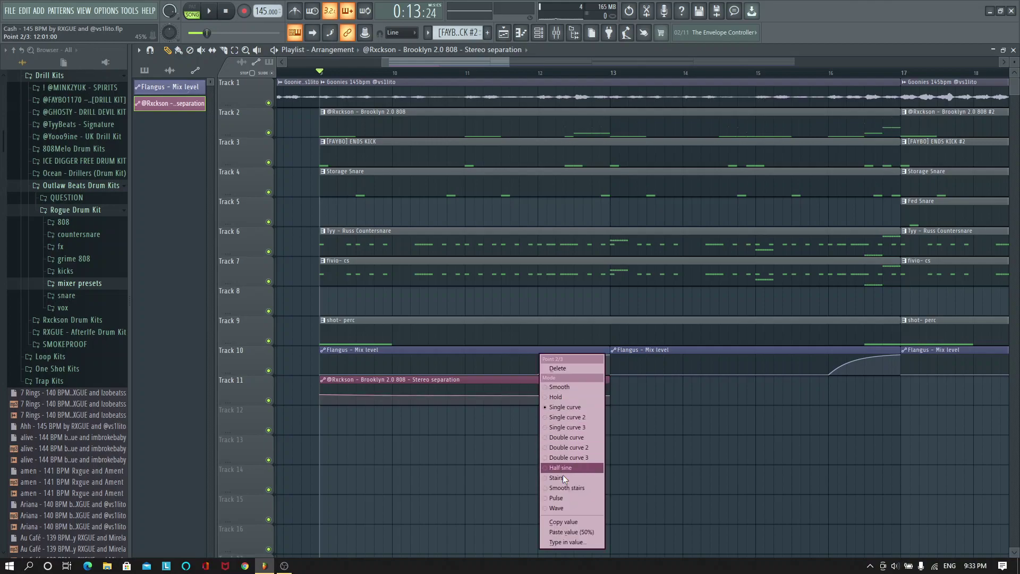
pyautogui.click(566, 531)
pyautogui.click(612, 396)
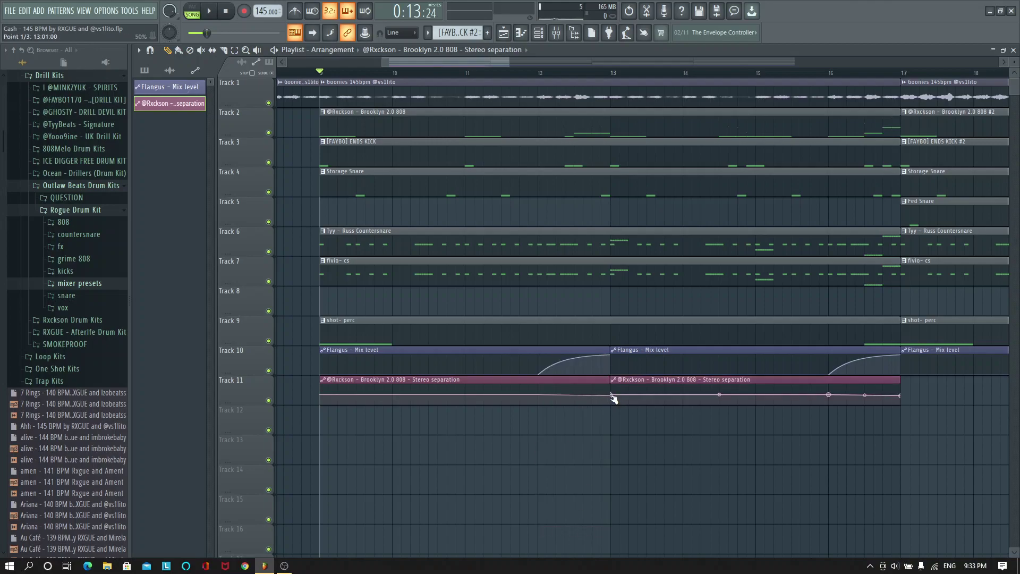
pyautogui.rightClick(633, 380)
pyautogui.moveTo(610, 396); pyautogui.dragTo(601, 408)
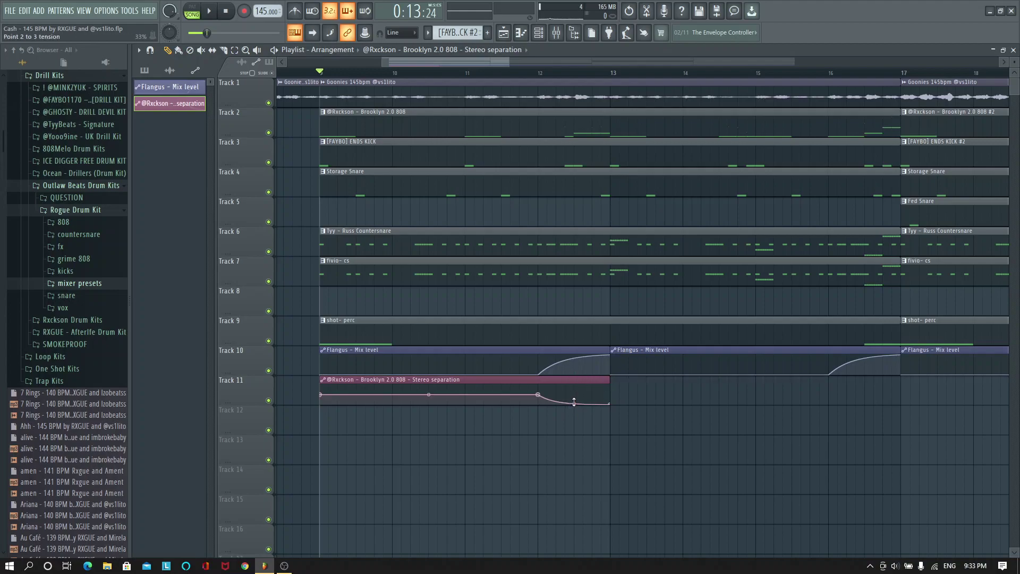
# Solo the 808 on Track 2, play it from bar 9, and check its stereo separation in the mixer
pyautogui.click(541, 75)
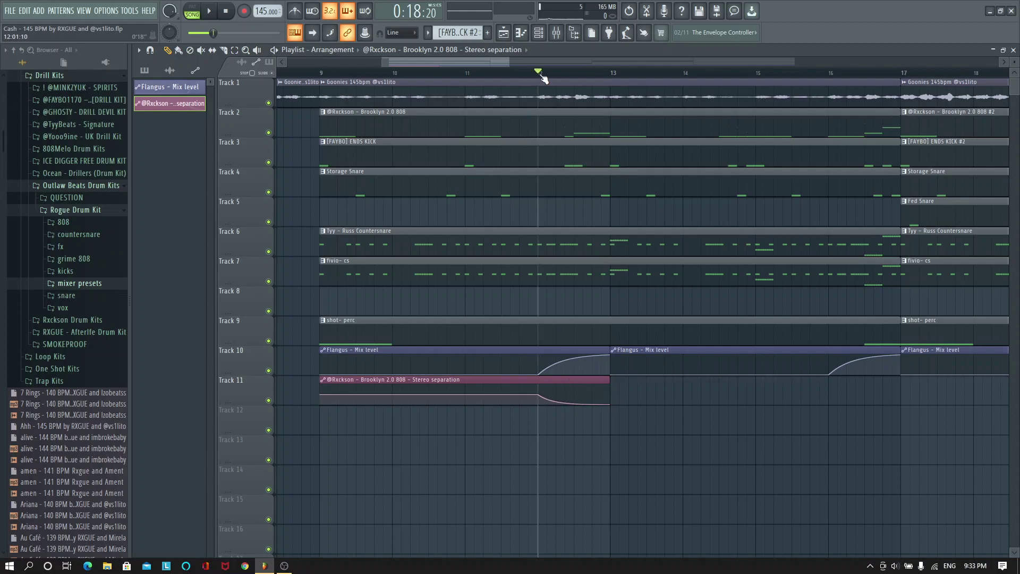
pyautogui.rightClick(269, 133)
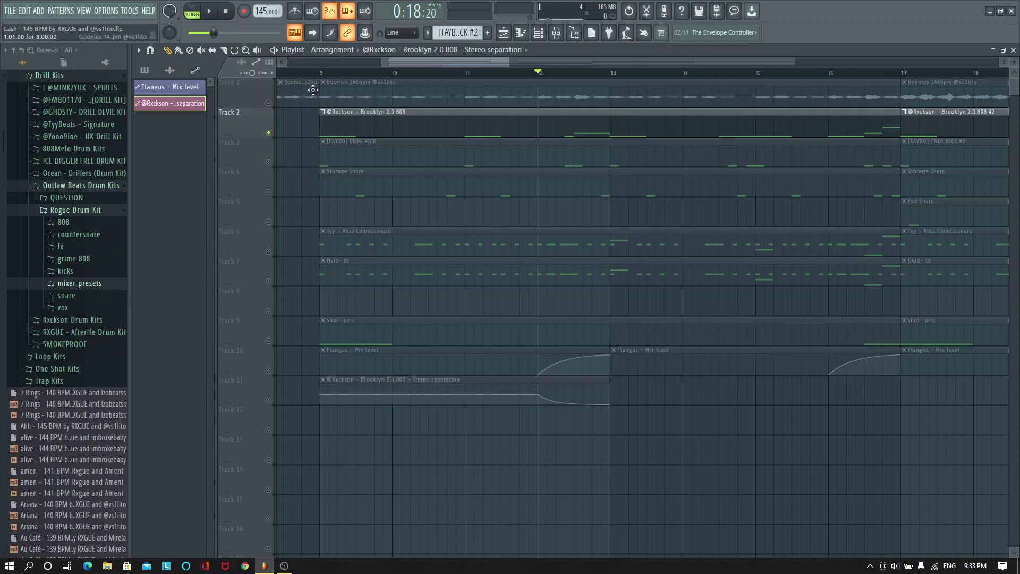
pyautogui.click(322, 75)
pyautogui.scroll(-4, 321, 74)
pyautogui.press('space')
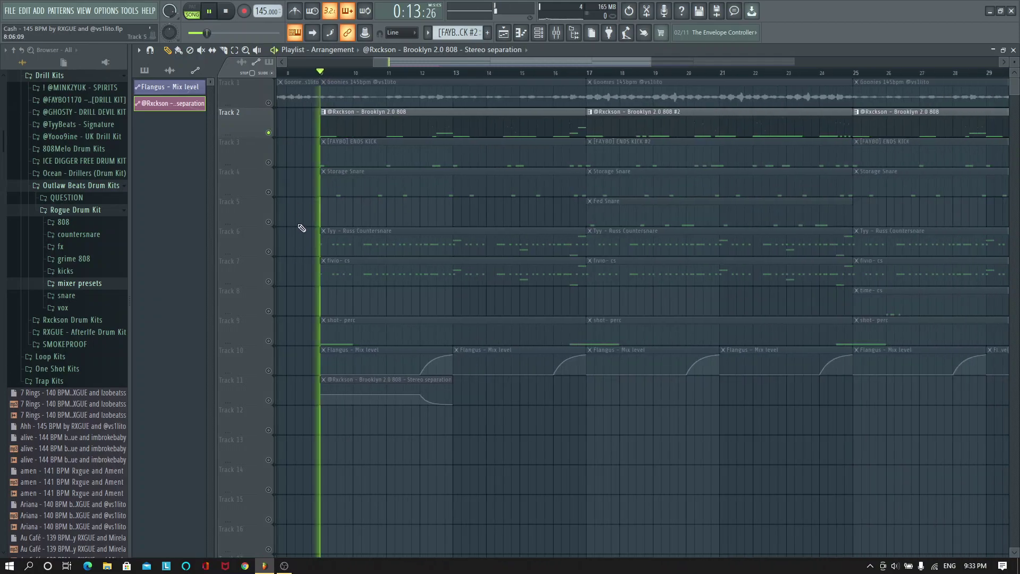
pyautogui.press('F9')
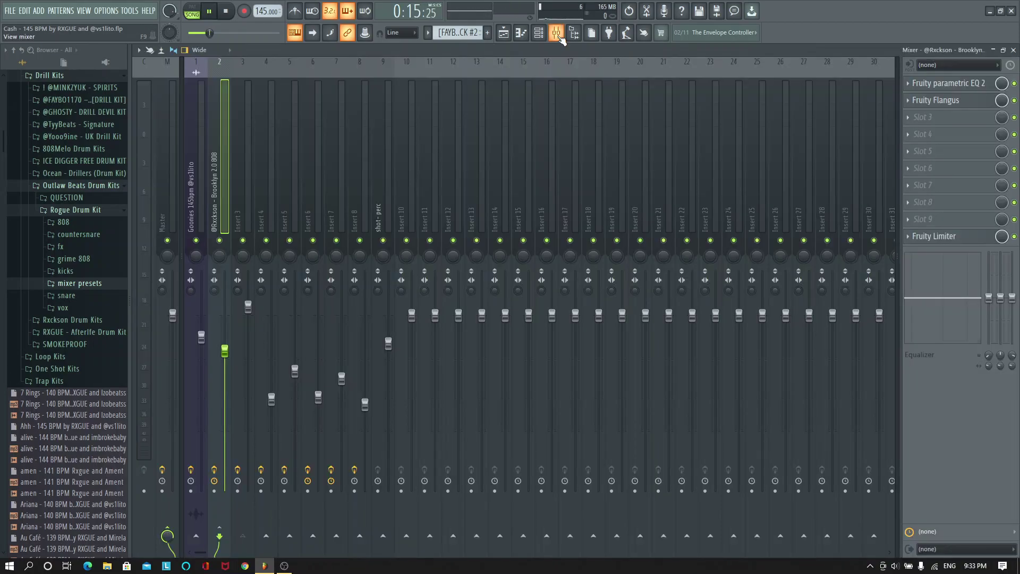
pyautogui.click(1013, 50)
pyautogui.press('space')
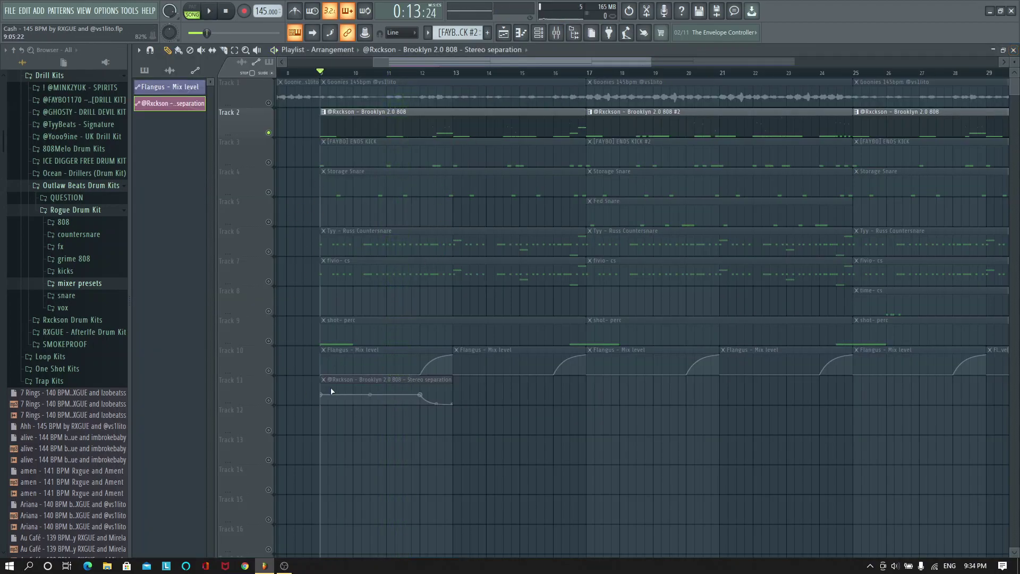
pyautogui.click(558, 33)
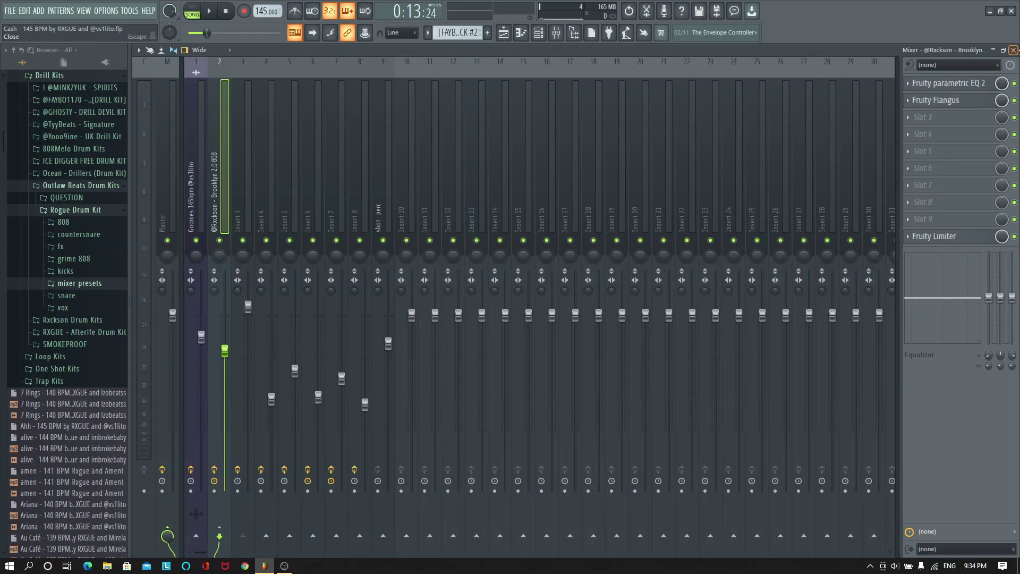
pyautogui.click(1013, 50)
# Bring all playlist tracks back from solo and play the full arrangement from bar 9
pyautogui.click(263, 399)
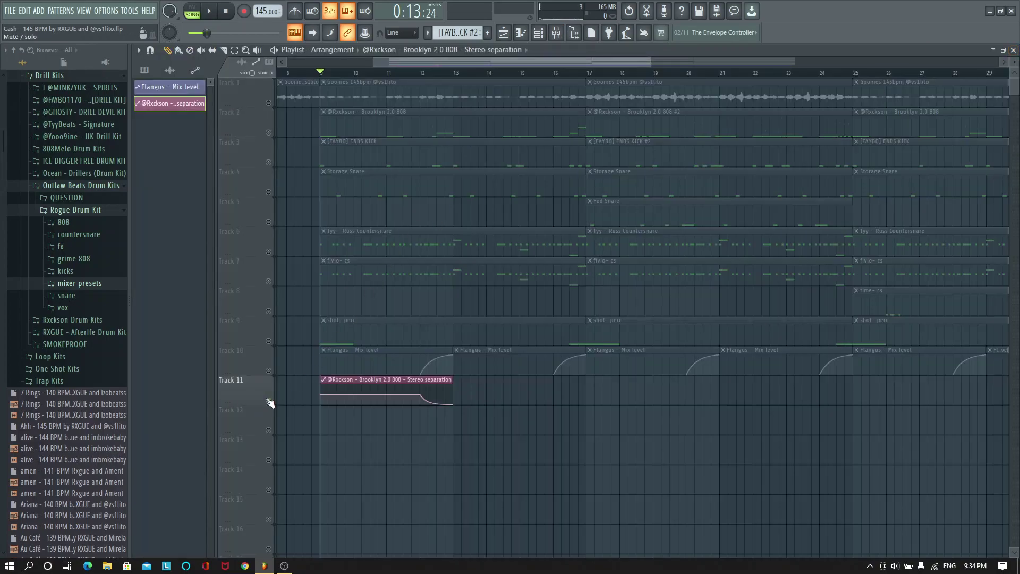
pyautogui.rightClick(268, 401)
pyautogui.press('space')
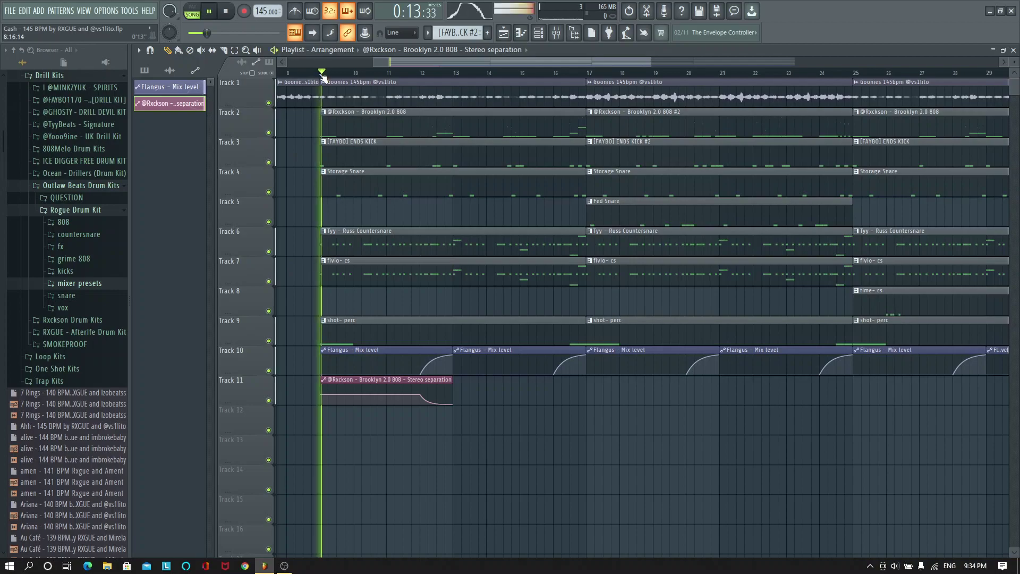
# Duplicate the four-bar stereo separation automation clip along Track 11 to cover bars 9 through 40, listening to the arrangement
pyautogui.scroll(-4, 361, 205)
pyautogui.moveTo(416, 381)
pyautogui.mouseDown()
pyautogui.moveTo(466, 381)
pyautogui.moveTo(423, 416)
pyautogui.mouseUp()
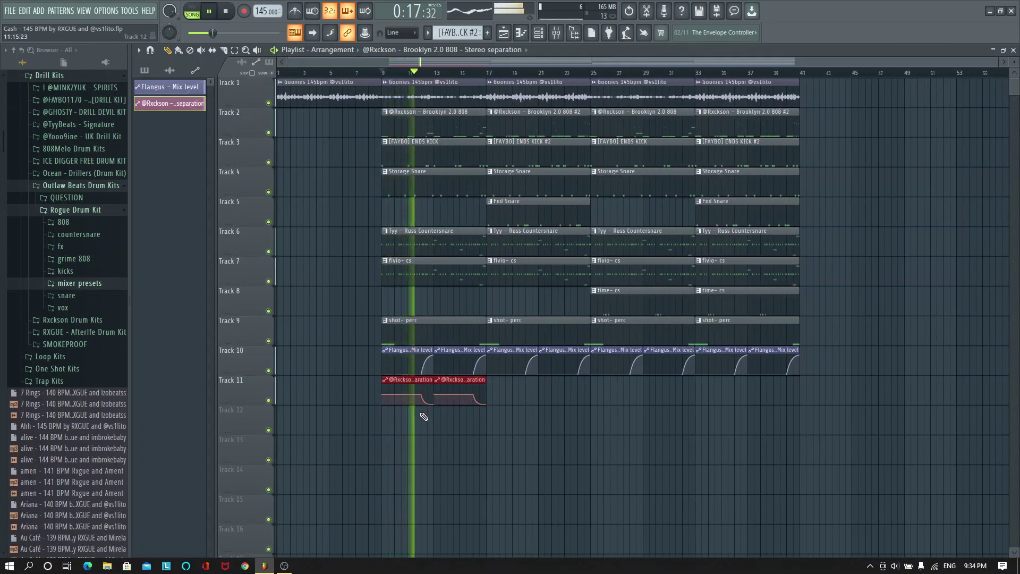
pyautogui.hotkey('ctrl', 'b')
pyautogui.hotkey('ctrl', 'b')
pyautogui.hotkey('ctrl', 'b')
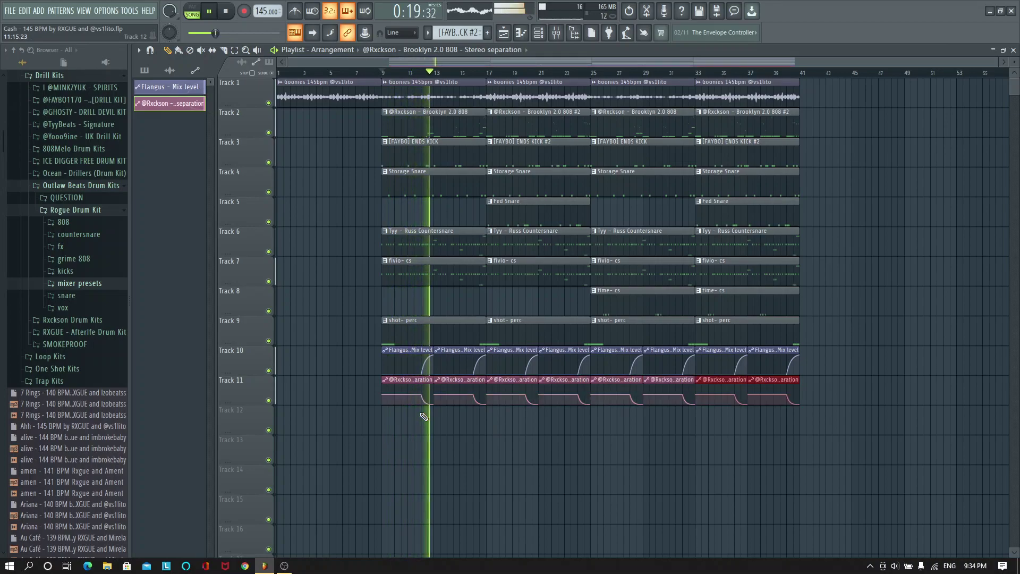
pyautogui.click(523, 489)
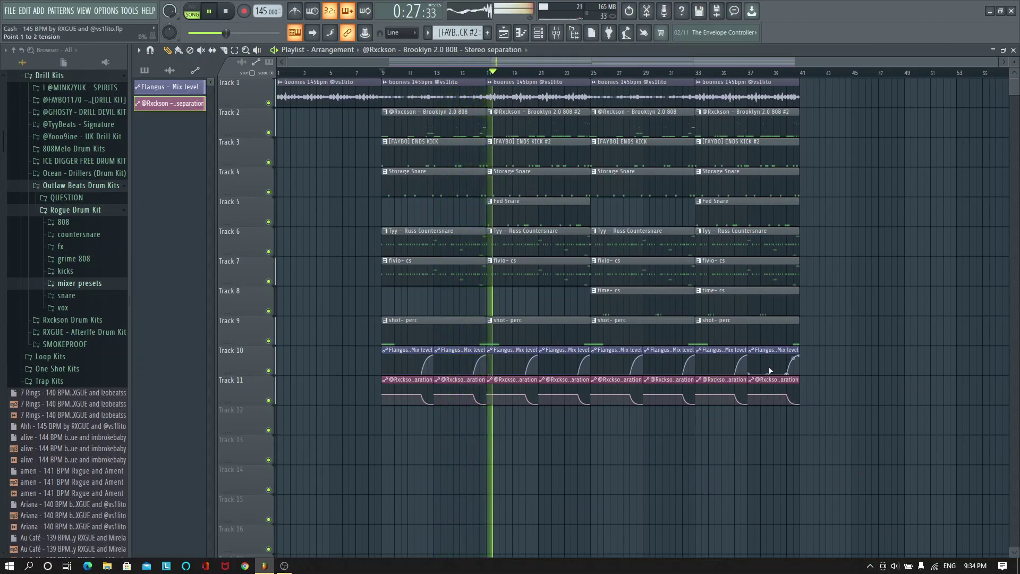
pyautogui.press('space')
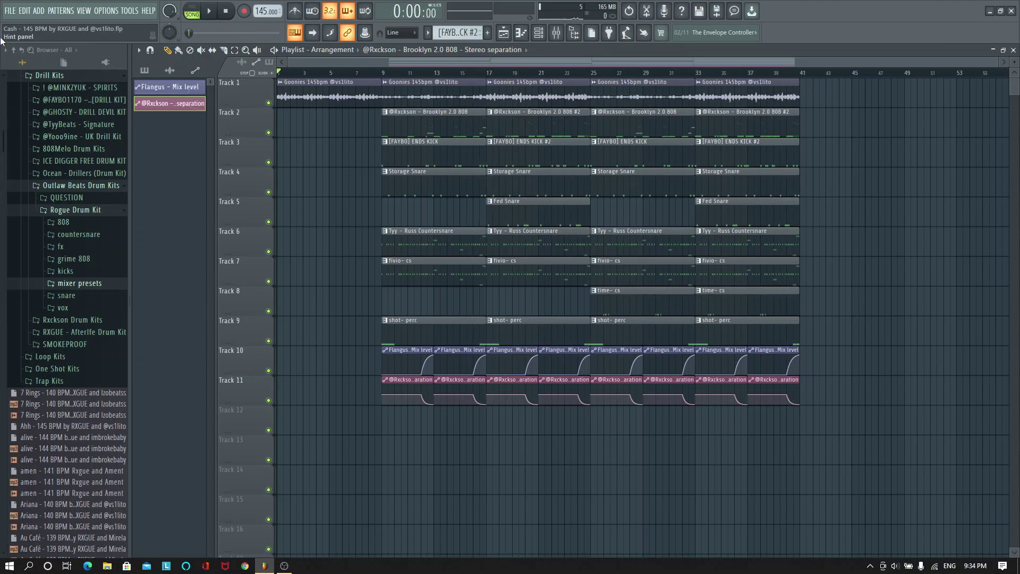
# Save the project
pyautogui.click(11, 11)
pyautogui.click(30, 57)
pyautogui.scroll(3, 392, 79)
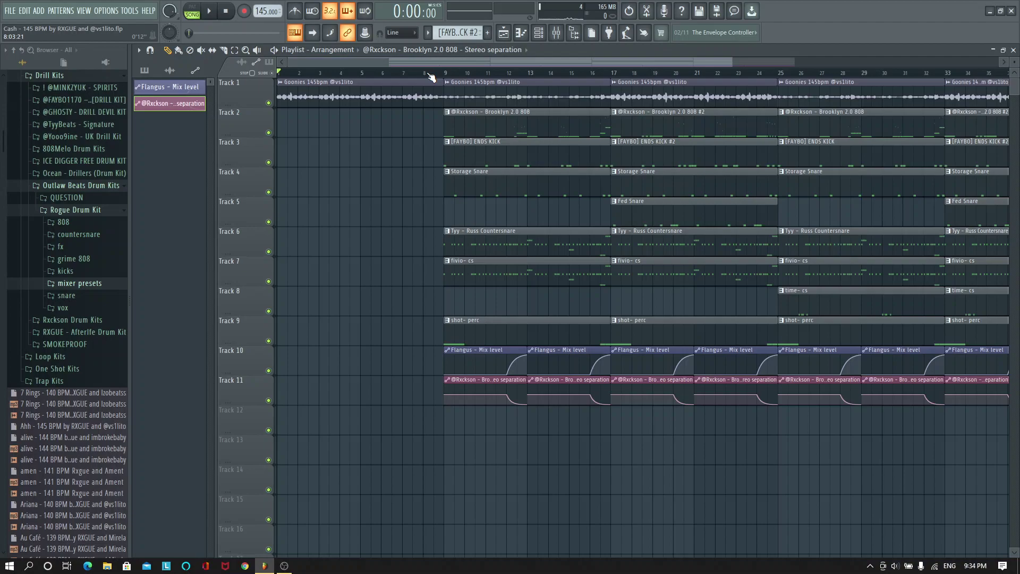
pyautogui.scroll(-3, 435, 62)
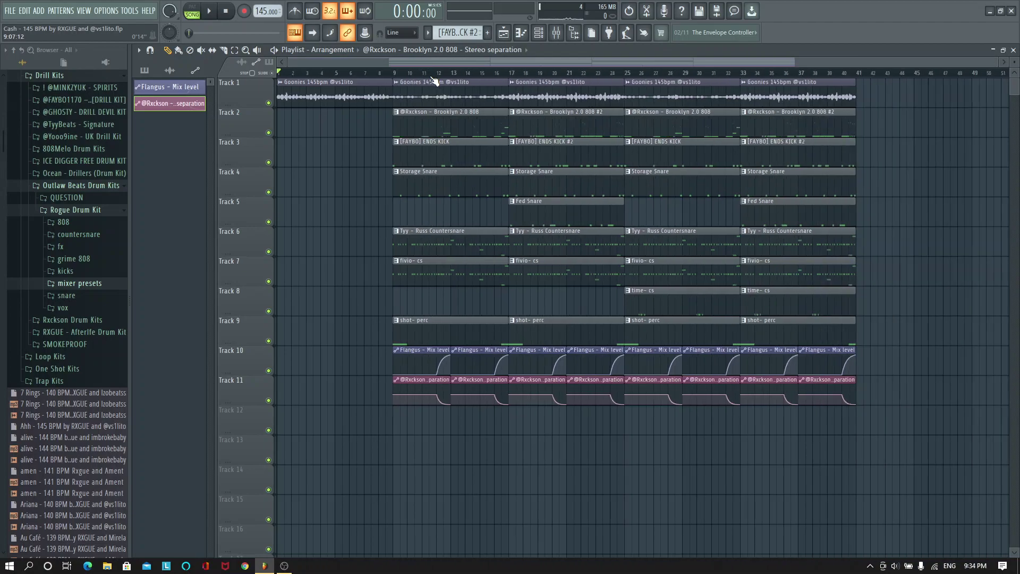